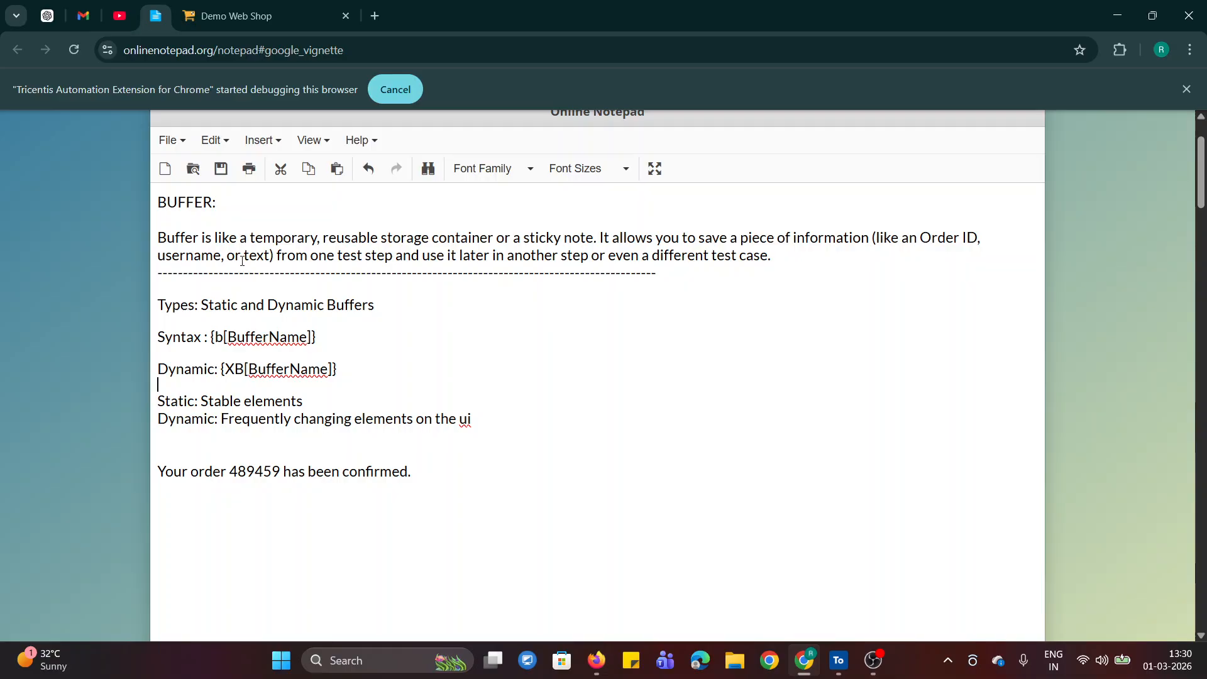
Review the notes on the buffer definition, the static and dynamic buffer types, and the syntax of each
drag(165, 256, 274, 257)
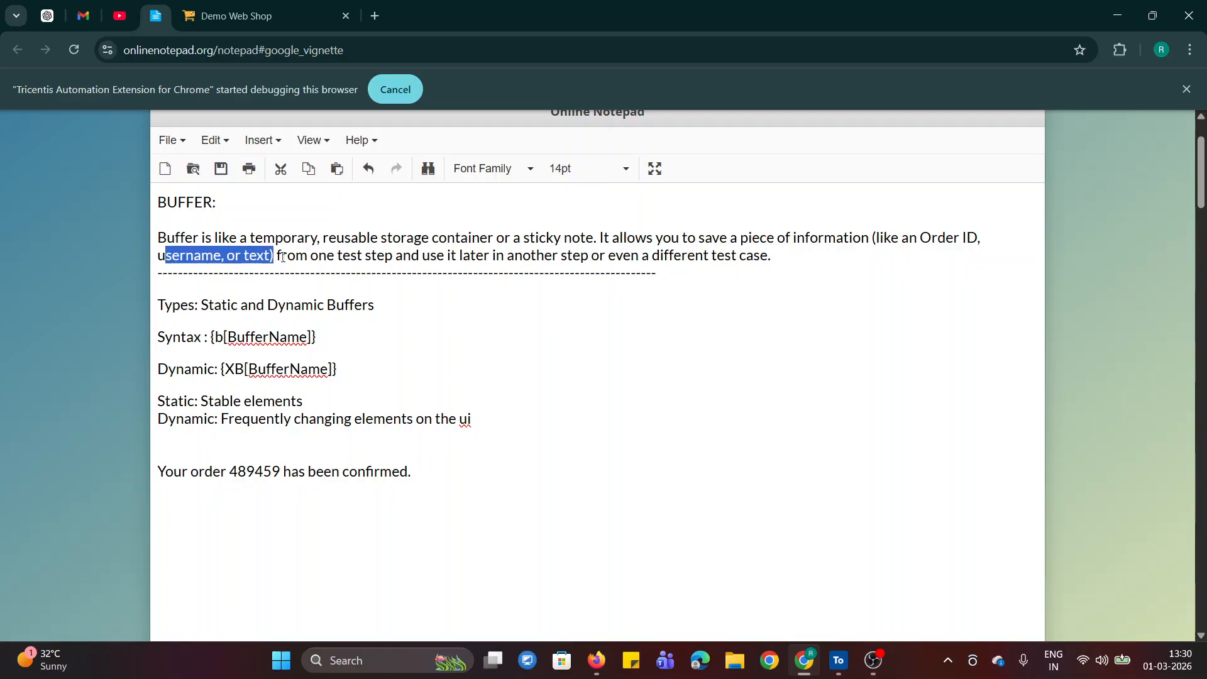
click(722, 416)
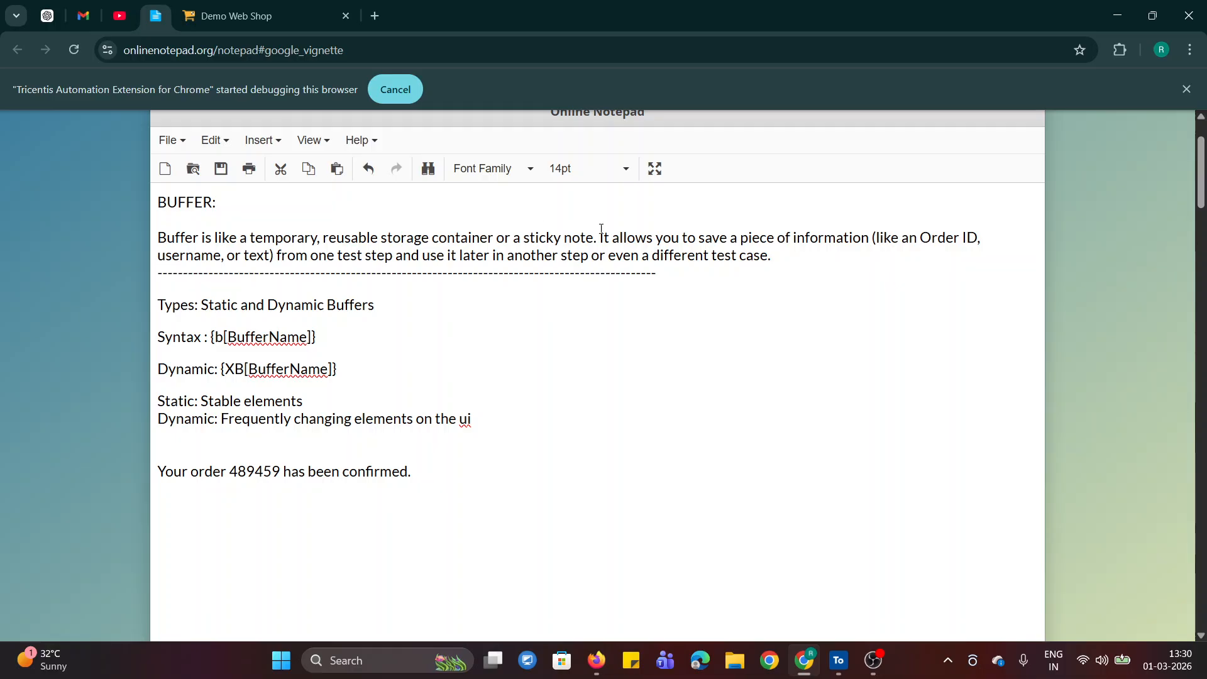
double_click(580, 255)
drag(711, 256, 773, 262)
click(786, 290)
click(179, 313)
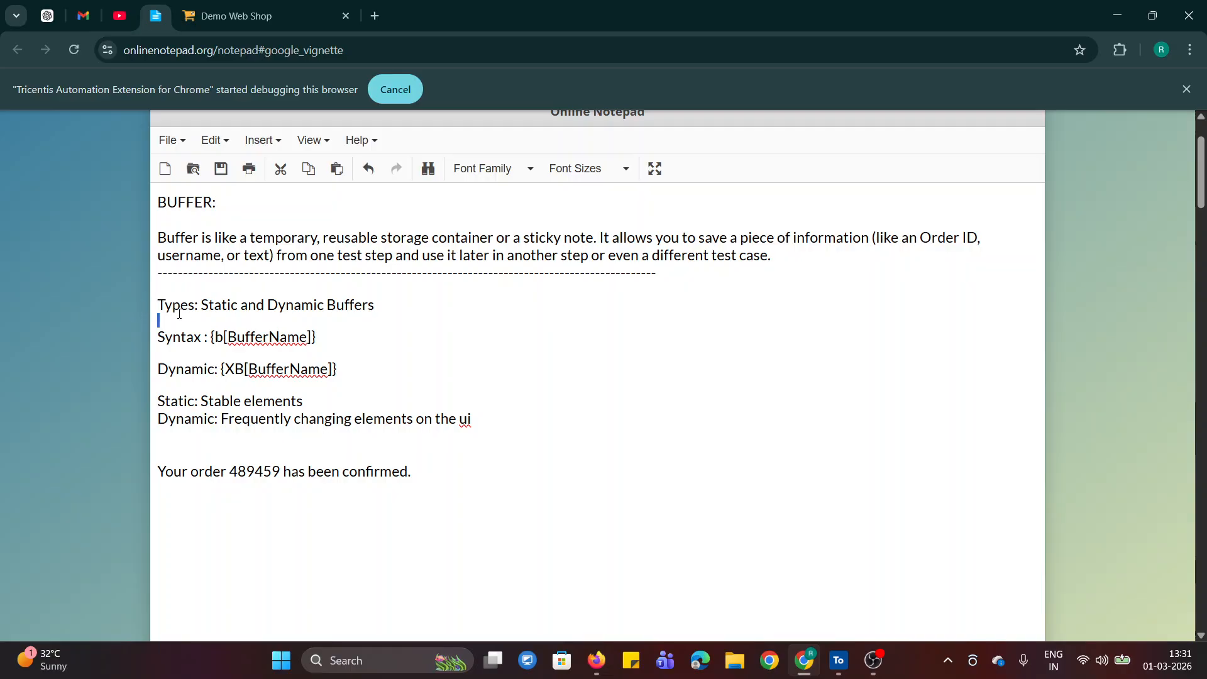
click(234, 308)
drag(201, 306, 455, 331)
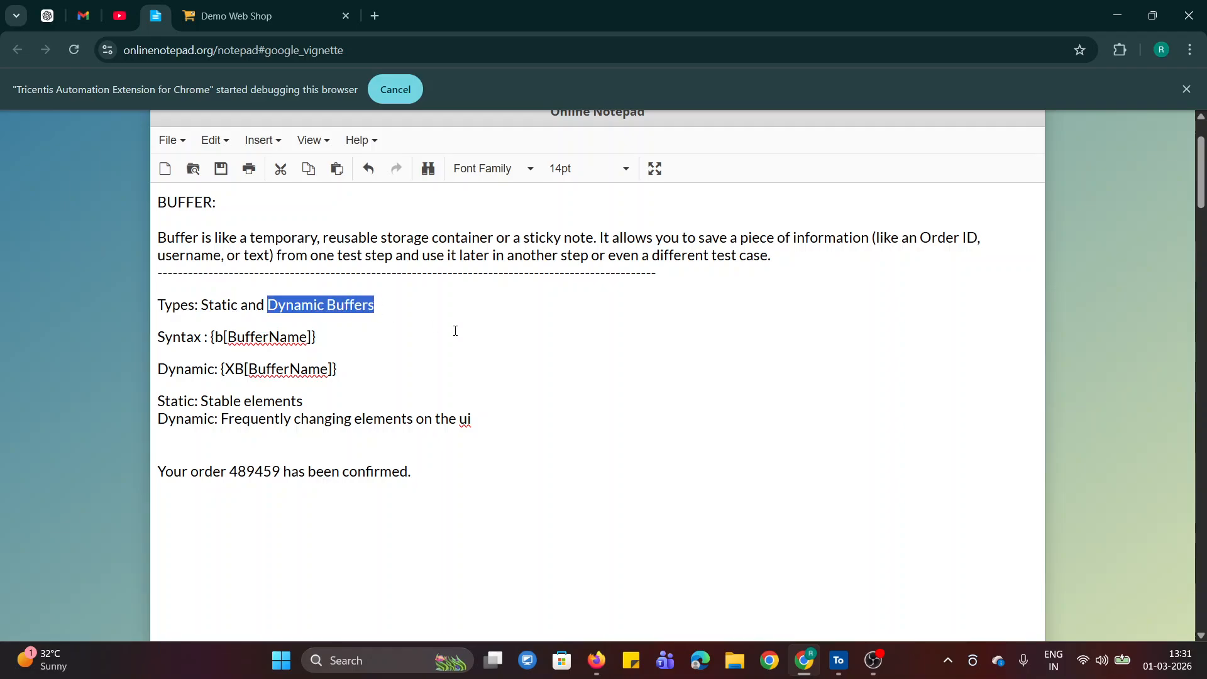
click(456, 331)
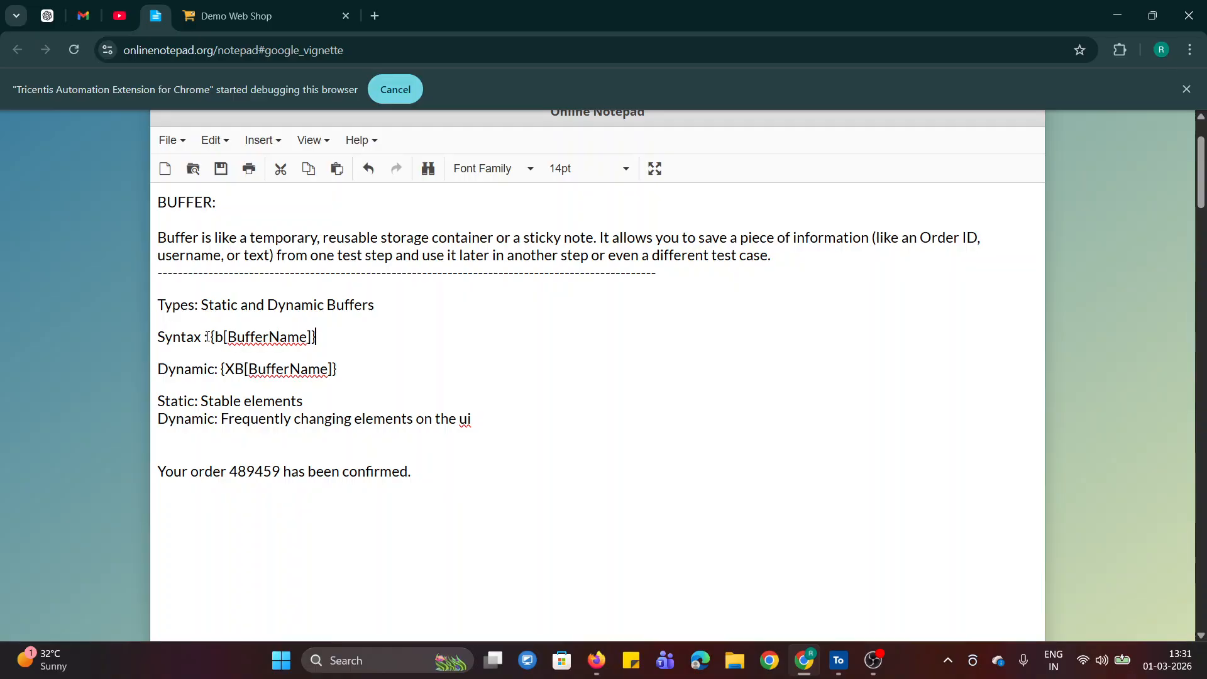
drag(211, 336, 321, 345)
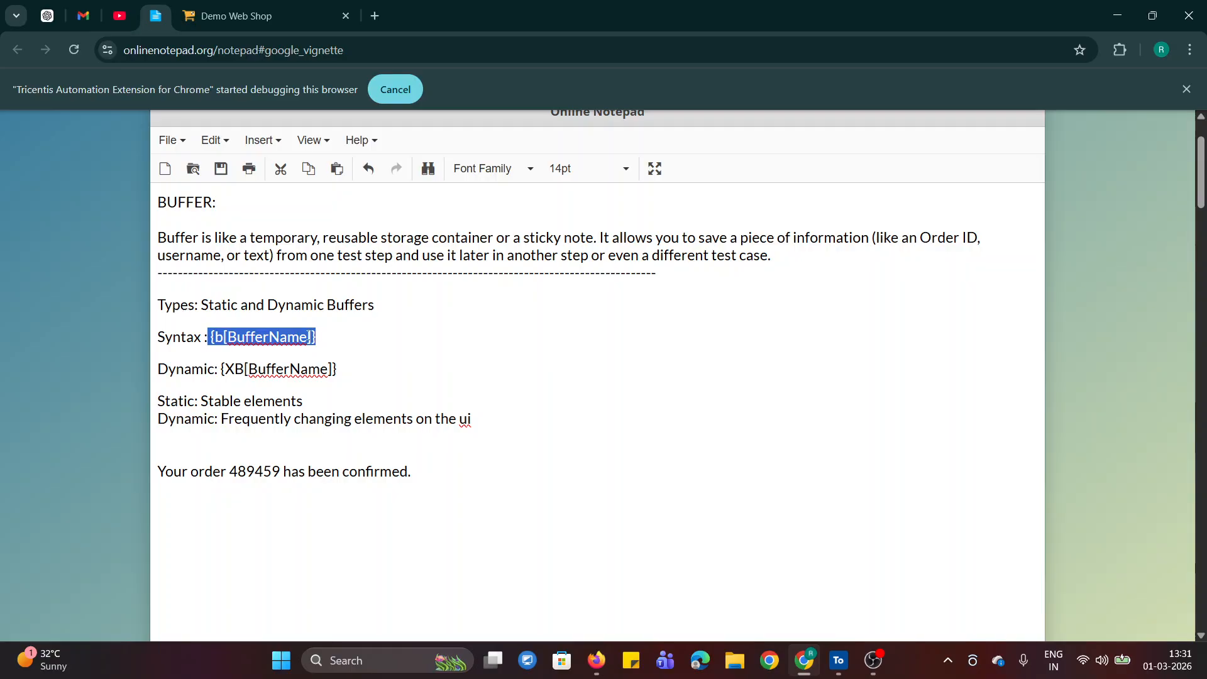
click(407, 323)
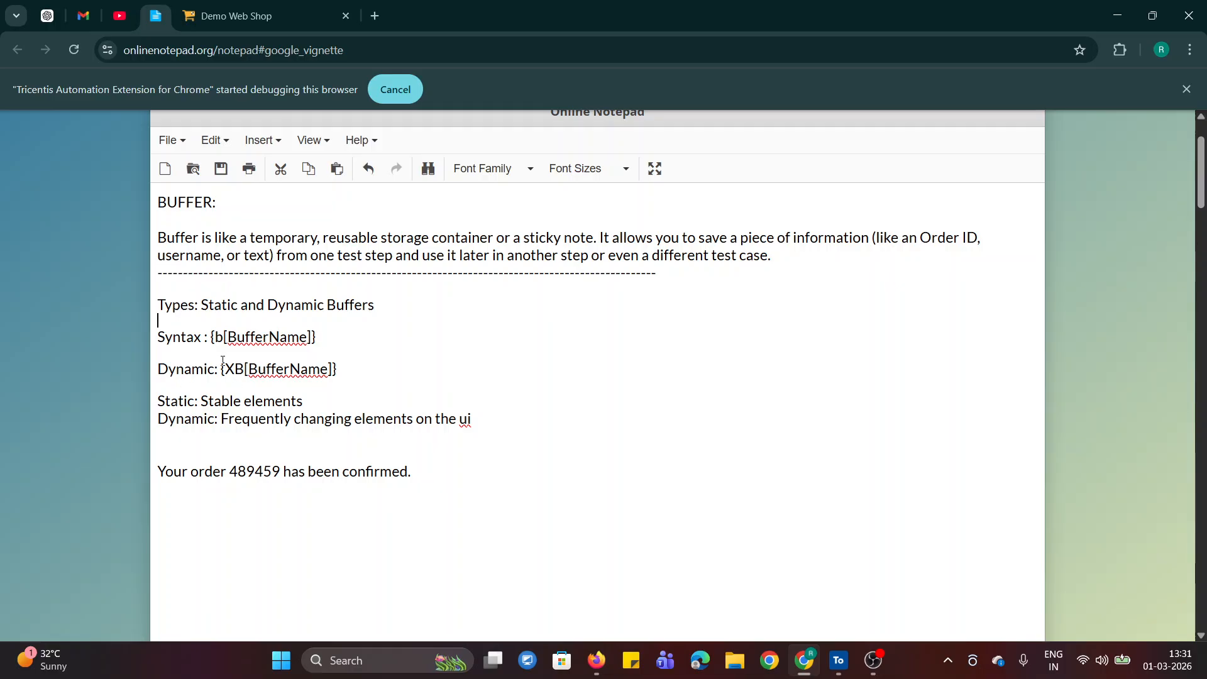
drag(218, 369, 339, 370)
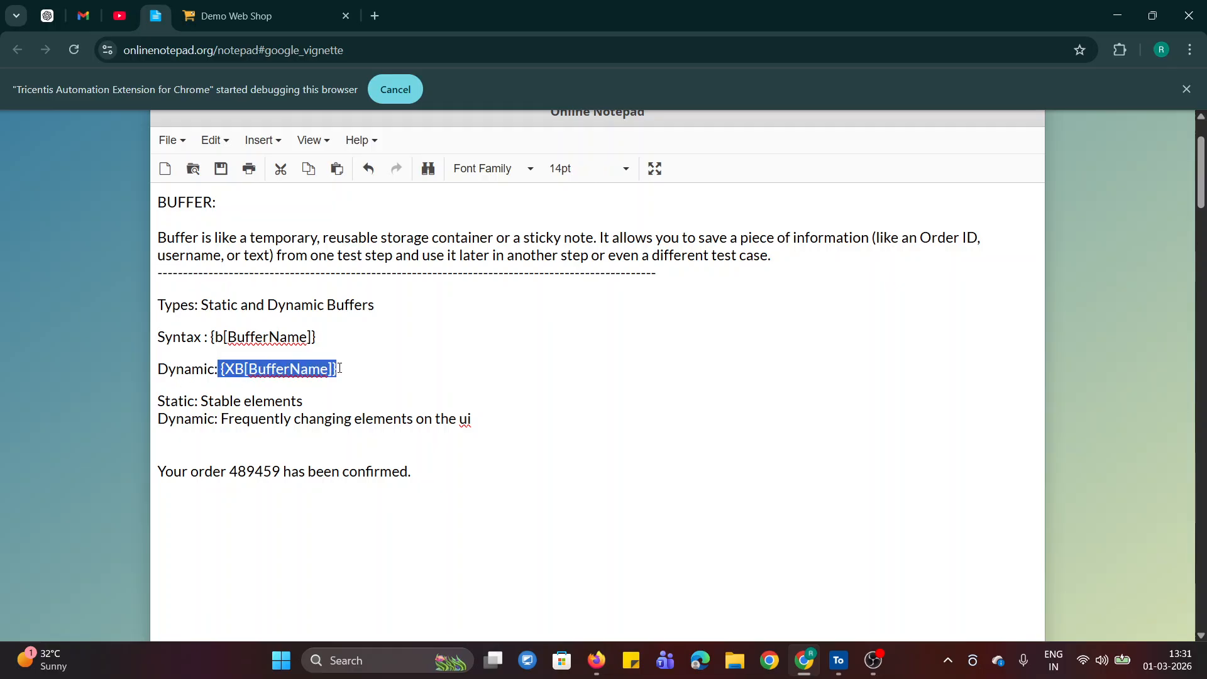
click(464, 384)
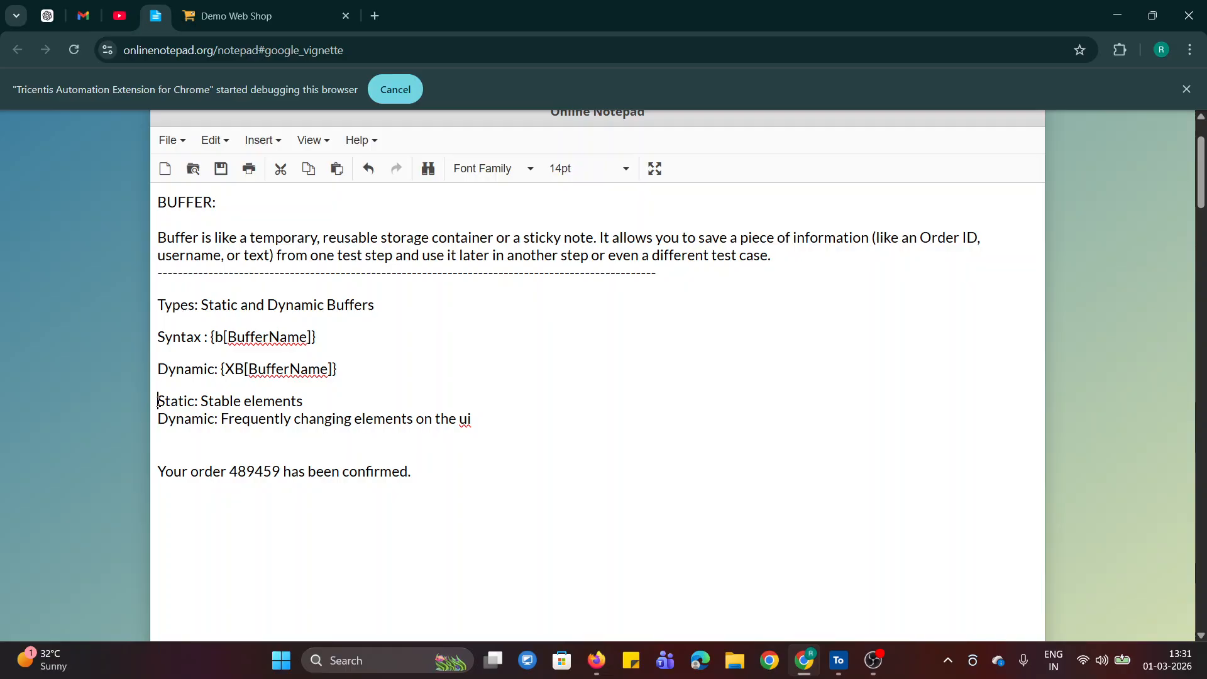
Append "- USERID, PASSWORD" as examples to the "Static: Stable elements" line of the notes
drag(158, 400, 197, 403)
click(336, 408)
text(- USERID, PASSWORD)
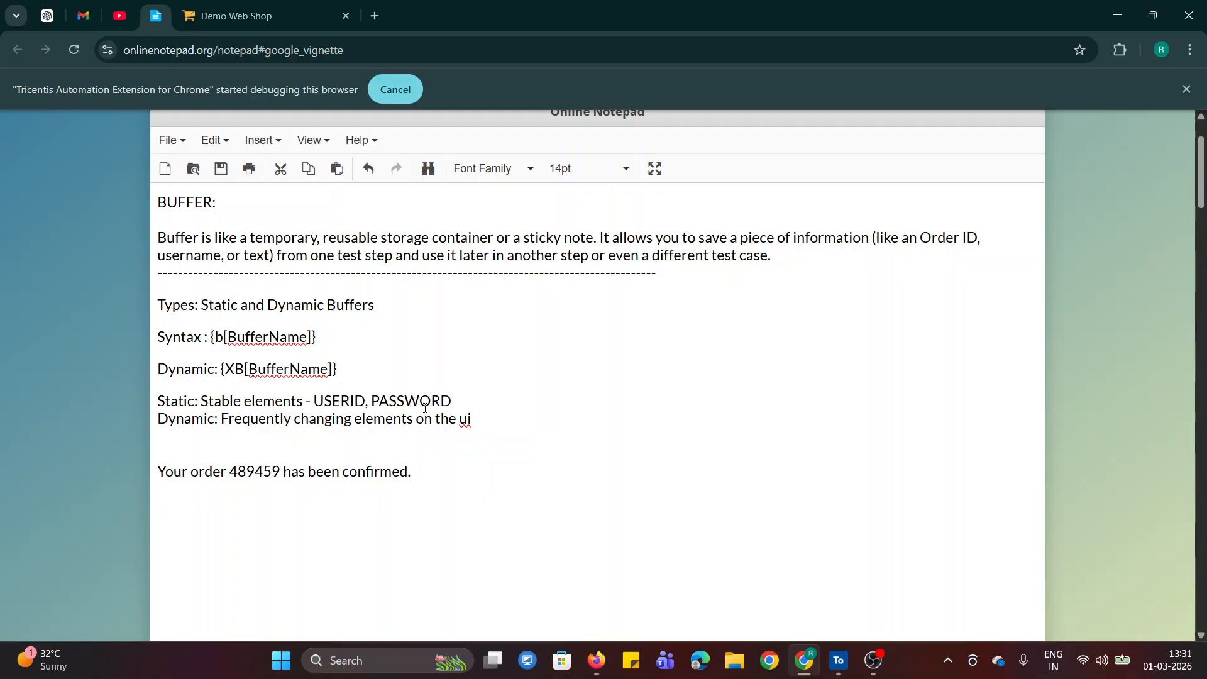
click(557, 463)
Append ": OrderID" as an example to the "Dynamic: Frequently changing elements on the ui" line
drag(154, 420, 430, 430)
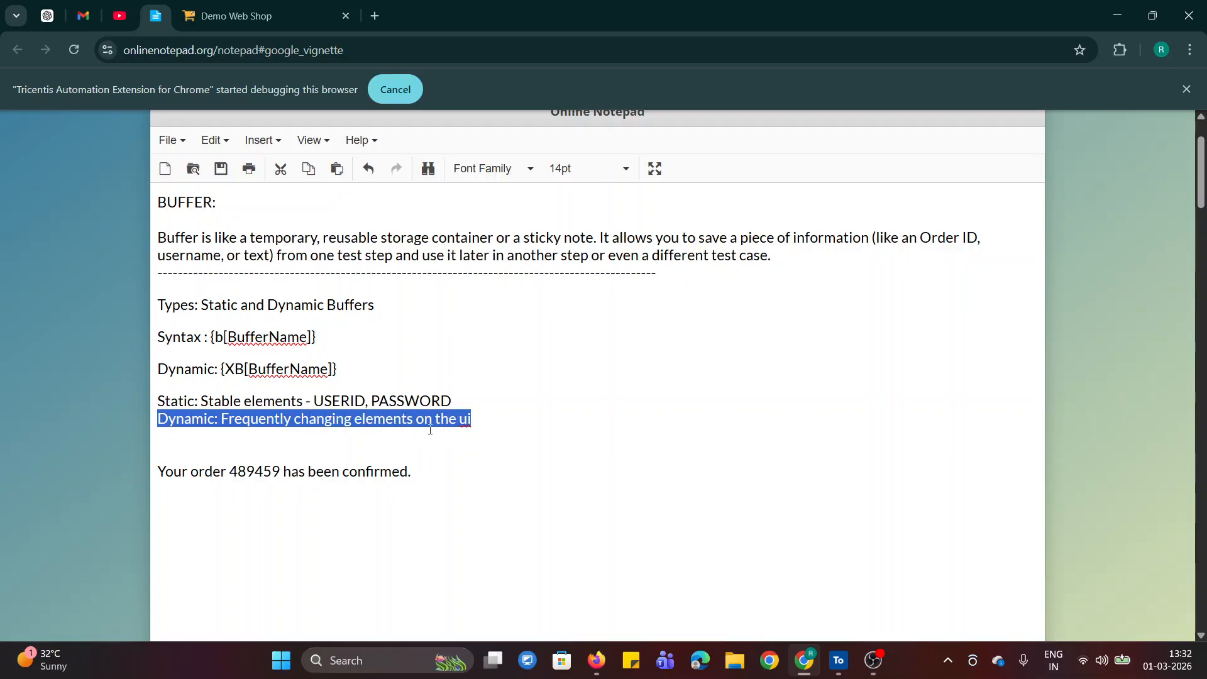
click(459, 455)
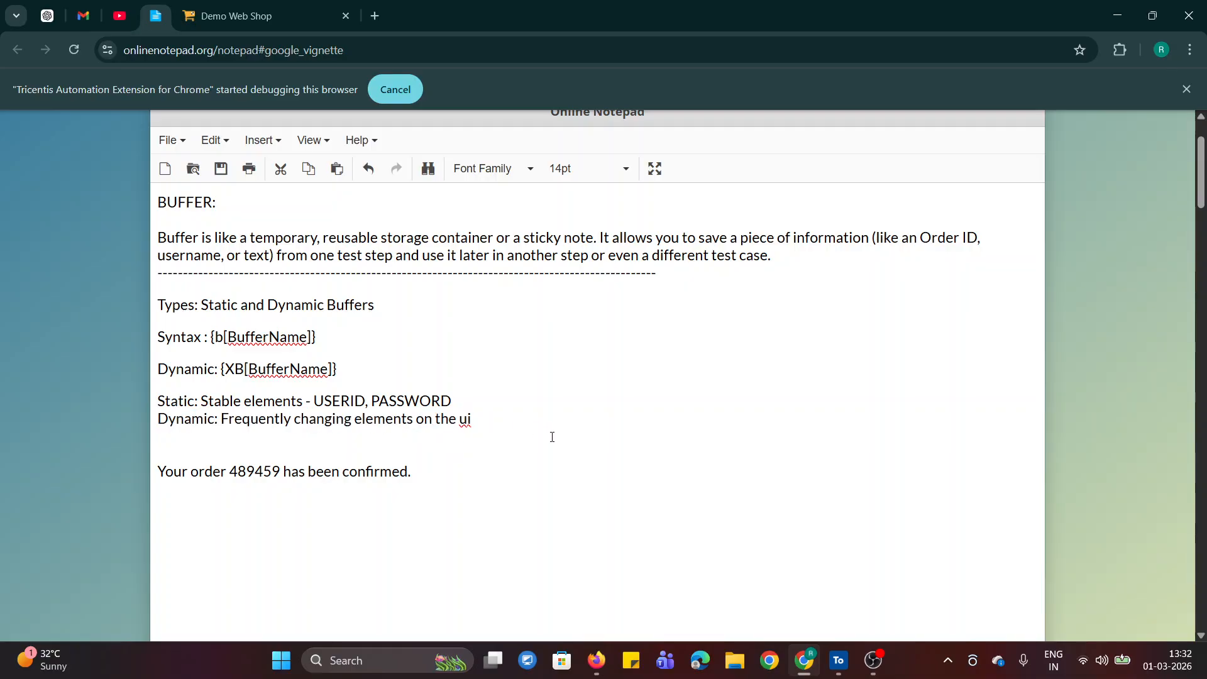
text(: Oder)
key(BackSpace)
key(BackSpace)
key(BackSpace)
text(rderID)
click(576, 516)
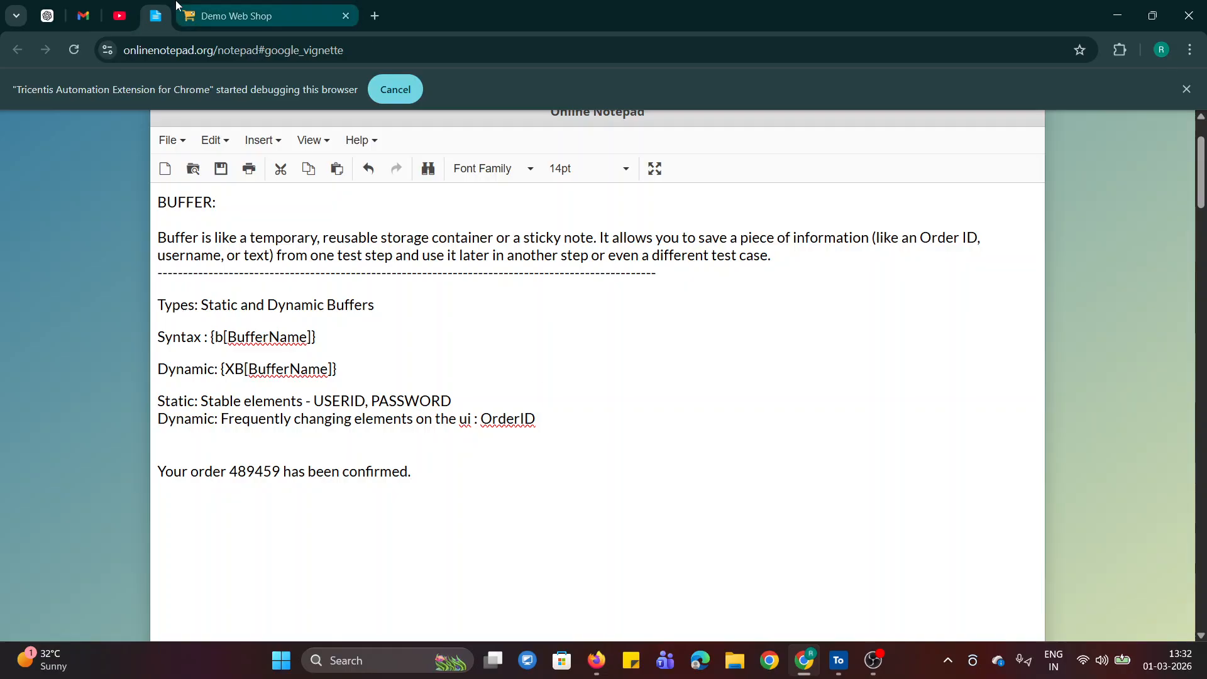
View the Demo Web Shop home page and review the dynamic buffer syntax {XB[BufferName]} in the notes
click(251, 15)
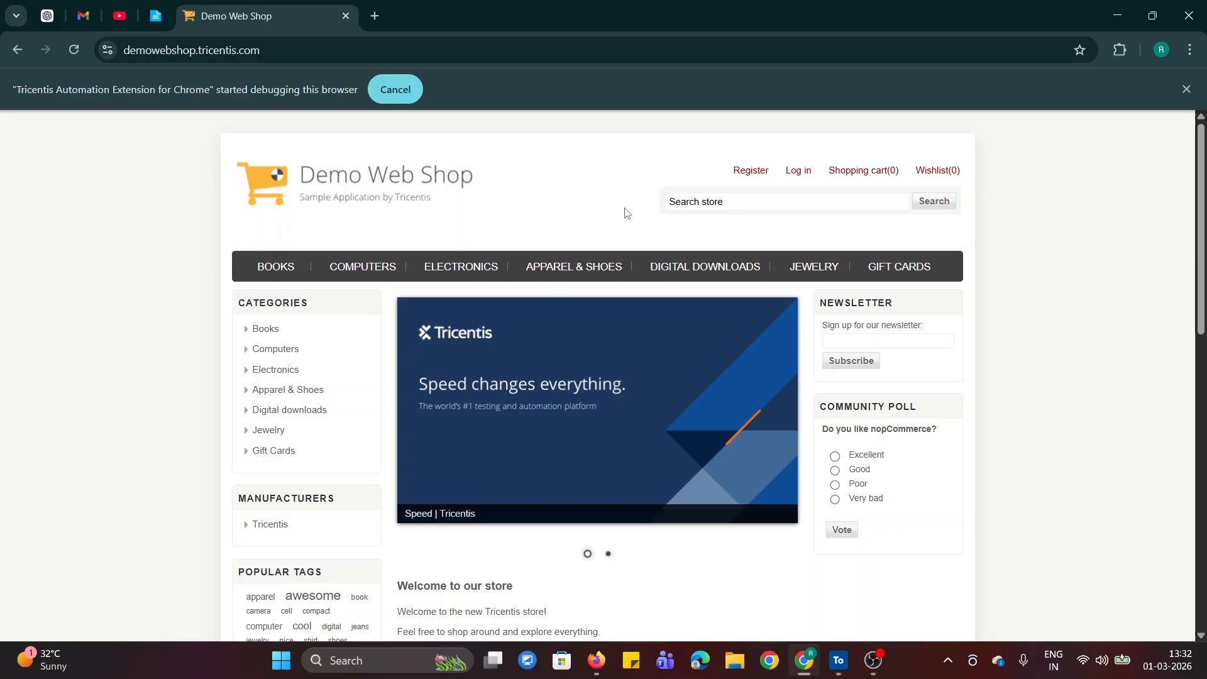
click(156, 17)
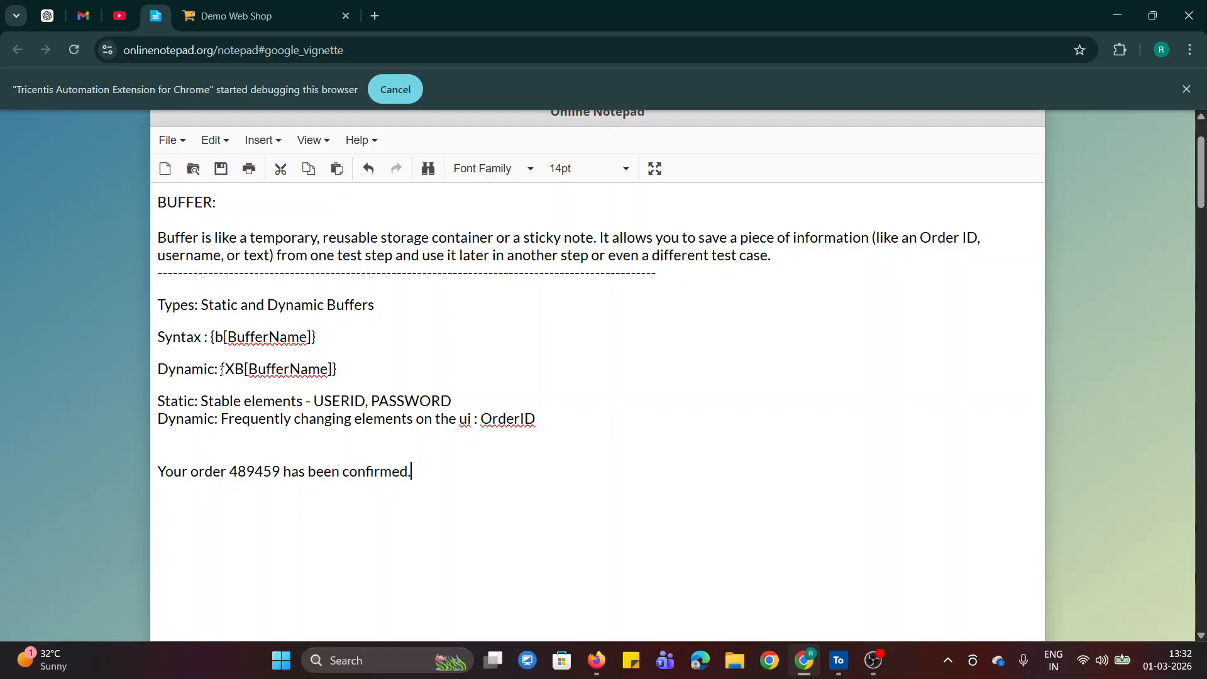
drag(220, 369, 353, 370)
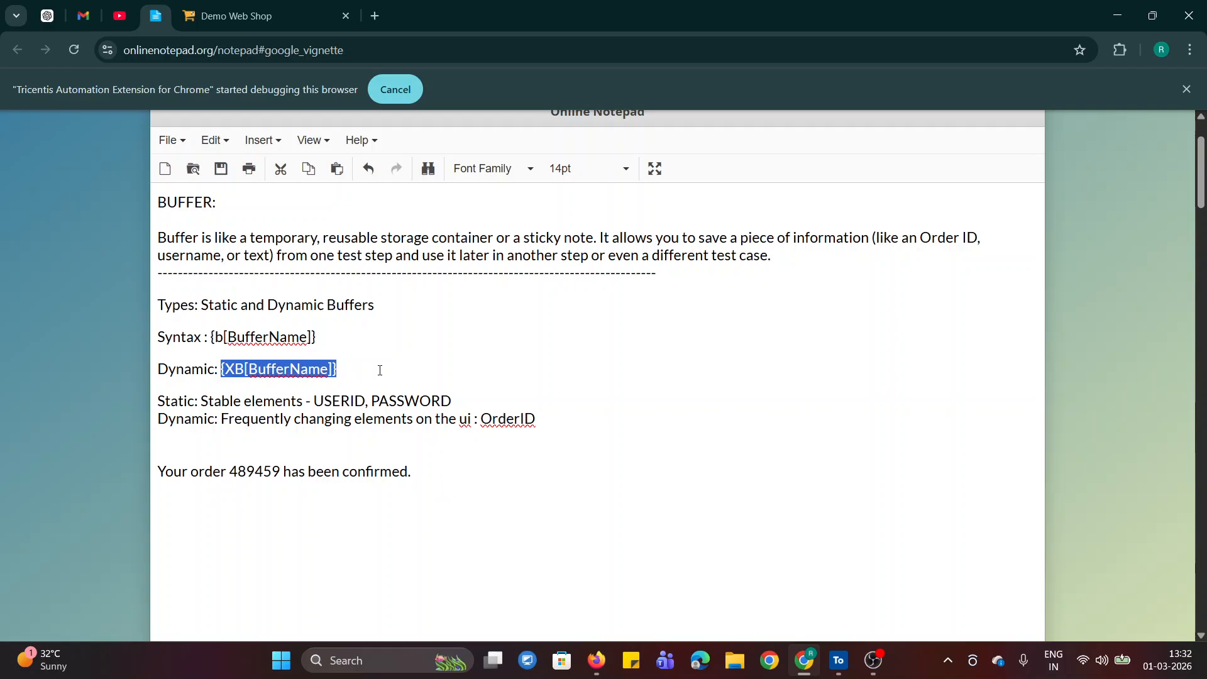
click(380, 371)
drag(249, 371, 332, 379)
click(445, 368)
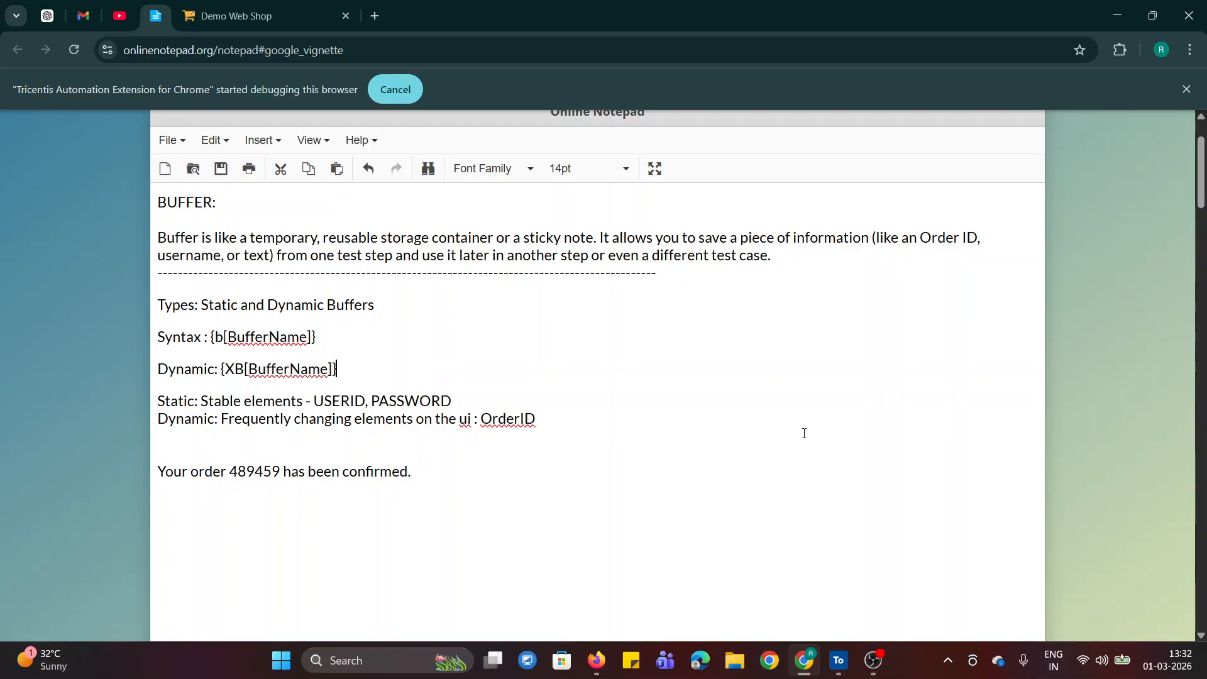
click(423, 484)
Switch to Tosca Commander and inspect the contents of the TBox Name To Buffer module in Buffer Operations
click(844, 670)
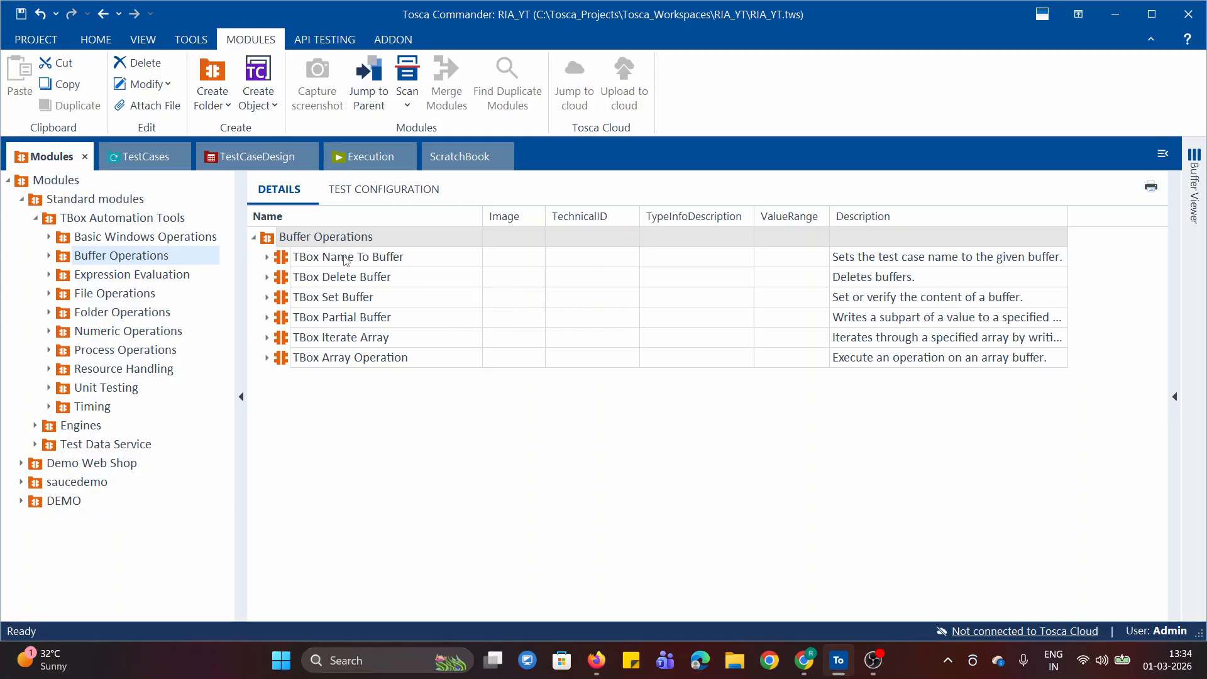
click(266, 257)
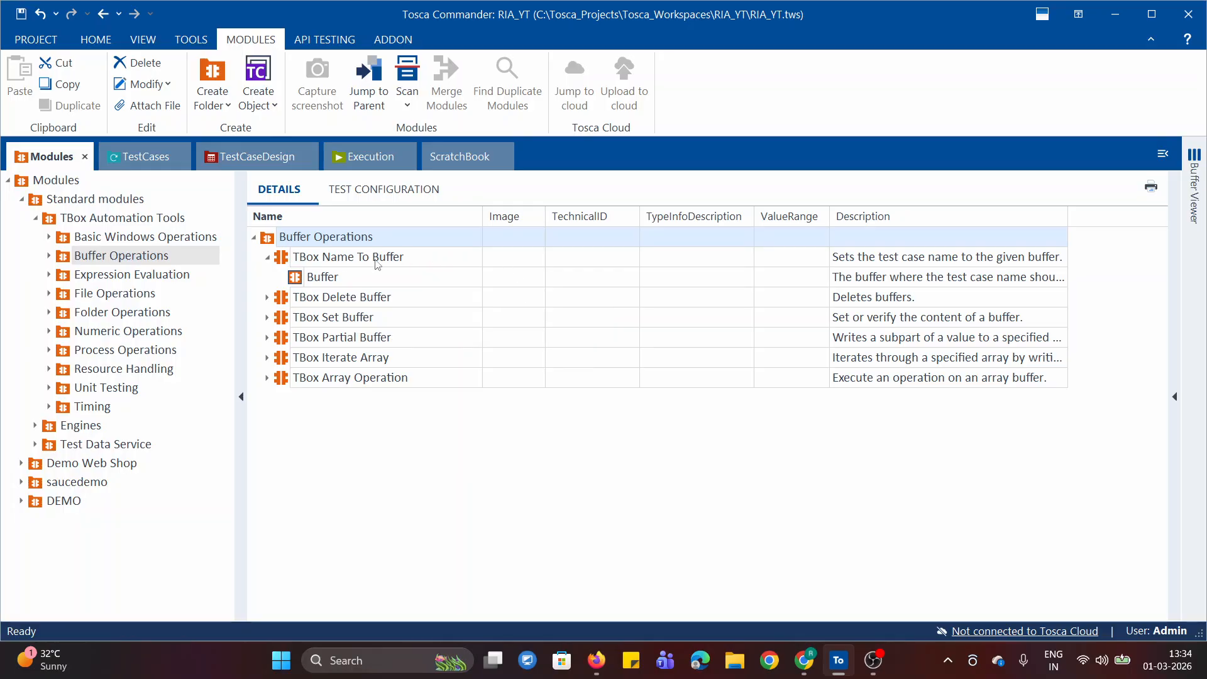
click(269, 257)
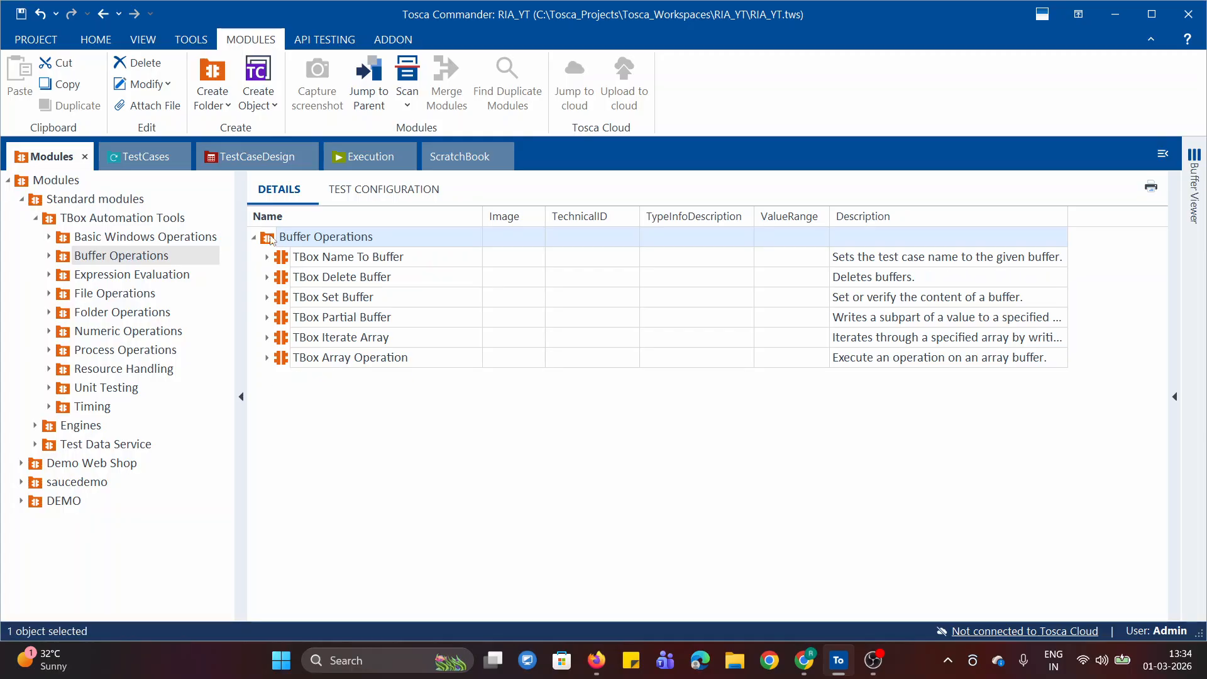
Create a folder named "Static buffers" under the TestCases root
click(368, 157)
click(49, 153)
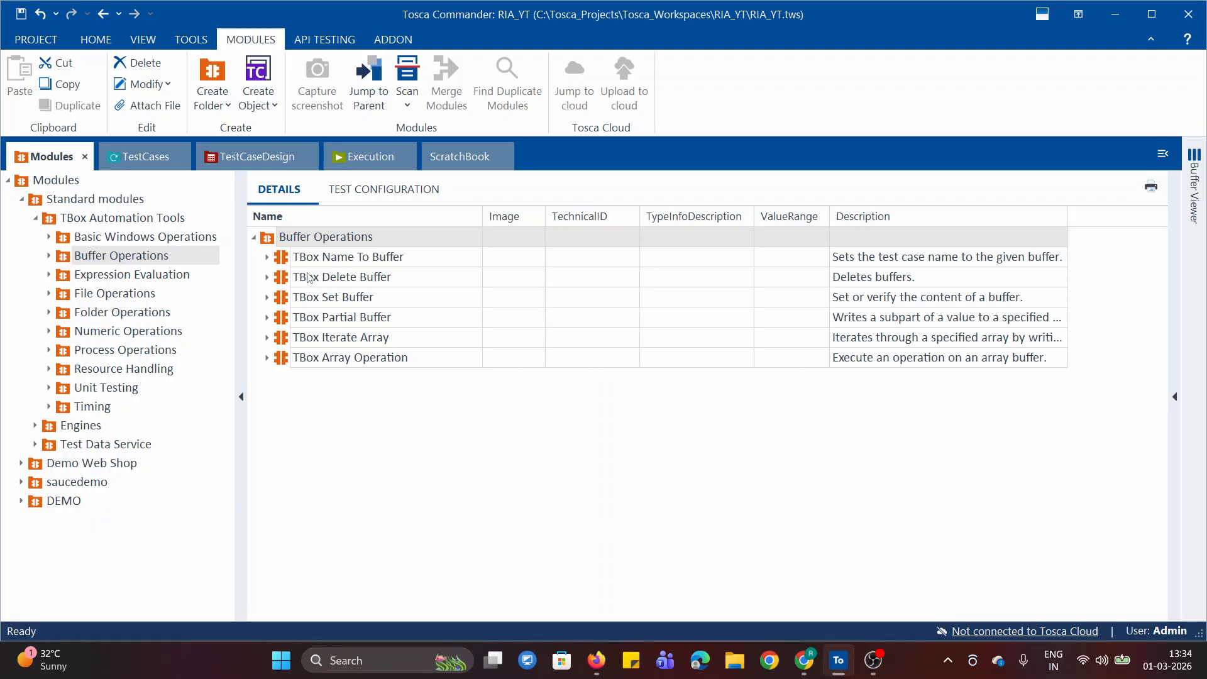
click(129, 159)
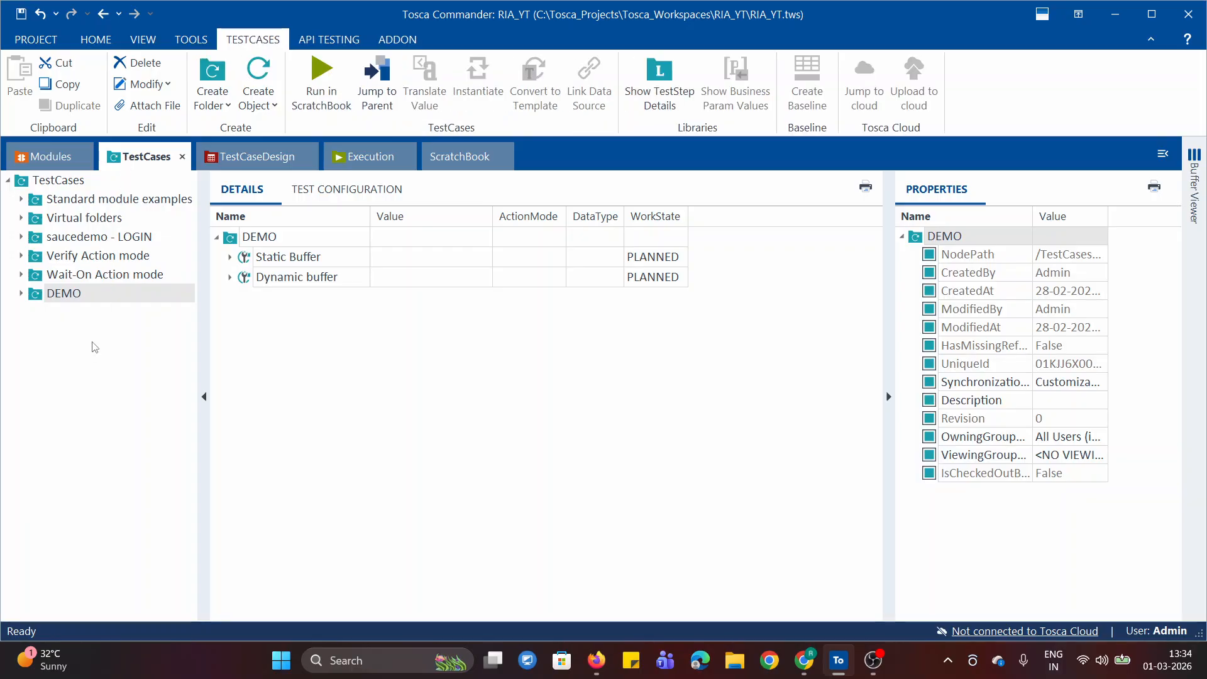
click(26, 183)
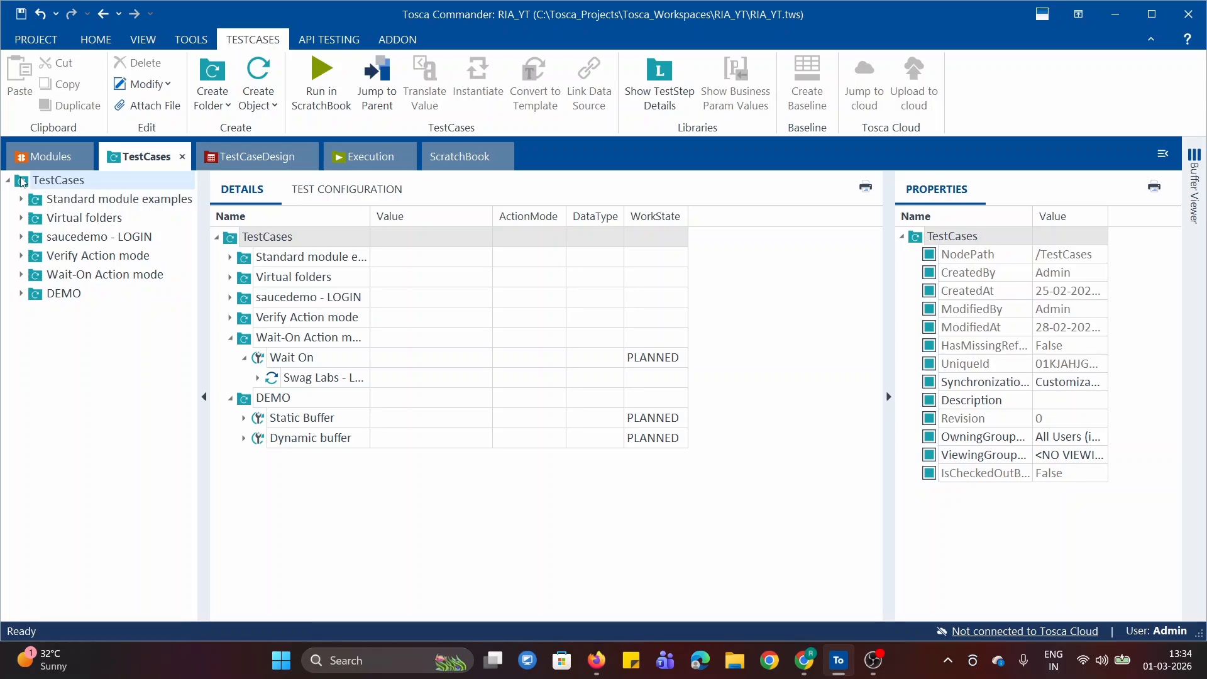
right_click(22, 182)
click(123, 356)
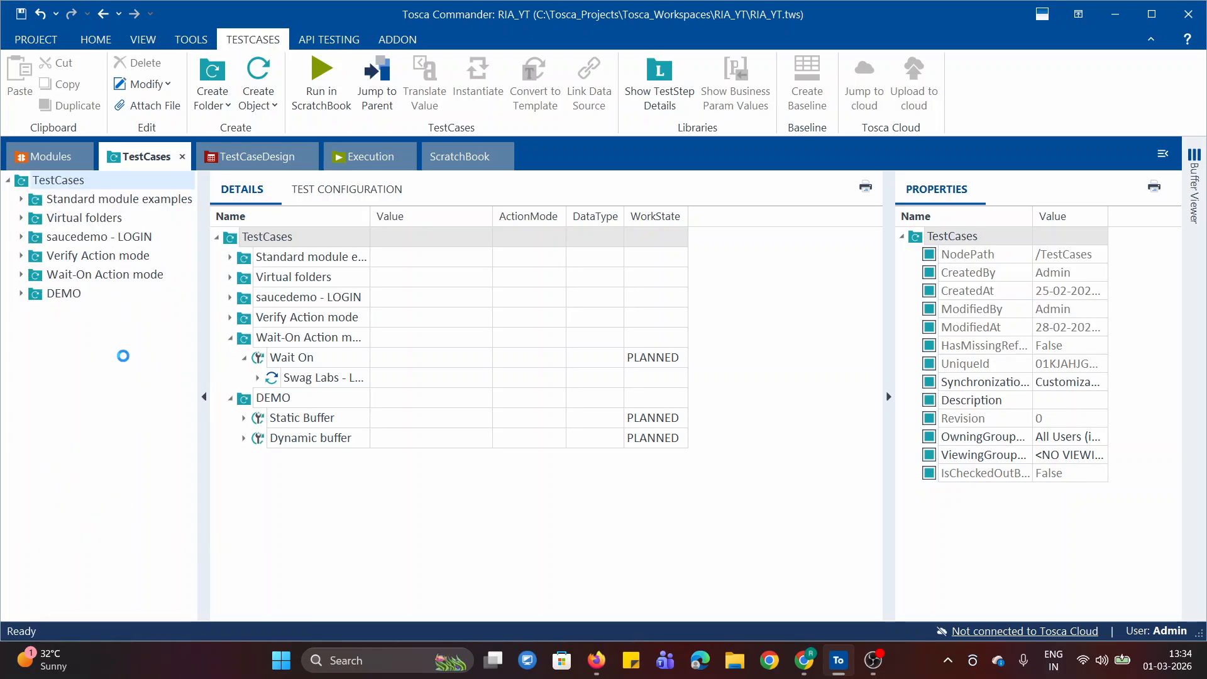
text(Stat)
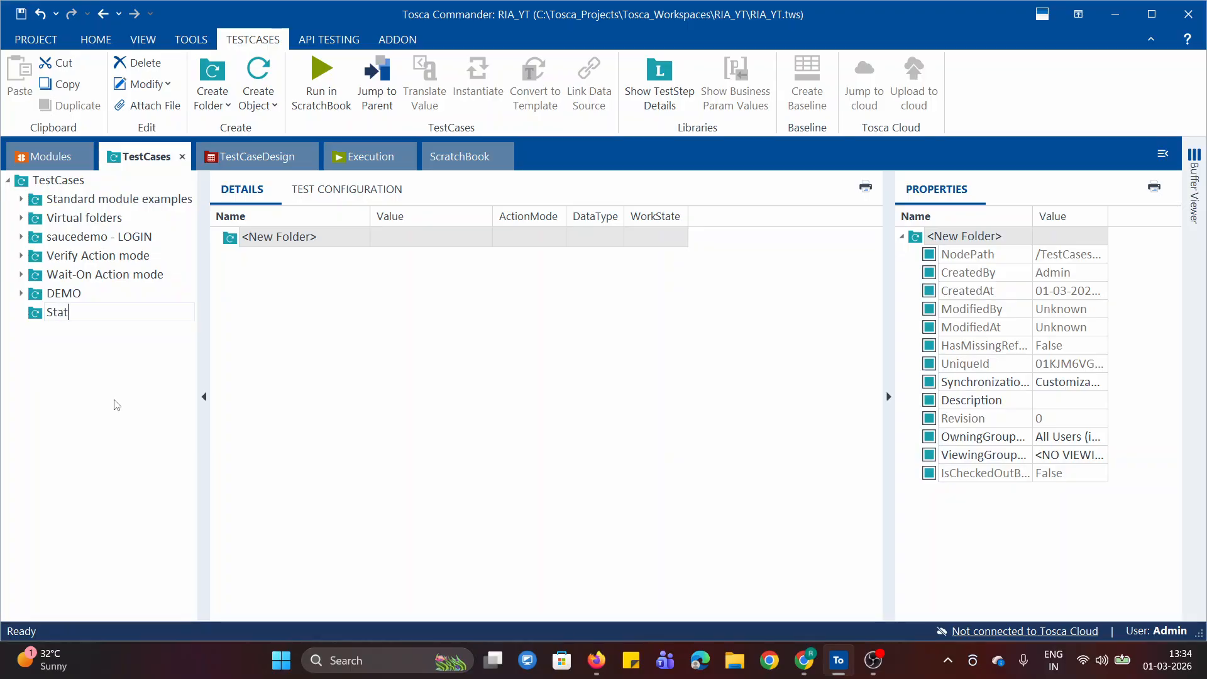
text(ic buffers)
key(Return)
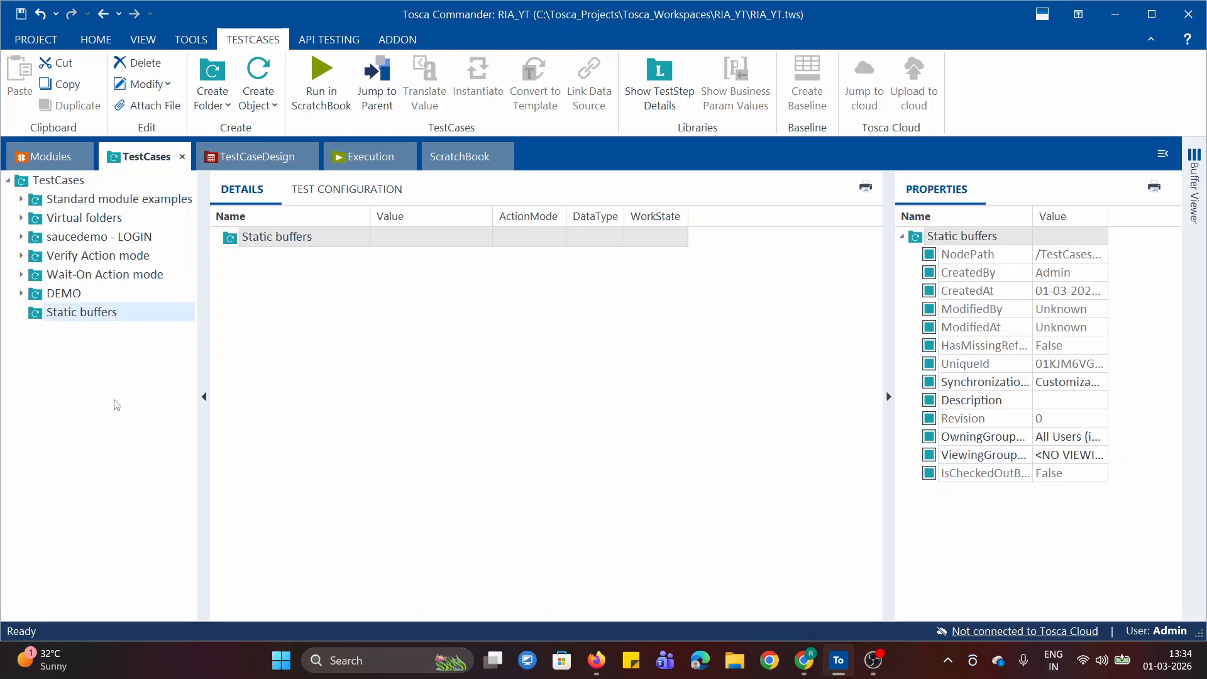
Create a test case named "Set buffer" in the Static buffers folder and add the TBox Set Buffer module to it
right_click(36, 313)
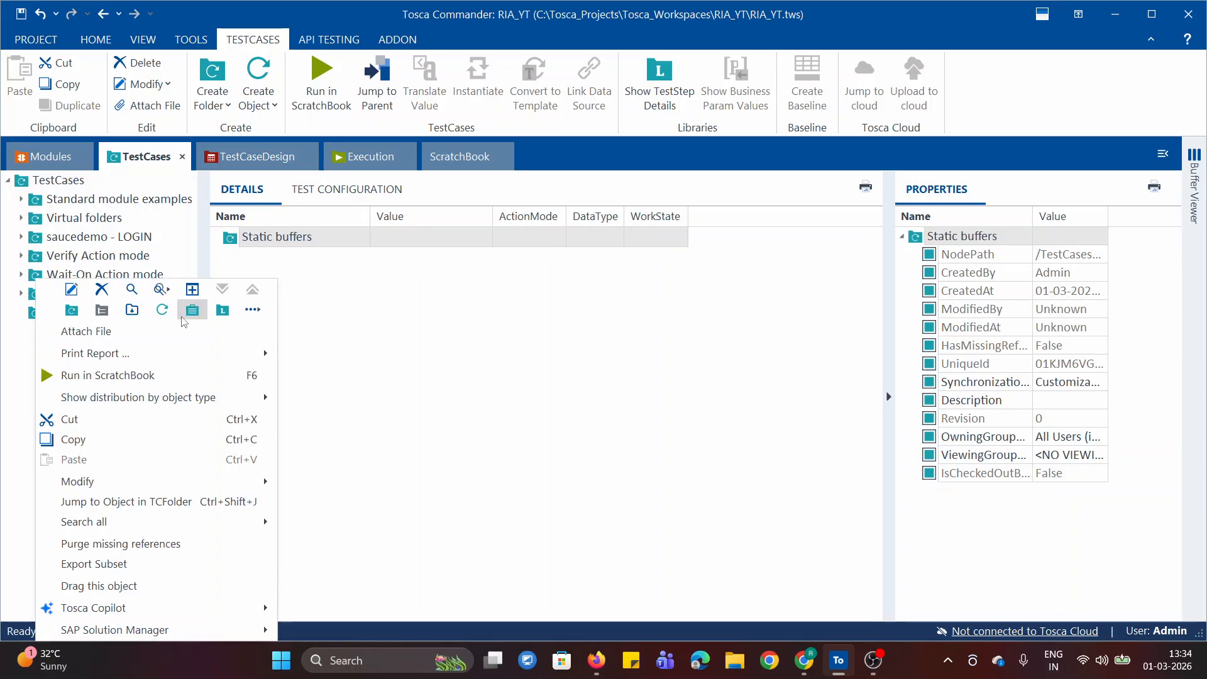
click(163, 311)
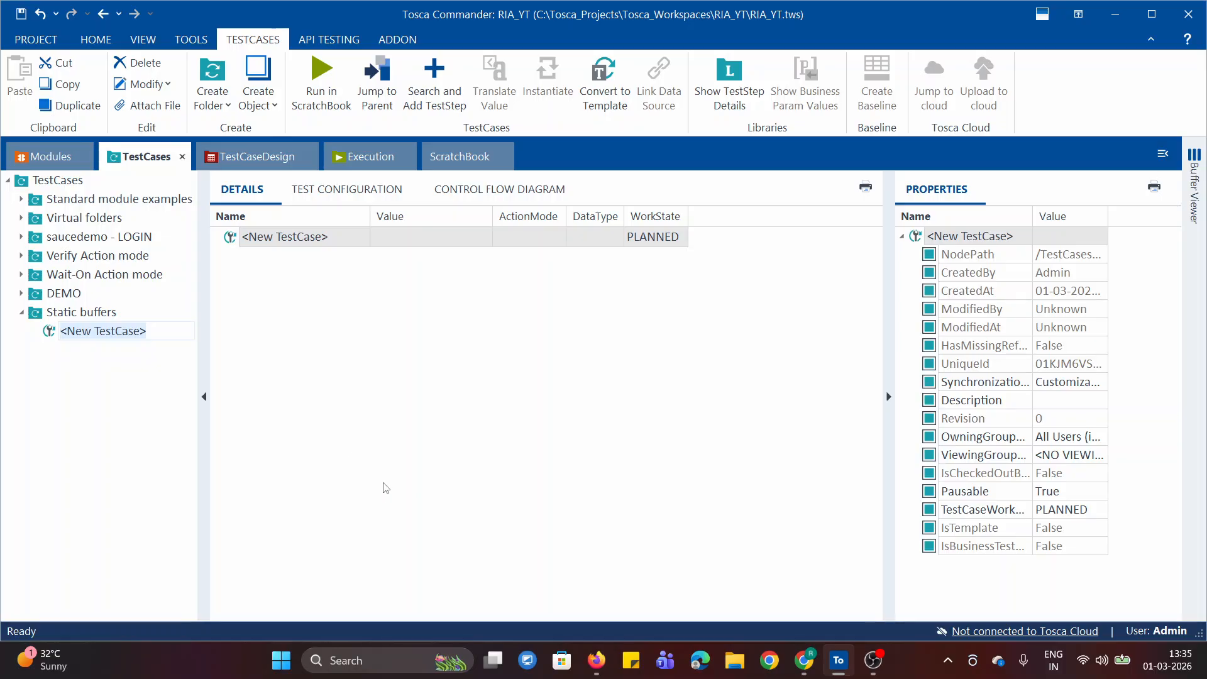
text(Set buffer)
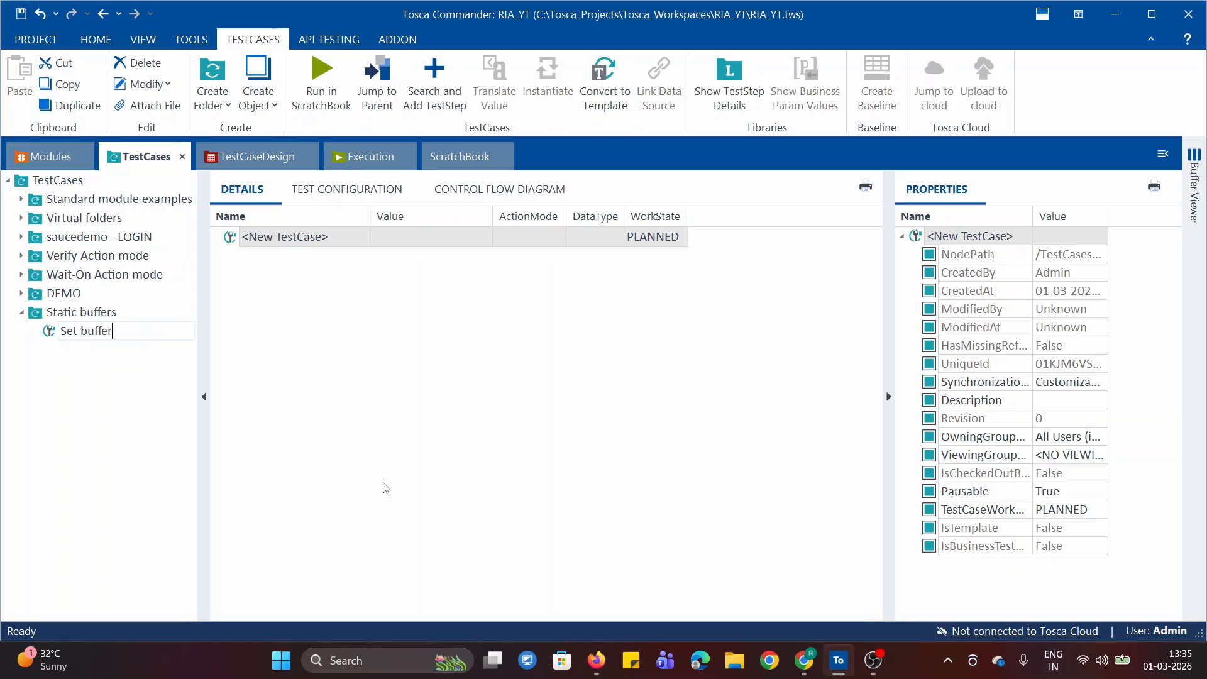
key(Return)
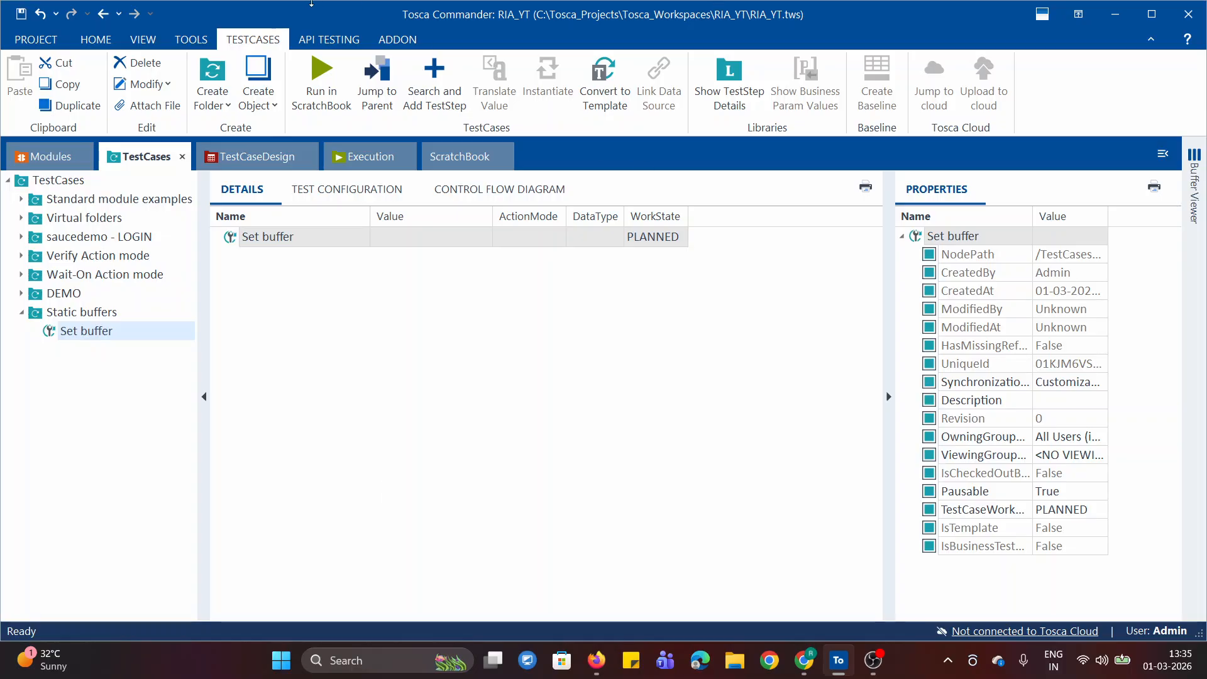
click(39, 161)
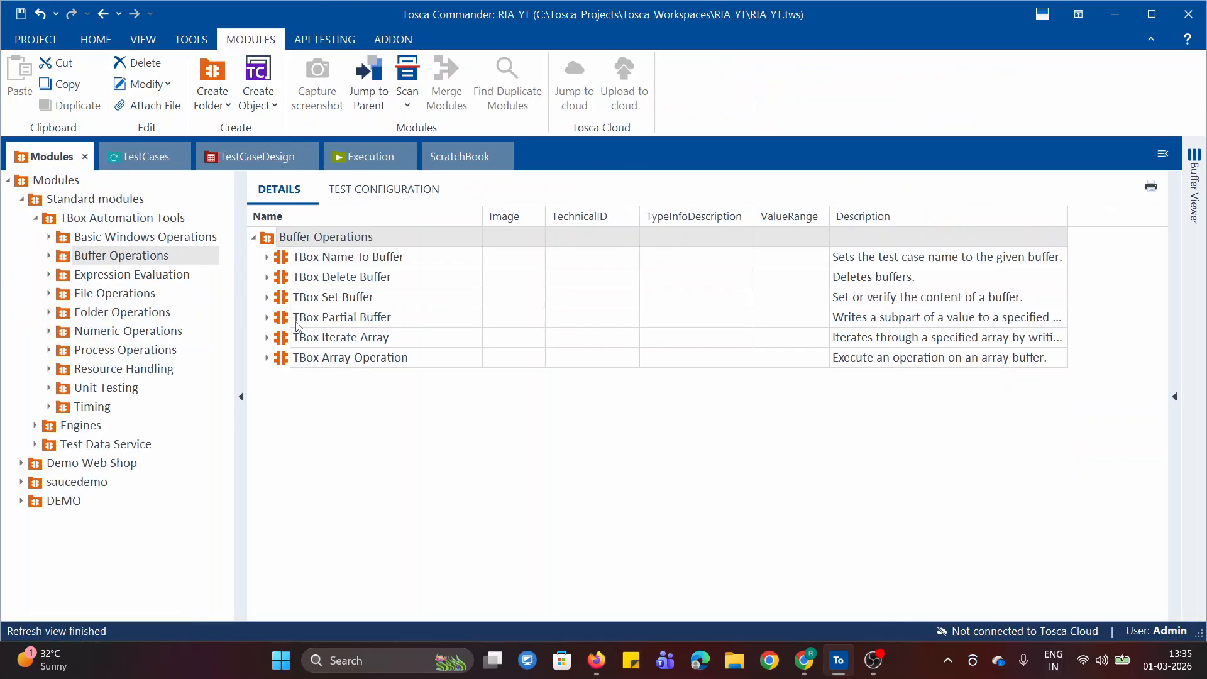
drag(293, 296, 53, 338)
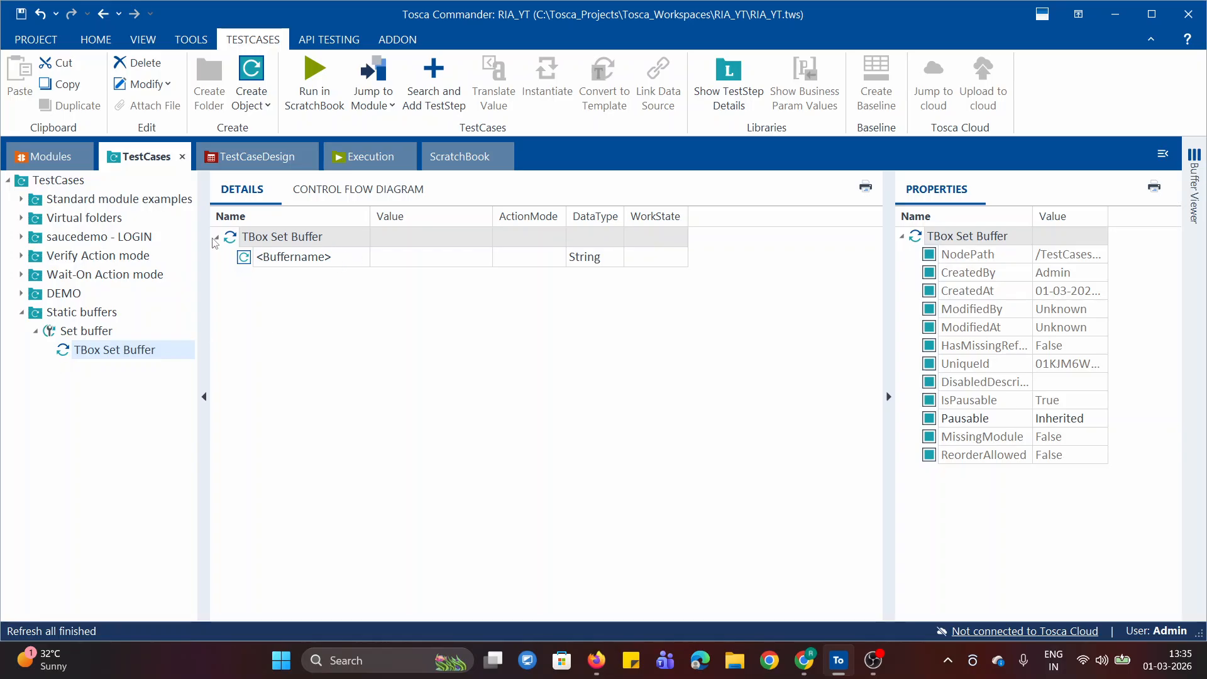
Name the first buffer of the TBox Set Buffer test step "Username"
click(300, 267)
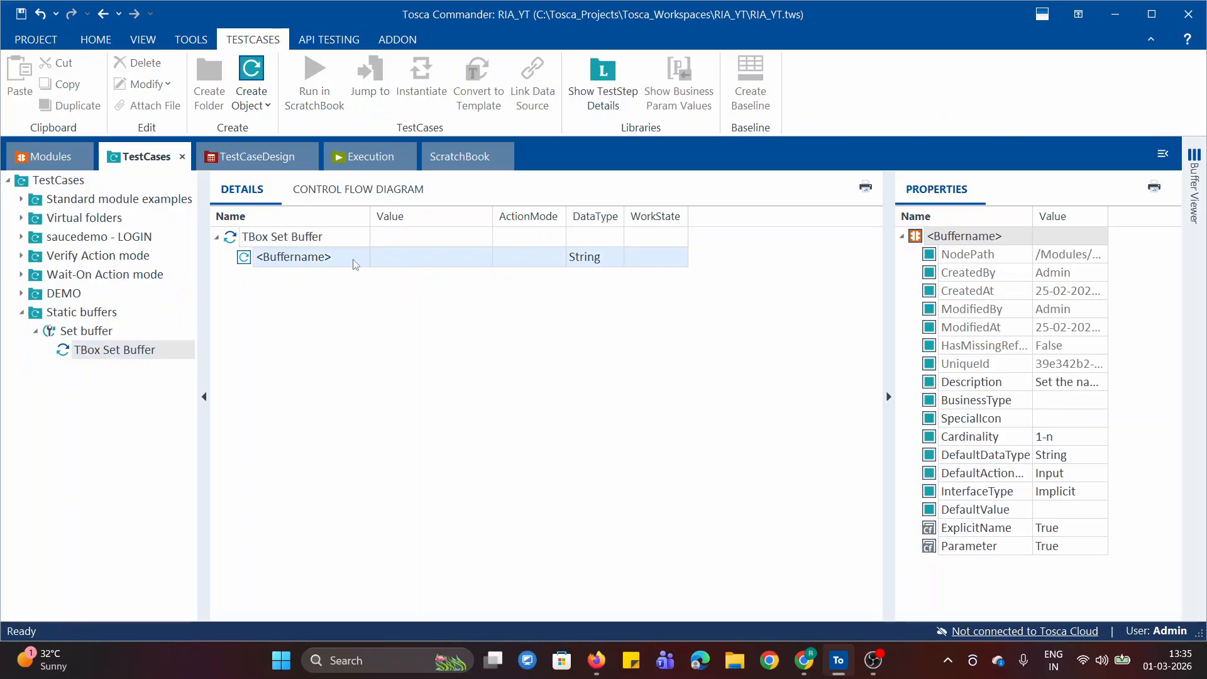
click(356, 264)
drag(337, 256, 258, 257)
text(U)
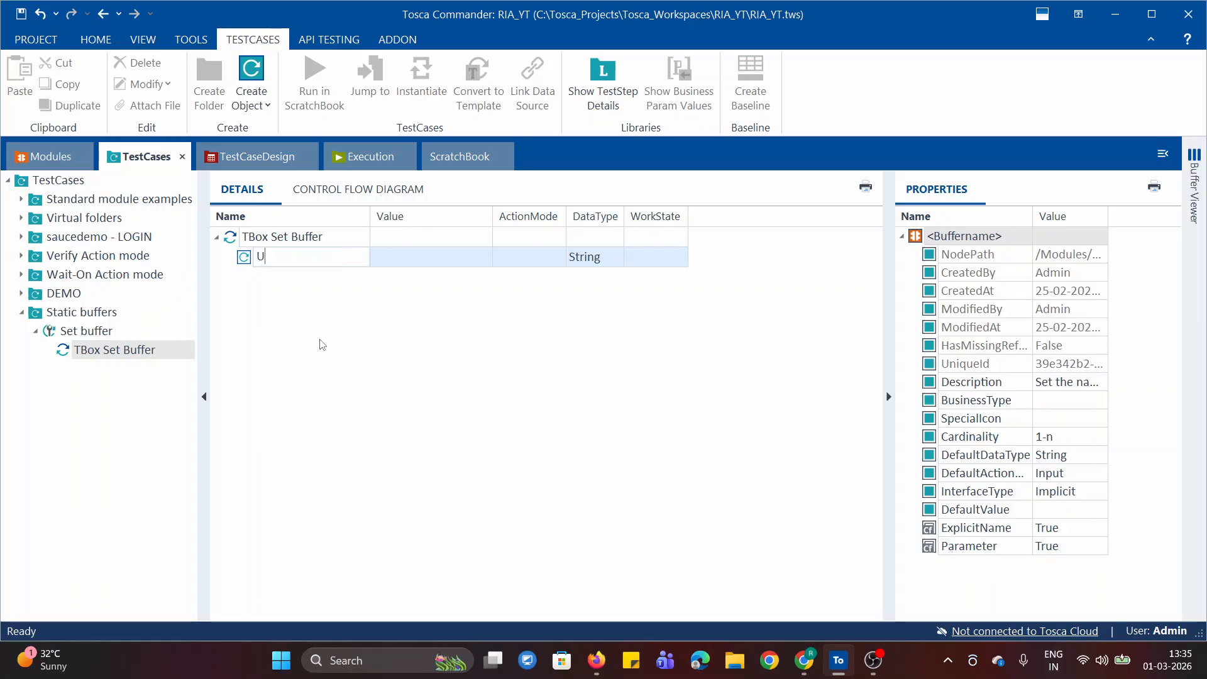
text(dername)
key(Return)
click(440, 256)
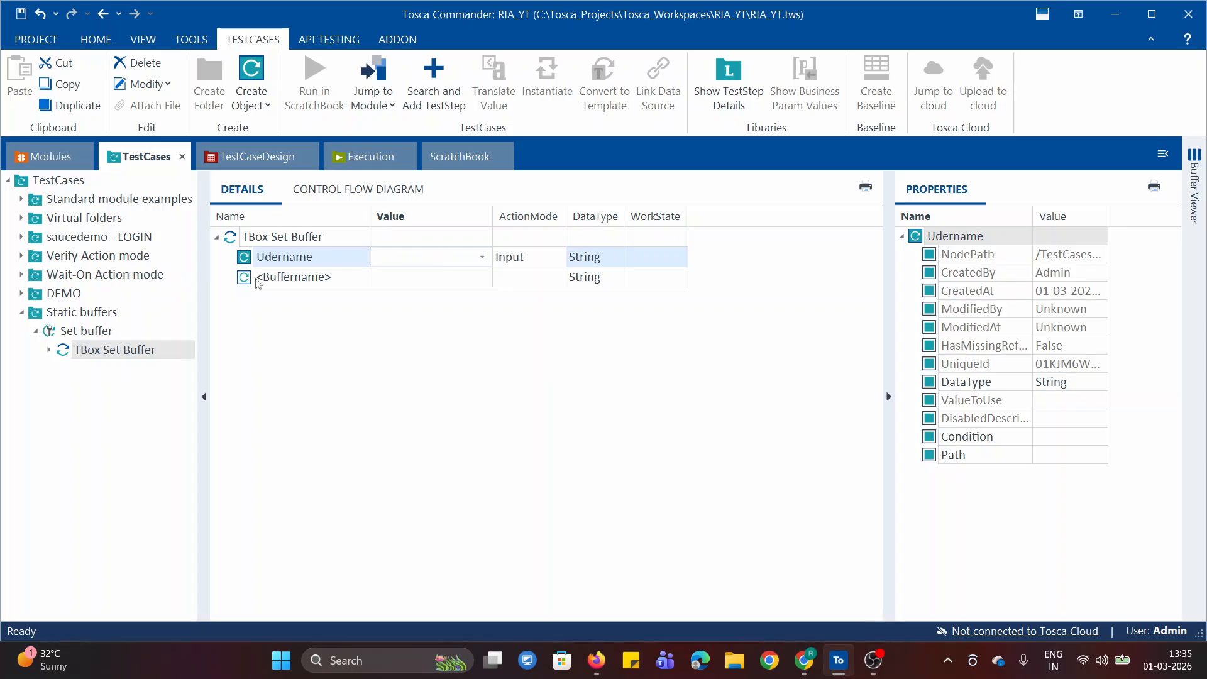
click(270, 258)
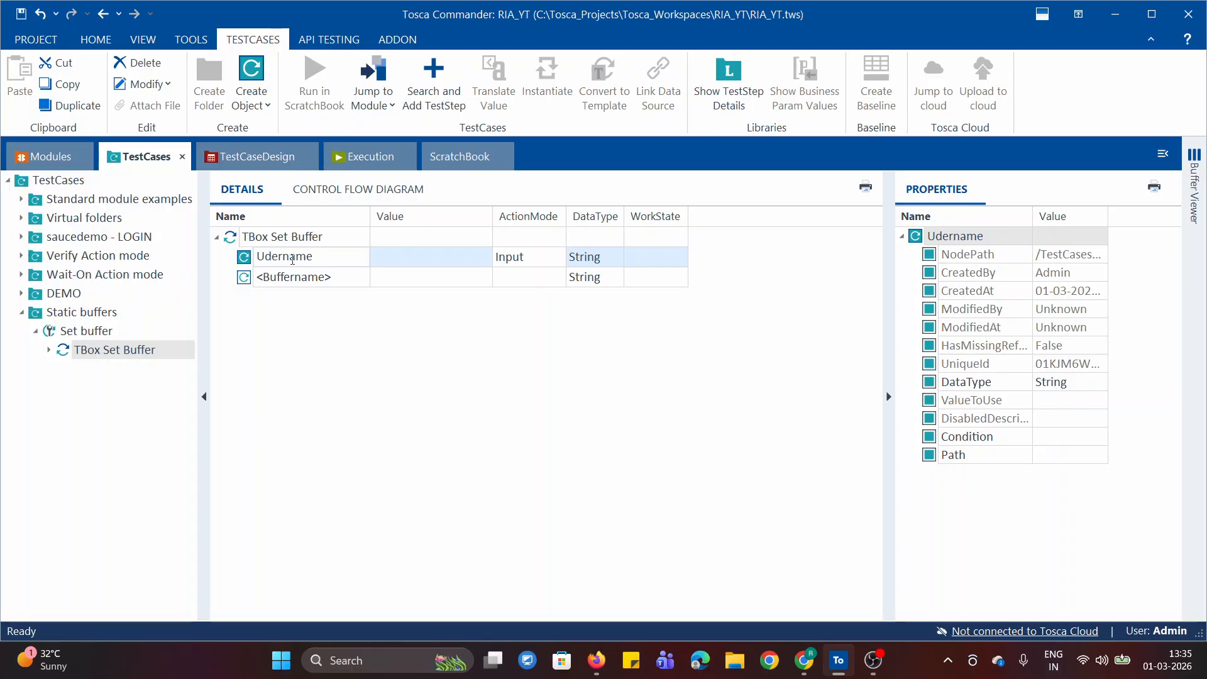
key(BackSpace)
text(s)
click(457, 259)
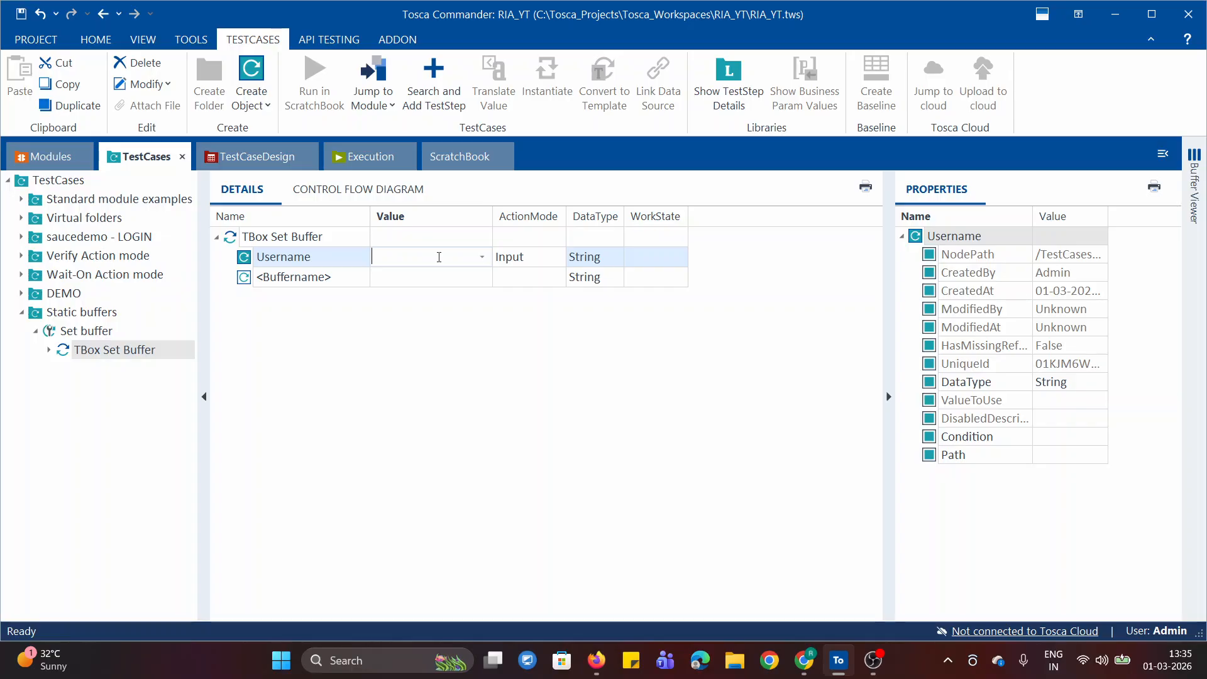
Check the Demo Web Shop name in the browser, and set the Username buffer's value to "Demo" in Tosca Commander
click(806, 662)
click(228, 7)
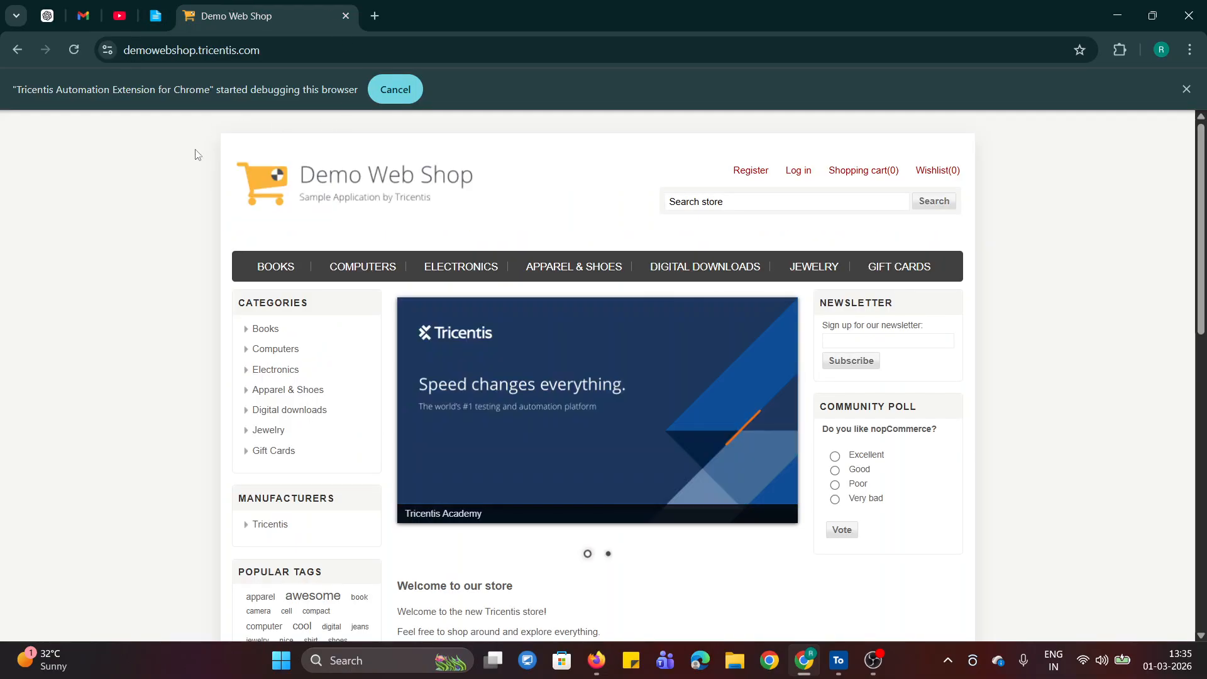
drag(302, 179, 538, 183)
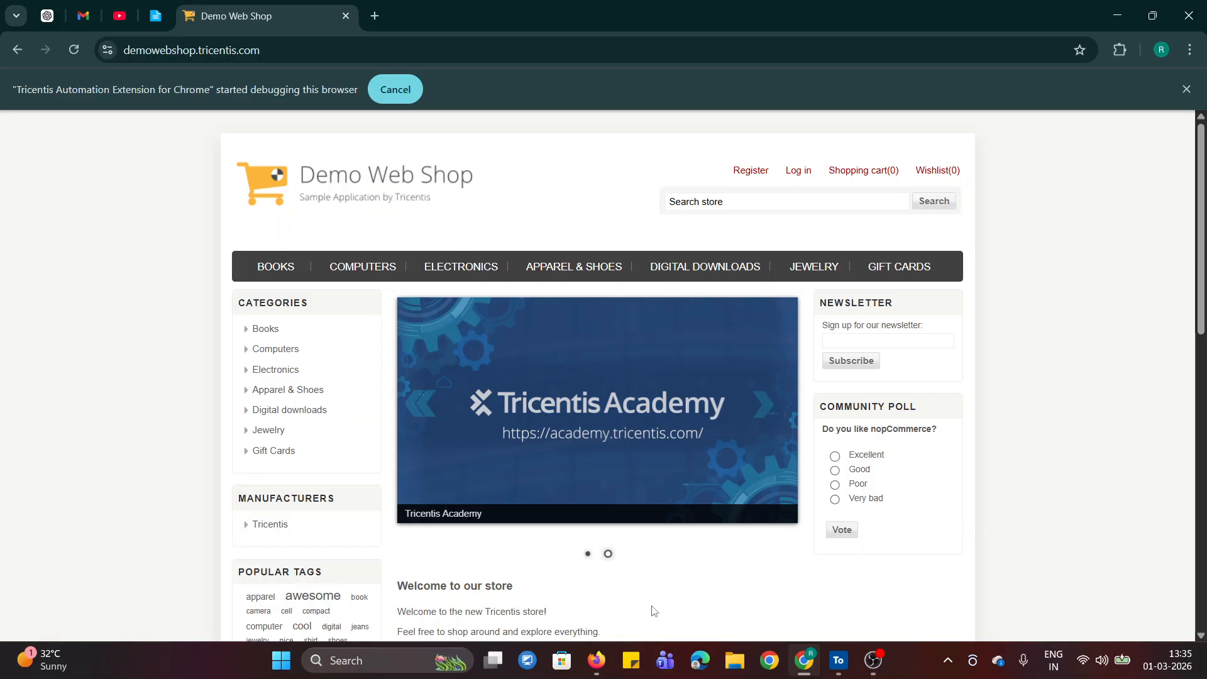
click(840, 664)
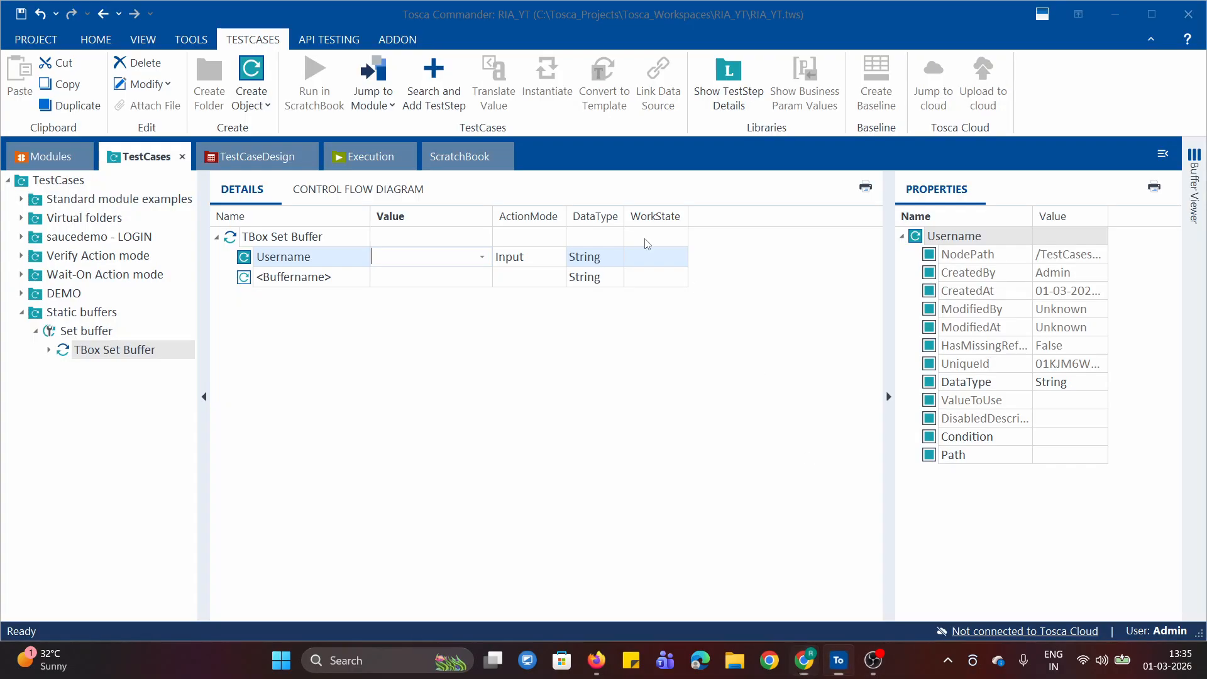
text(Demo)
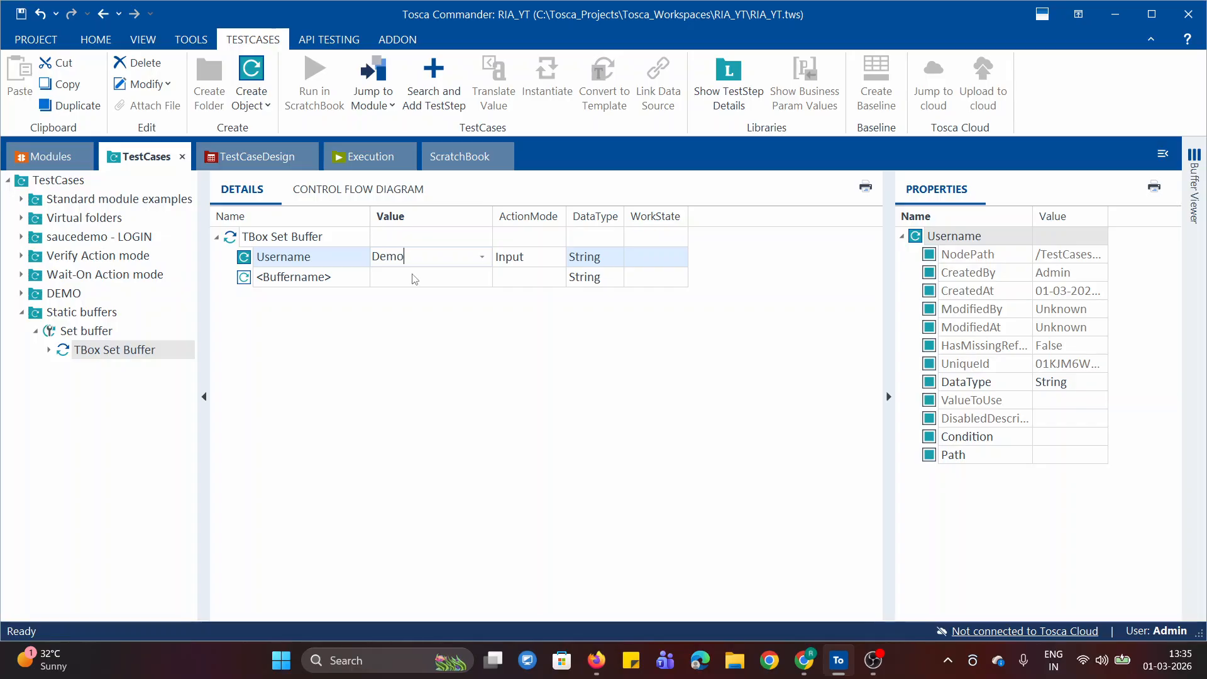
click(478, 438)
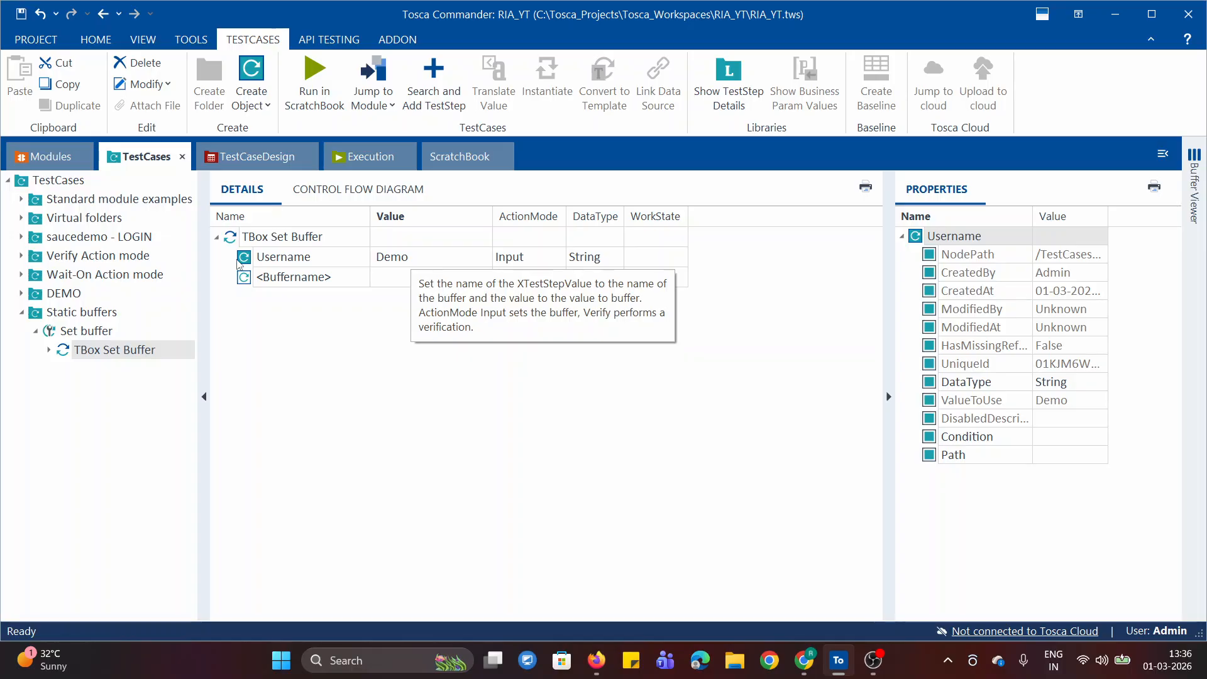
Run the TBox Set Buffer test step in ScratchBook and expand all of its results
right_click(284, 242)
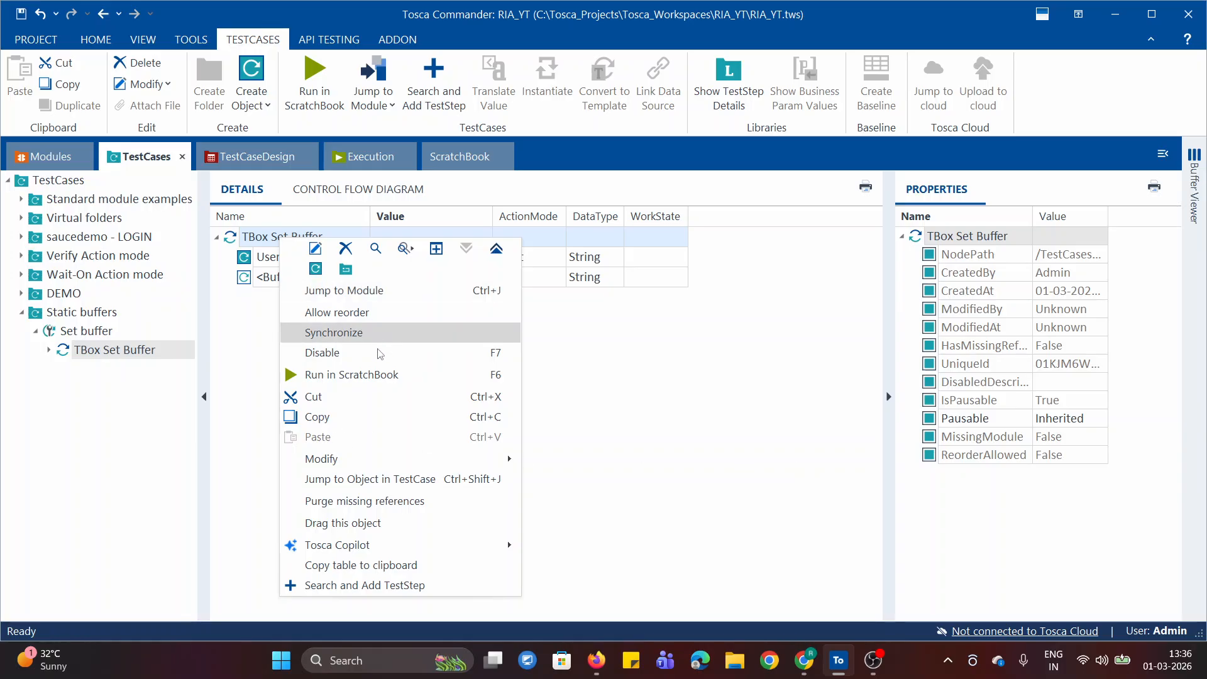
click(368, 375)
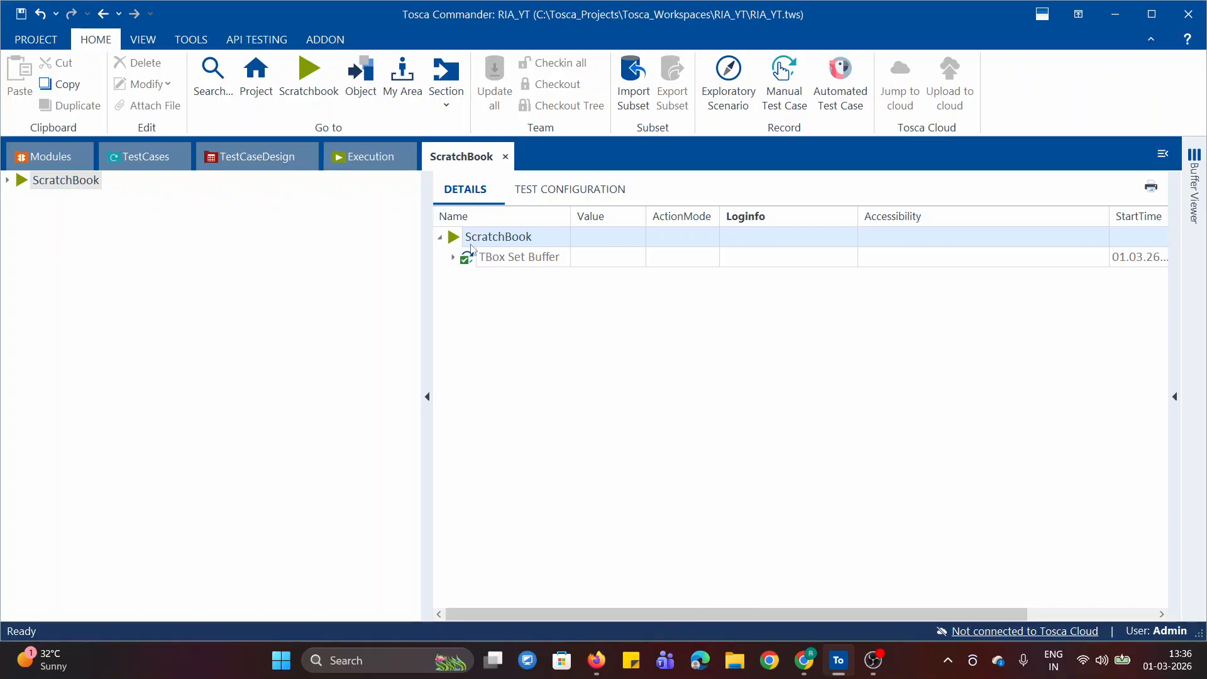
right_click(522, 235)
click(712, 247)
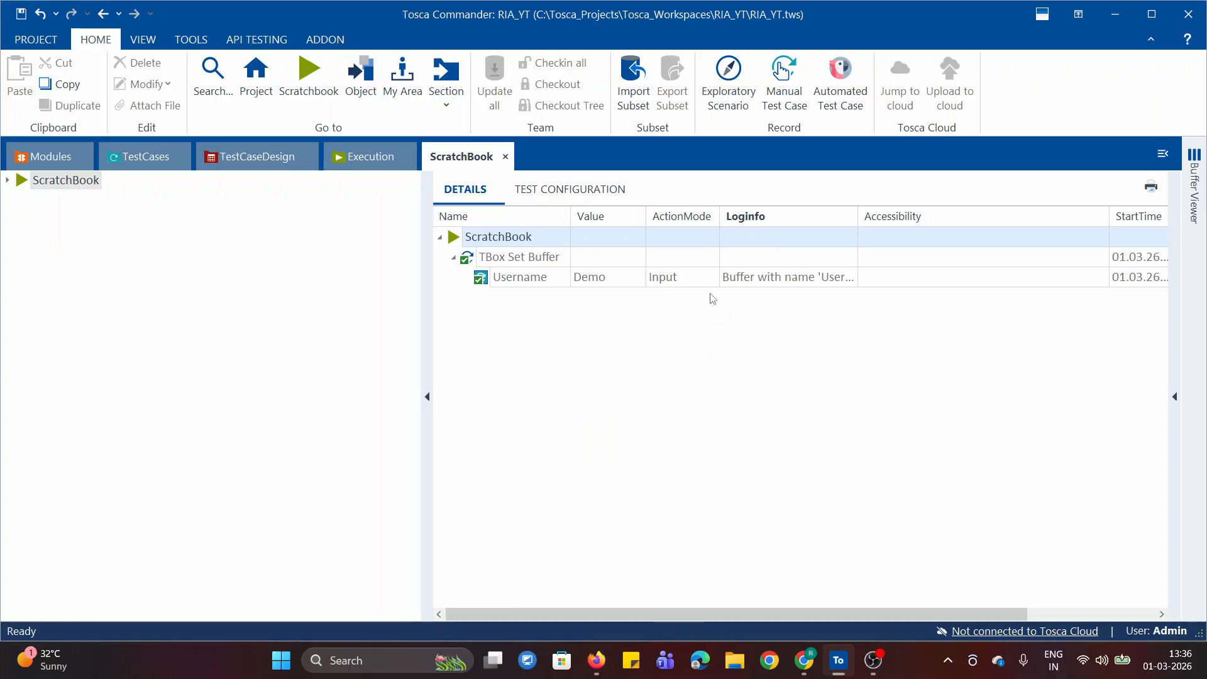
Read the full Loginfo message of the Username entry in the ScratchBook results
click(846, 282)
click(852, 276)
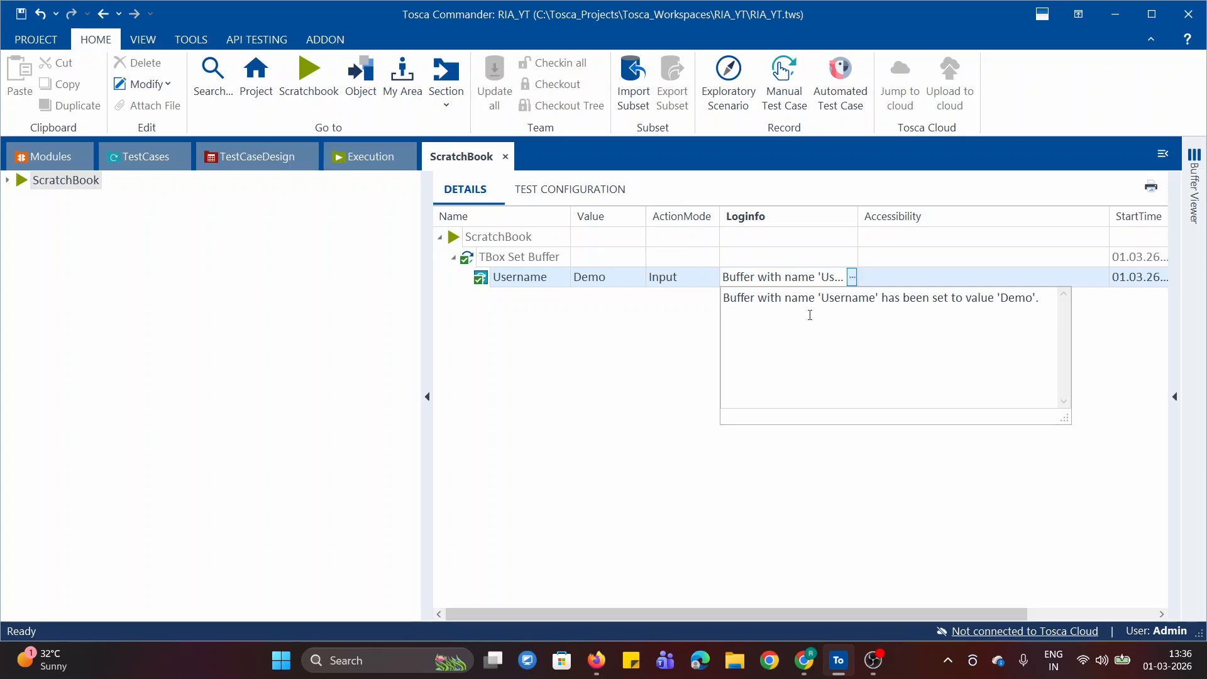
drag(823, 299, 880, 299)
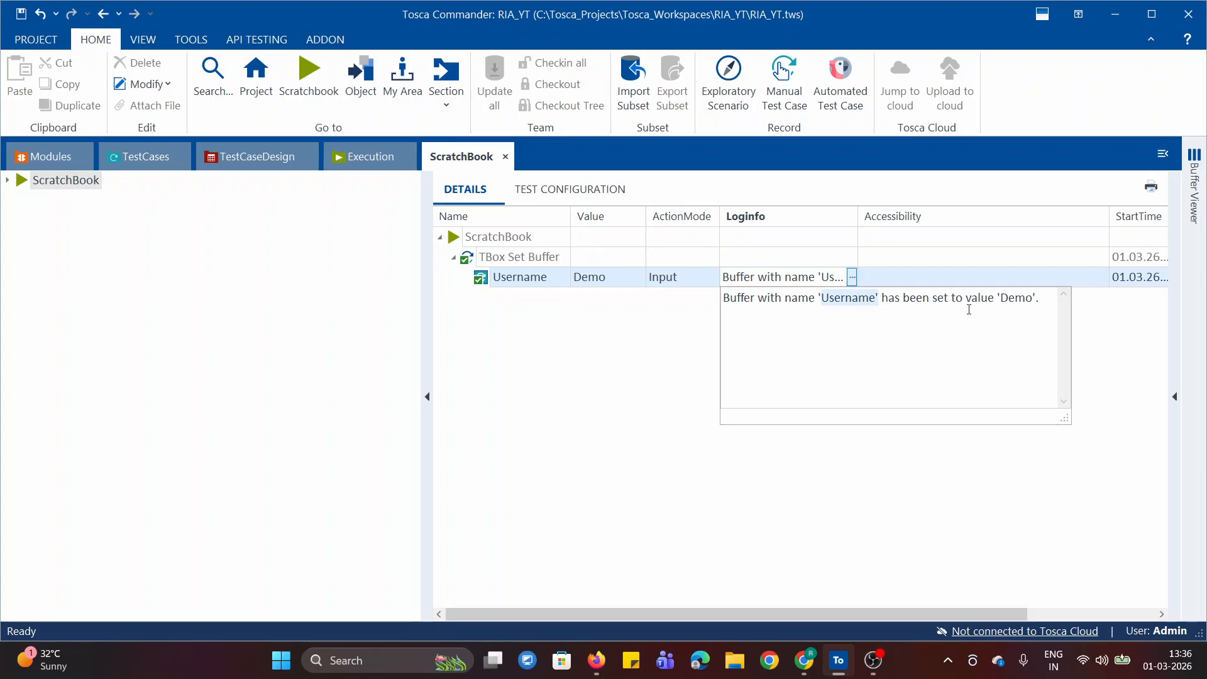
drag(967, 301, 1041, 304)
click(997, 345)
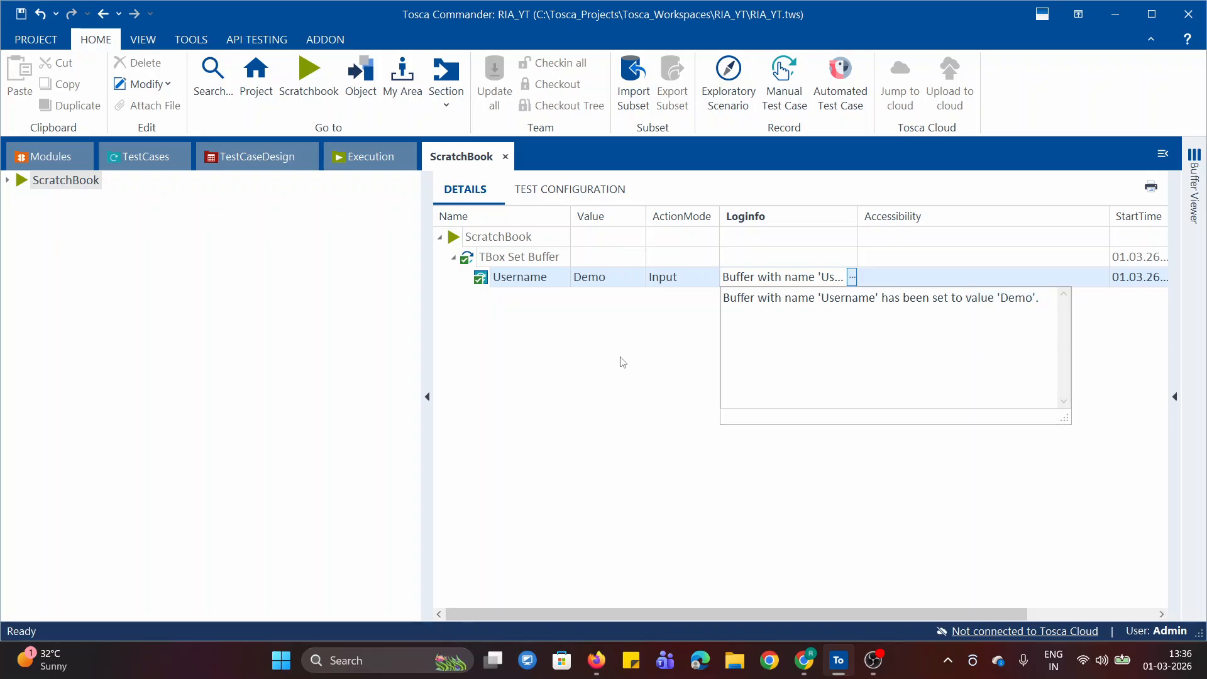
click(621, 360)
Return to the test cases and examine the stored Username buffer in the Buffer Viewer
click(127, 162)
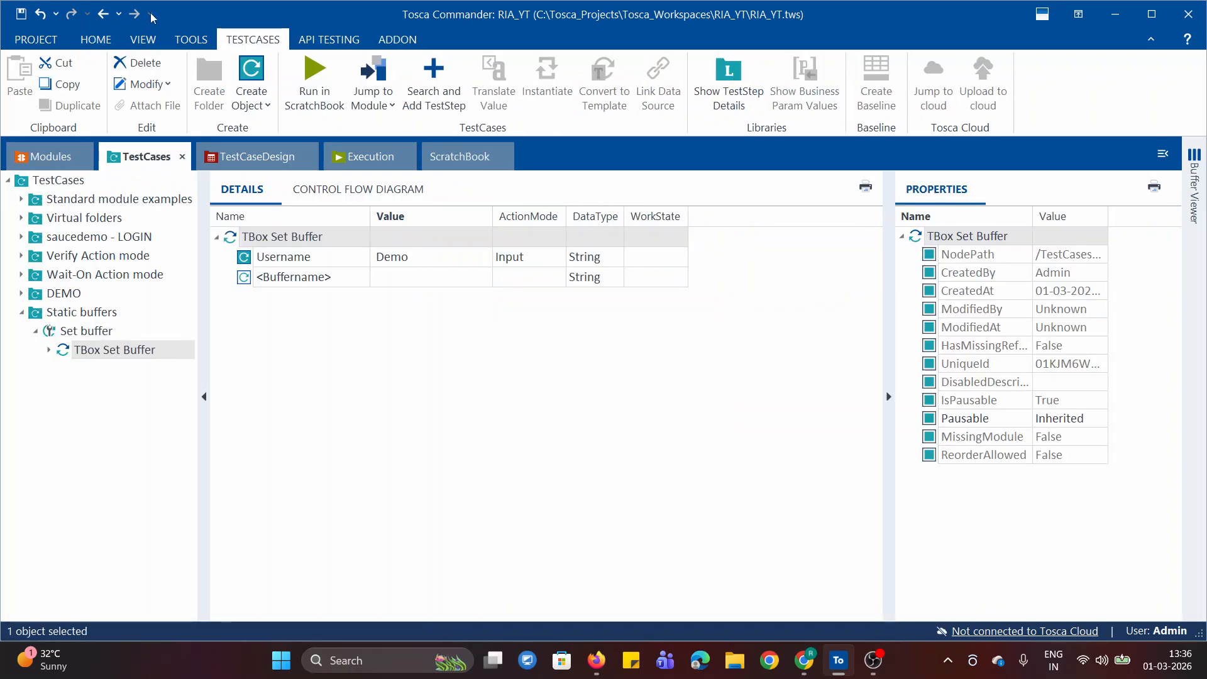
click(190, 39)
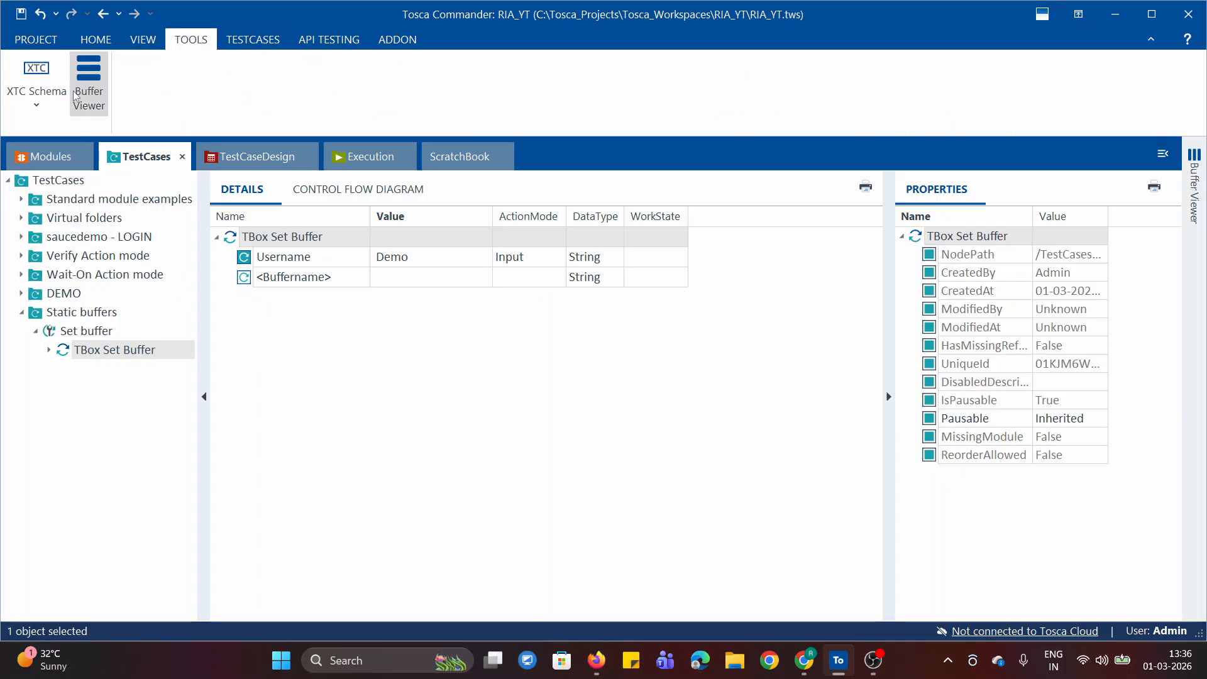
click(88, 65)
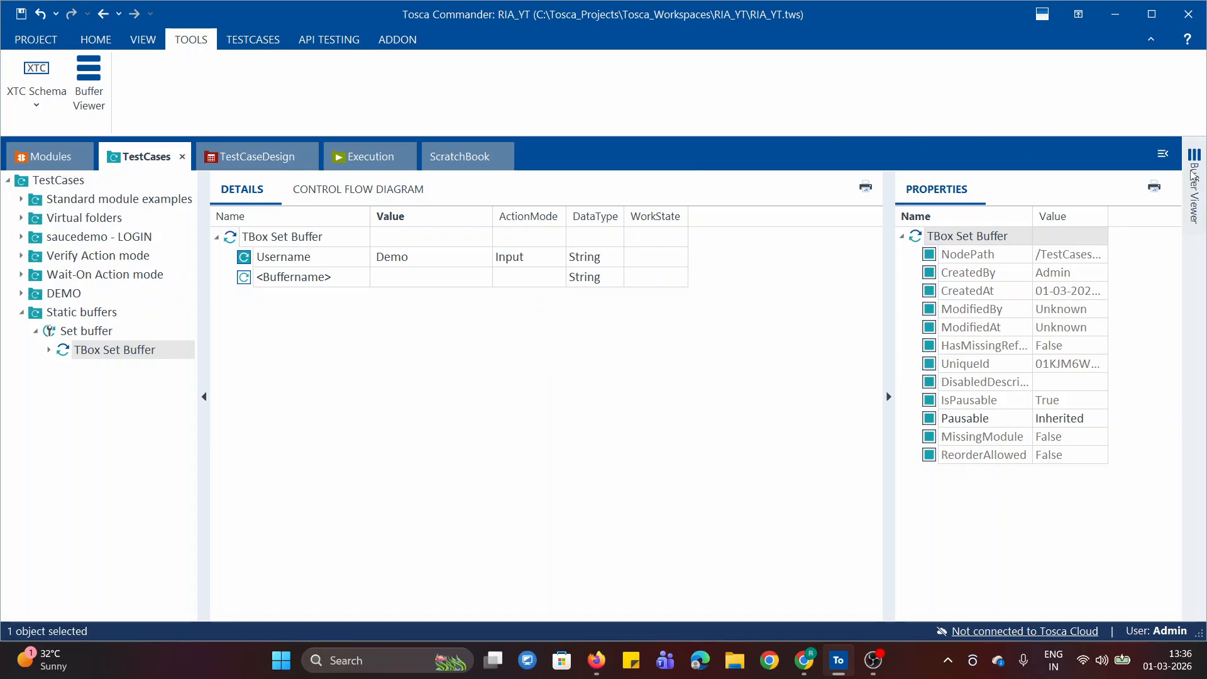
mouse_move(1197, 179)
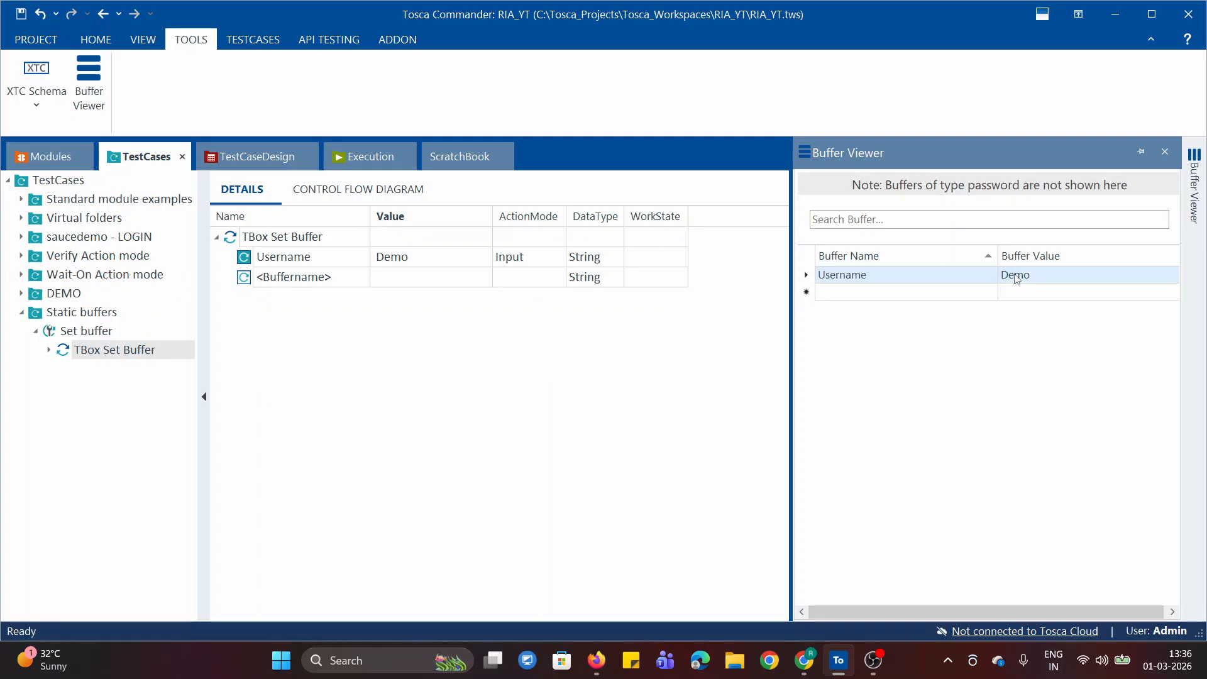
Add the TBox Partial Buffer module from Buffer Operations to the Set buffer test case
click(217, 238)
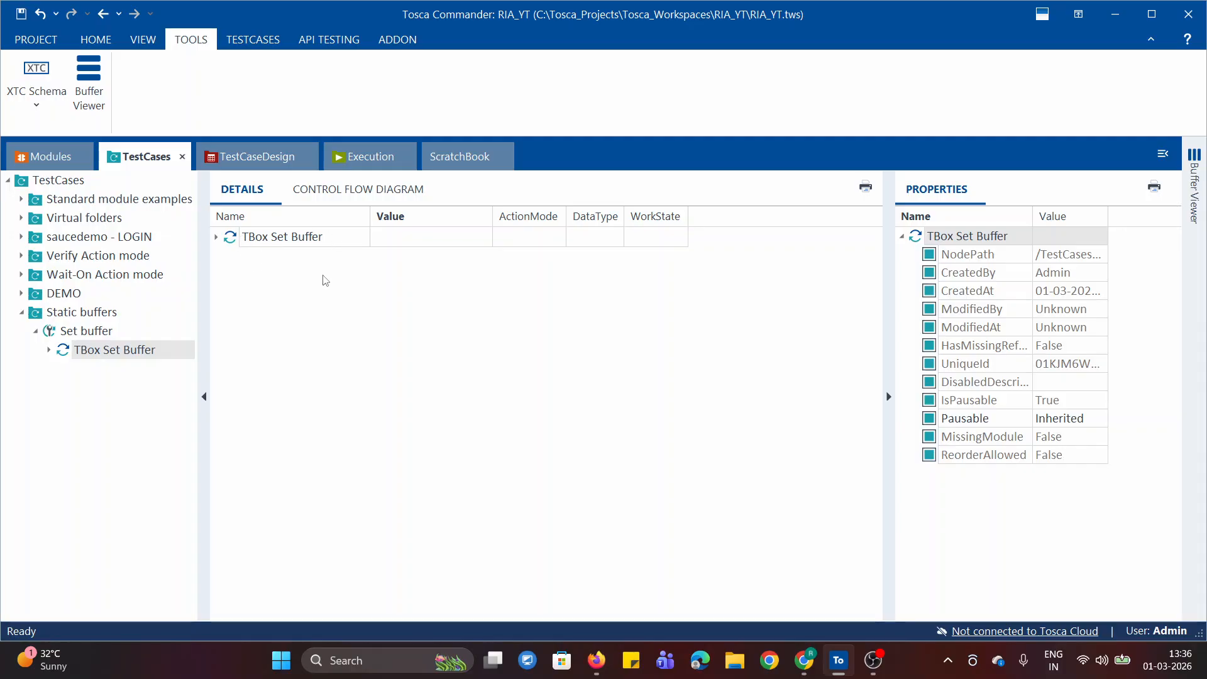
click(28, 157)
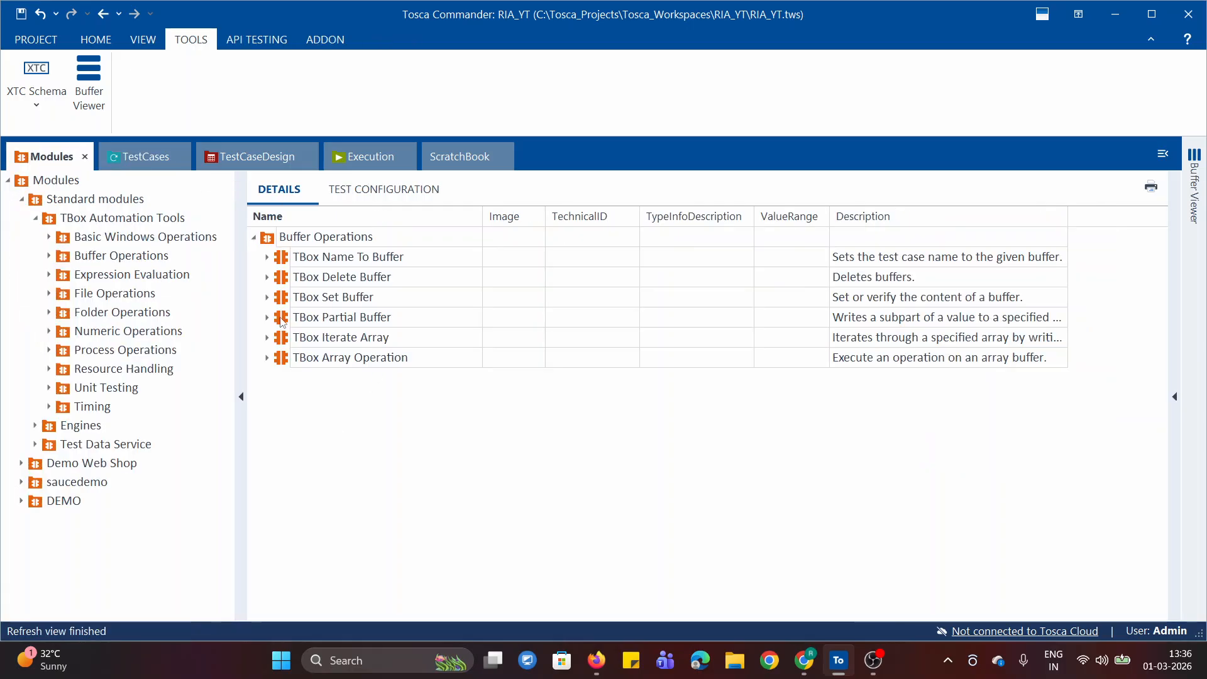
drag(282, 320, 63, 332)
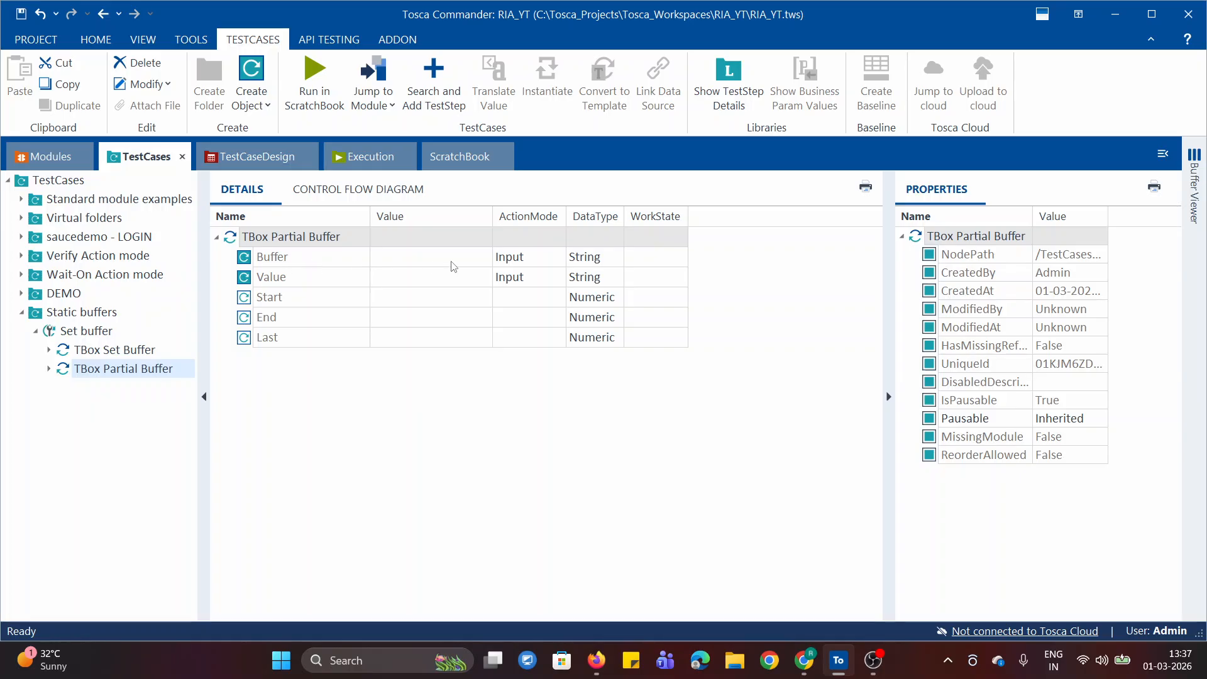
Set the Buffer name of the TBox Partial Buffer test step to "Password"
click(420, 264)
click(425, 265)
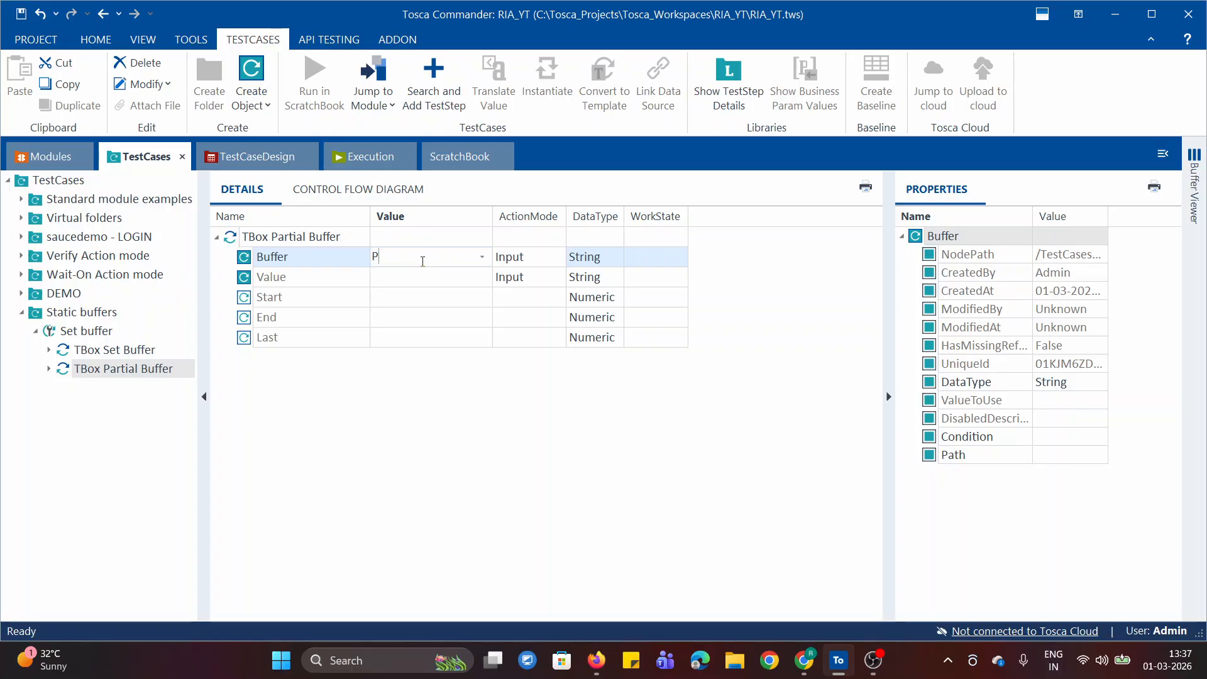
text(Passwrd)
click(350, 435)
Enter the source password text as the Value of the TBox Partial Buffer test step
click(433, 278)
click(457, 278)
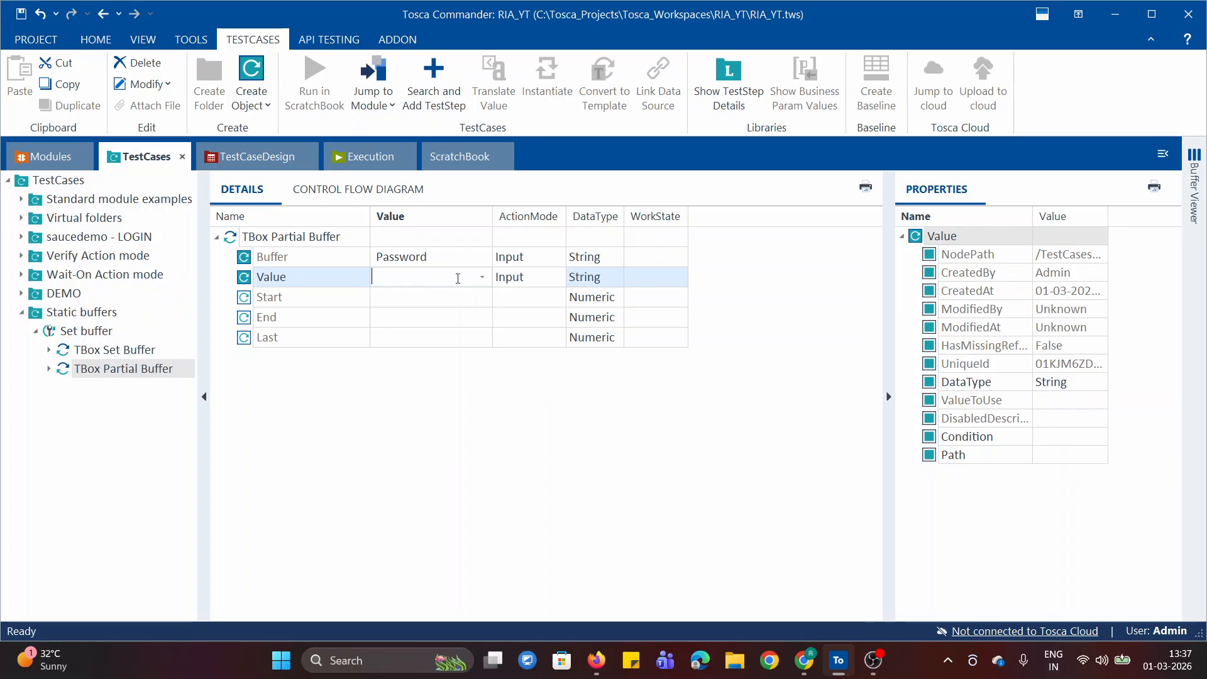
text(Demowebshop)
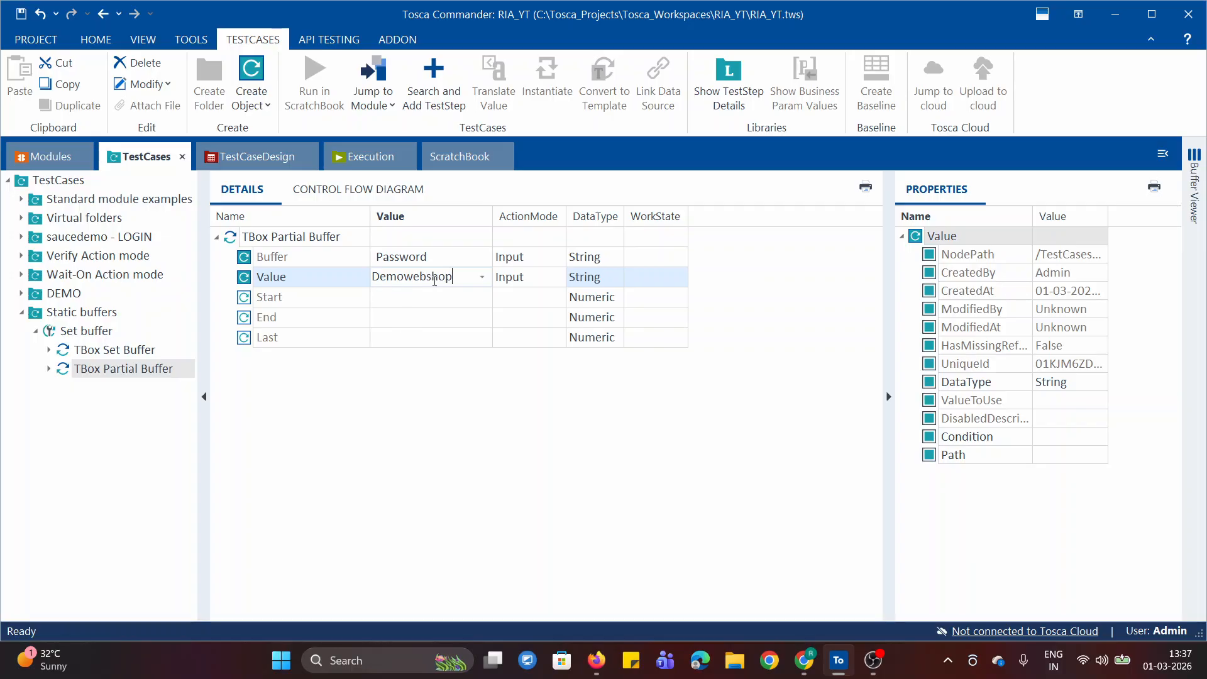
click(478, 386)
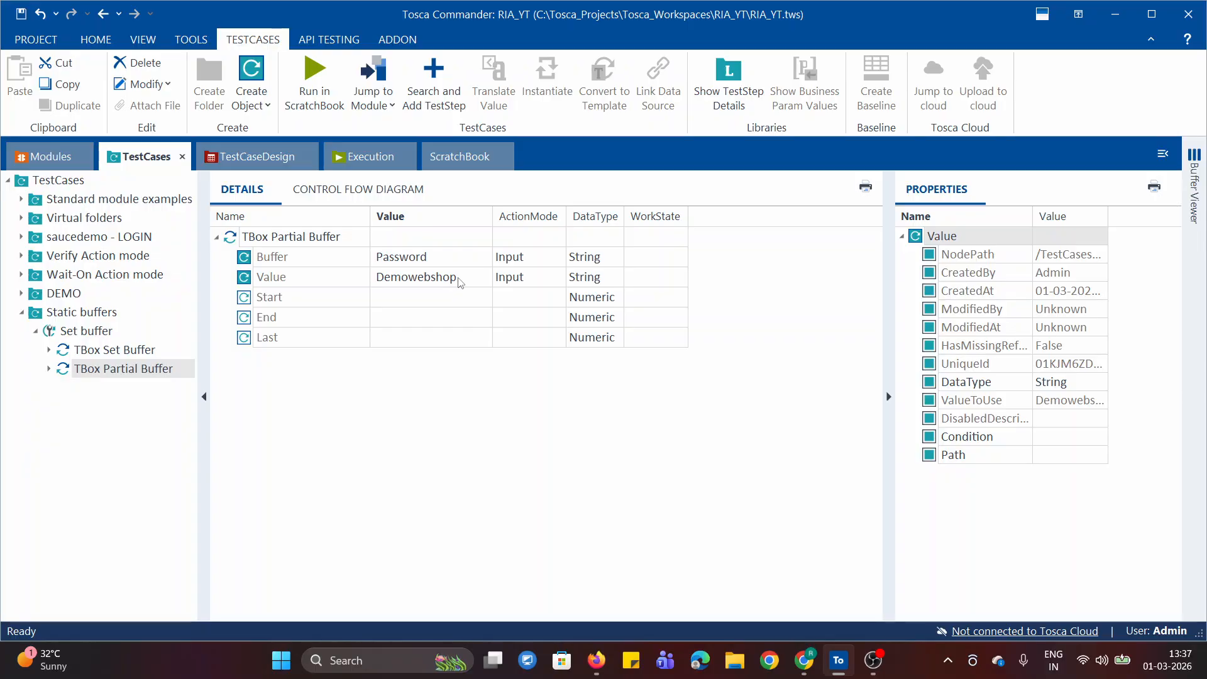
Set the partial buffer's Start position to 8 and its End position to 11
click(429, 302)
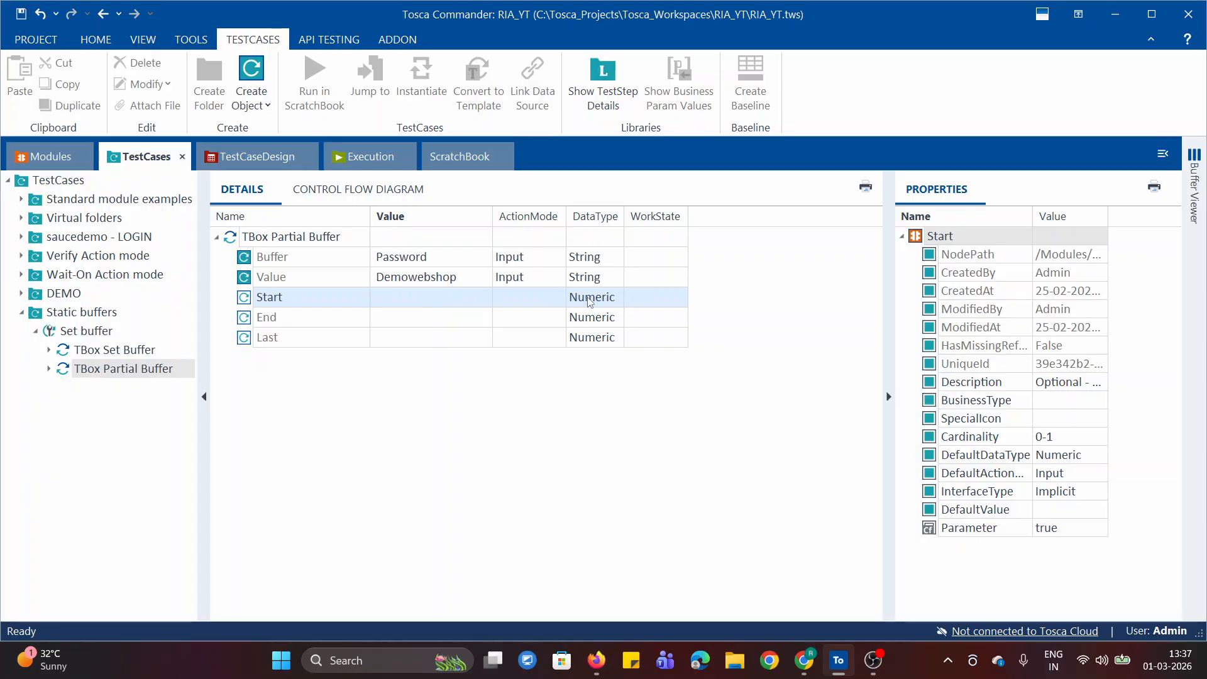
click(408, 301)
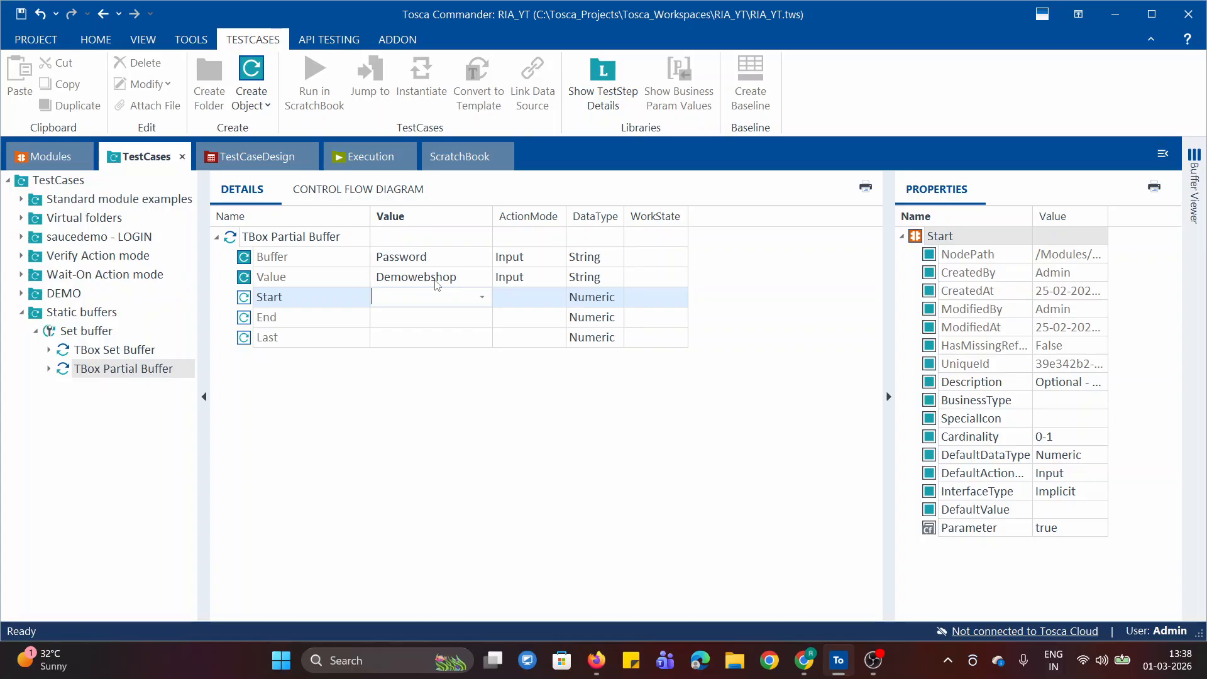
click(416, 320)
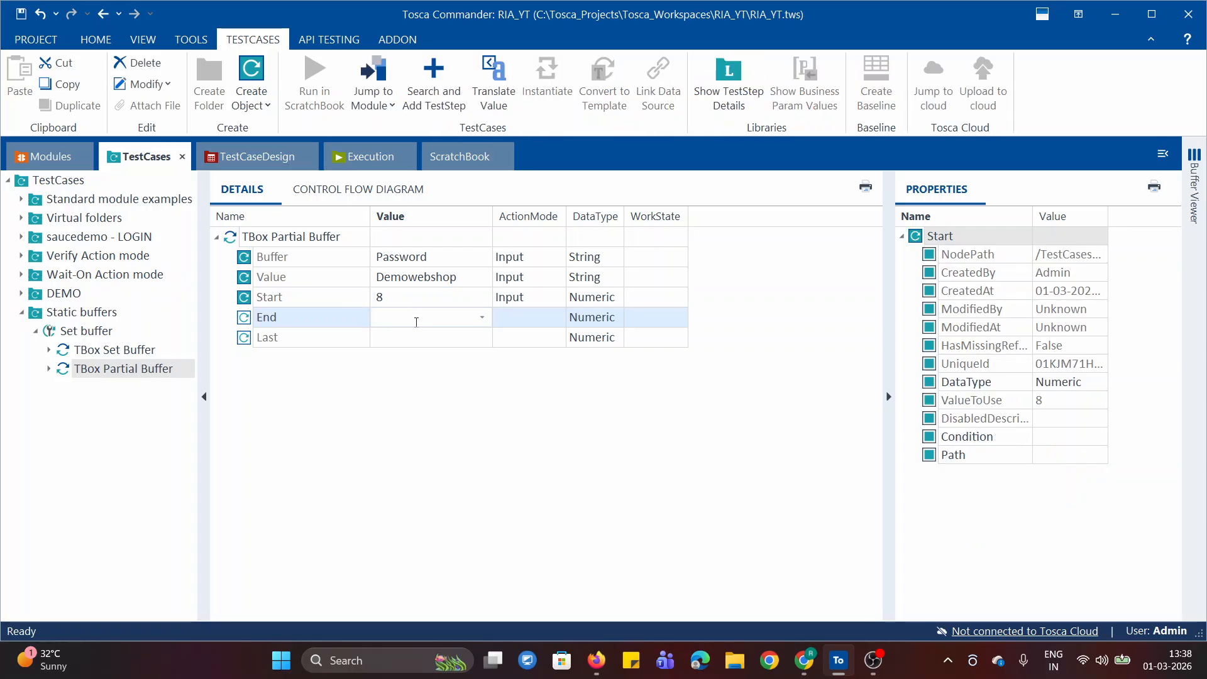
text(11)
key(Return)
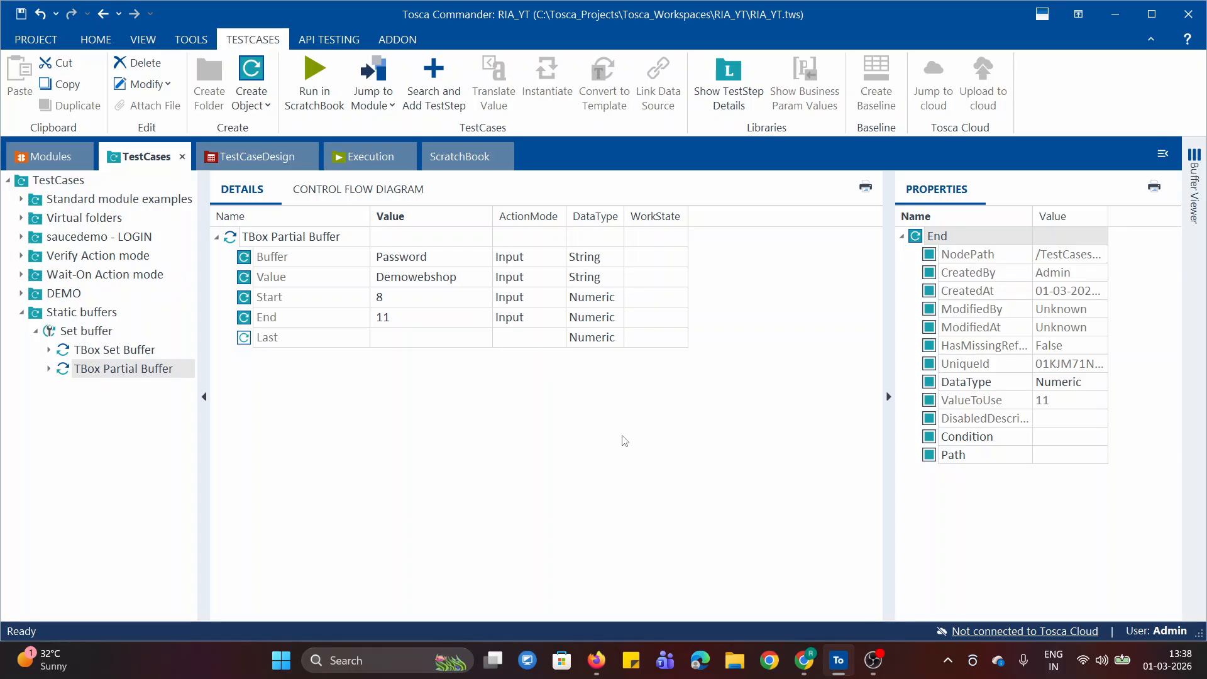
Run the TBox Partial Buffer test step in ScratchBook and expand all of its results
right_click(258, 235)
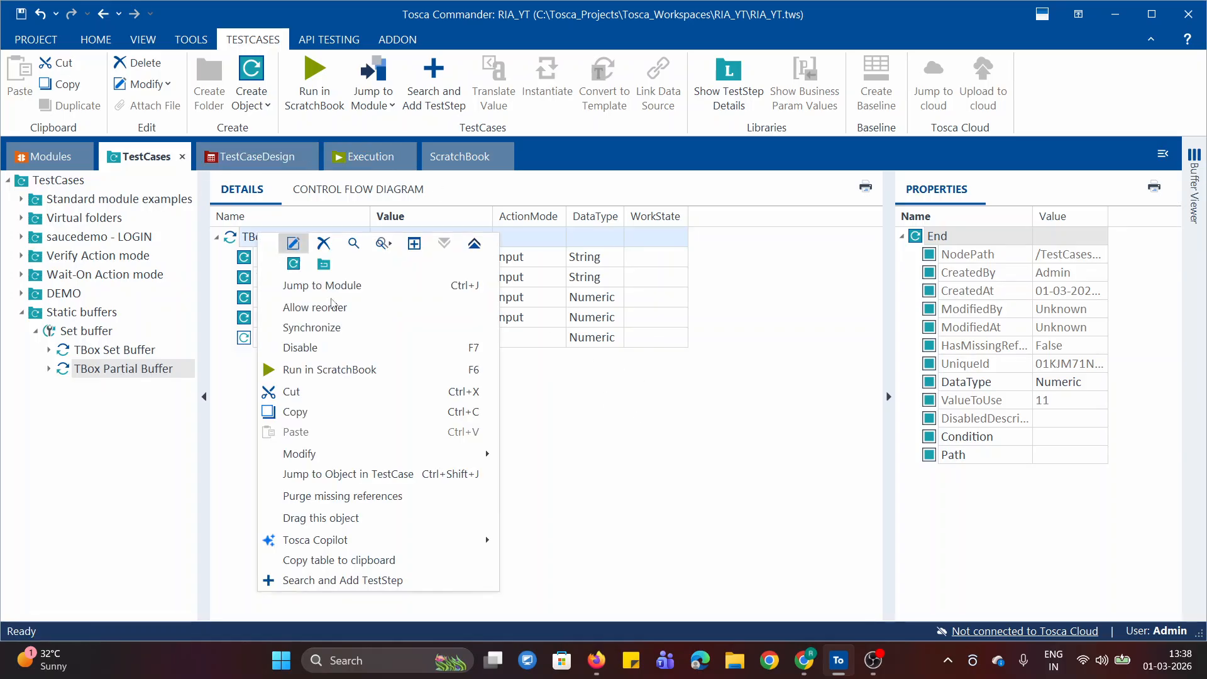
click(335, 367)
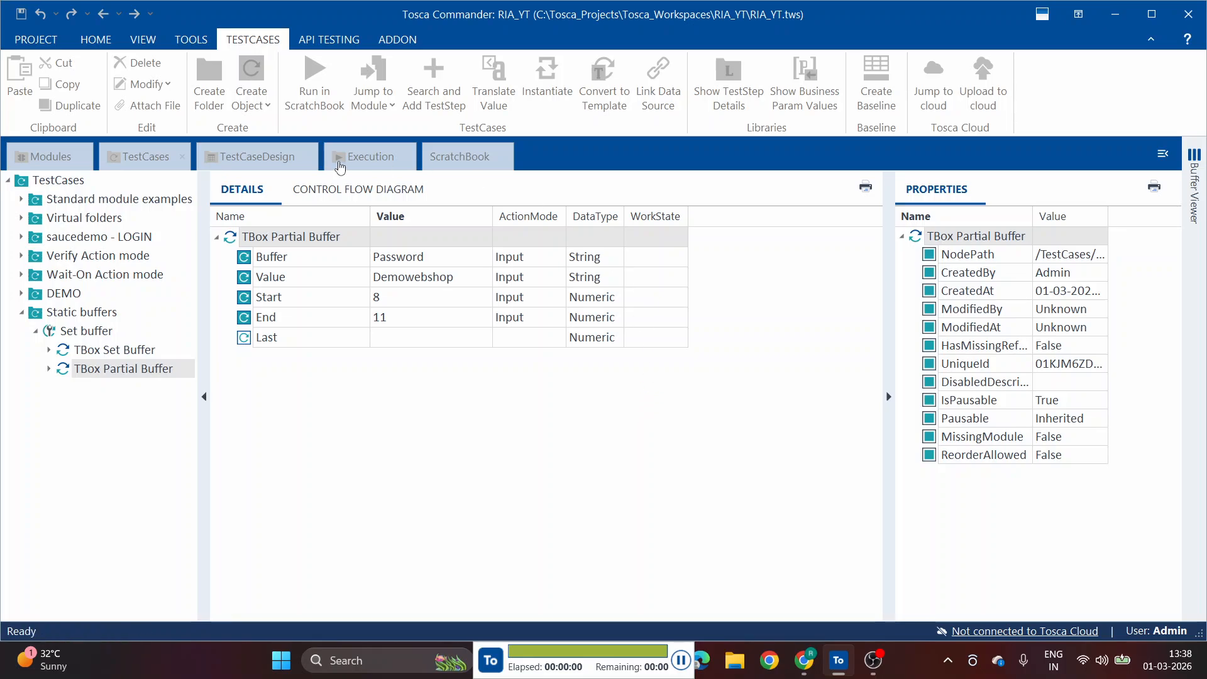
right_click(502, 236)
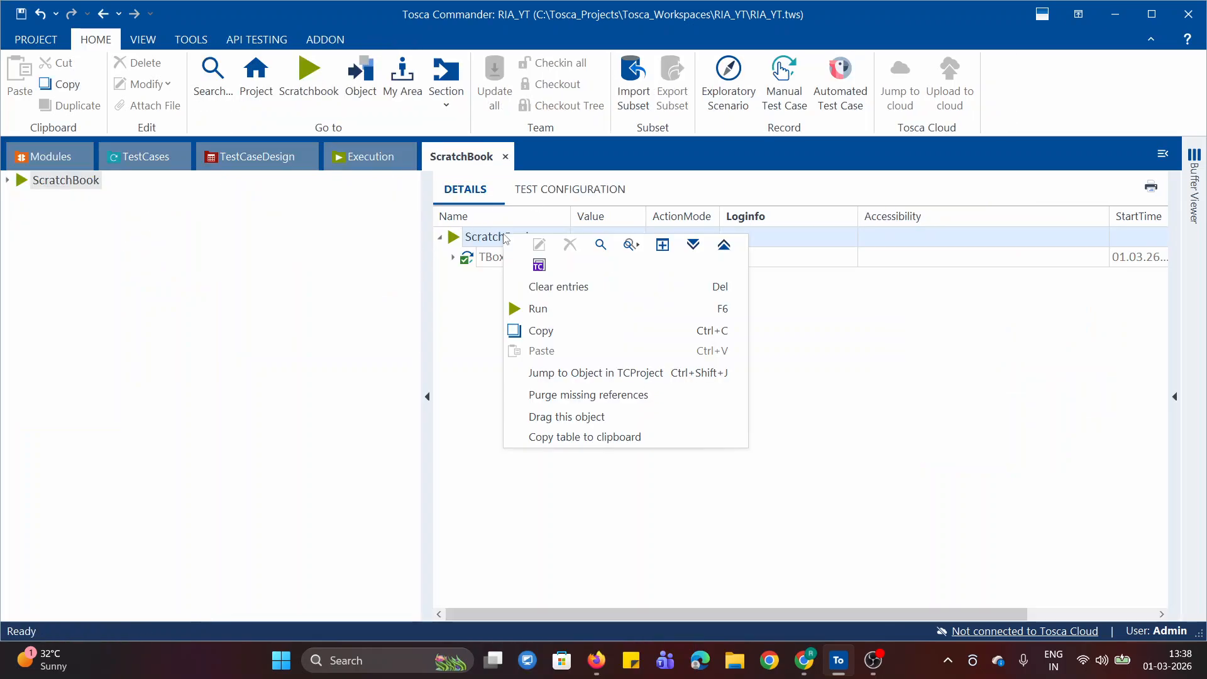
click(691, 243)
Read the full Loginfo message of the partial buffer entry in the ScratchBook results
click(850, 282)
click(852, 277)
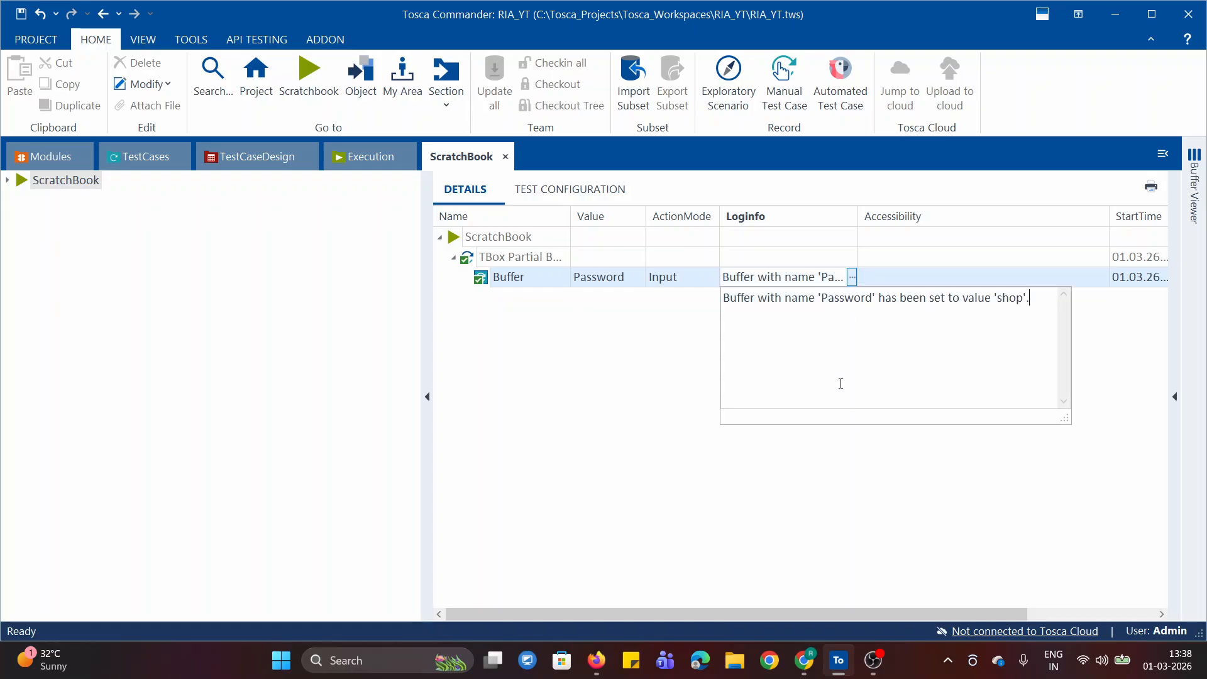
double_click(843, 299)
double_click(1004, 297)
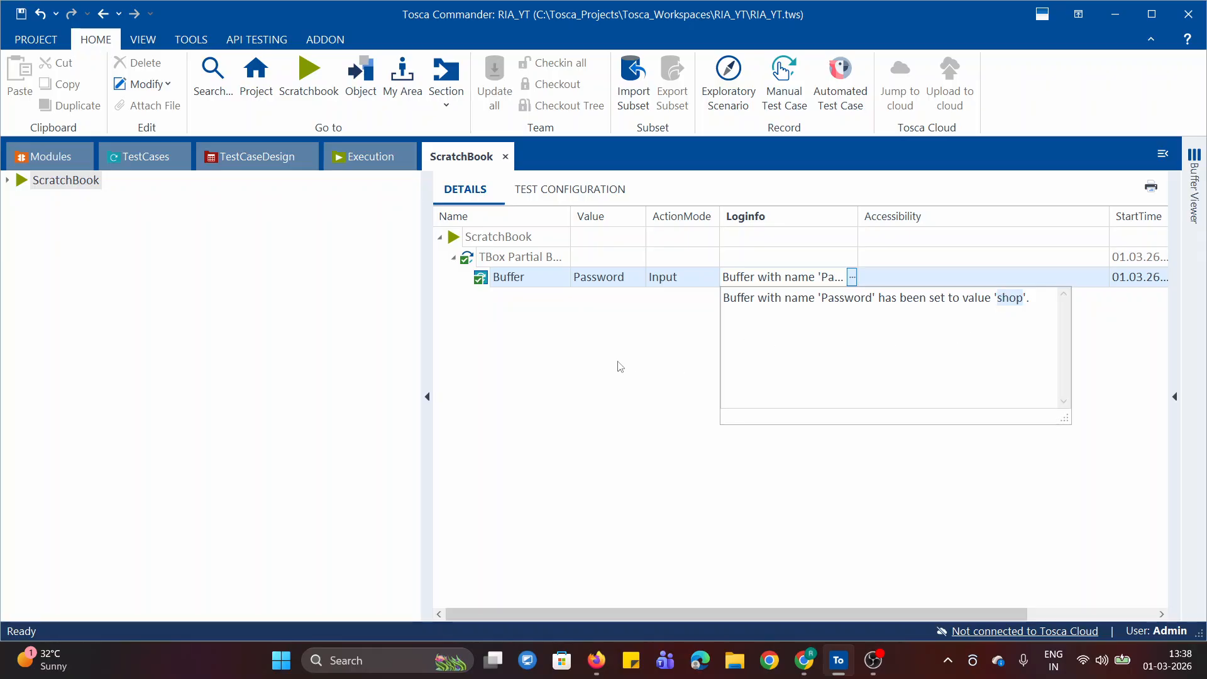
click(584, 362)
Go back to the test cases and check the partial buffer's stored entry in the Buffer Viewer
click(125, 164)
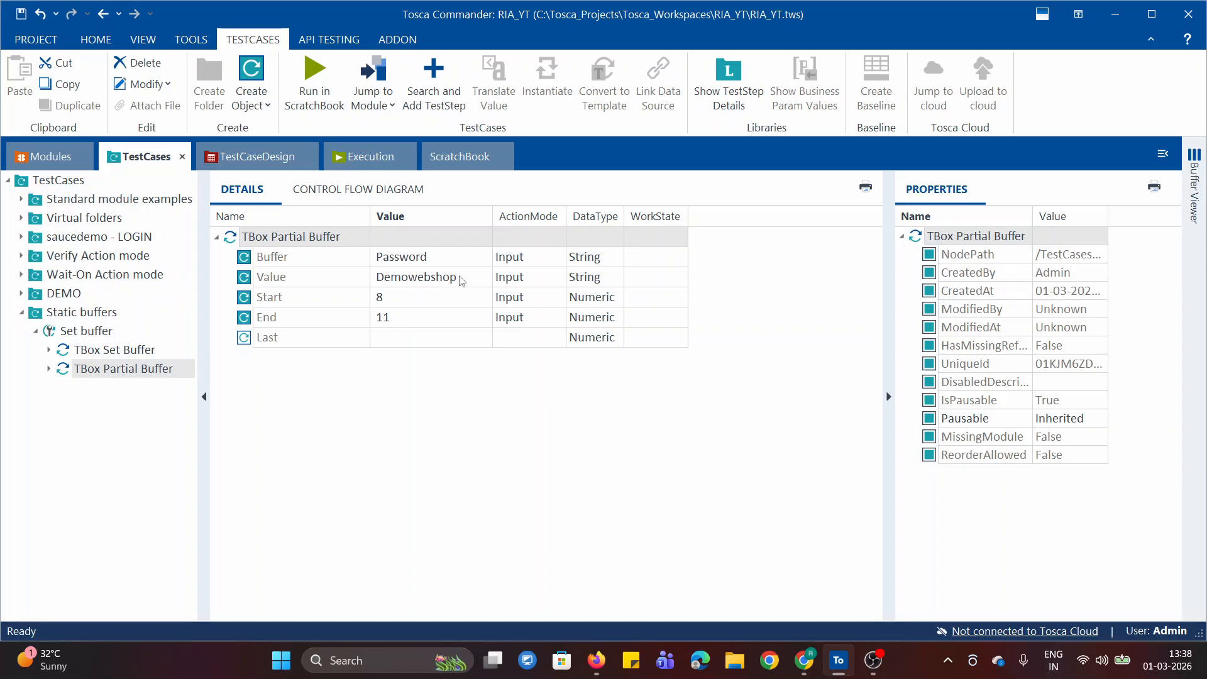
click(1199, 214)
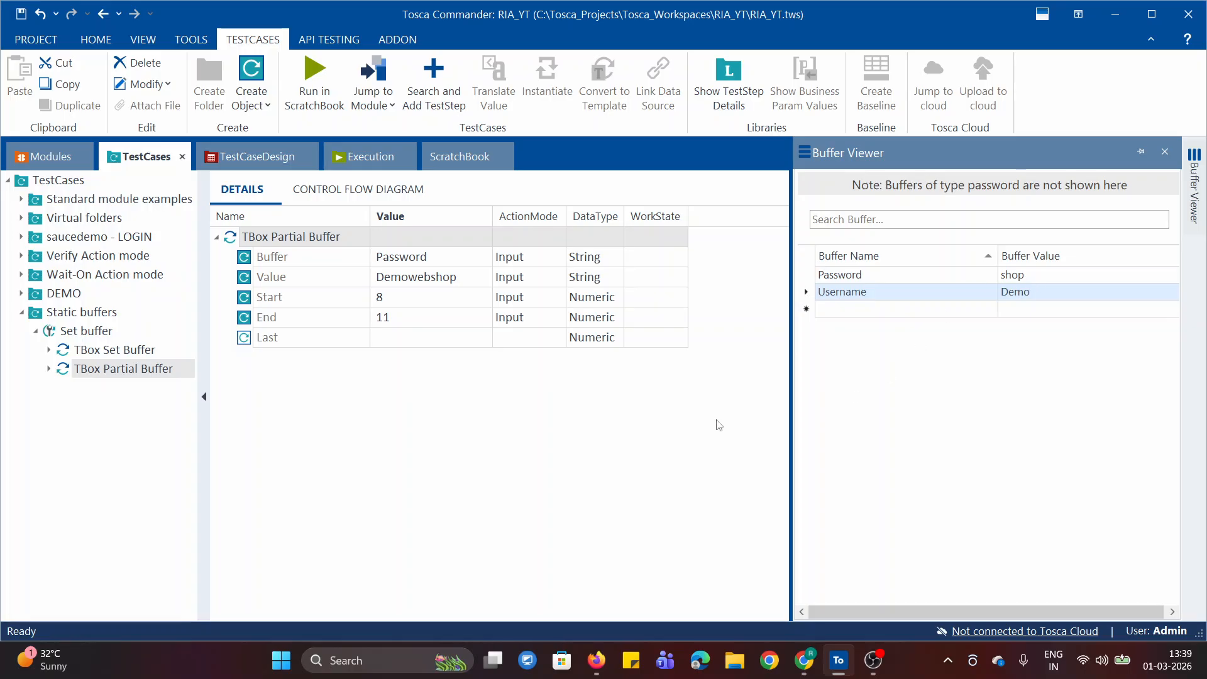
click(217, 240)
Add the TBox Delete Buffer module from Buffer Operations to the Set buffer test case and open the new test step
click(41, 155)
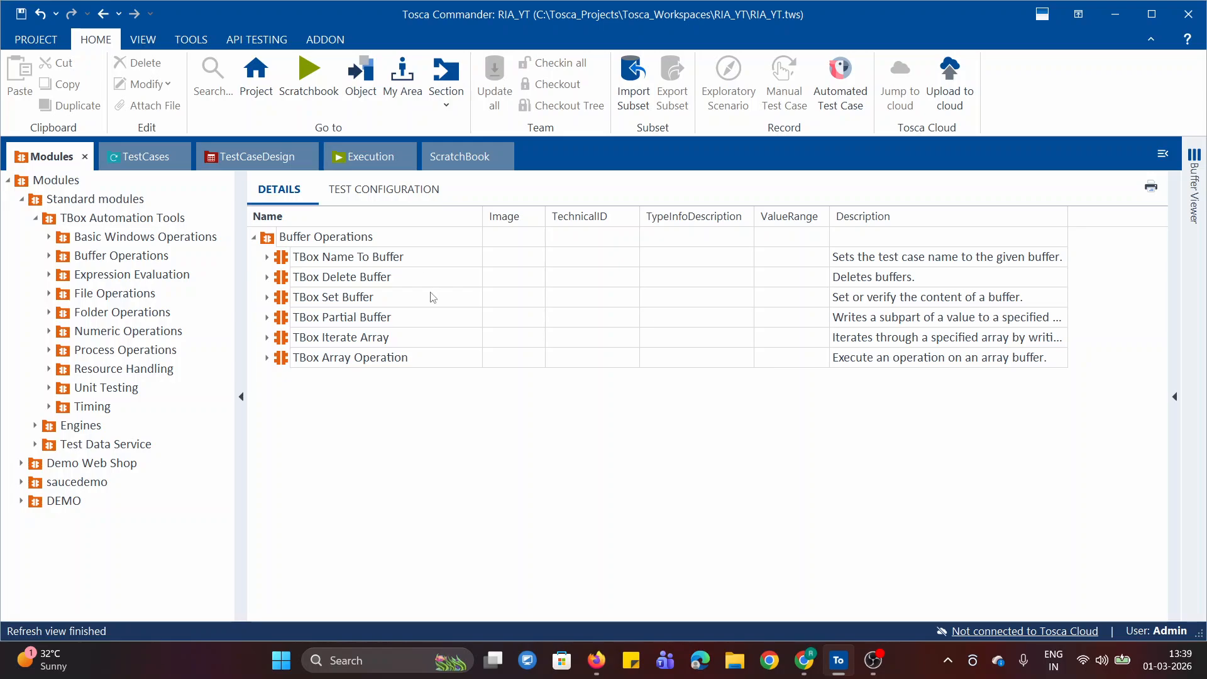
drag(281, 281, 50, 334)
click(99, 388)
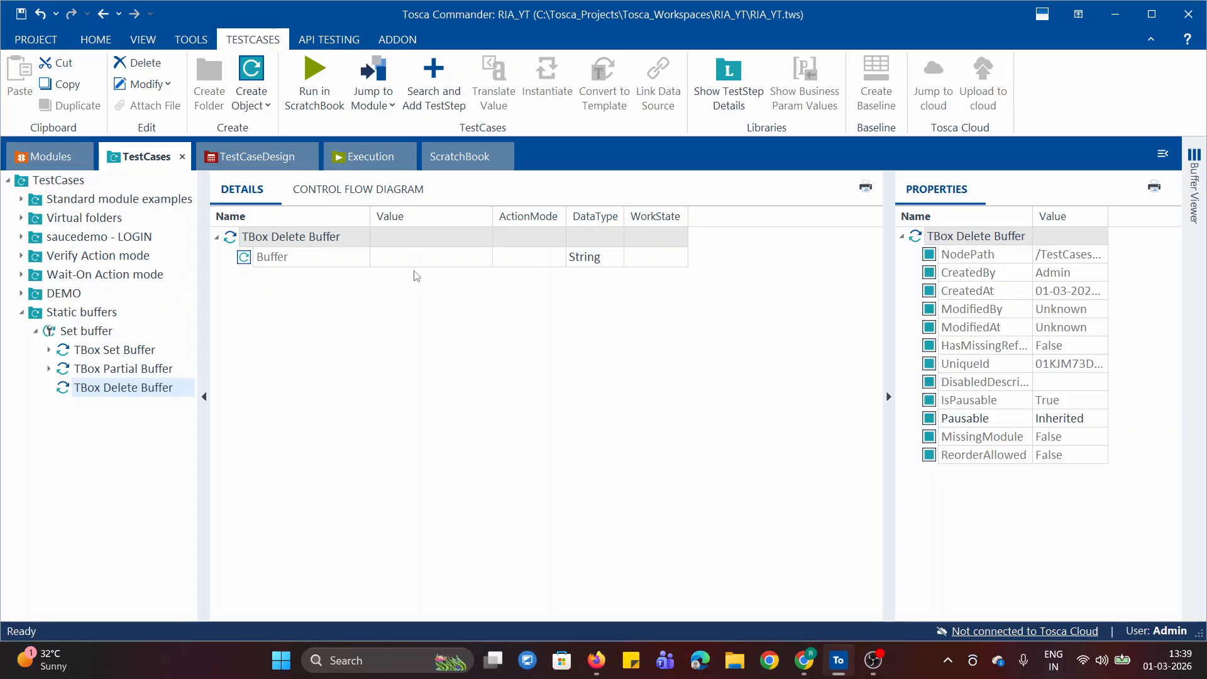
Set the Buffer value of the TBox Delete Buffer step to the buffer name Password
click(460, 265)
click(445, 264)
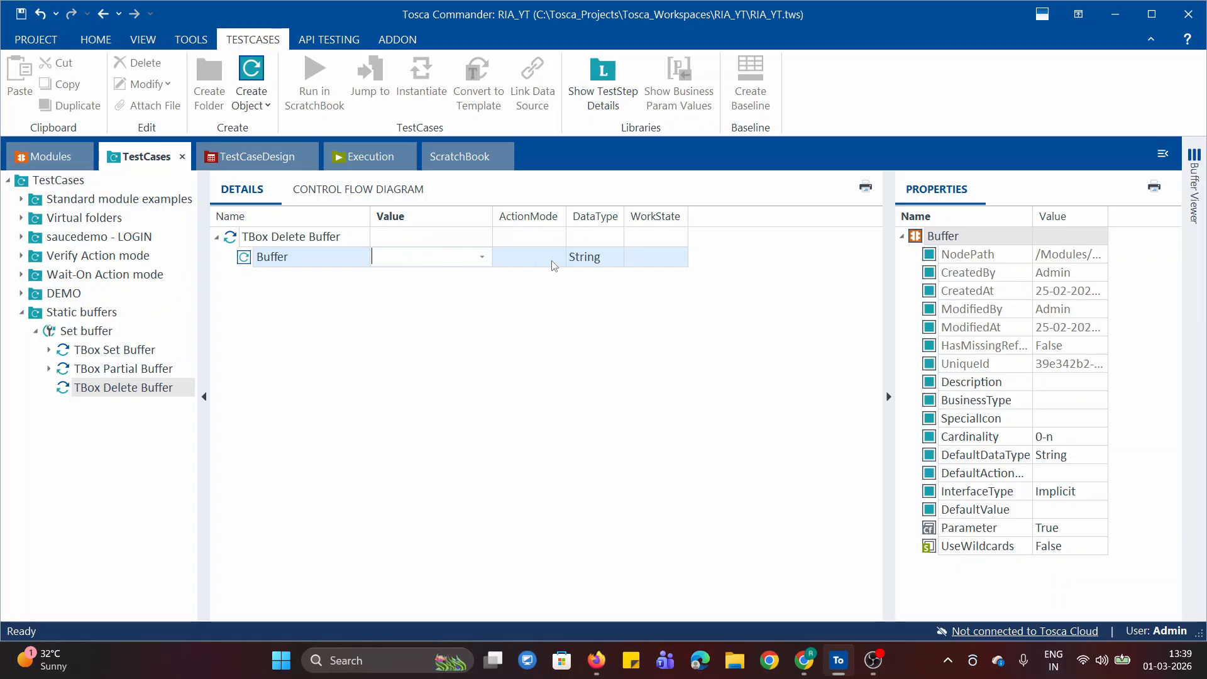
click(1193, 159)
text(ord)
key(Return)
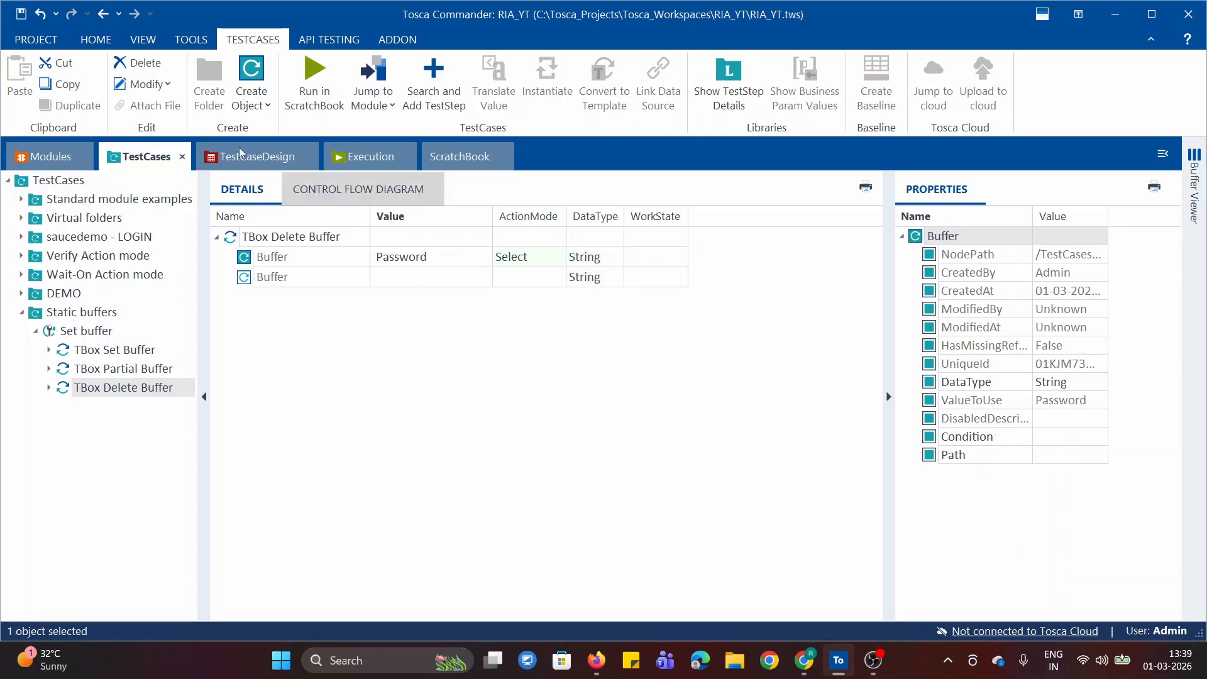
Run the TBox Delete Buffer test step in ScratchBook and expand all of its results
right_click(274, 237)
click(349, 371)
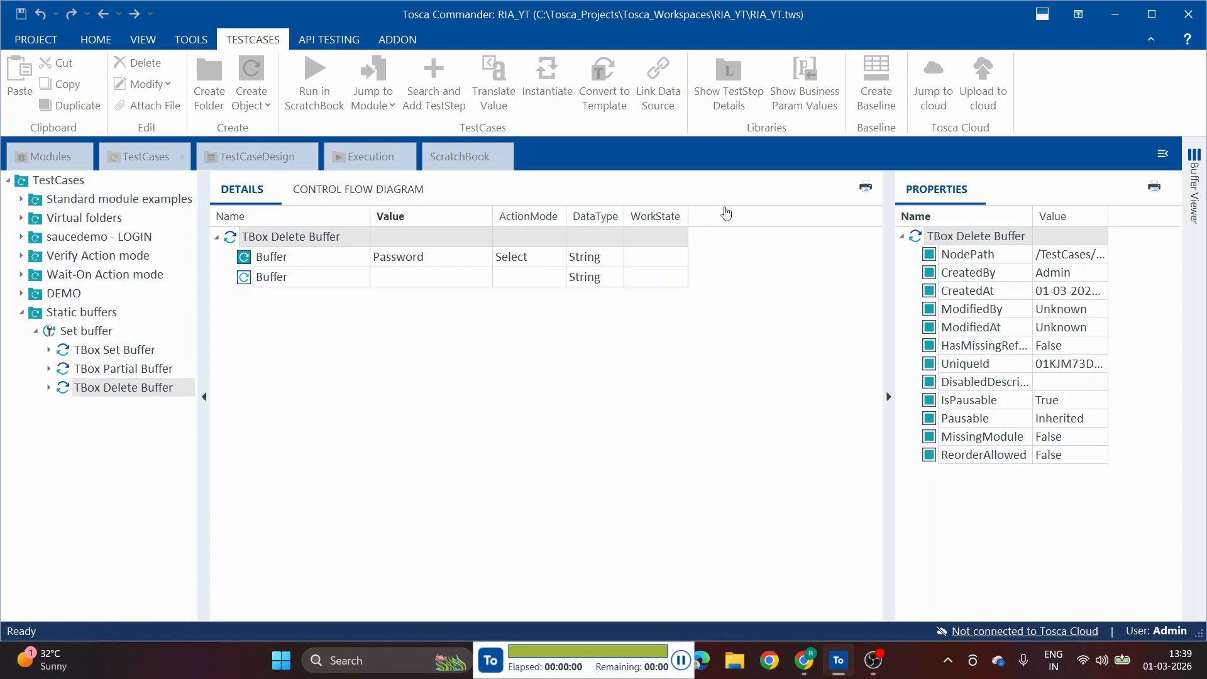
right_click(501, 232)
click(694, 235)
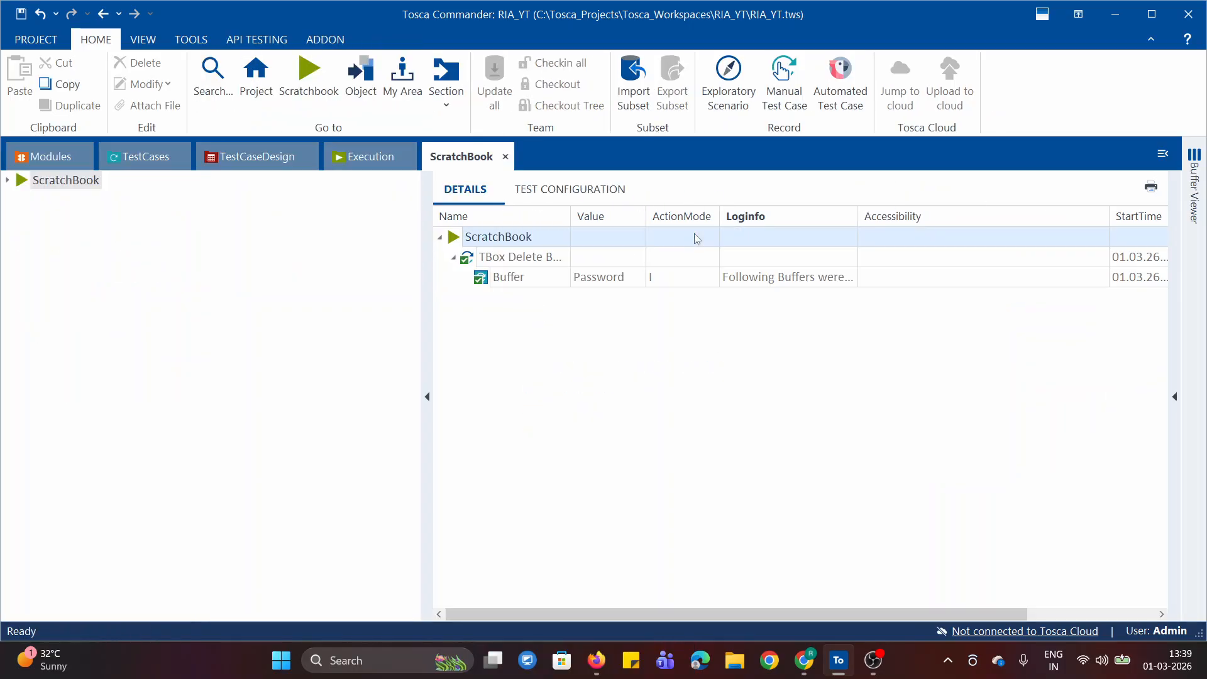
Read the full Loginfo message of the deleted buffer's entry in the ScratchBook results
click(840, 277)
click(851, 277)
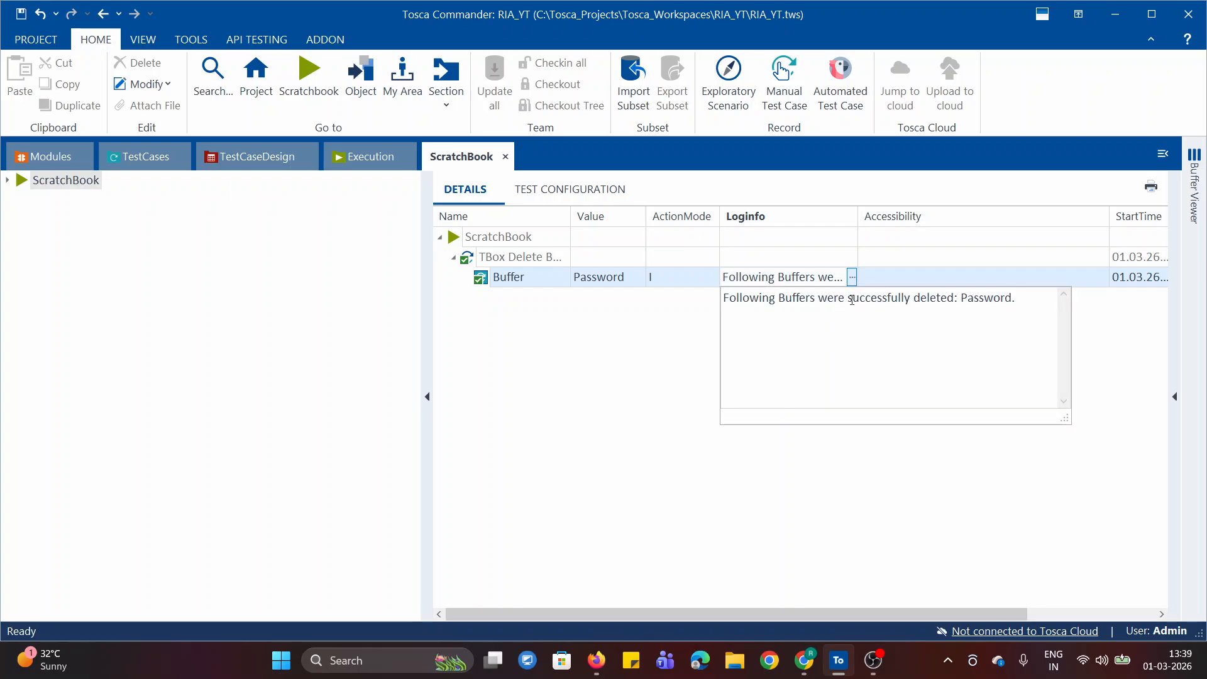
double_click(985, 297)
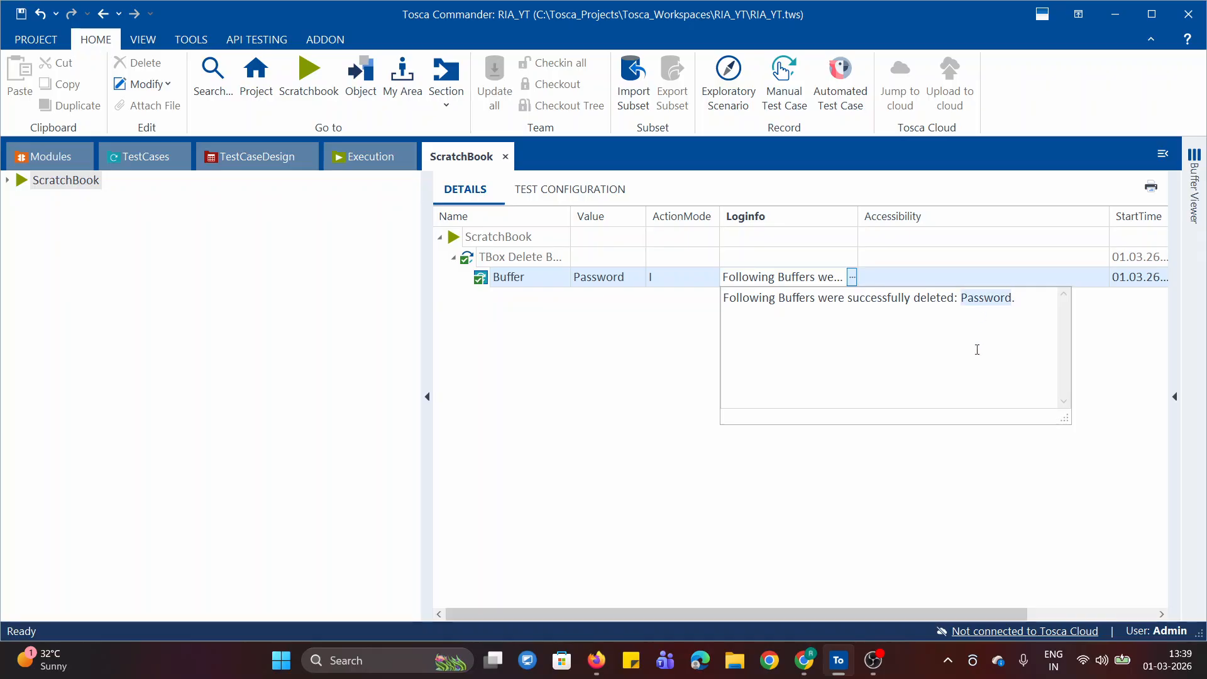
click(977, 349)
click(608, 408)
Go back to the test cases and check the Buffer Viewer for the deleted Password buffer
click(128, 157)
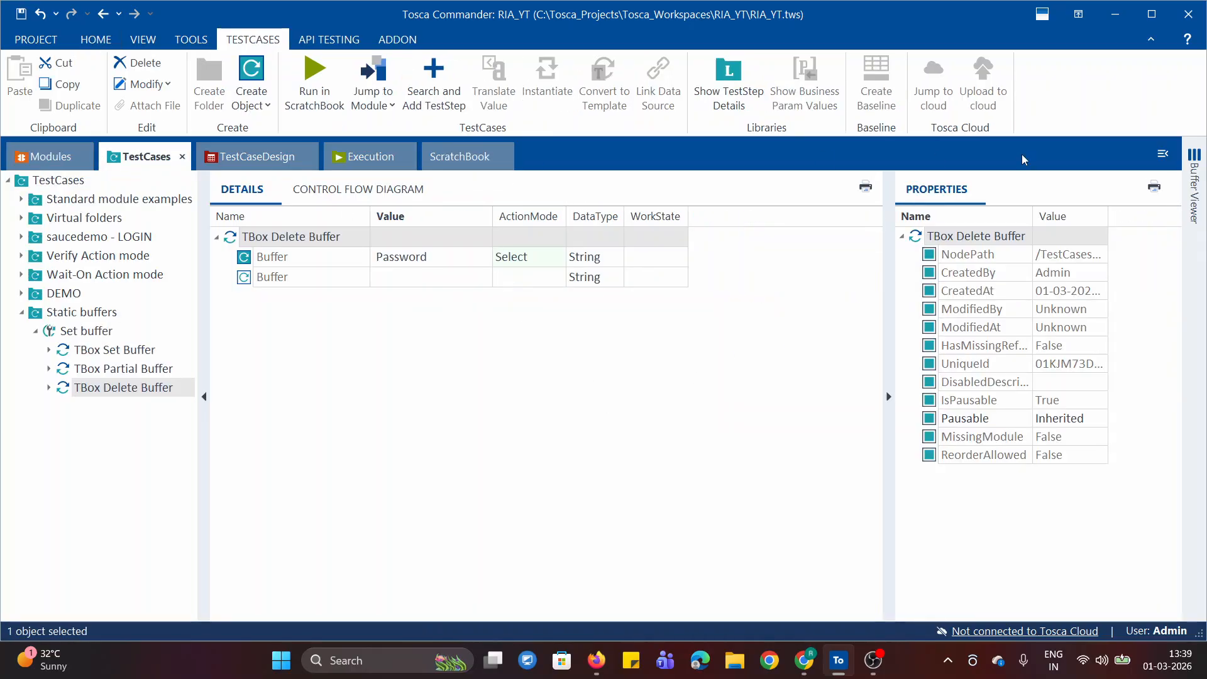
mouse_move(1204, 195)
click(216, 237)
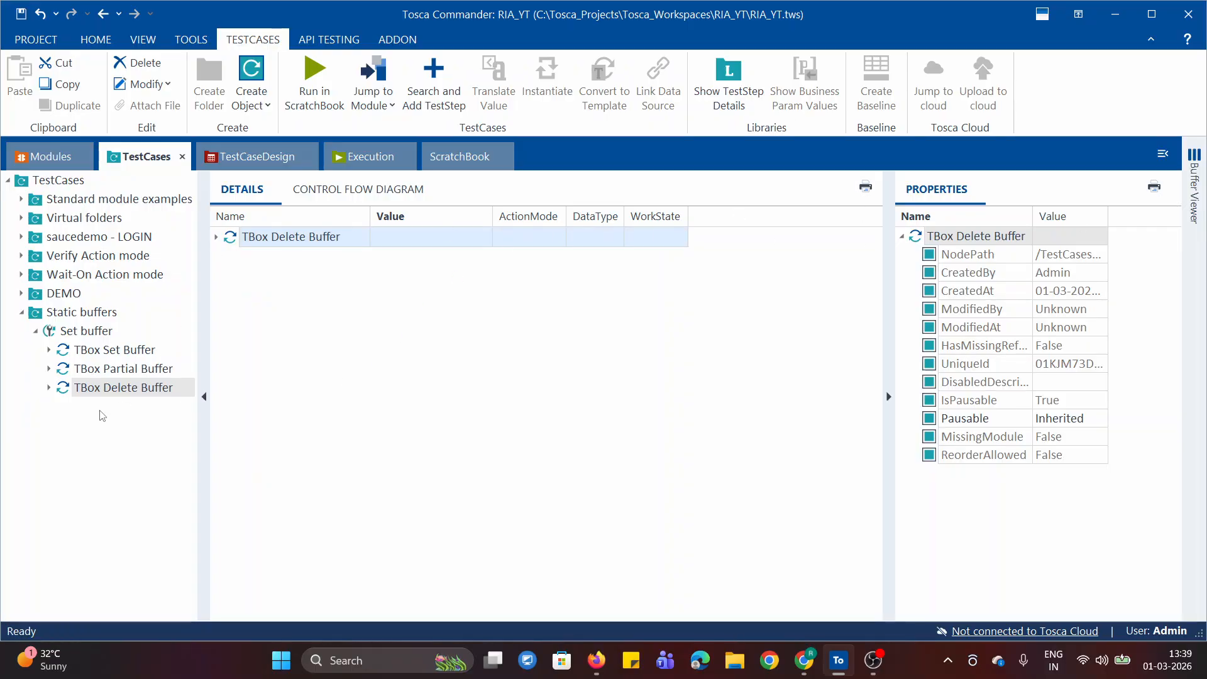
click(216, 237)
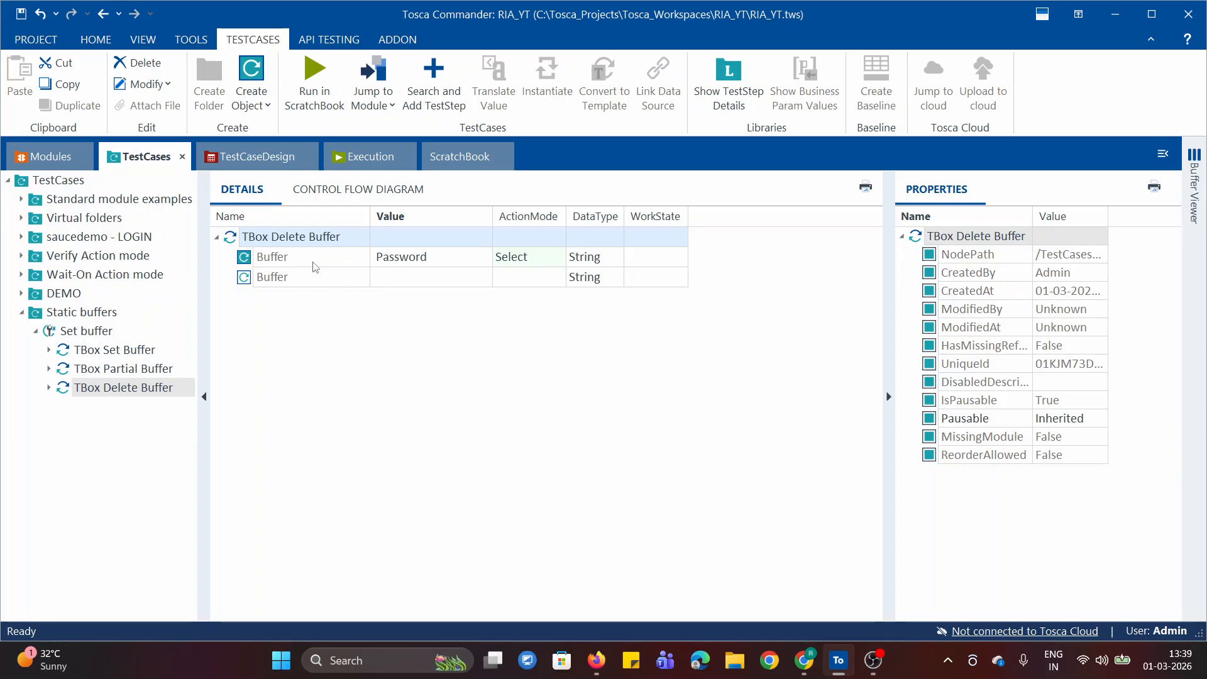
Delete the Password buffer row from the TBox Delete Buffer step and check the remaining buffers in the Buffer Viewer
right_click(294, 260)
click(350, 266)
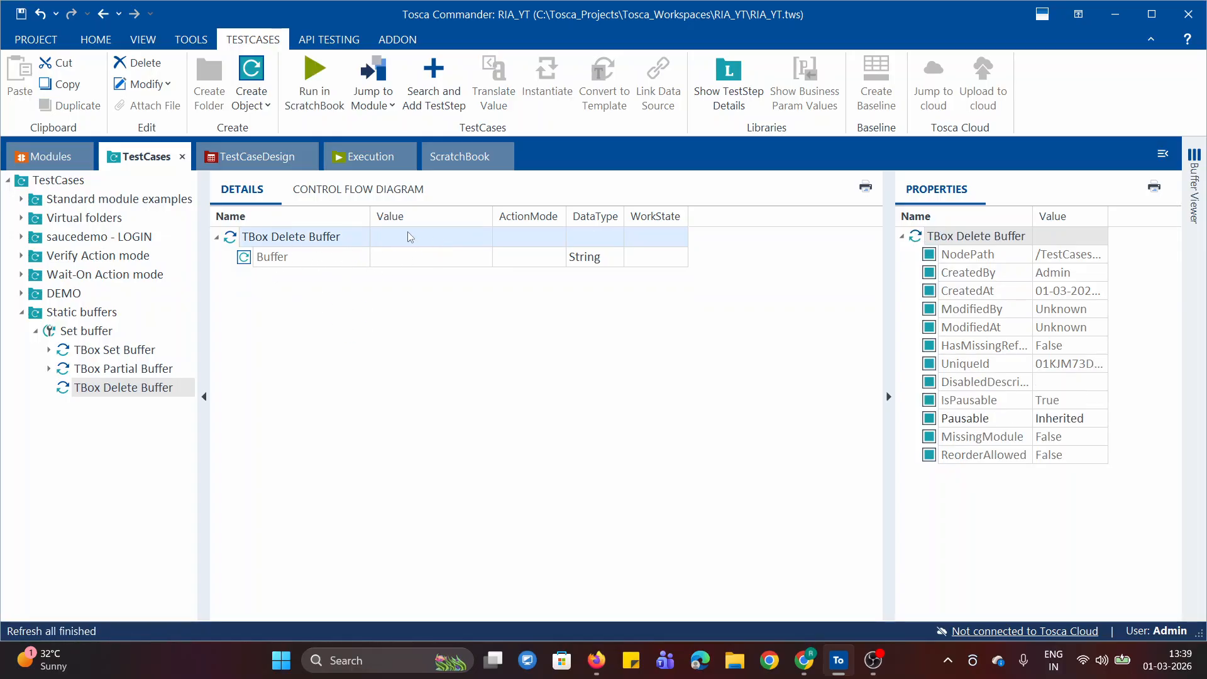
mouse_move(1205, 205)
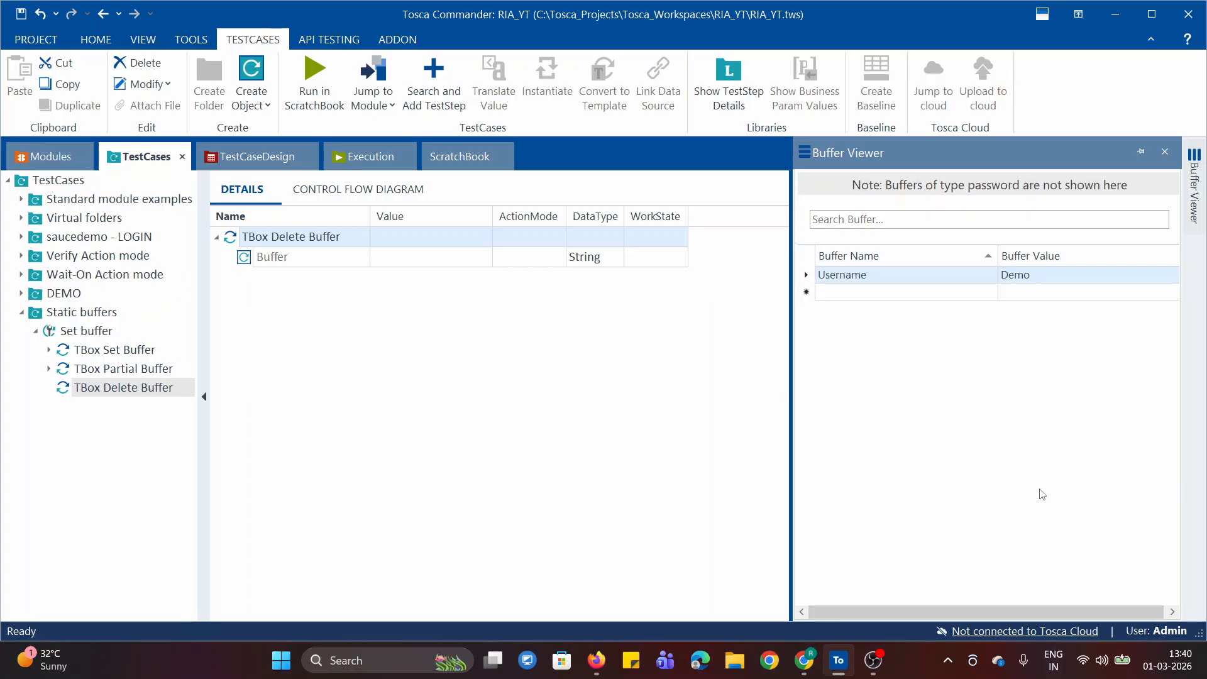
right_click(284, 239)
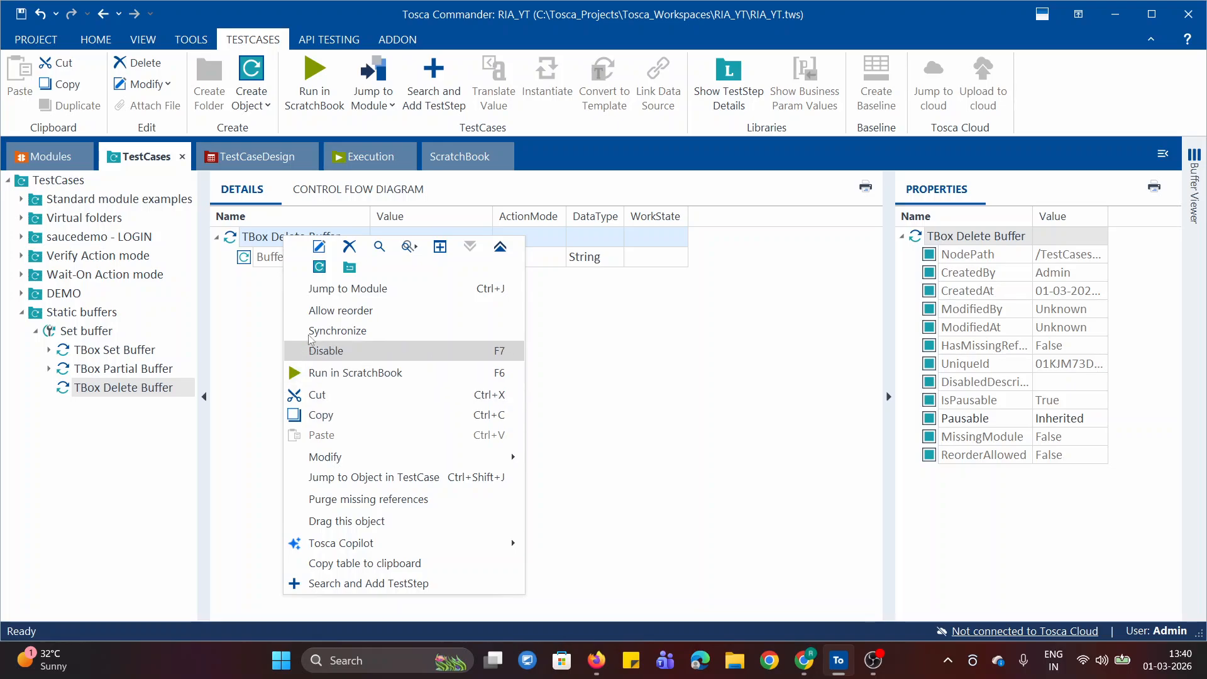
click(229, 322)
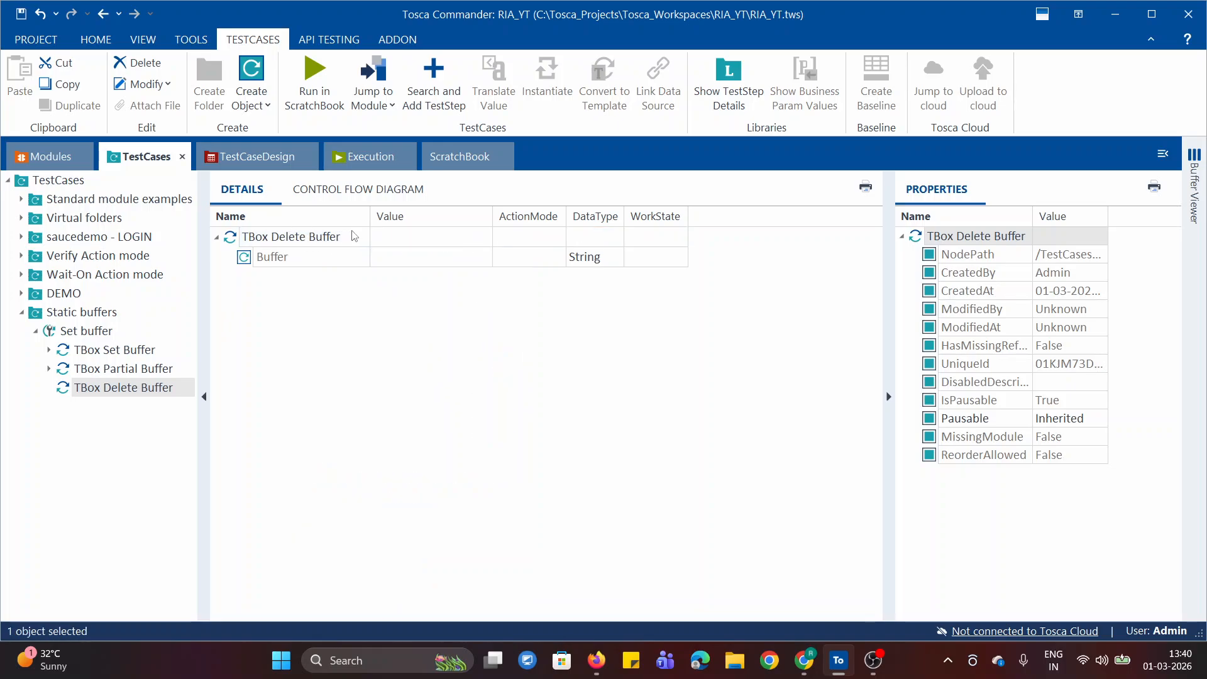
click(1204, 201)
Run the TBox Delete Buffer step in ScratchBook with no buffer specified
right_click(302, 236)
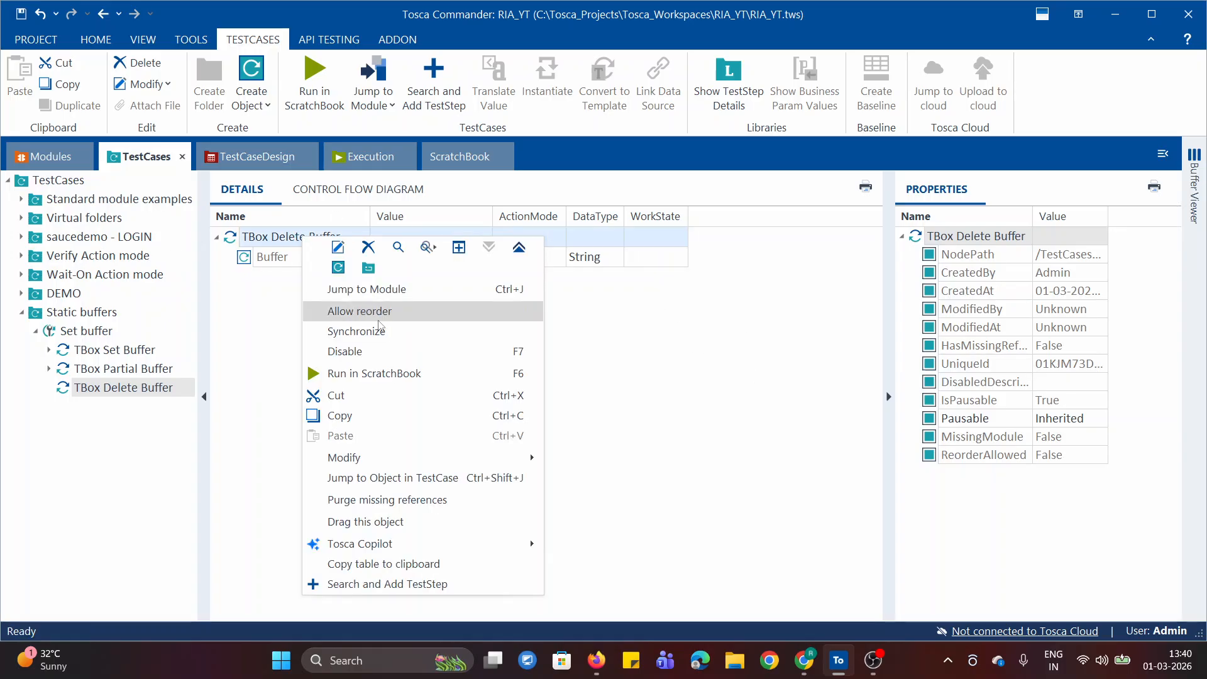
click(247, 321)
right_click(292, 238)
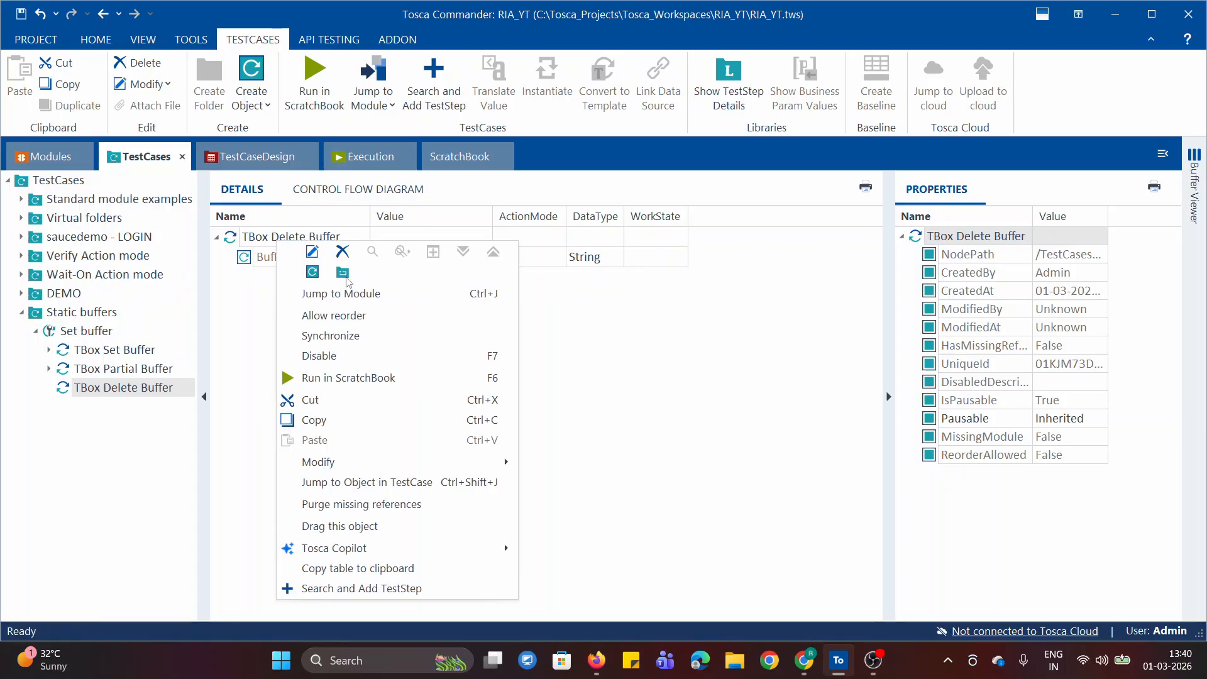
click(352, 377)
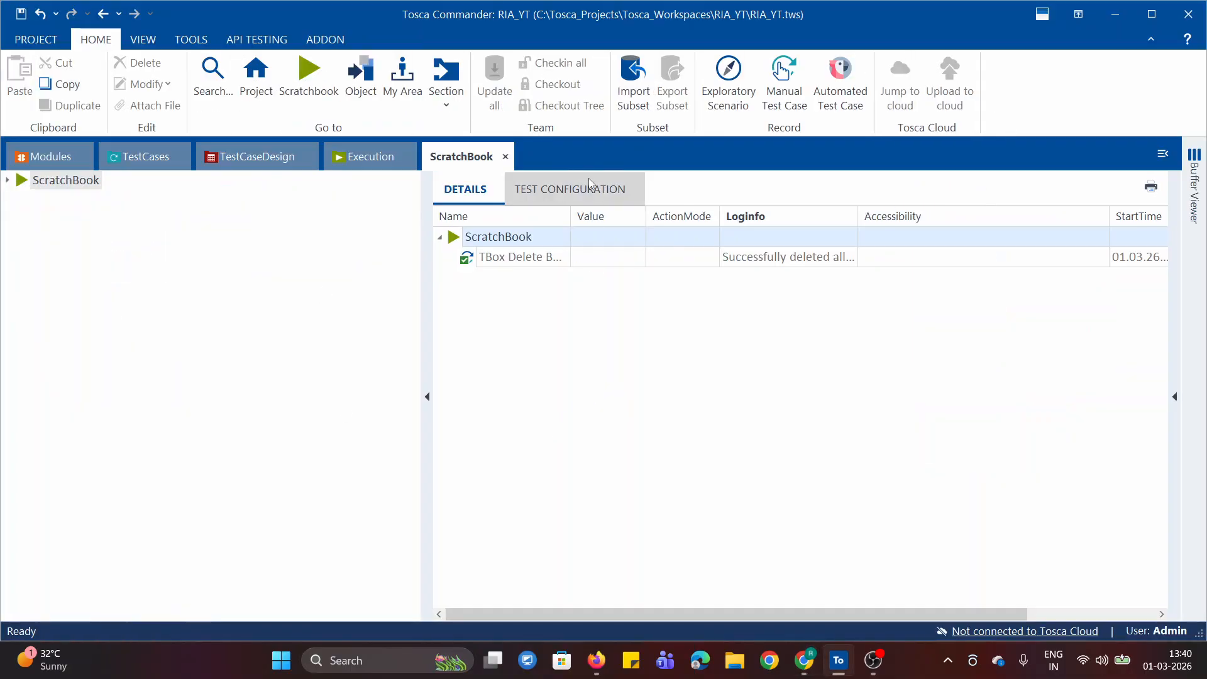
right_click(510, 228)
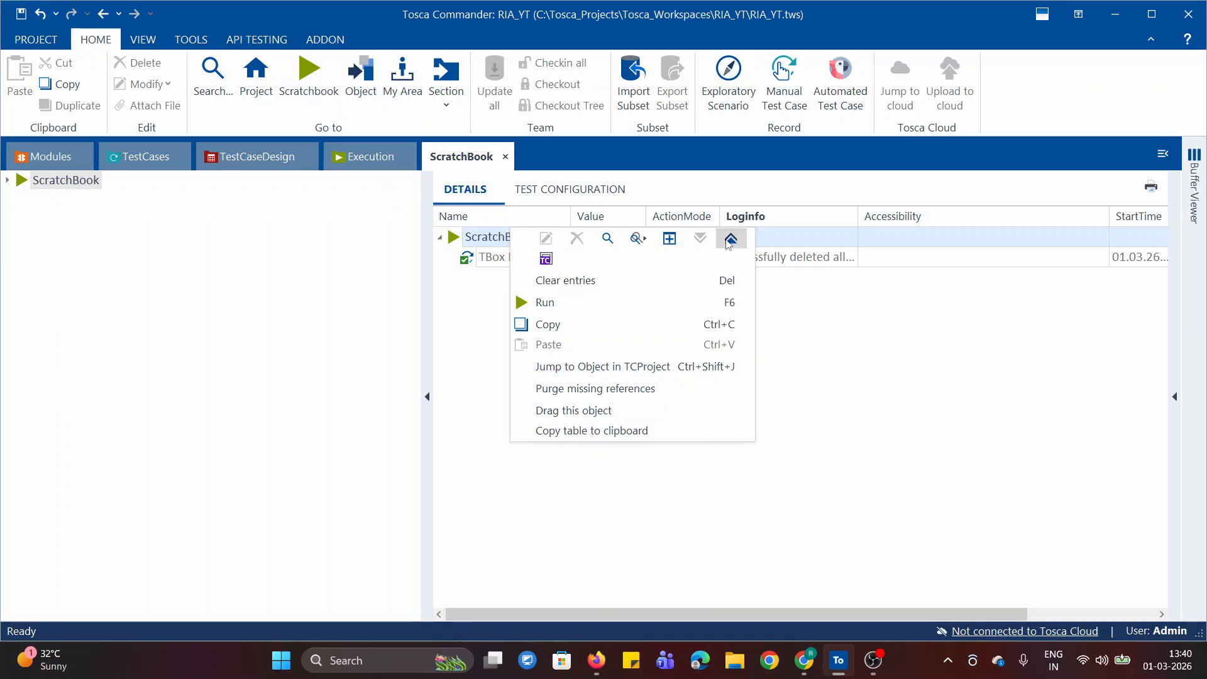
key(Escape)
Read the TBox Delete Buffer result's full Loginfo message, and check the Buffer Viewer from the test cases
click(841, 261)
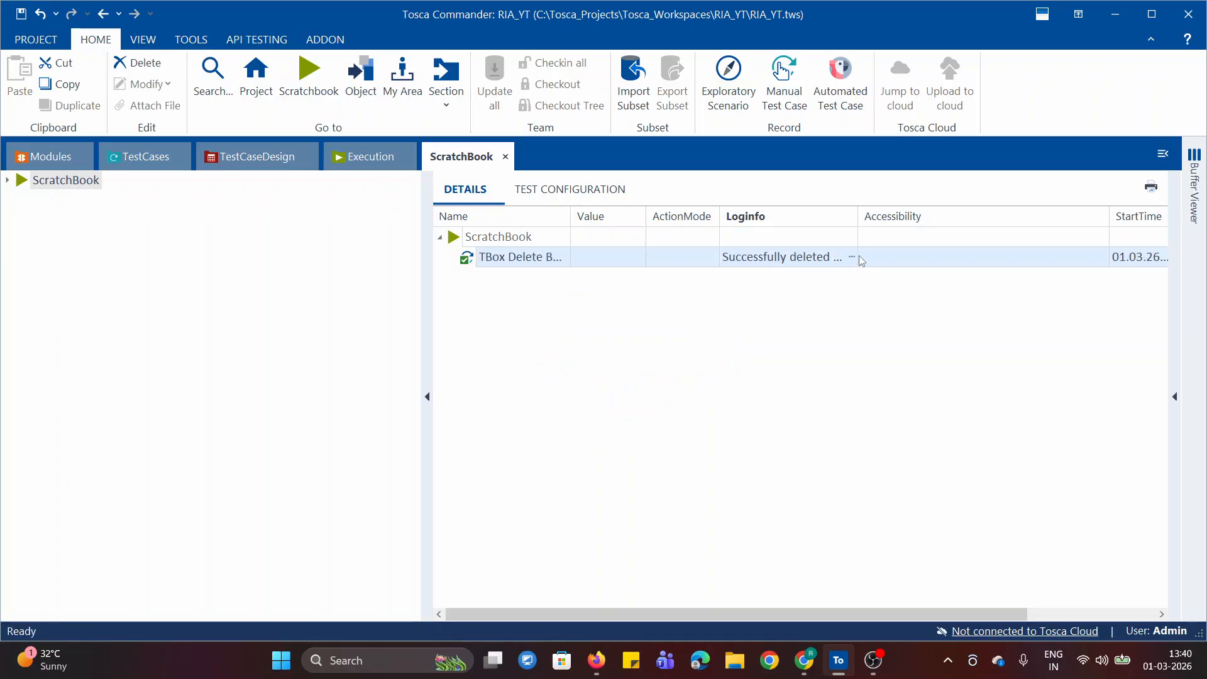
click(851, 256)
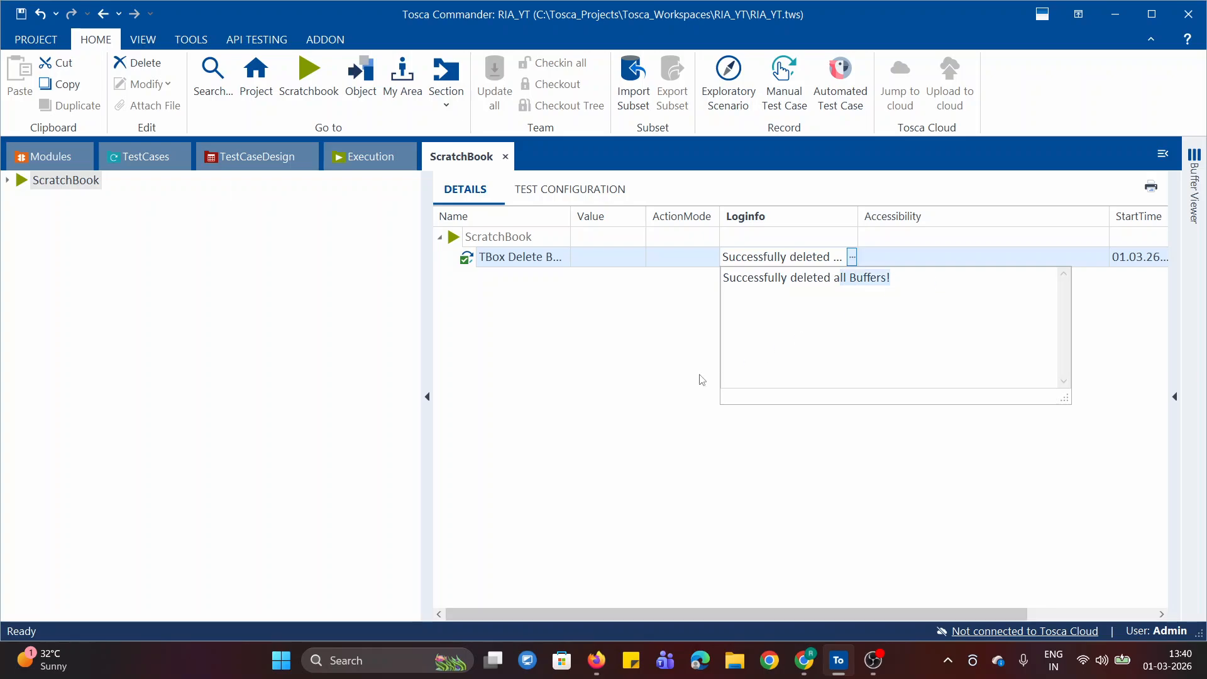
click(702, 380)
click(151, 161)
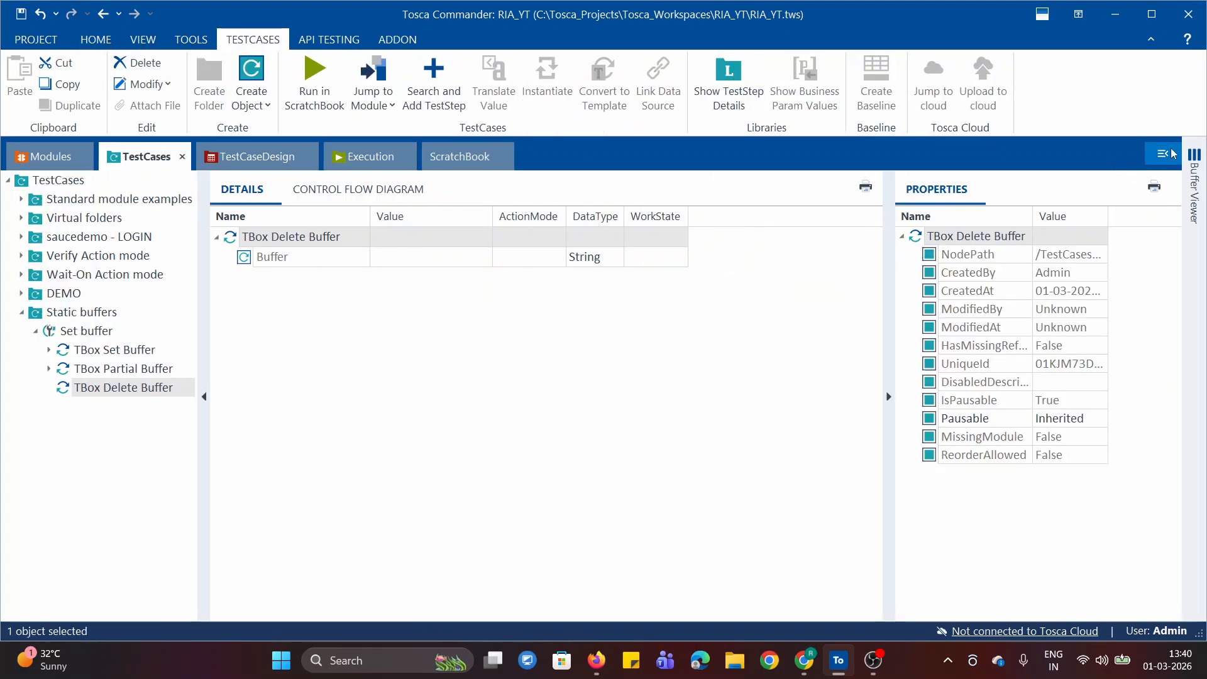
click(1191, 194)
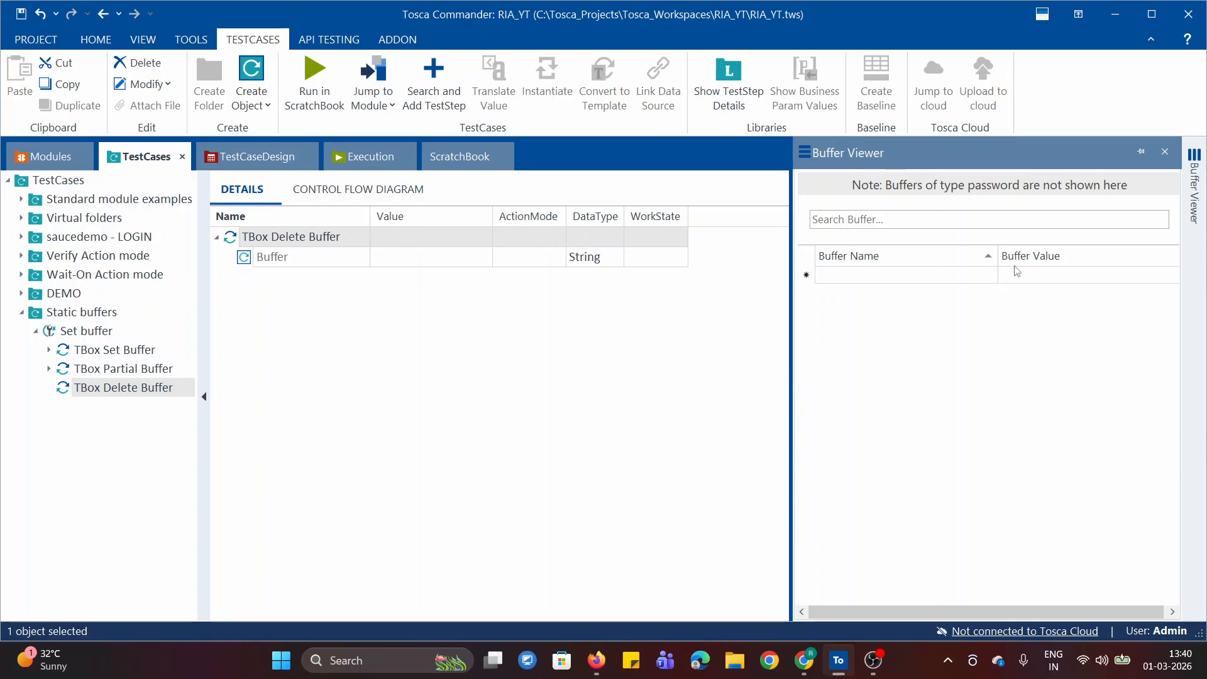
Add the TBox Name To Buffer module from Buffer Operations to the Set buffer test case
click(22, 313)
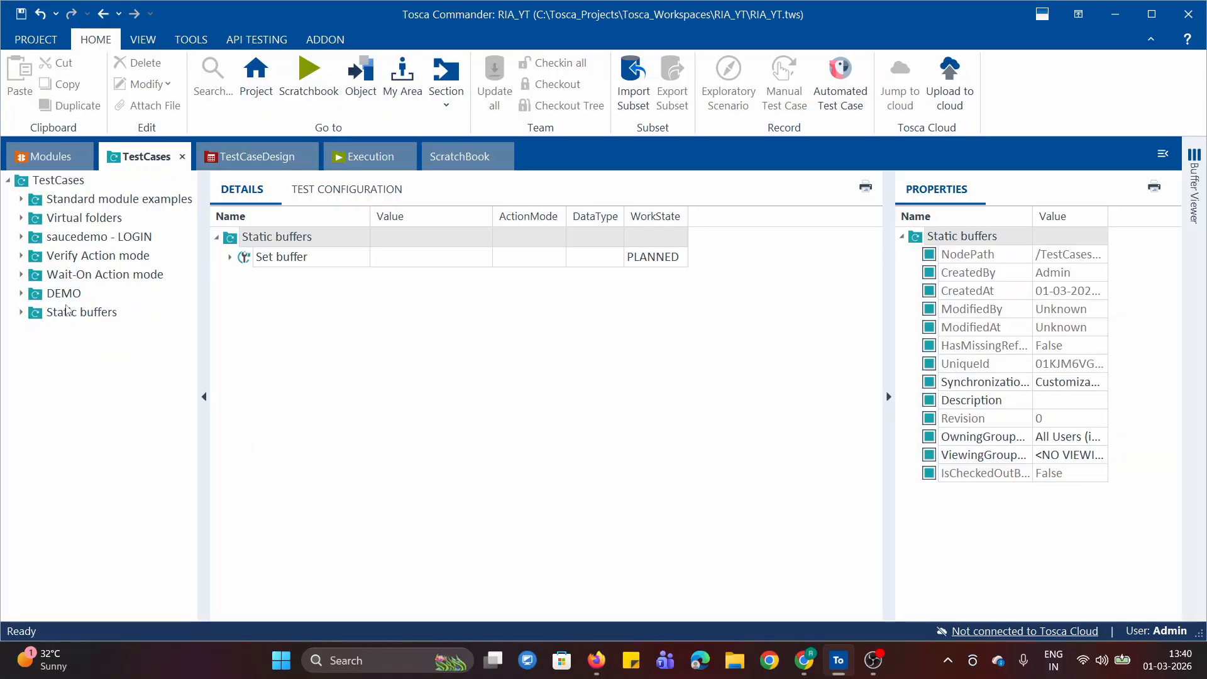
click(33, 152)
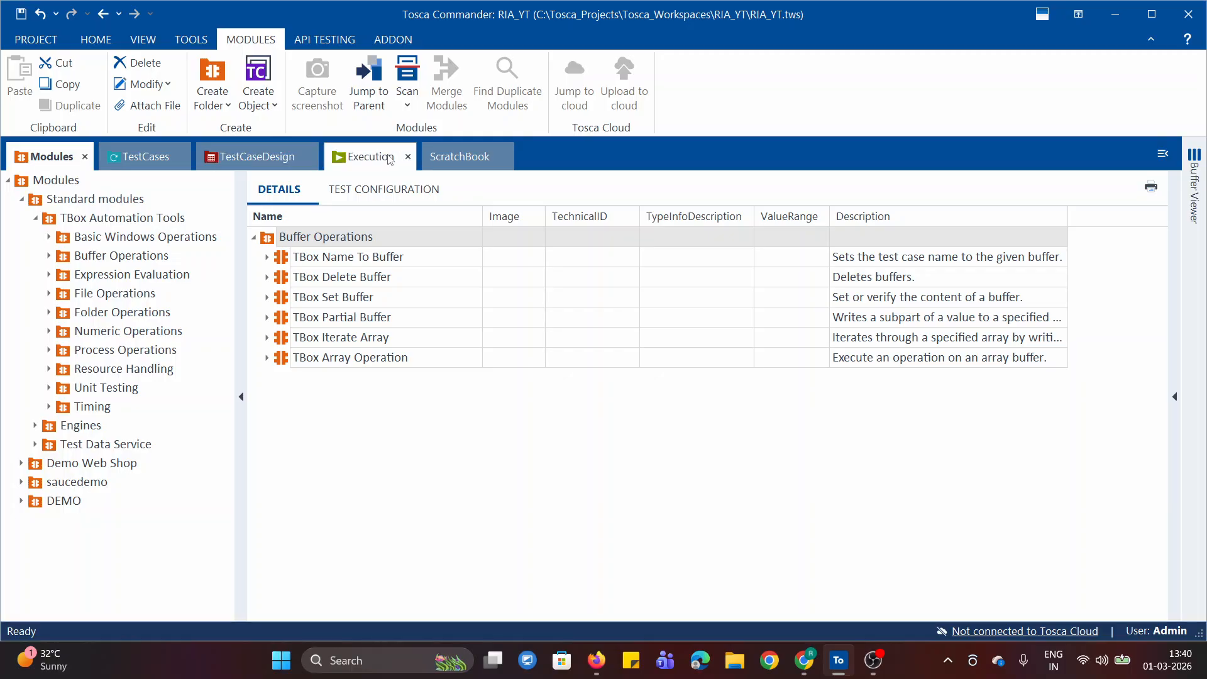
click(146, 156)
click(53, 157)
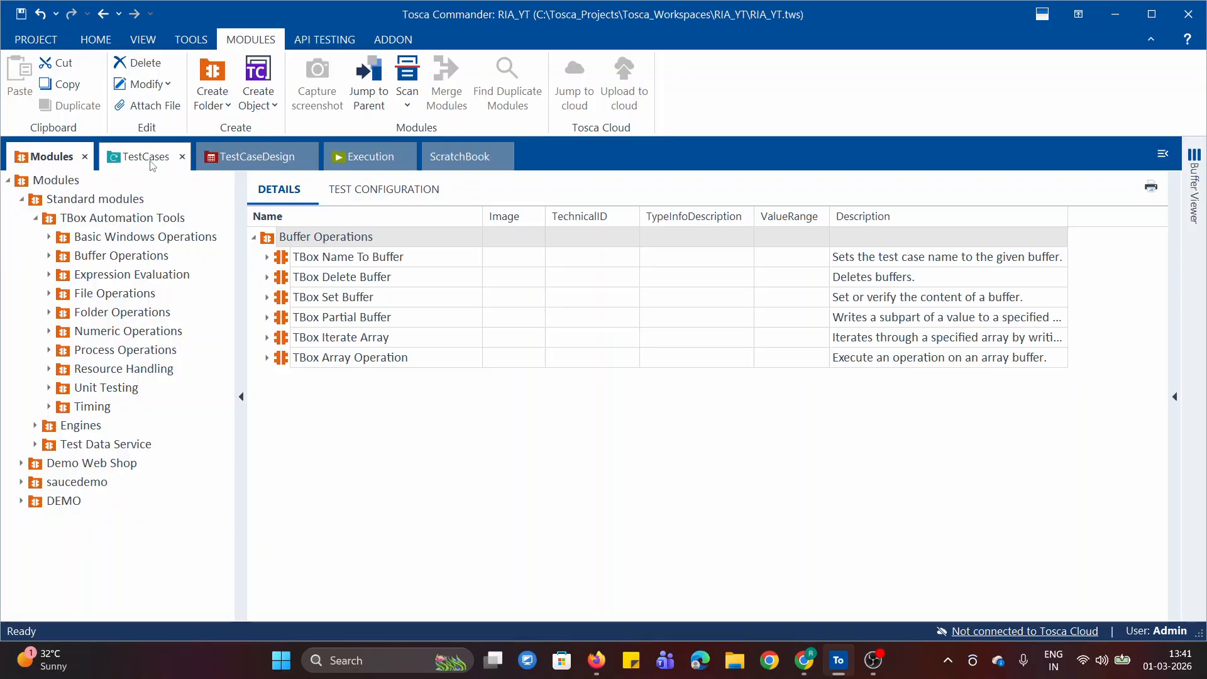
drag(281, 258, 239, 259)
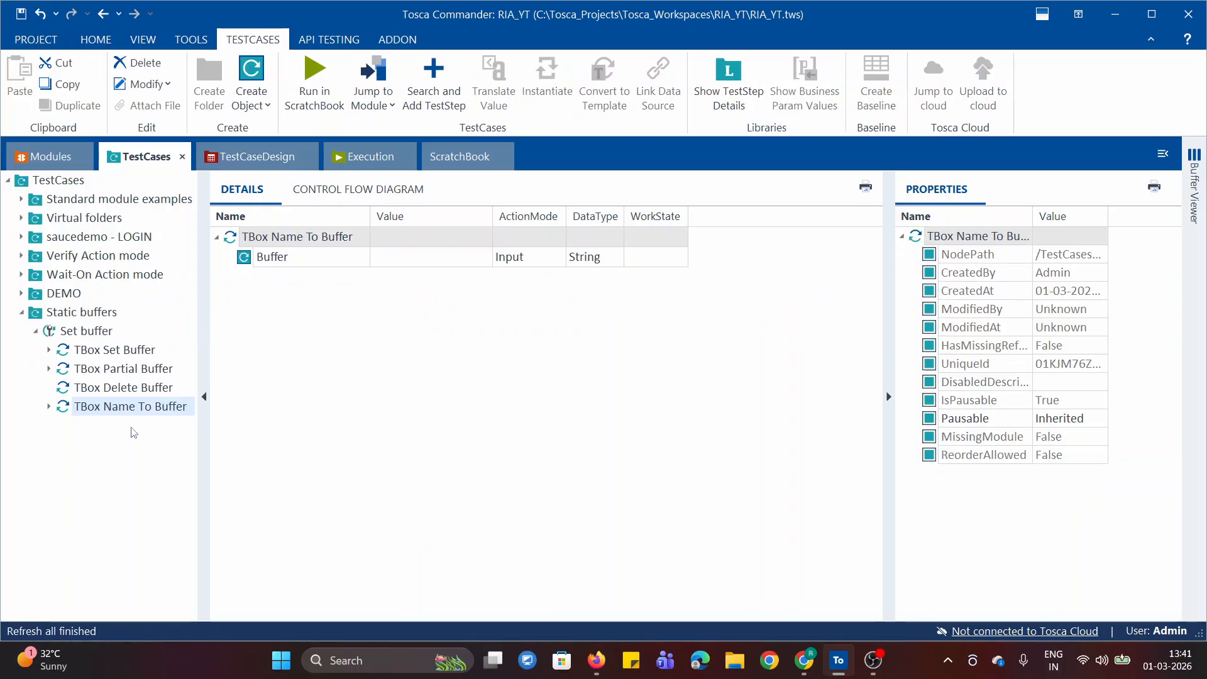
Set the Buffer value of the TBox Name To Buffer step to Nametobuffer
click(448, 258)
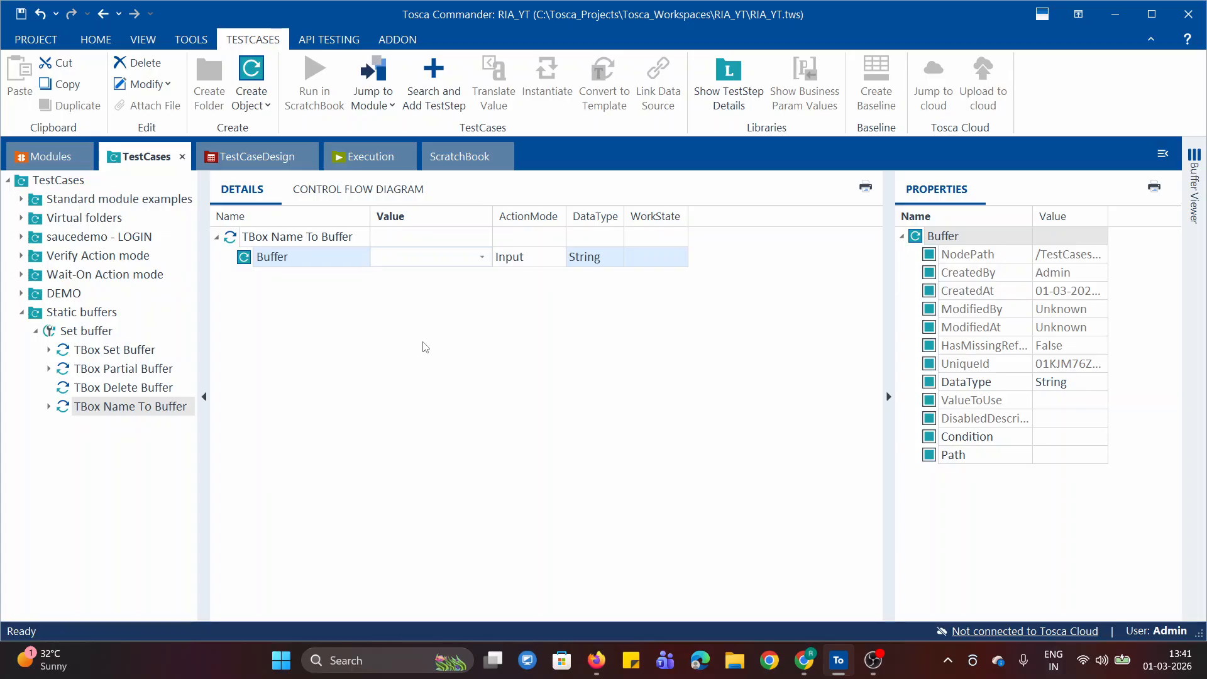
text(NAME)
key(BackSpace)
key(BackSpace)
key(BackSpace)
text(ame)
key(BackSpace)
click(397, 406)
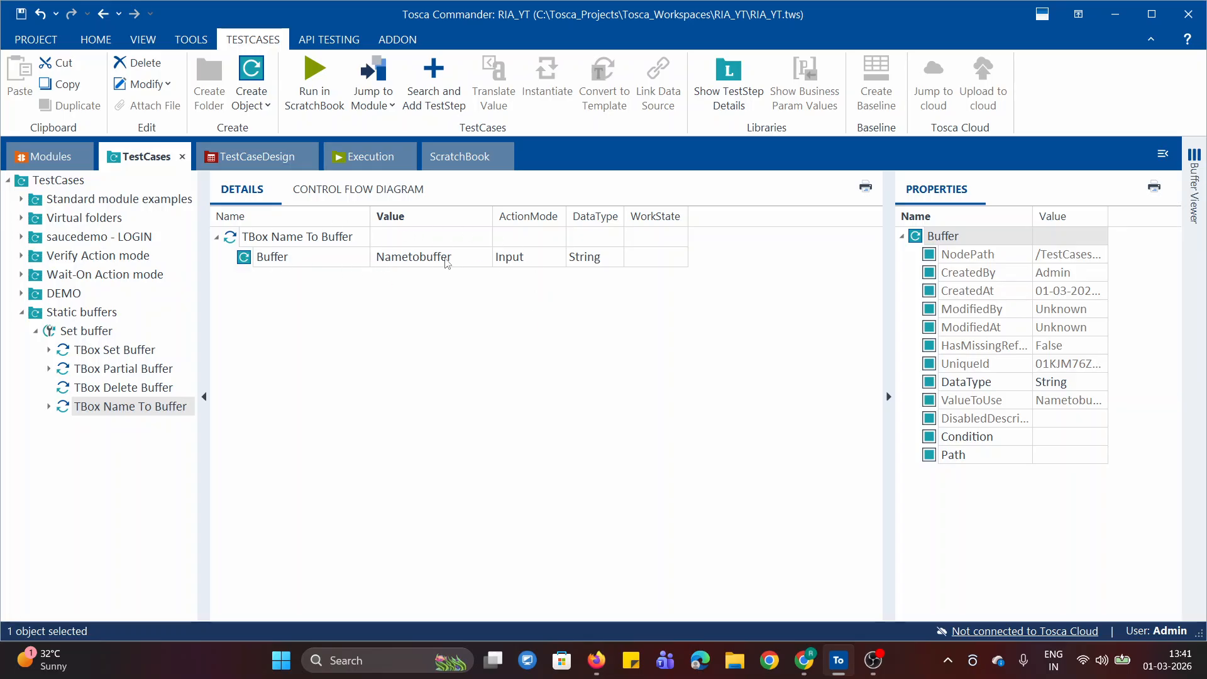
Run the TBox Name To Buffer test step in ScratchBook
click(287, 238)
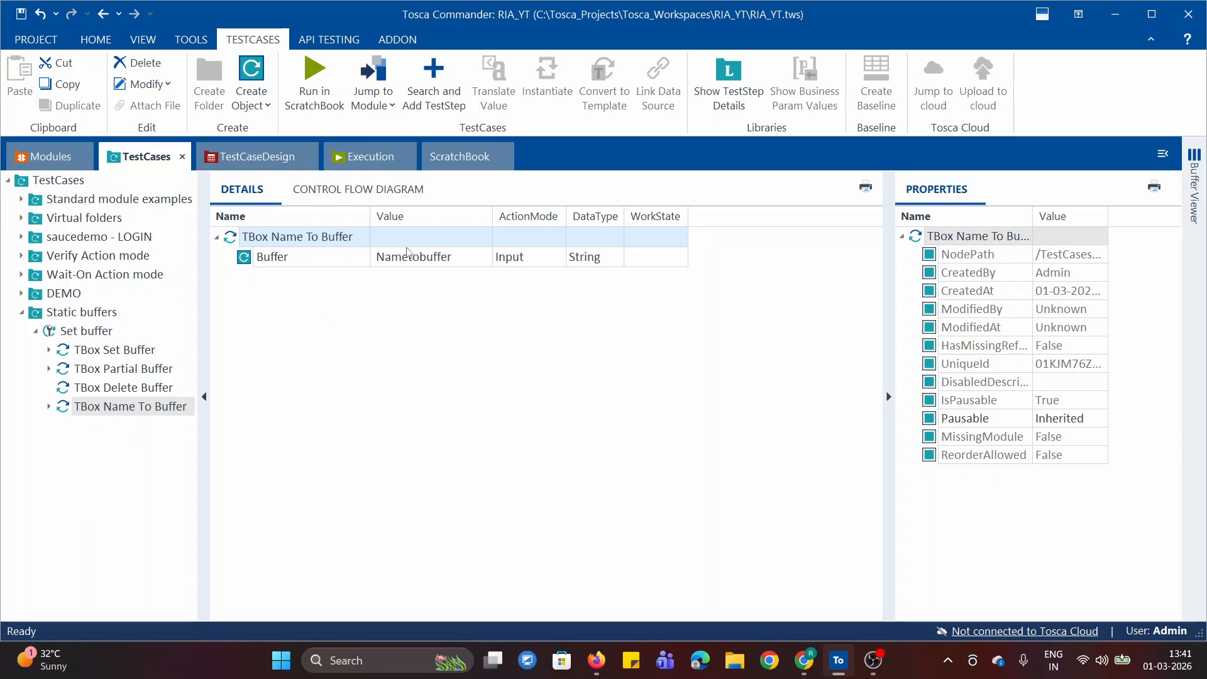
right_click(275, 240)
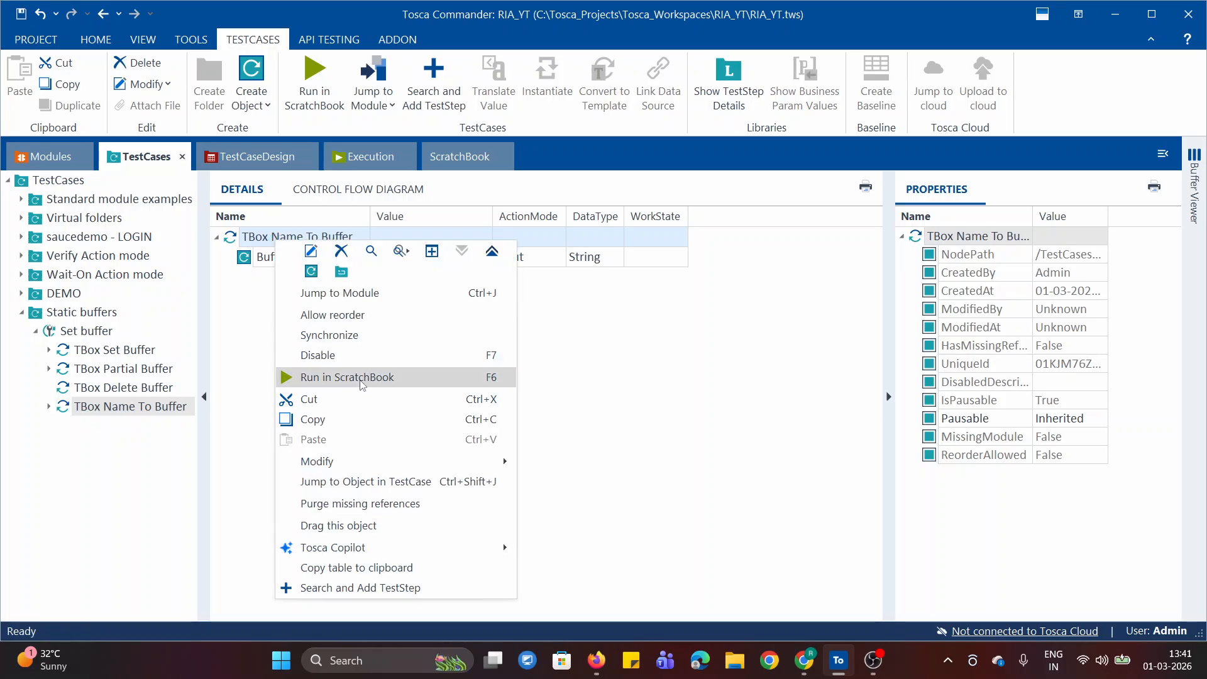
click(362, 383)
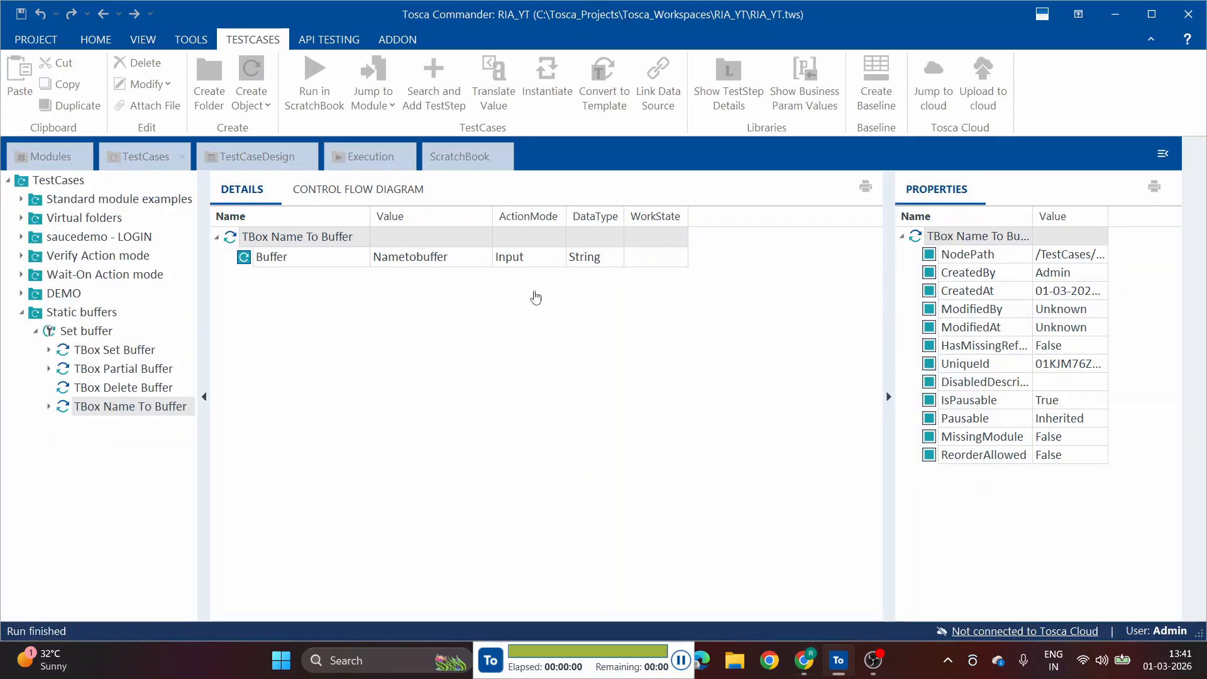
right_click(502, 238)
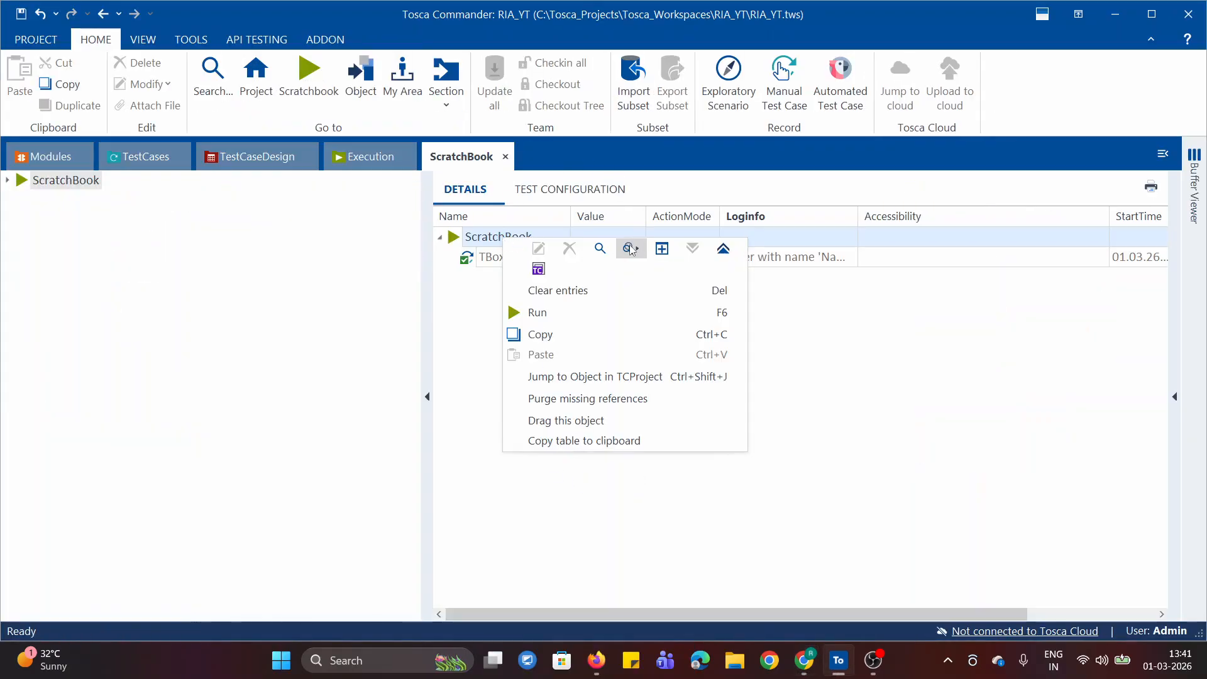
click(855, 318)
Read the full Loginfo message of the TBox Name To Buffer result and return to the test cases
click(853, 257)
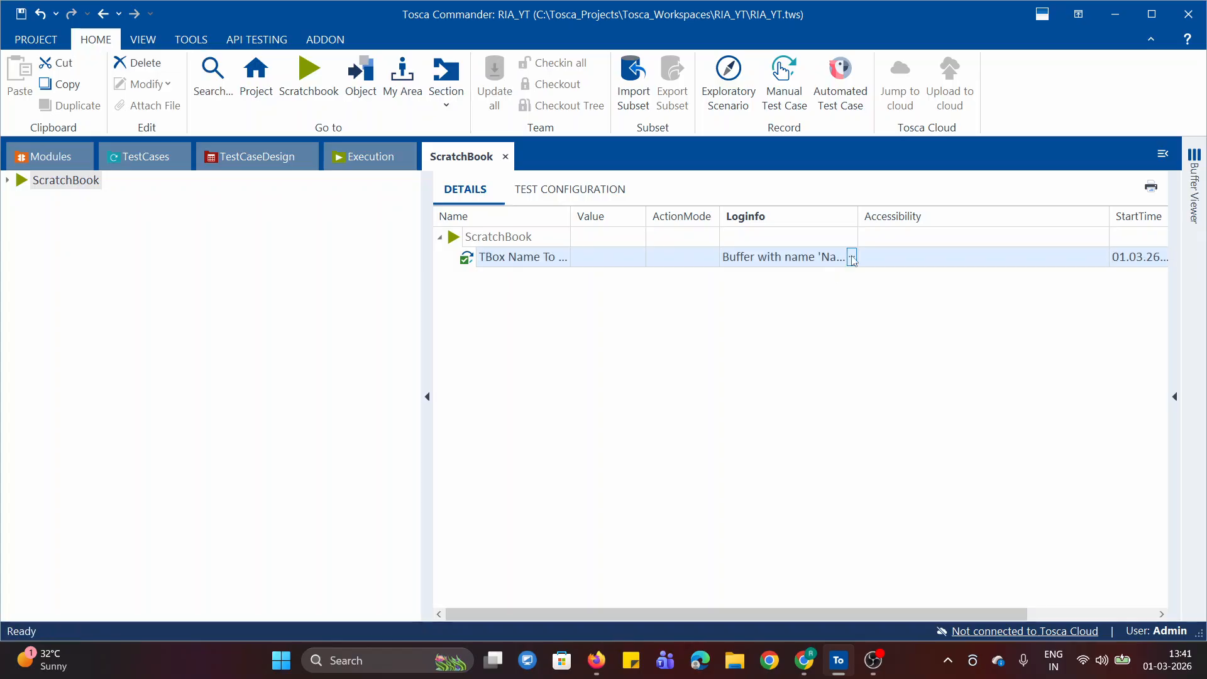
click(852, 258)
drag(825, 279, 894, 287)
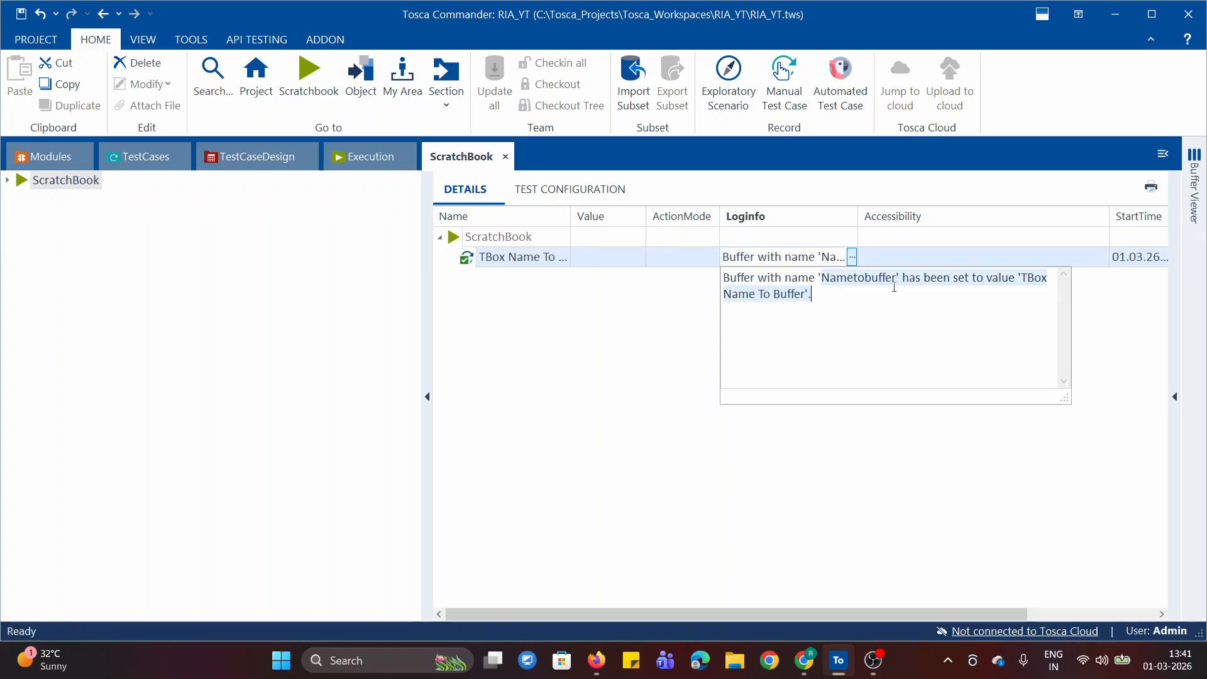
click(833, 323)
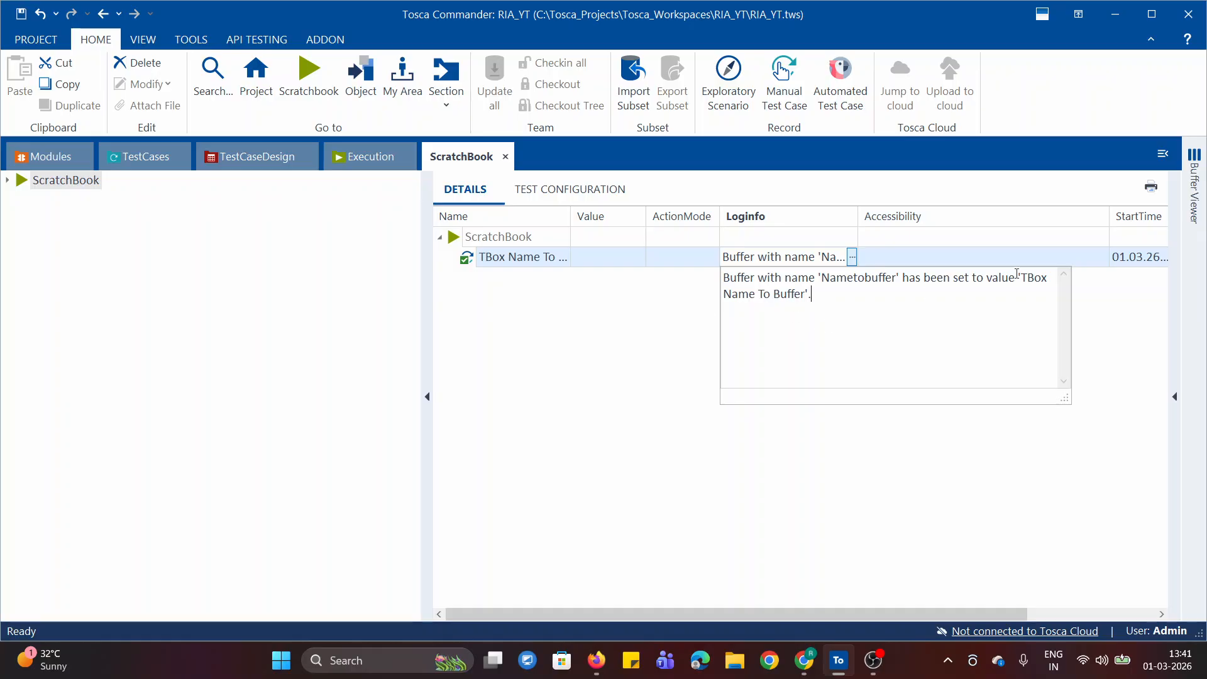
click(128, 161)
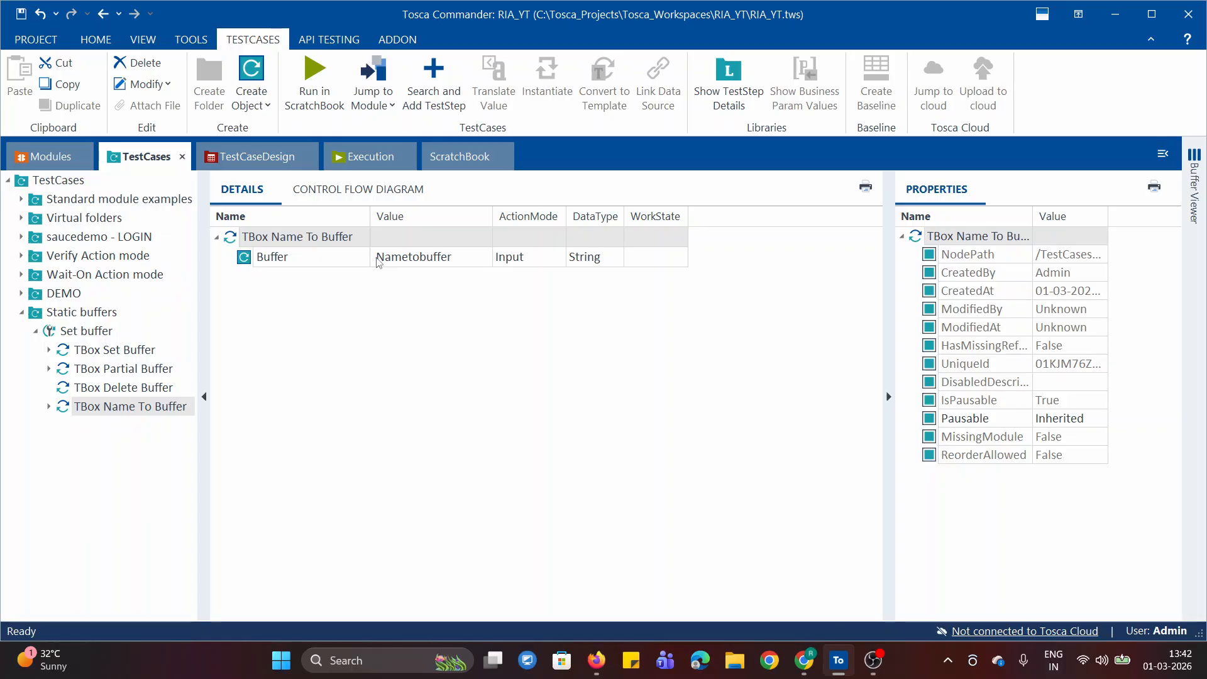
Reopen the ScratchBook result and check the buffer name in the full Loginfo message of TBox Name To Buffer
click(460, 157)
click(850, 260)
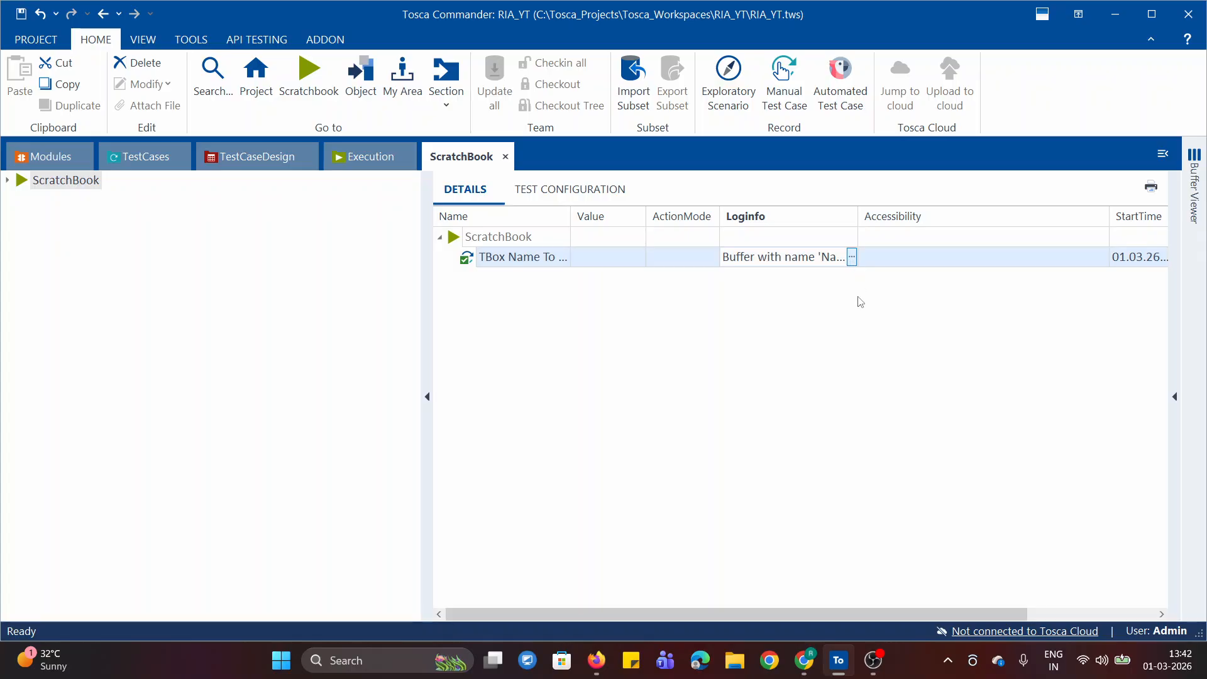
click(851, 259)
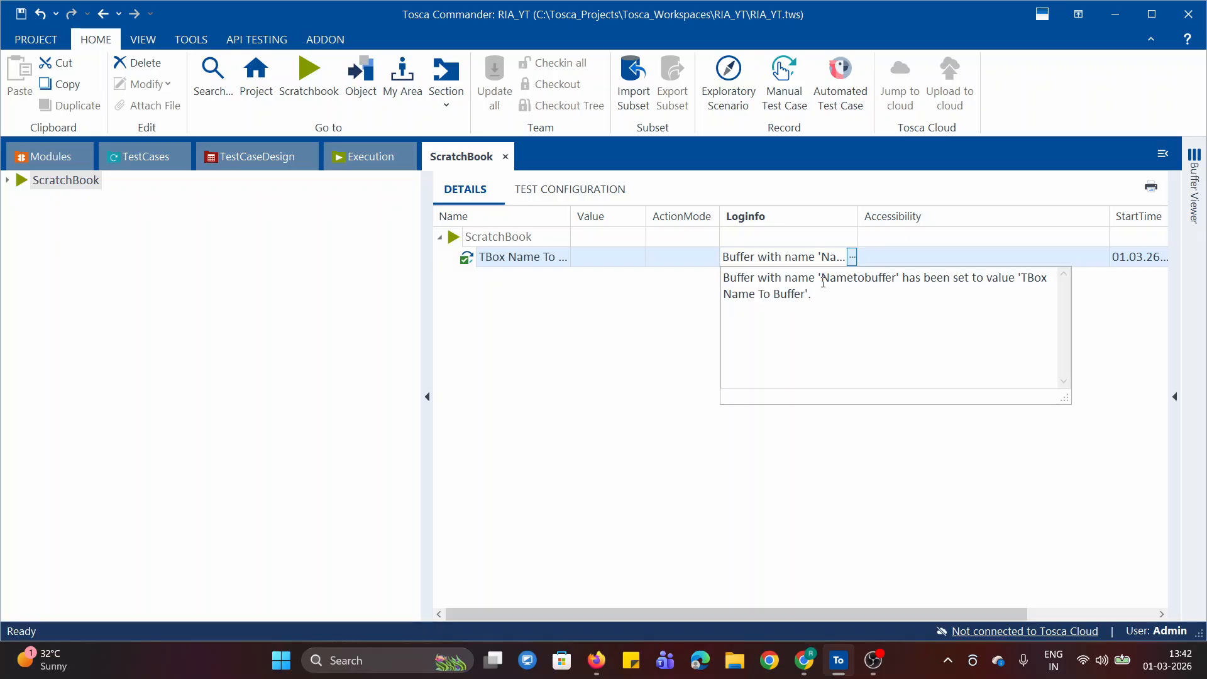
drag(821, 278, 893, 278)
click(146, 157)
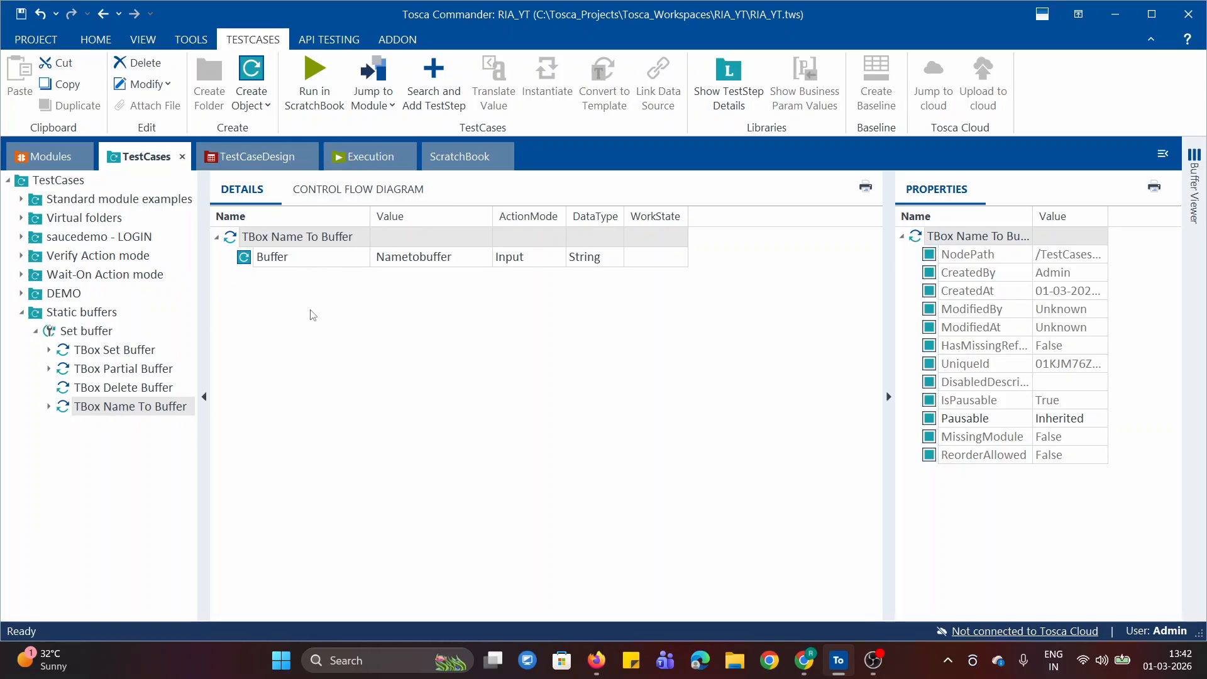
Collapse the Static buffers folder in the test cases and the Standard modules folder in the modules
click(216, 237)
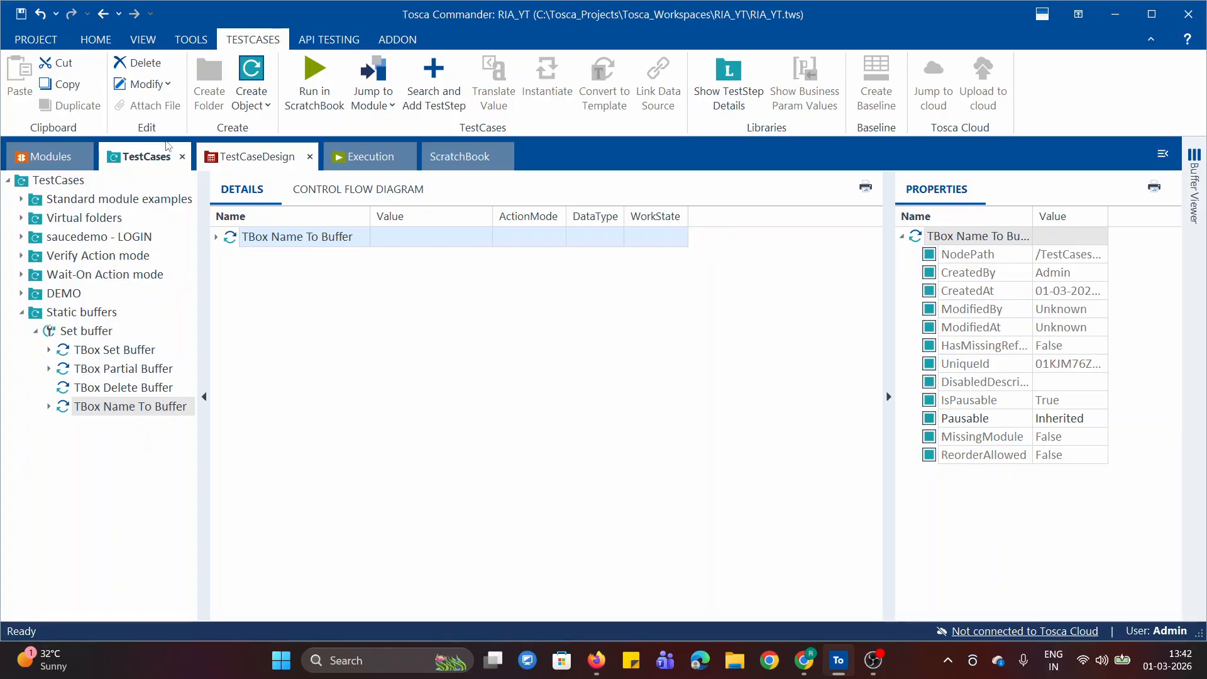
click(23, 313)
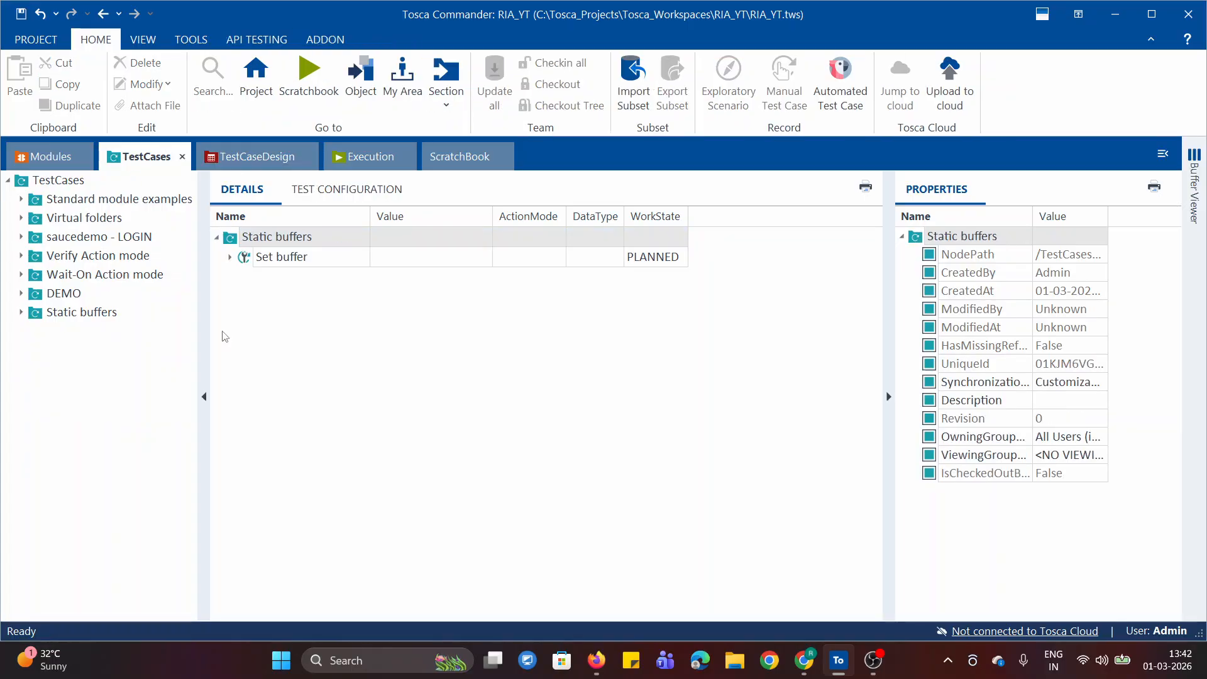
click(45, 156)
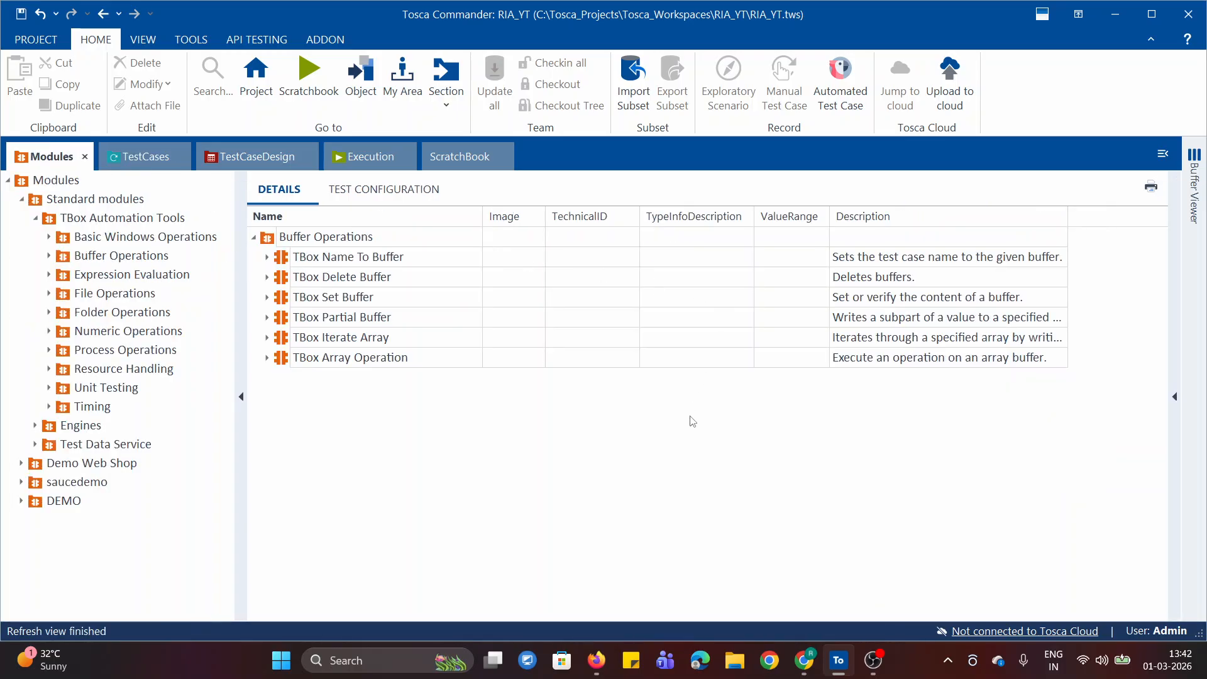
click(36, 218)
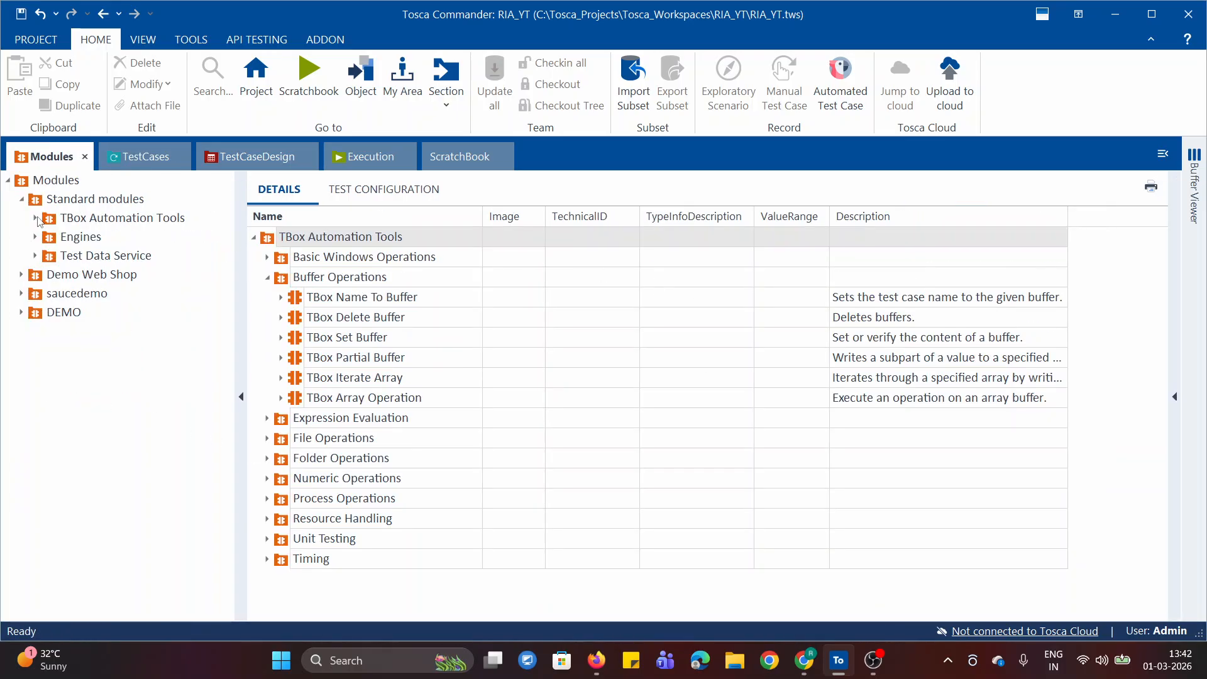
click(22, 199)
Create a new folder named Action mode Buffer under the TestCases root
click(147, 160)
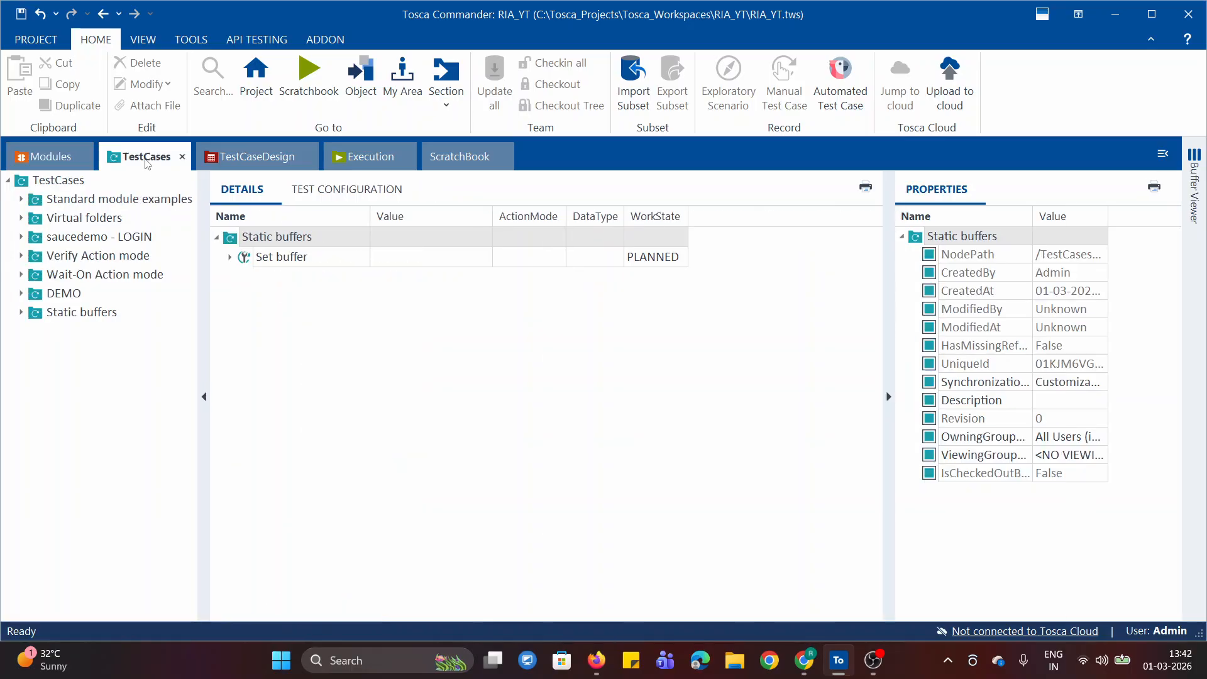
right_click(22, 180)
click(56, 210)
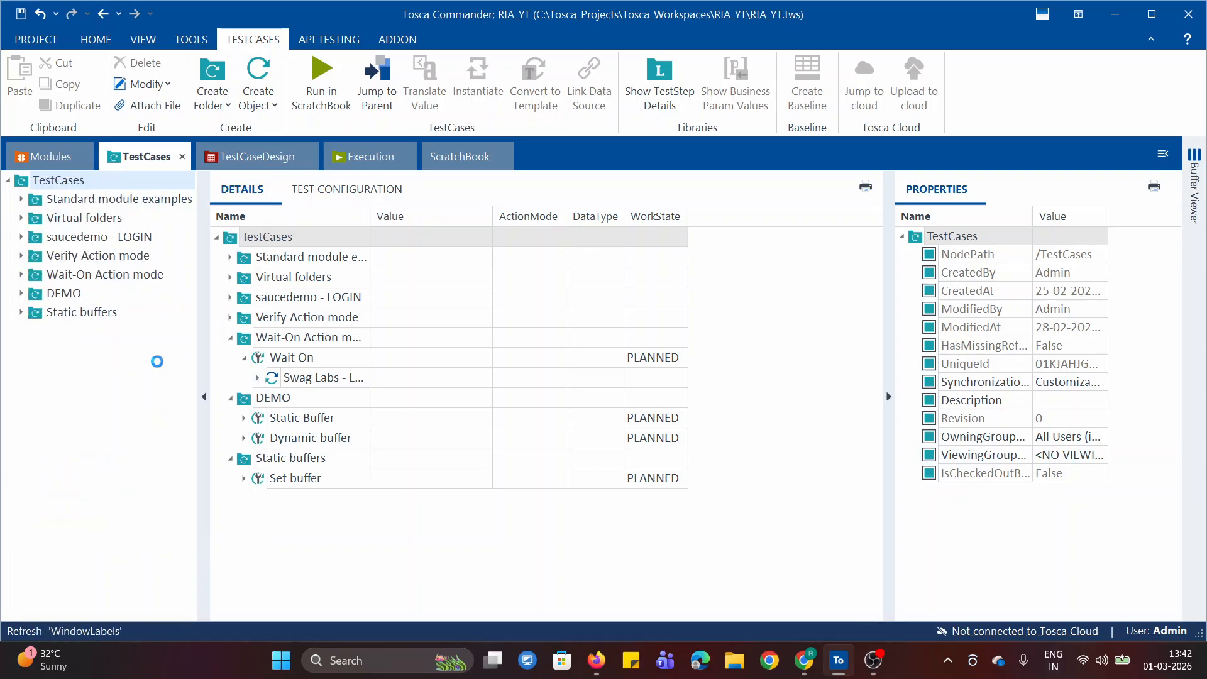
text(Ac)
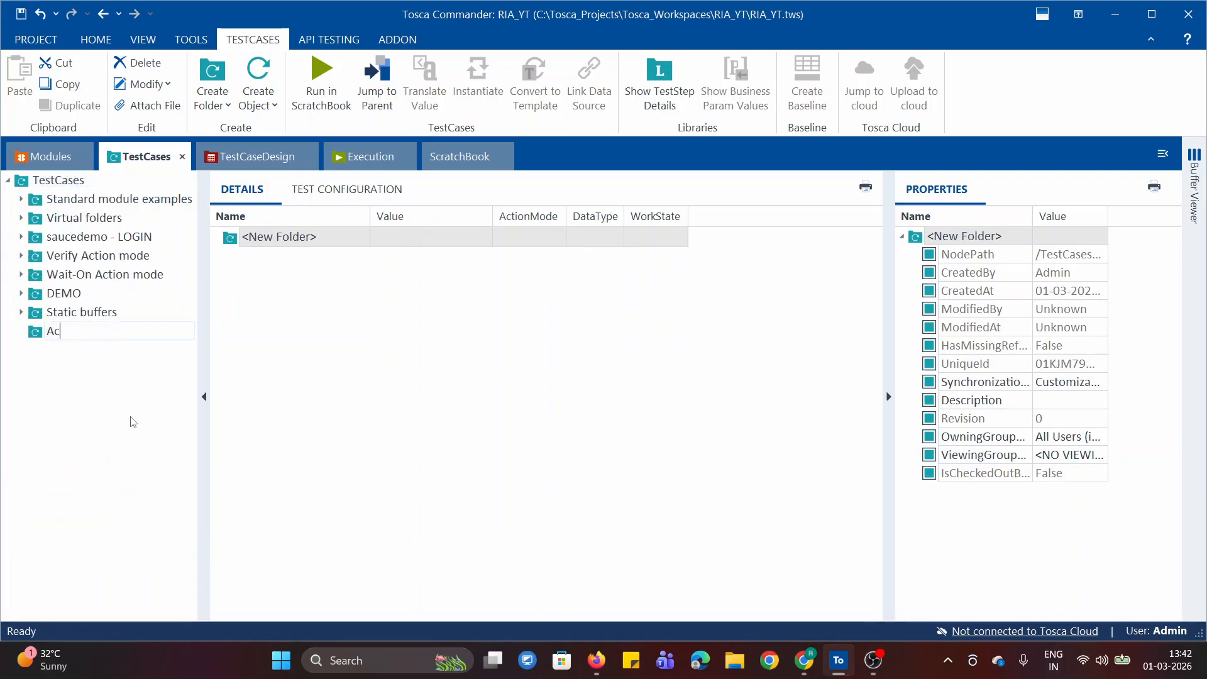
text(tion mode Buffer)
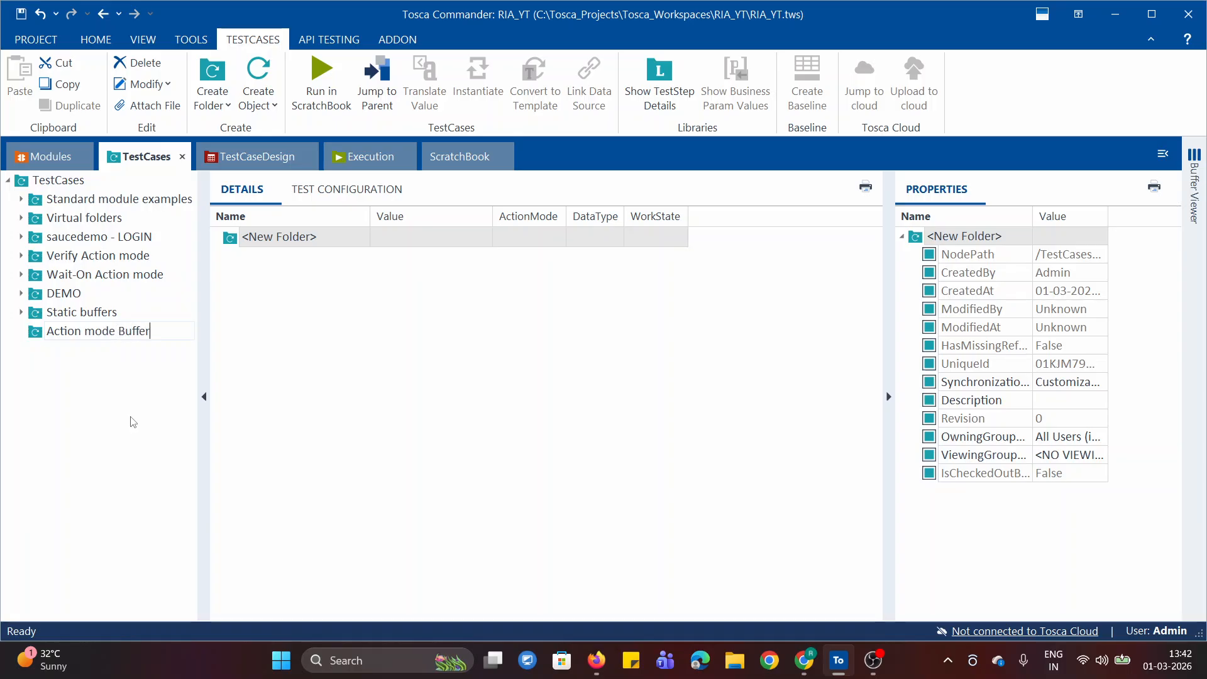
key(Return)
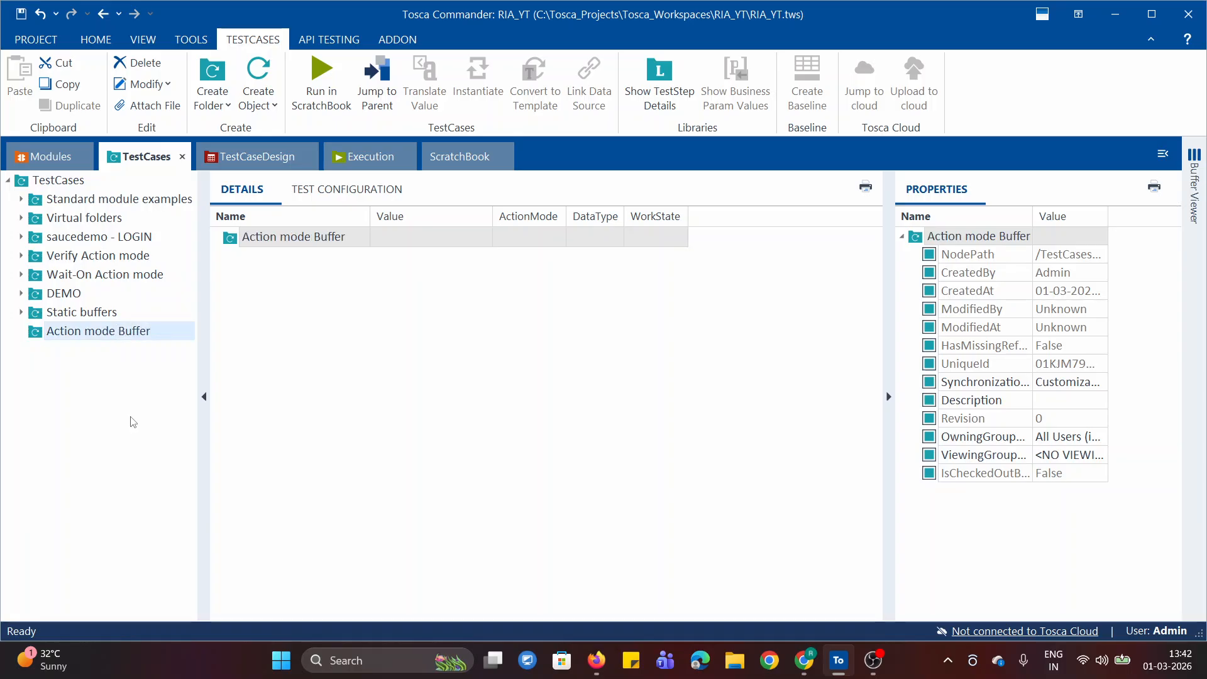
Add the Swag Labs - Login Page module from saucedemo to the Action mode Buffer folder as a new test case and open its step
click(50, 156)
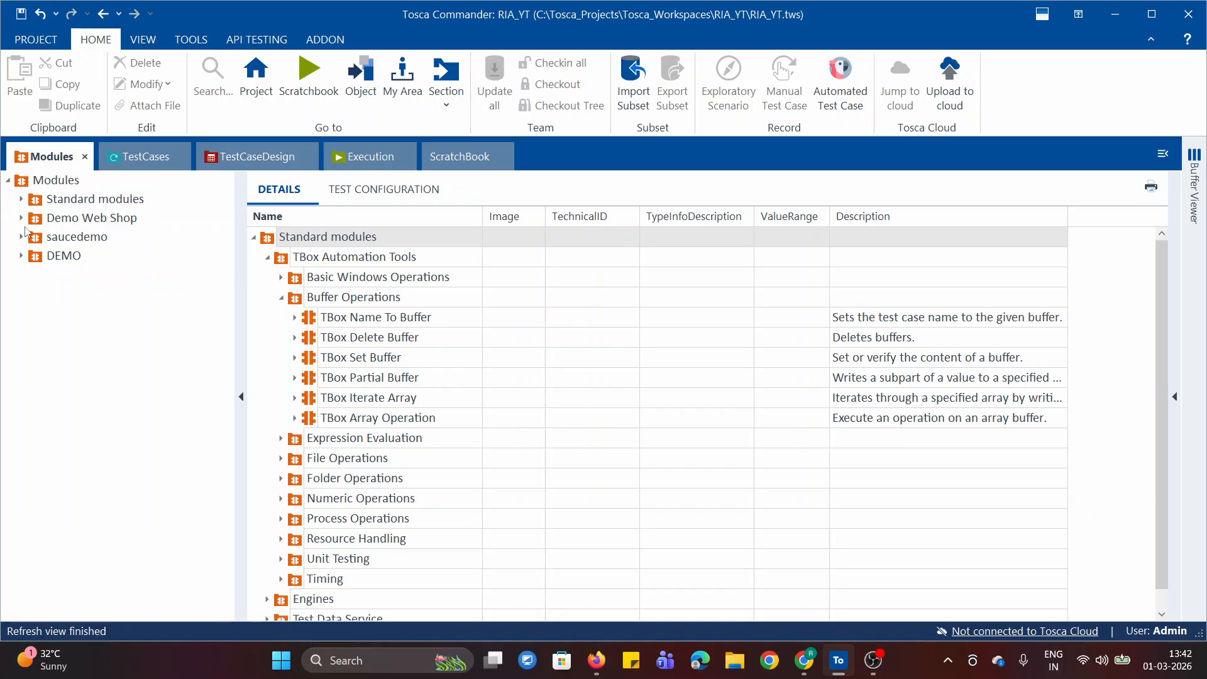
click(21, 237)
drag(48, 259, 36, 337)
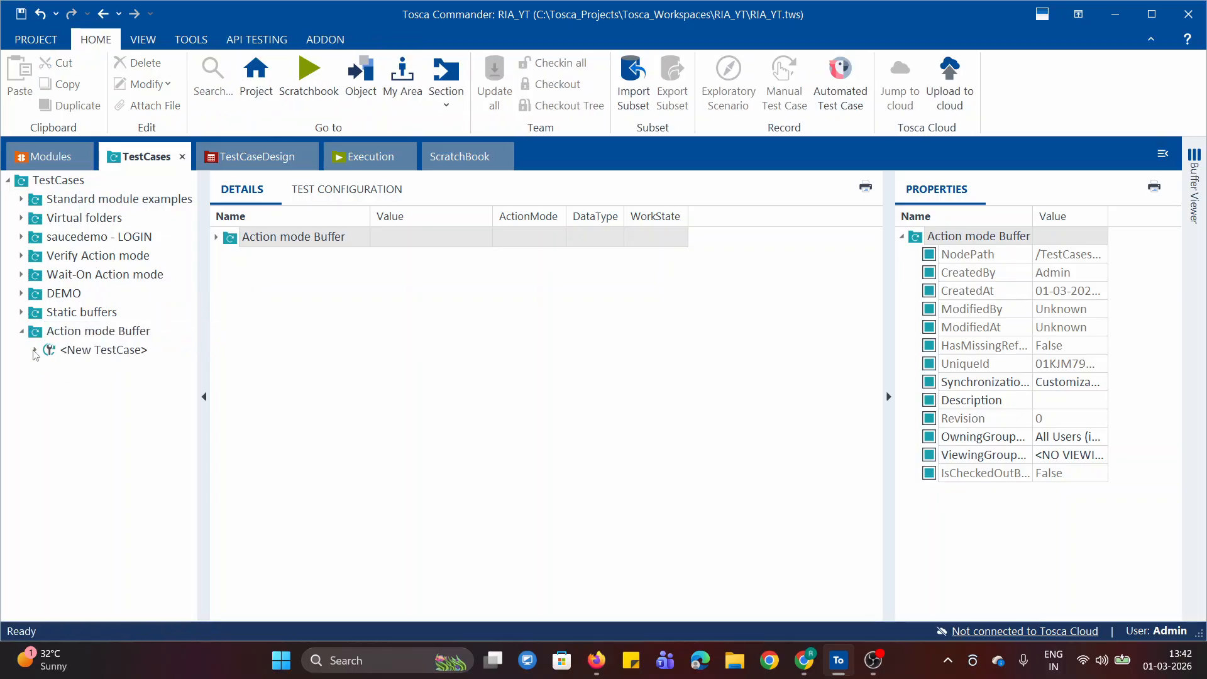
click(75, 371)
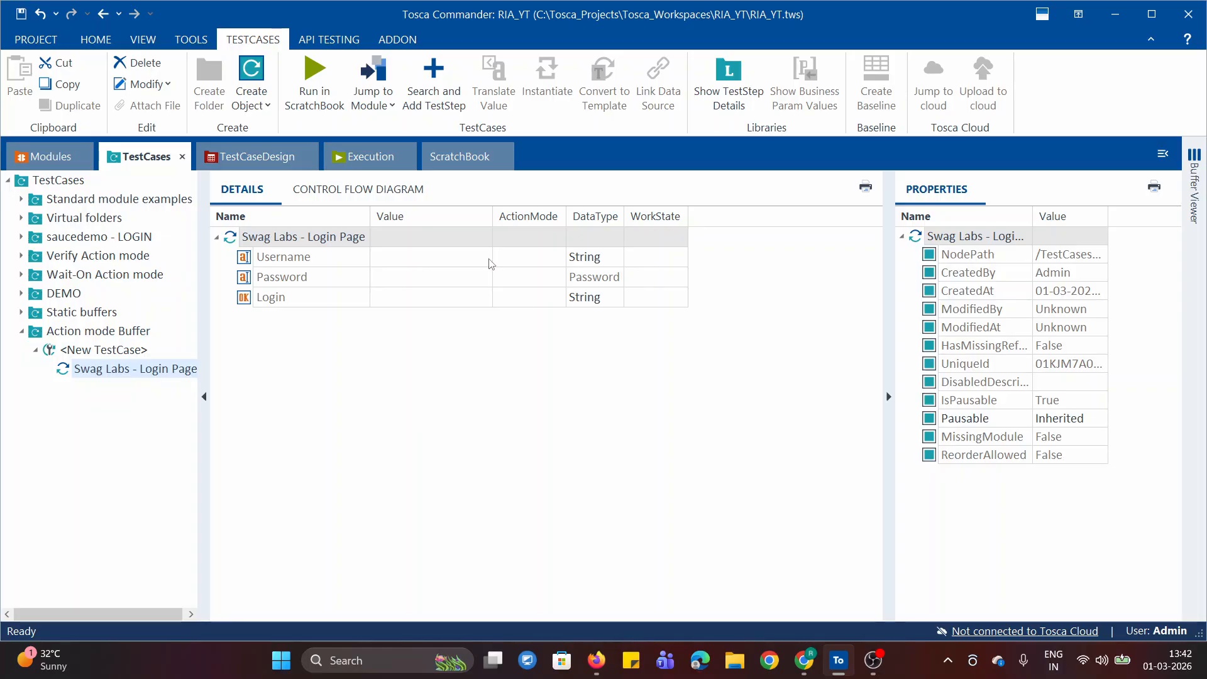
Set the Cardinality of the Username attribute in the Swag Labs - Login Page module to 0-N
click(51, 156)
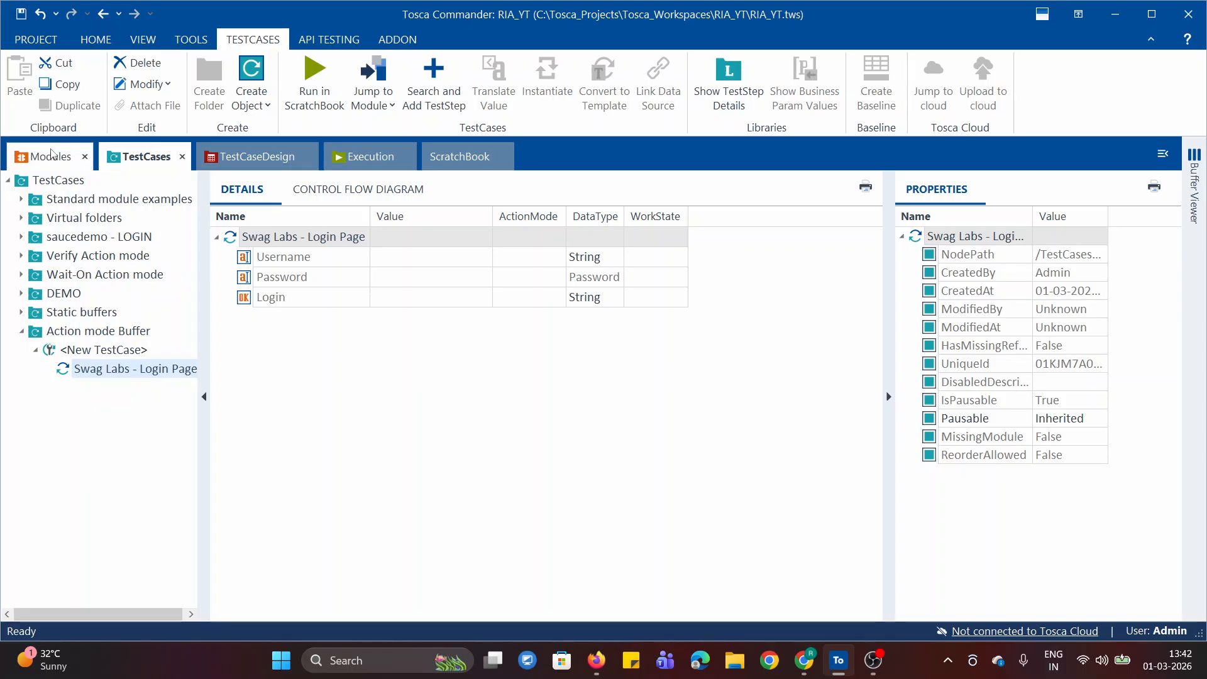
double_click(44, 256)
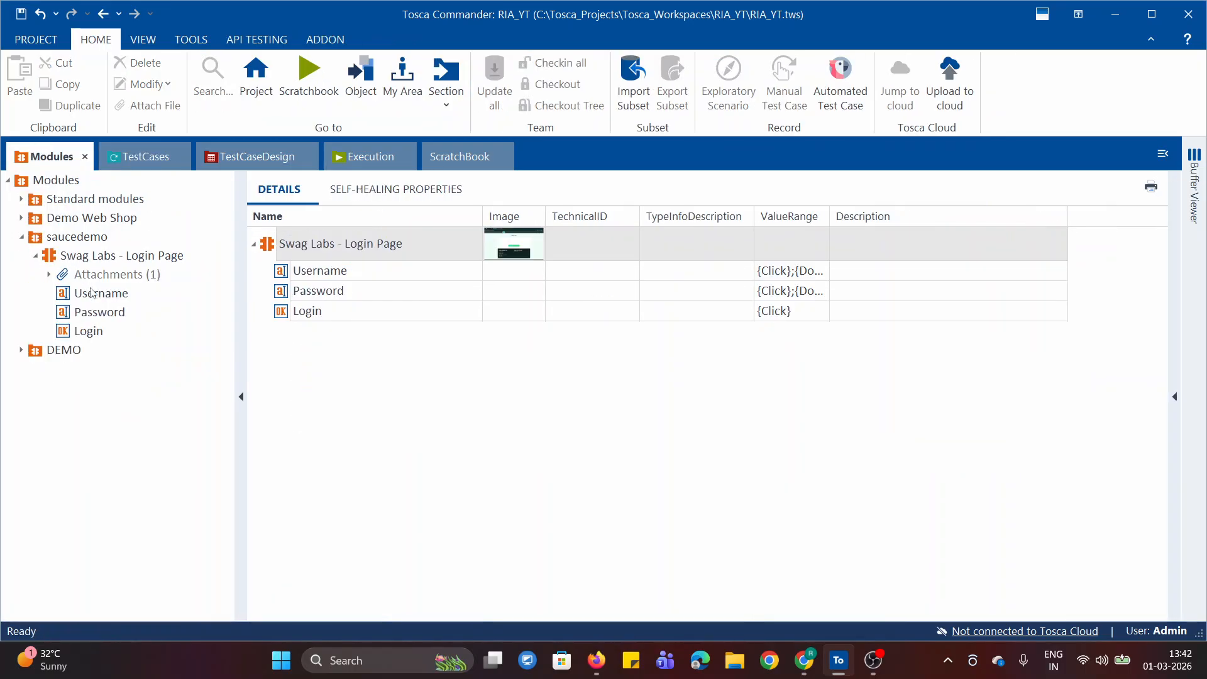
click(93, 294)
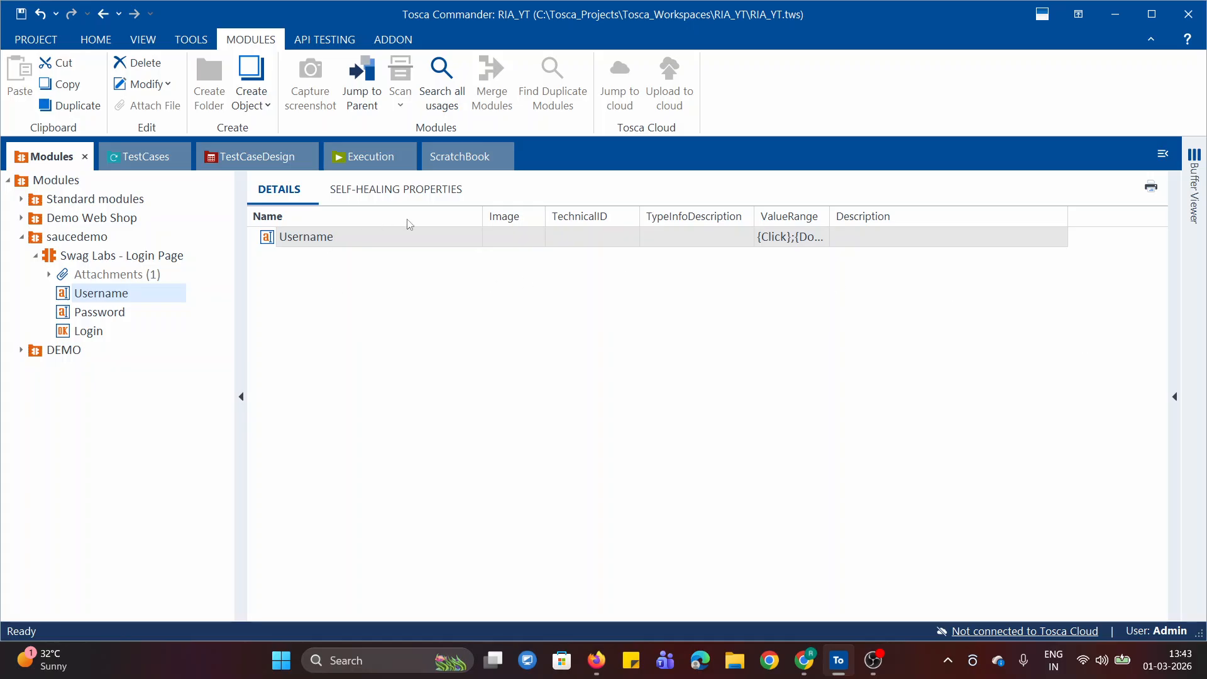
click(1174, 396)
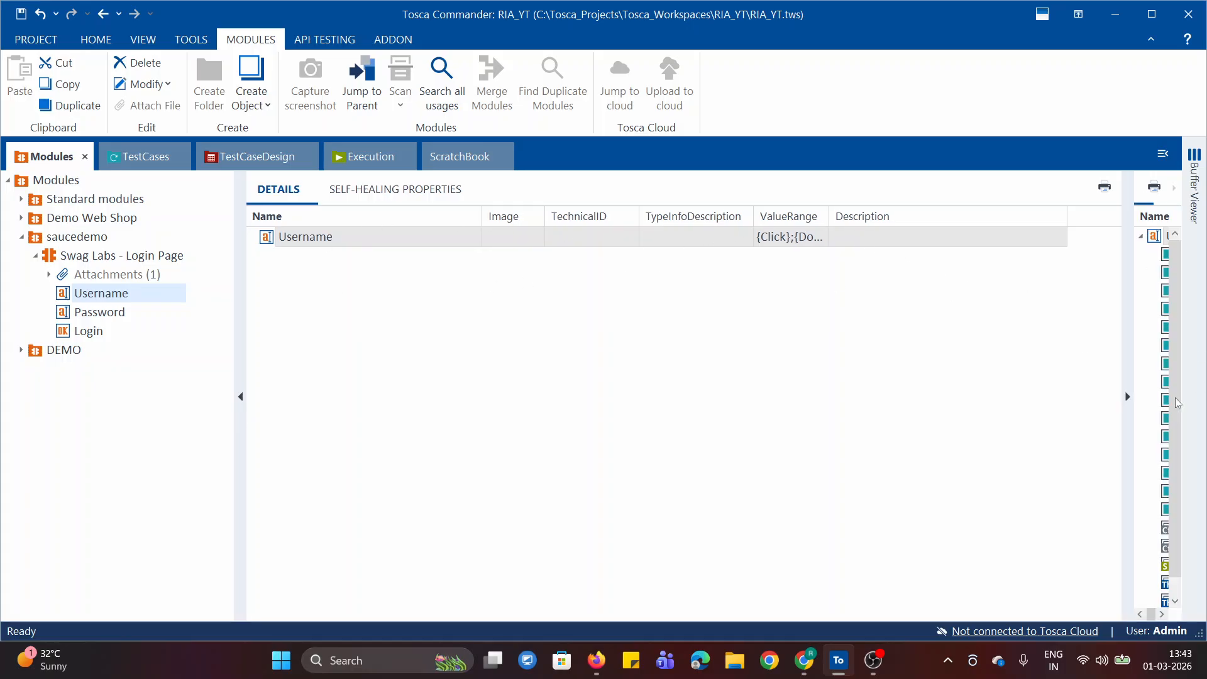
drag(1124, 364, 848, 396)
click(1025, 437)
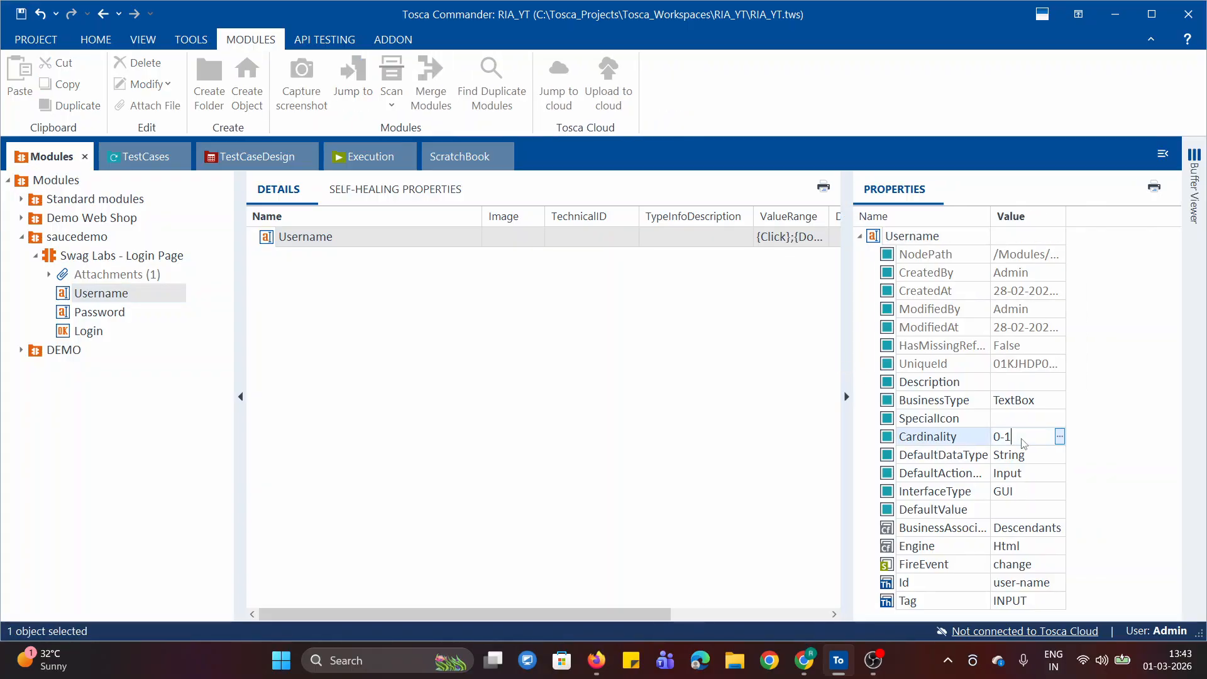
text(N)
click(124, 302)
Set the Cardinality of the Password attribute to 0-N and check the setting on both attributes
click(76, 314)
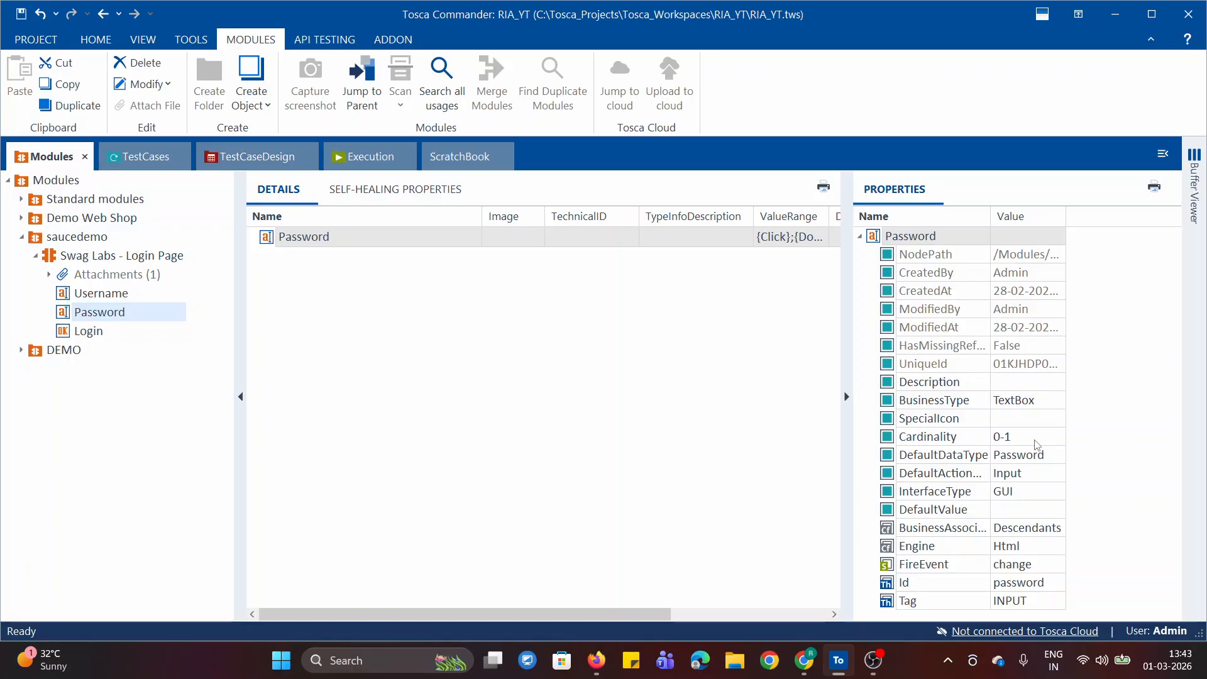
click(1025, 436)
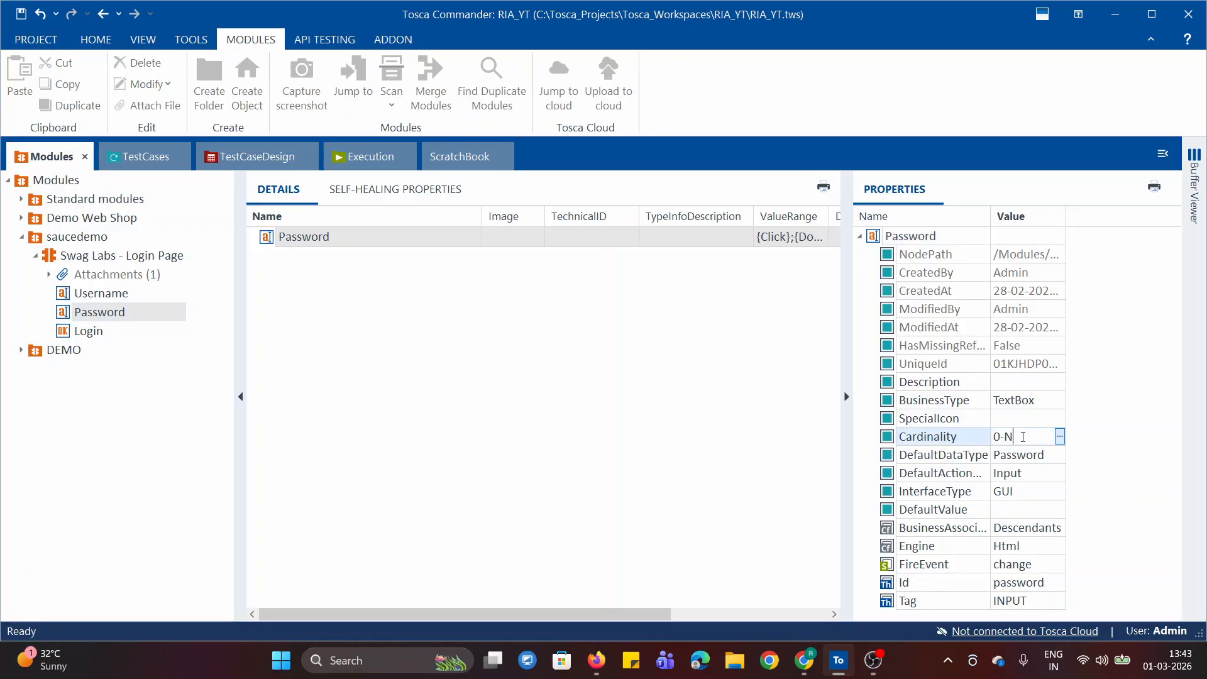
click(484, 440)
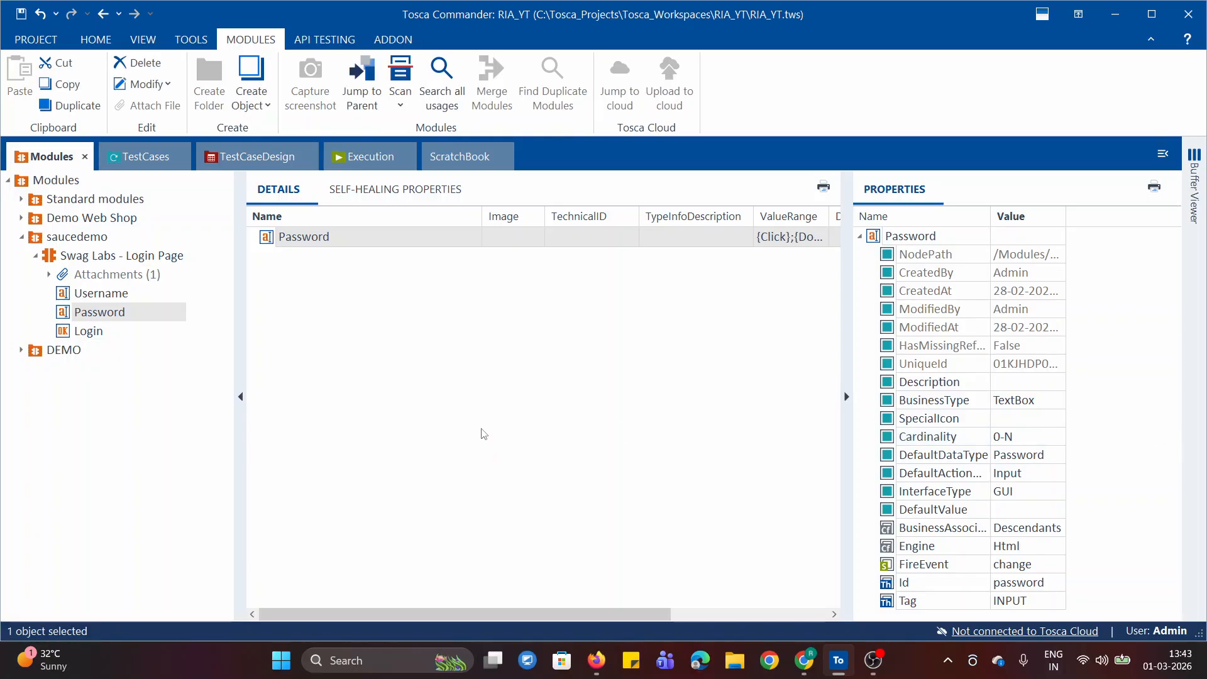
click(106, 292)
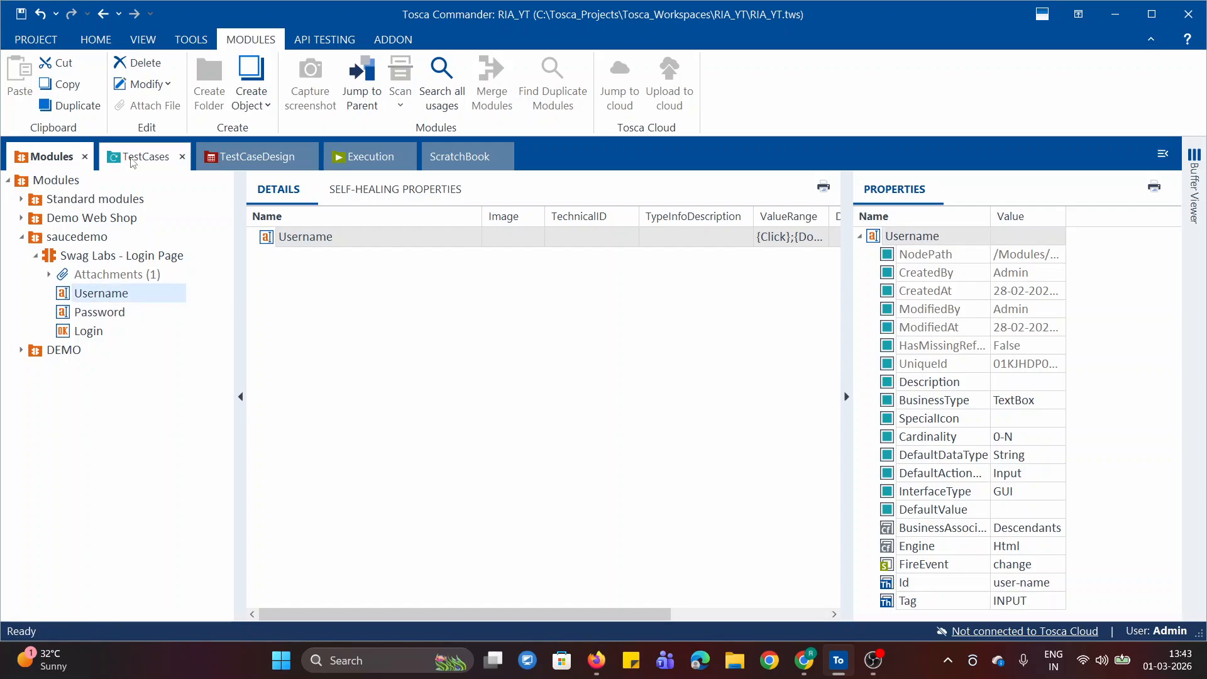
click(114, 312)
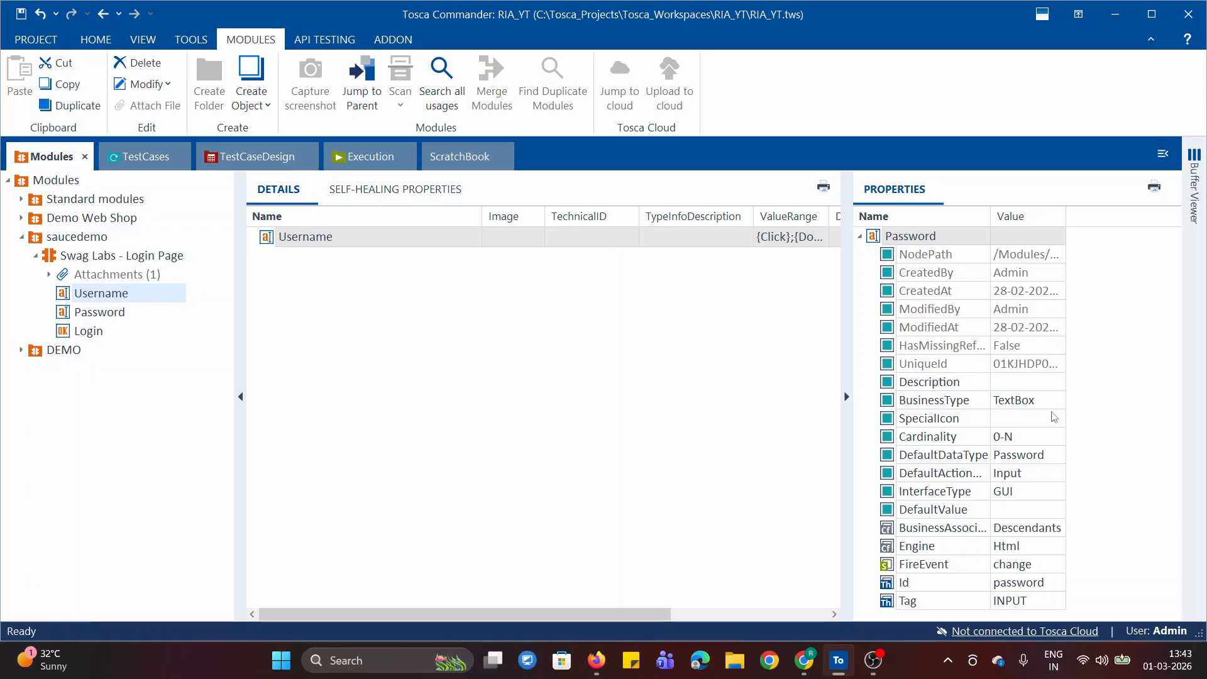
click(117, 315)
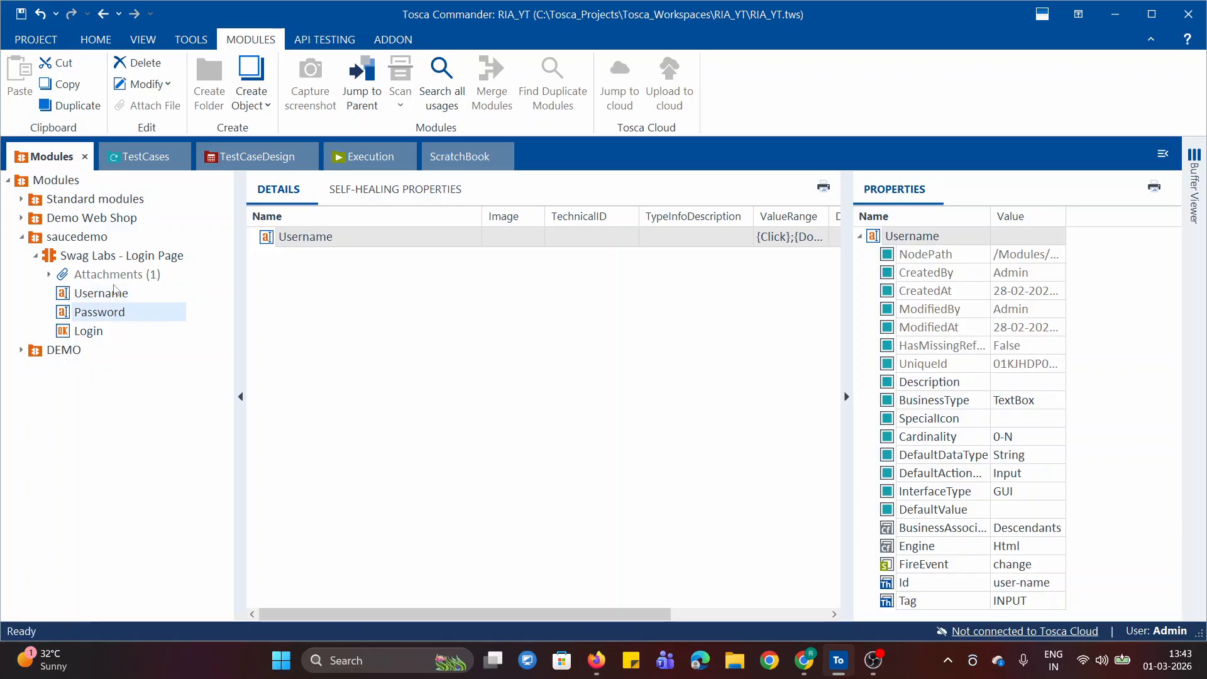
Switch to Chrome and open saucedemo.com in a new tab, closing the Demo Web Shop tab
click(145, 157)
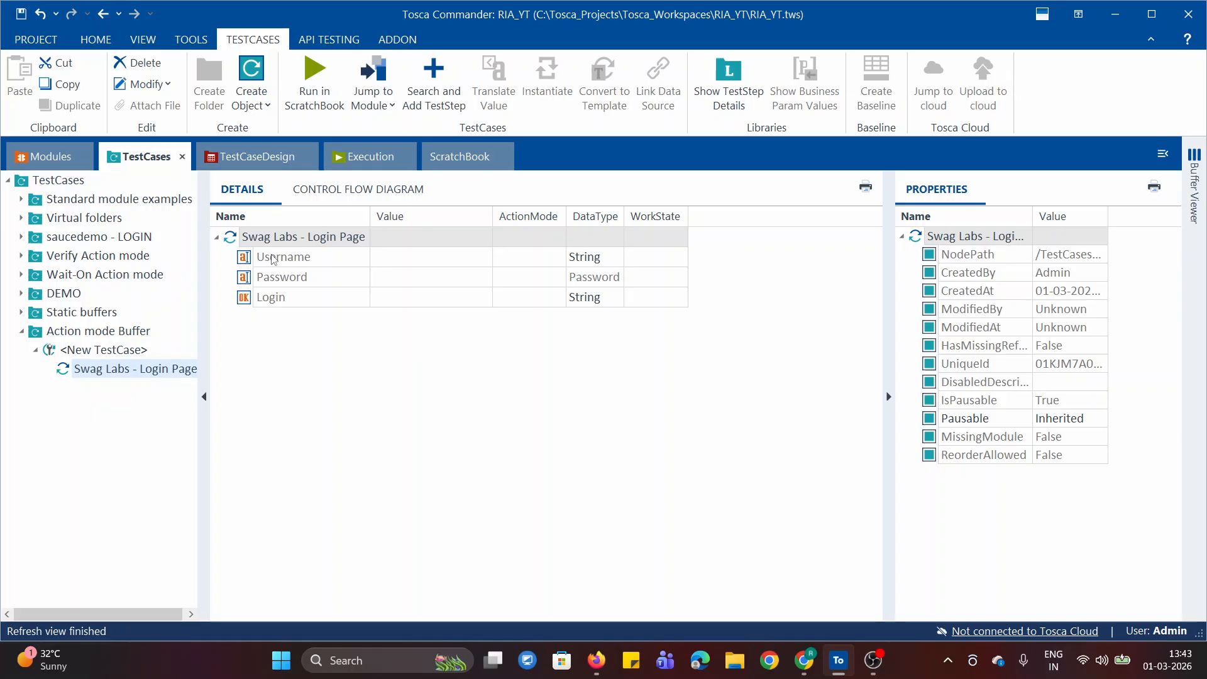
click(804, 660)
click(375, 25)
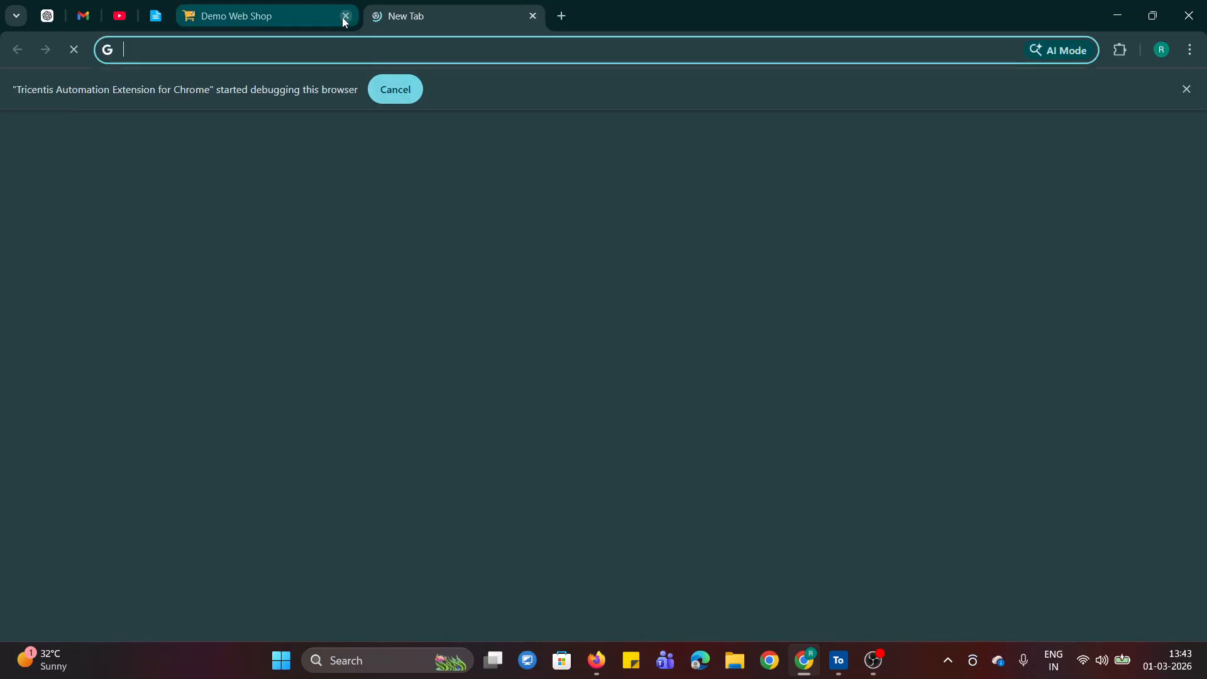
text(SAU)
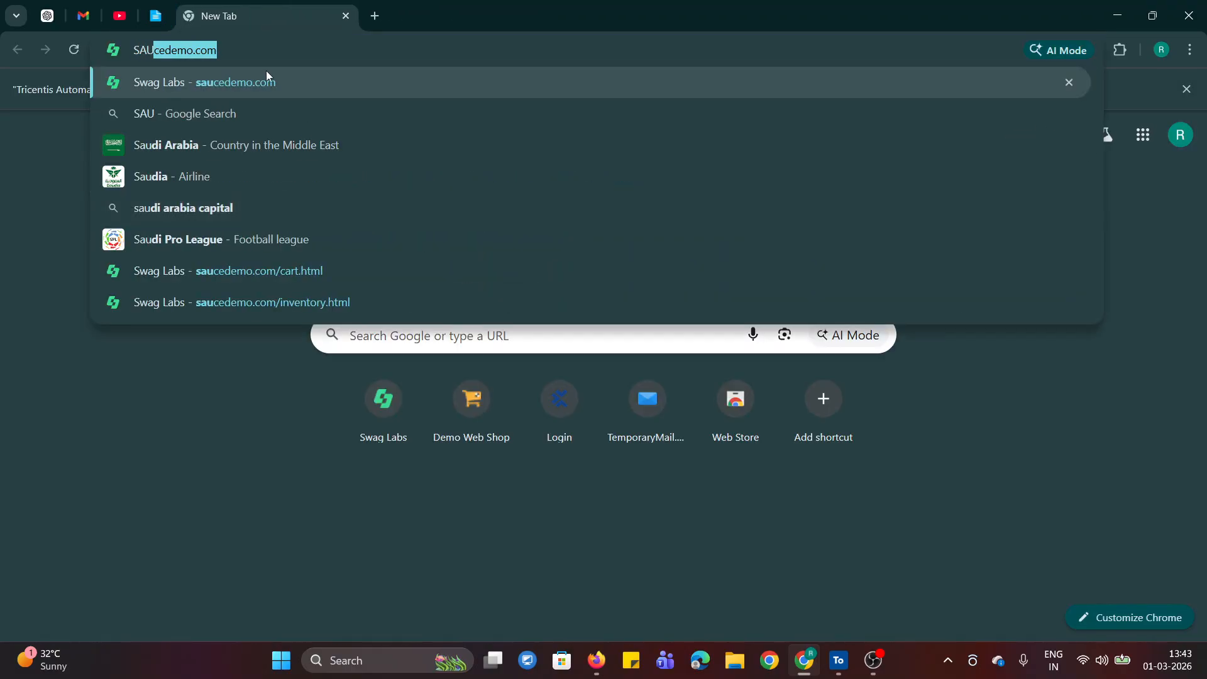
click(186, 80)
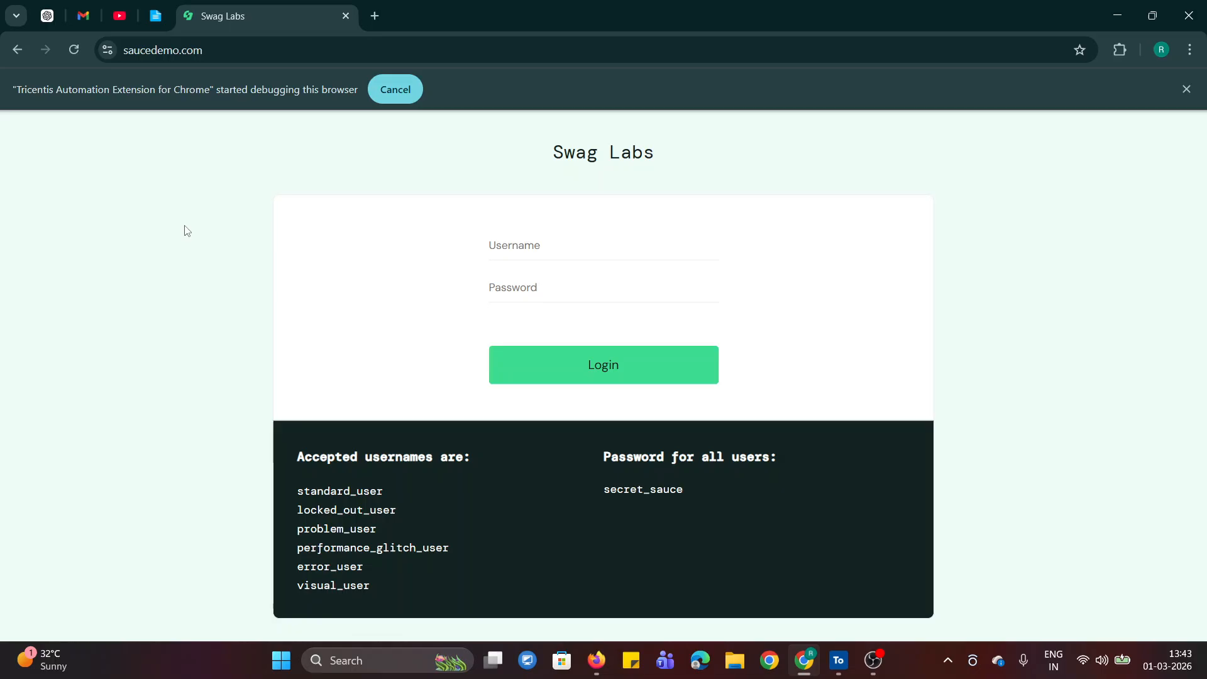
click(584, 236)
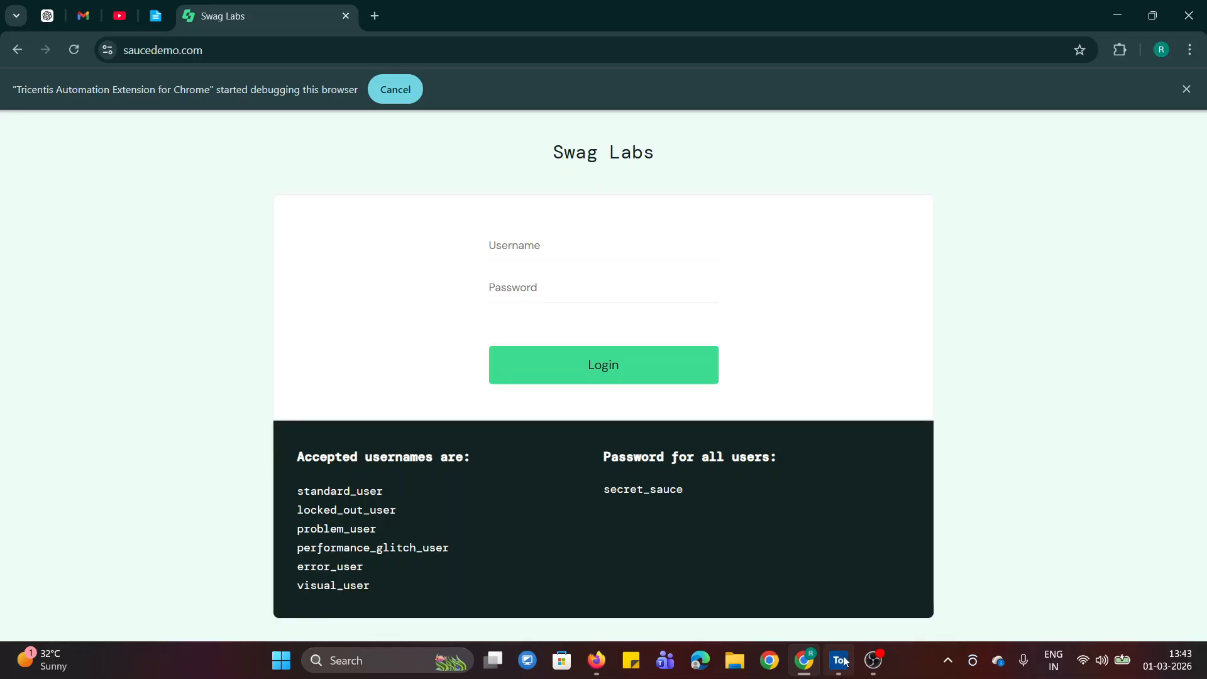
Switch back to Tosca Commander and view the value options for Username in the Swag Labs - Login Page test step
mouse_move(799, 662)
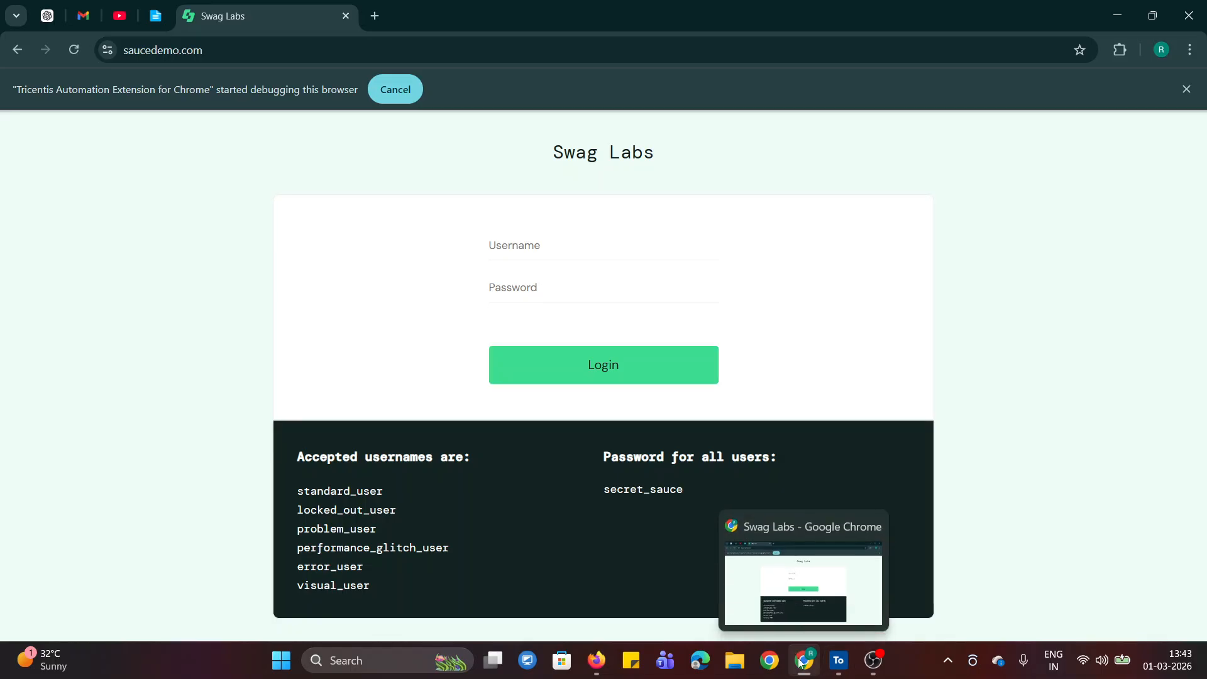
click(839, 660)
click(437, 259)
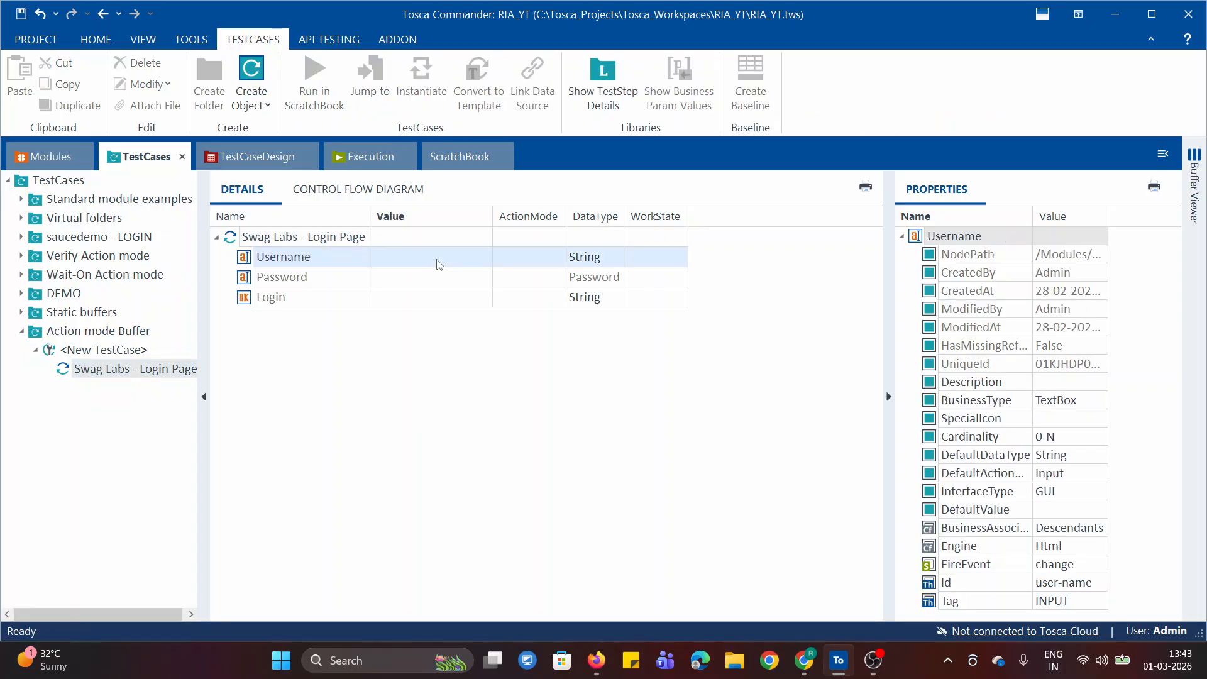
click(438, 259)
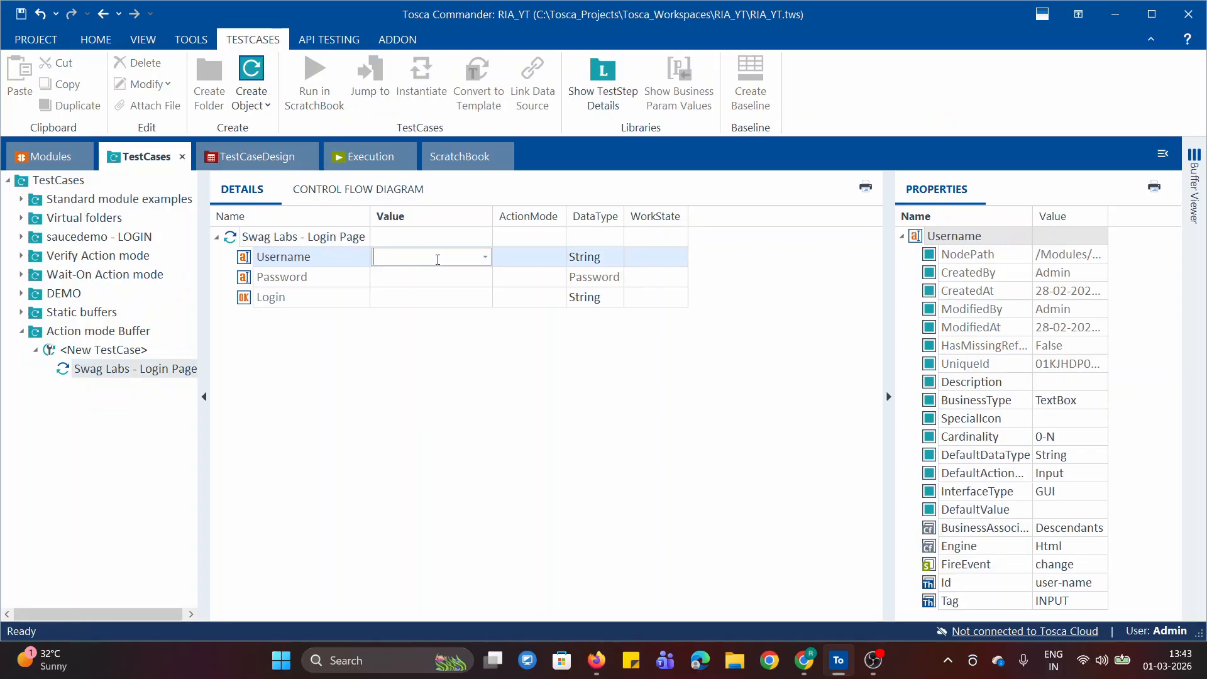
click(490, 260)
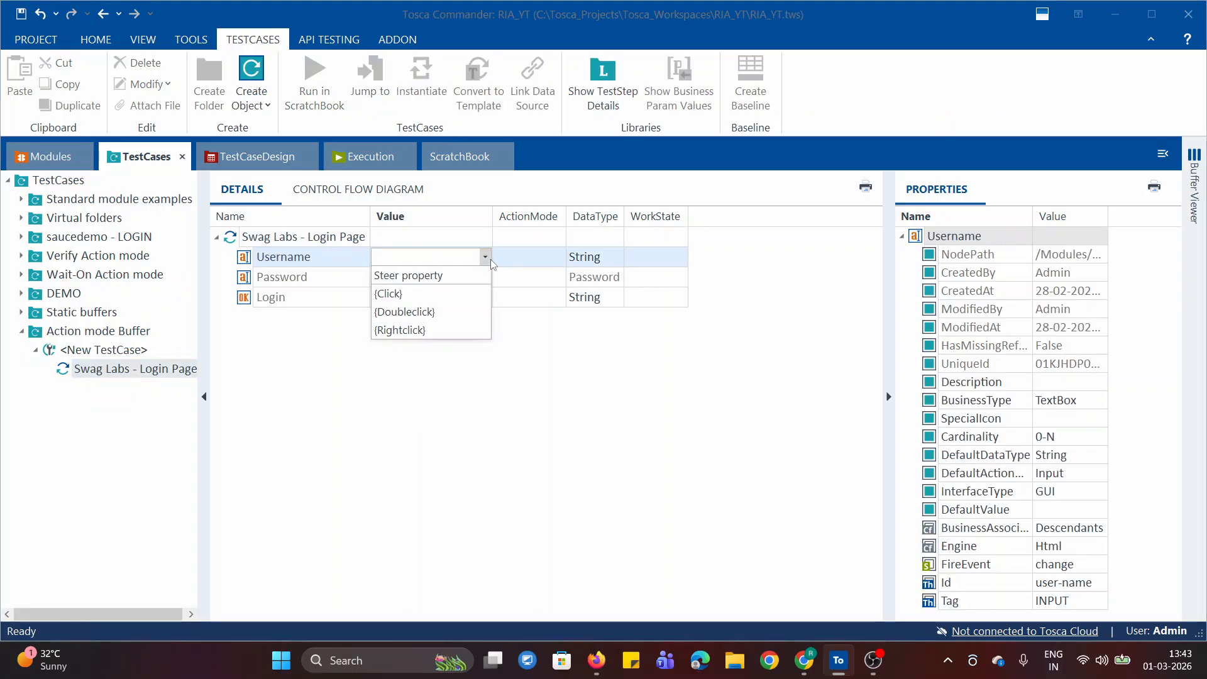
click(591, 401)
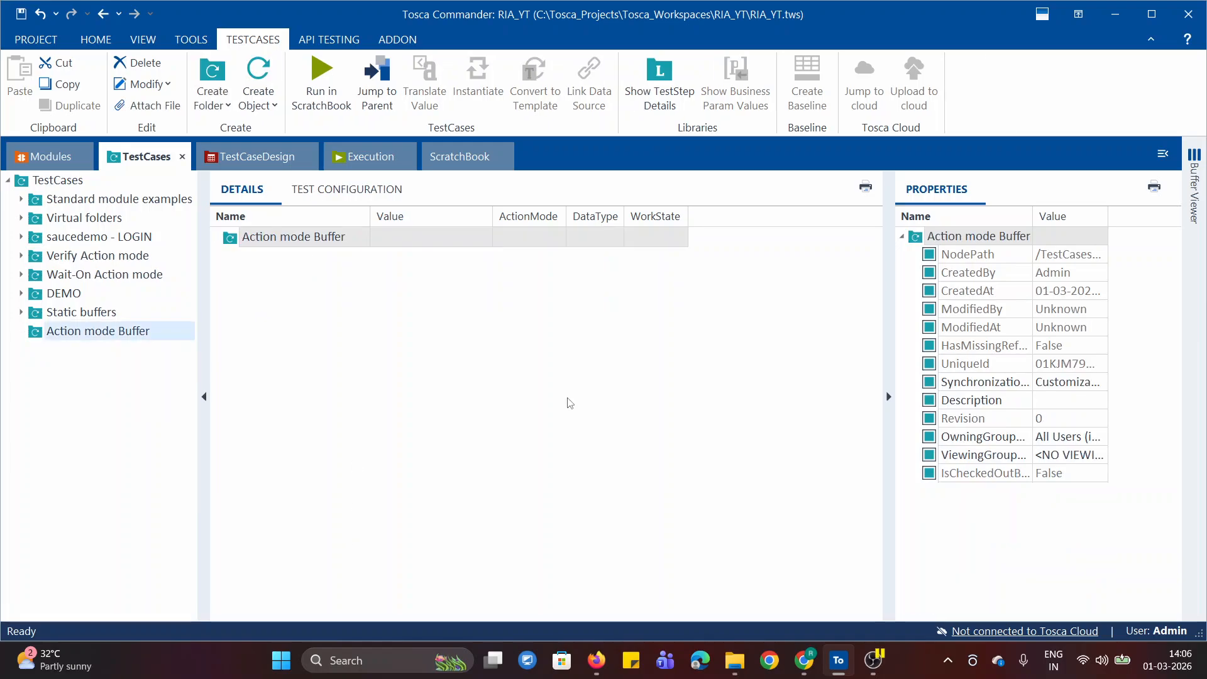
key(F2)
text(4)
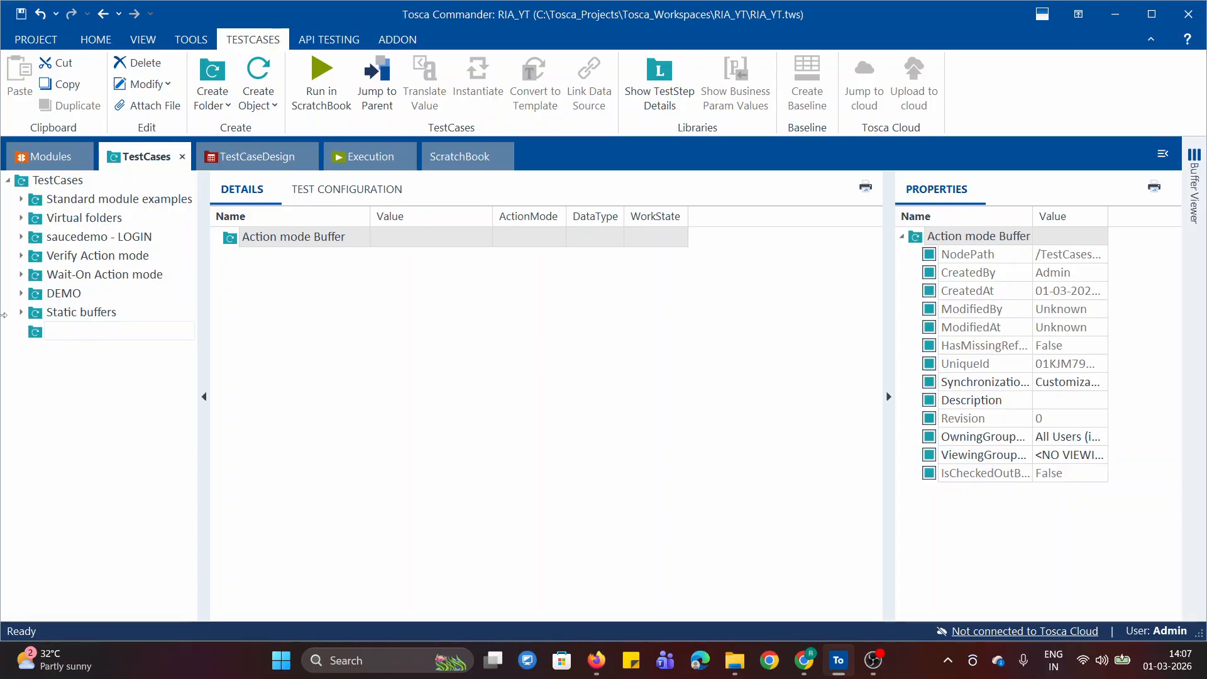
right_click(26, 334)
click(91, 12)
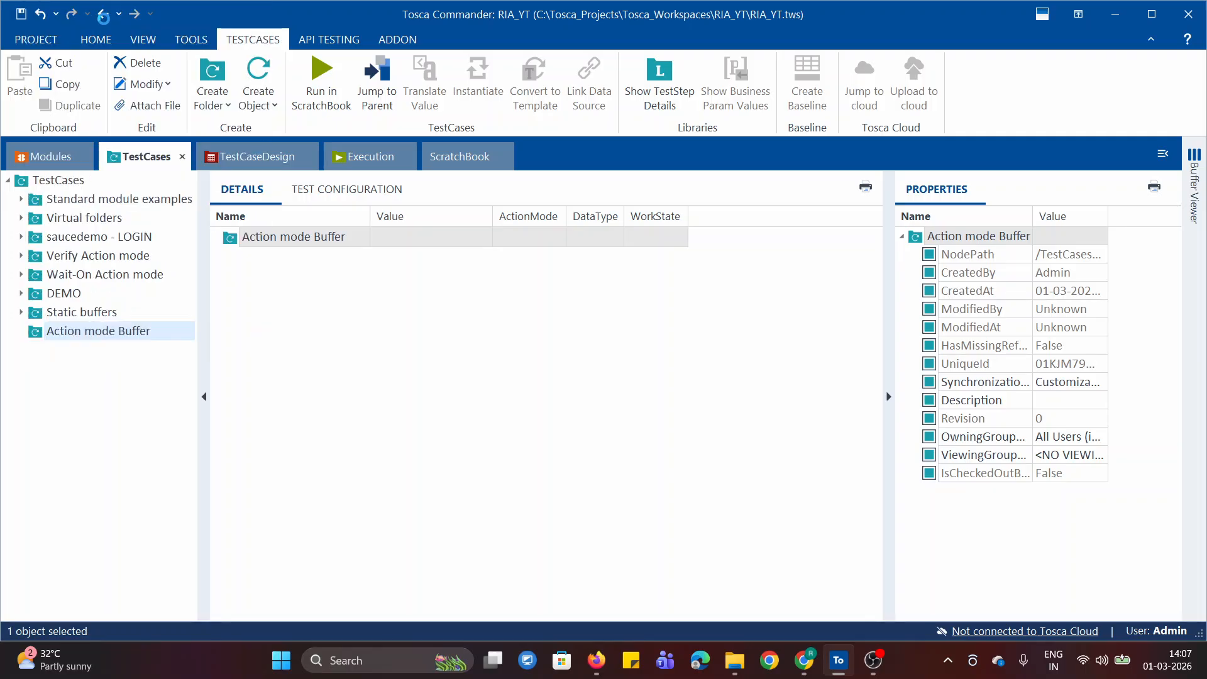
Create a new folder under TestCases and name it Action Mode Buffer
right_click(21, 189)
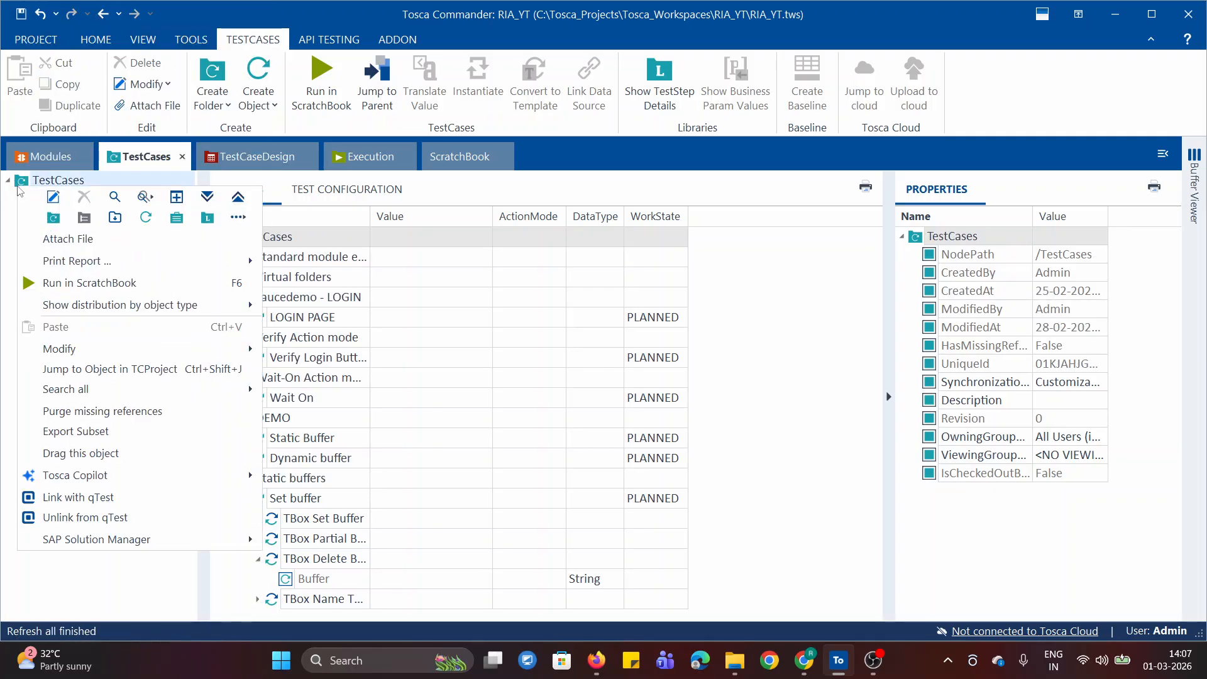
click(74, 233)
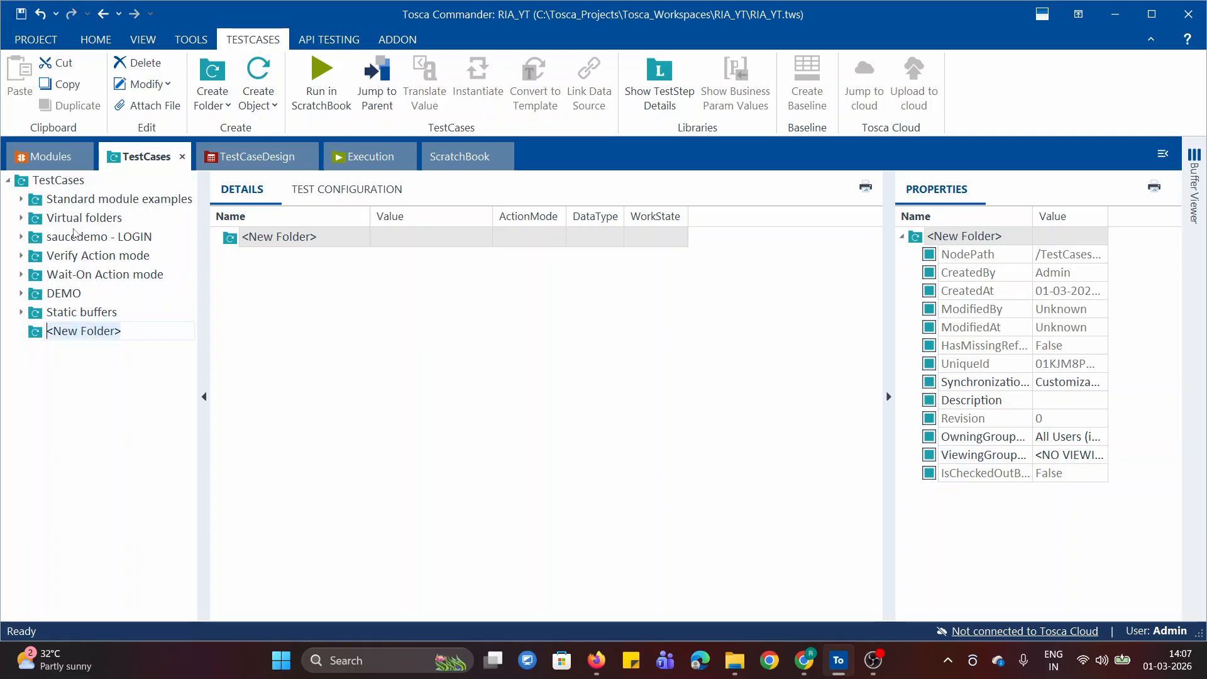
text(Action Mode)
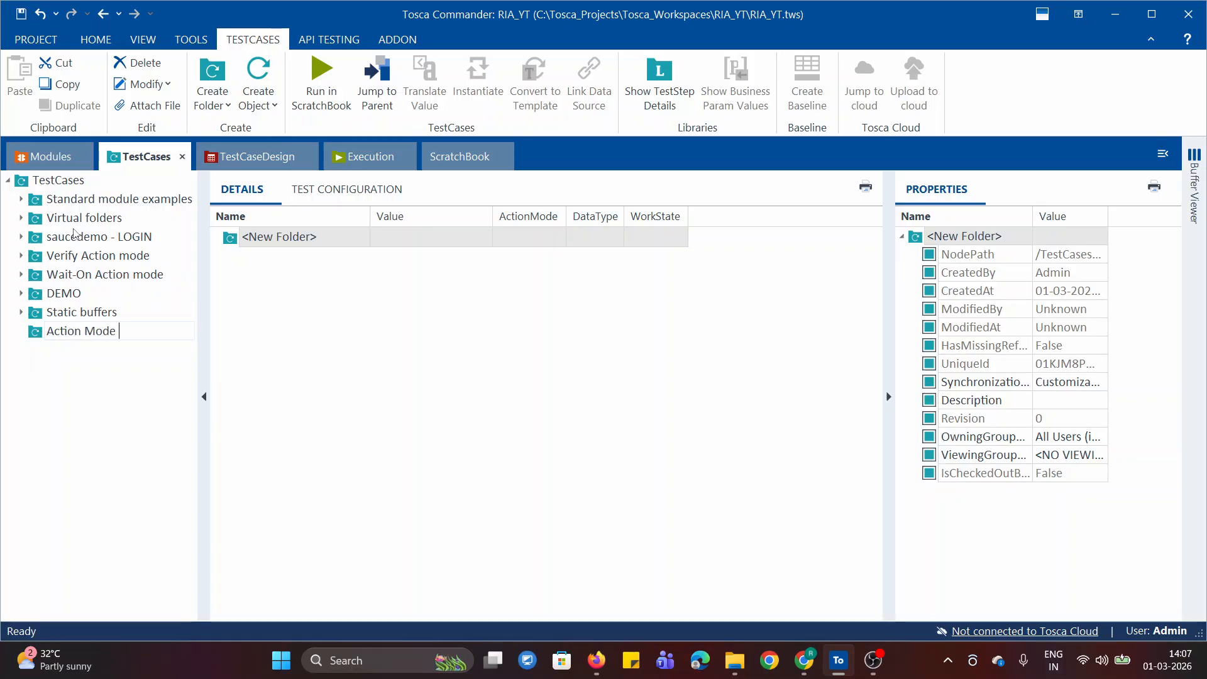
text( Buffer)
key(Return)
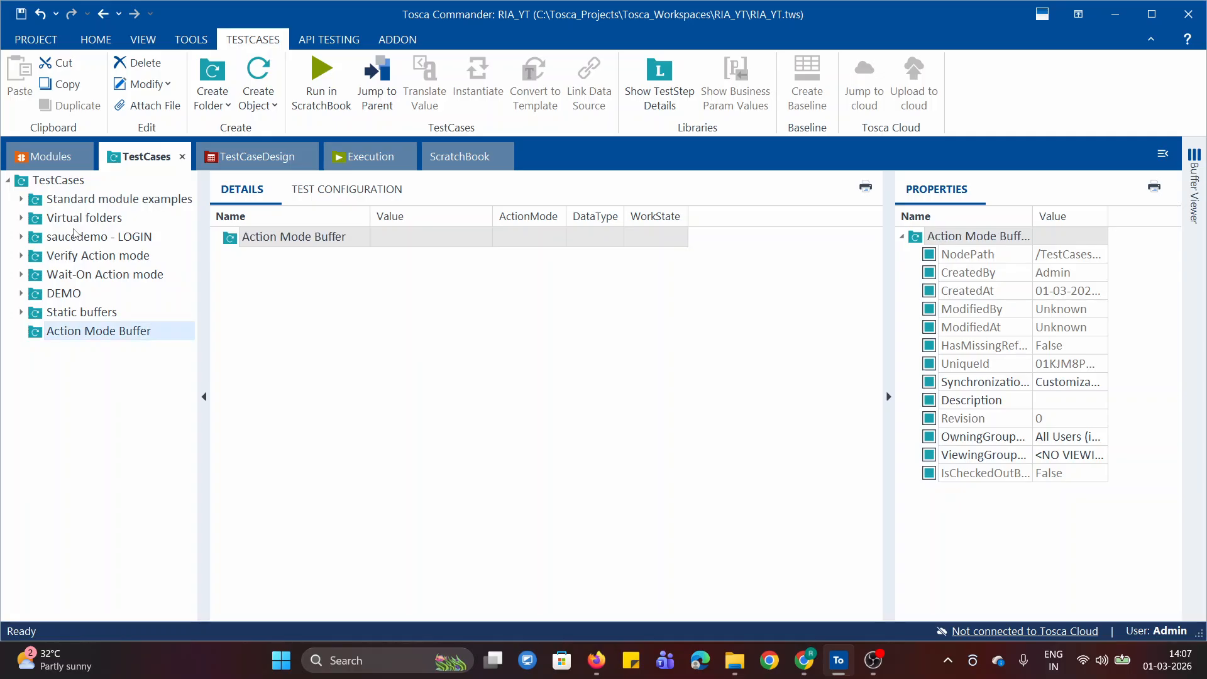
Create a test case in the Action Mode Buffer folder from the Swag Labs - Login Page module and expand its test step
click(44, 157)
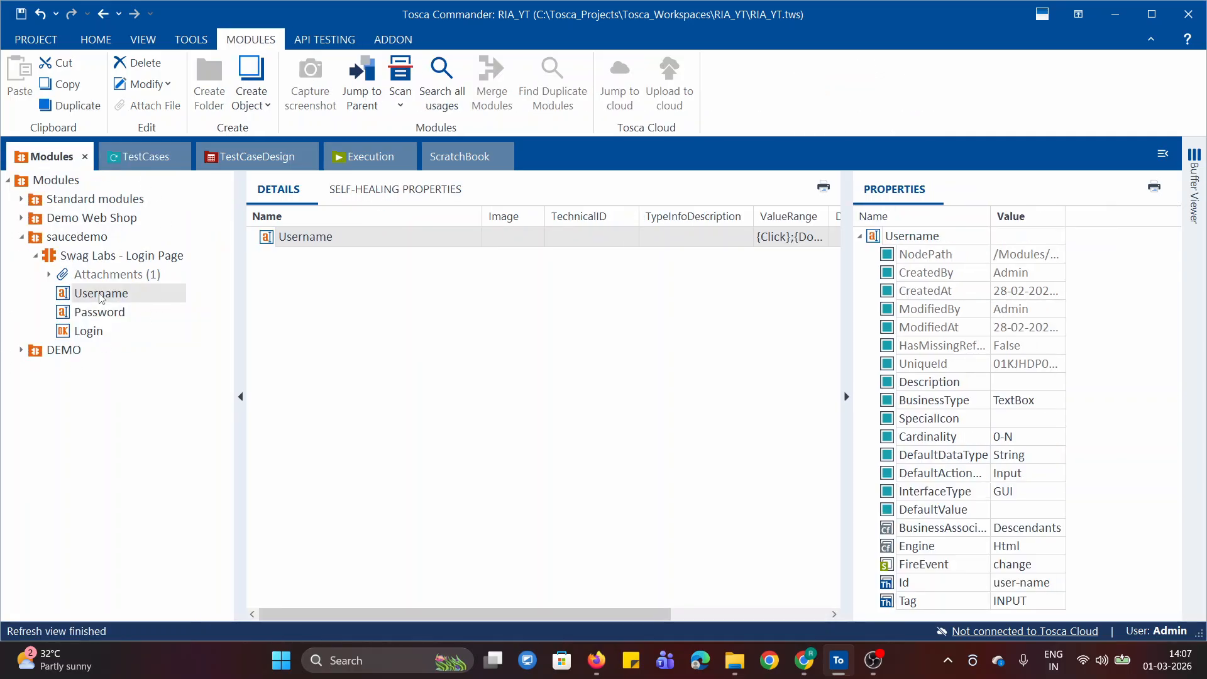
drag(53, 256, 41, 332)
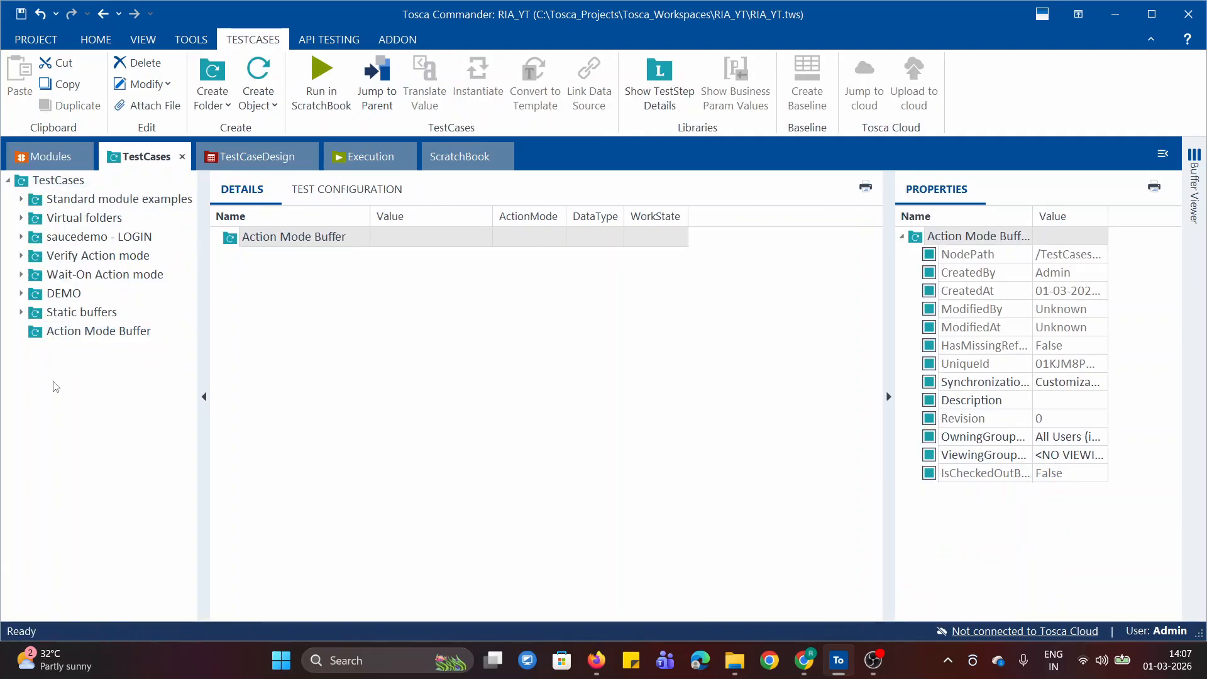
click(65, 353)
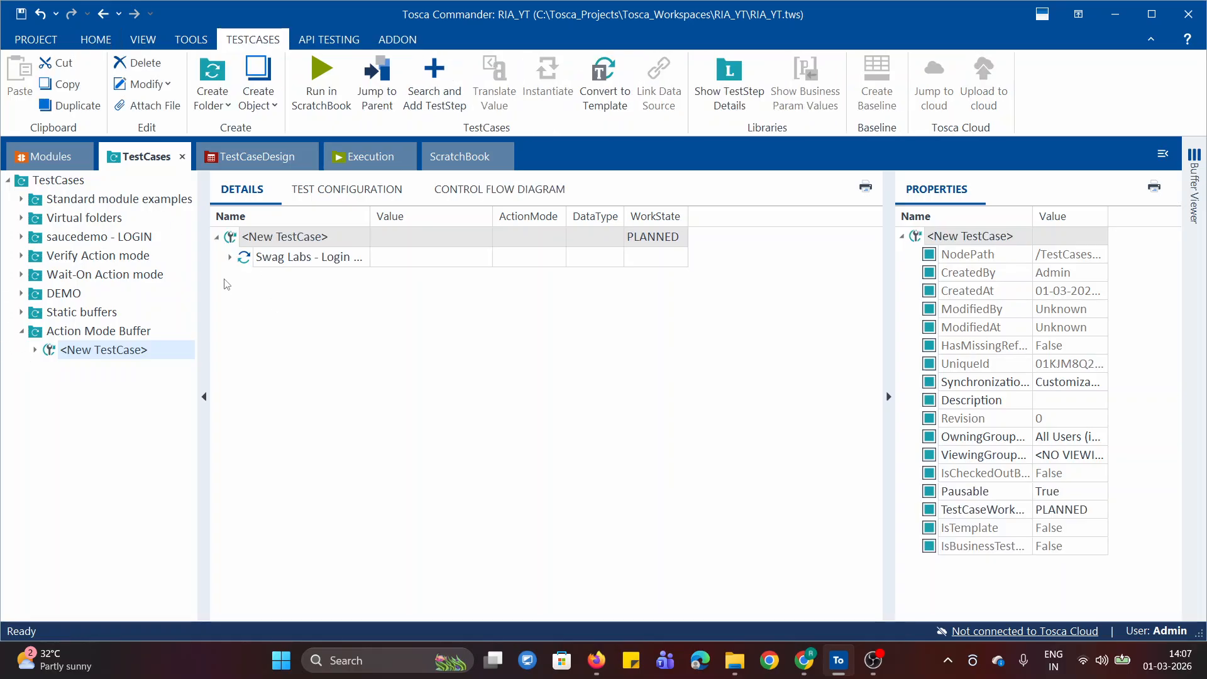
click(230, 258)
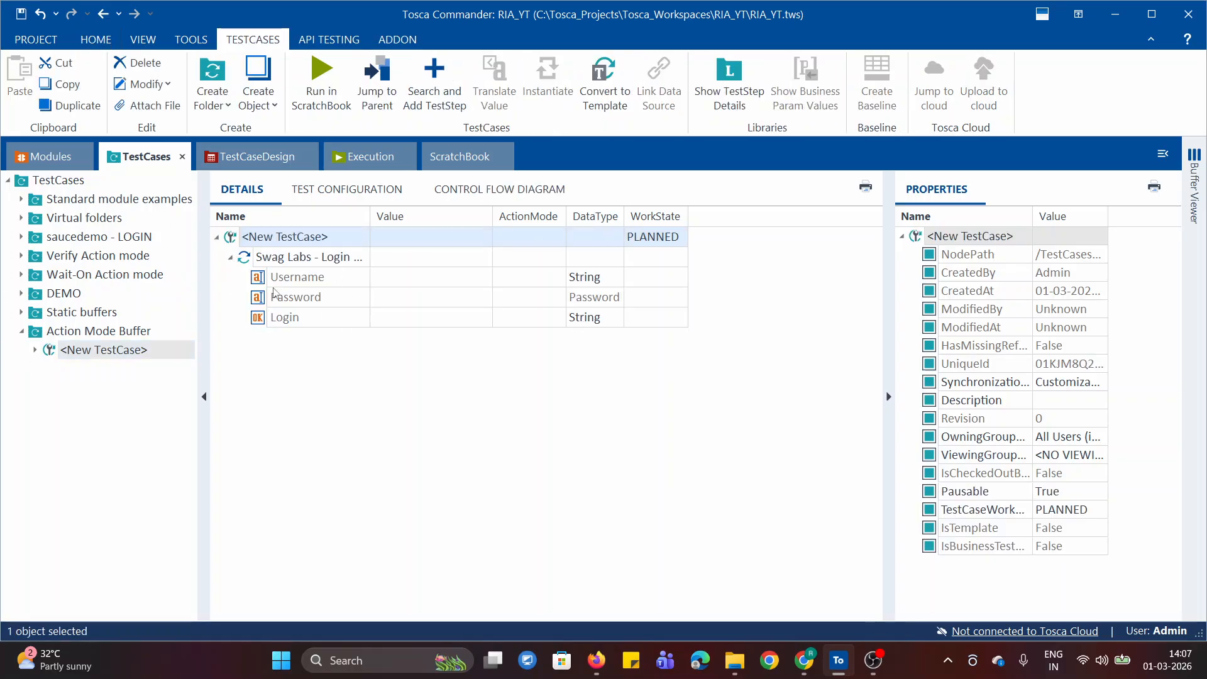
Set the Username value of the Swag Labs - Login Page test step to standard_user
click(254, 276)
click(47, 158)
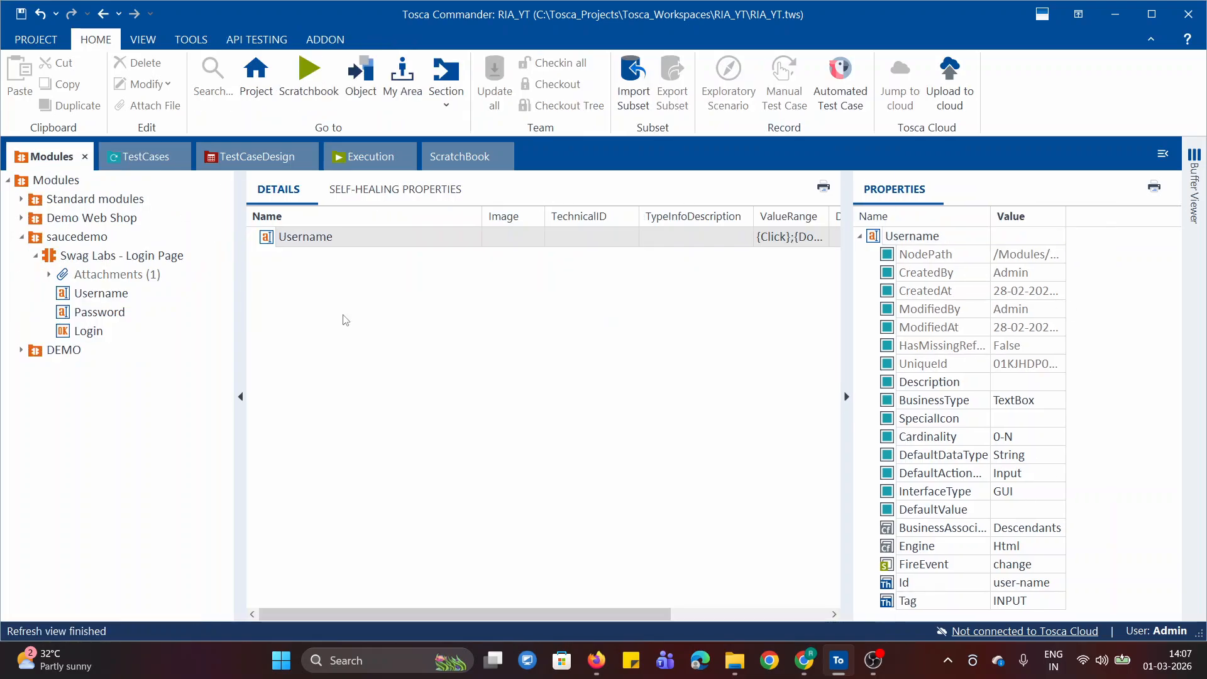
click(144, 157)
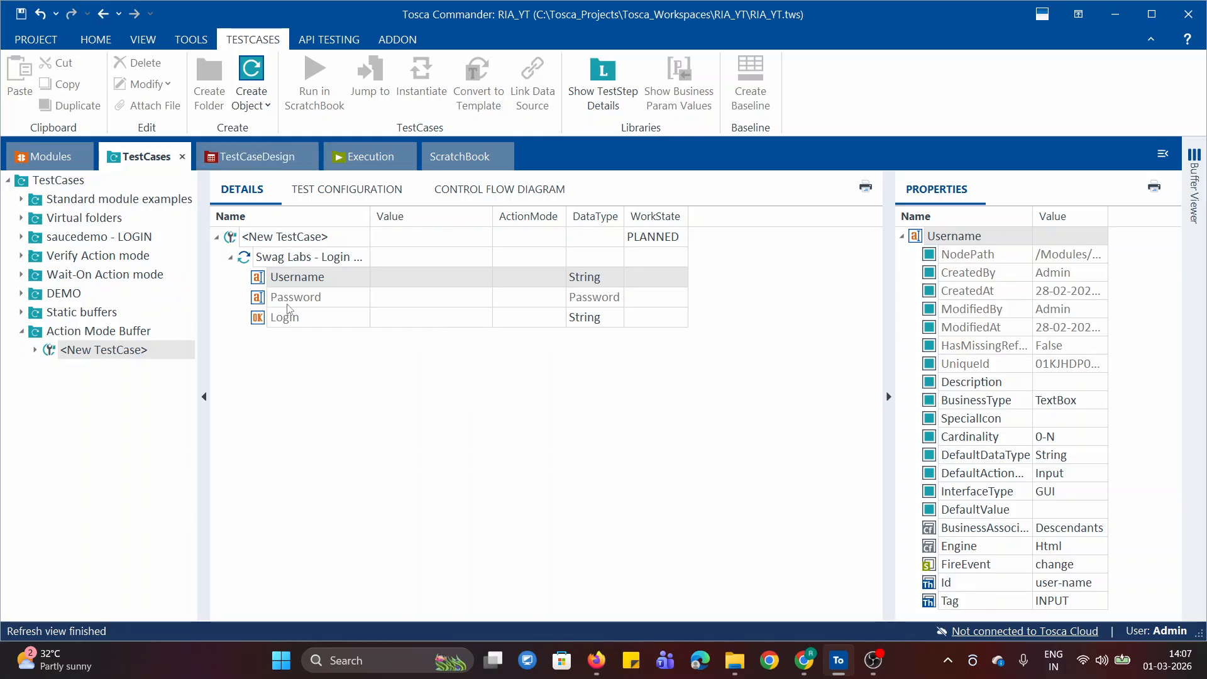
click(469, 280)
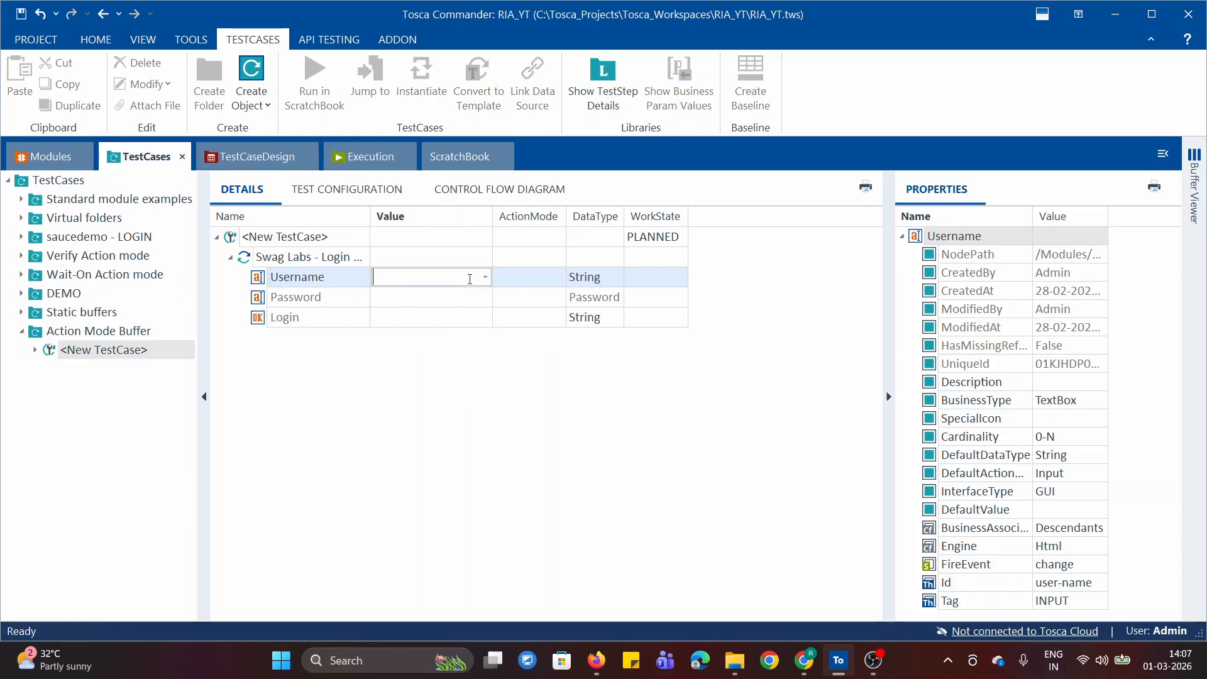
key(super+v)
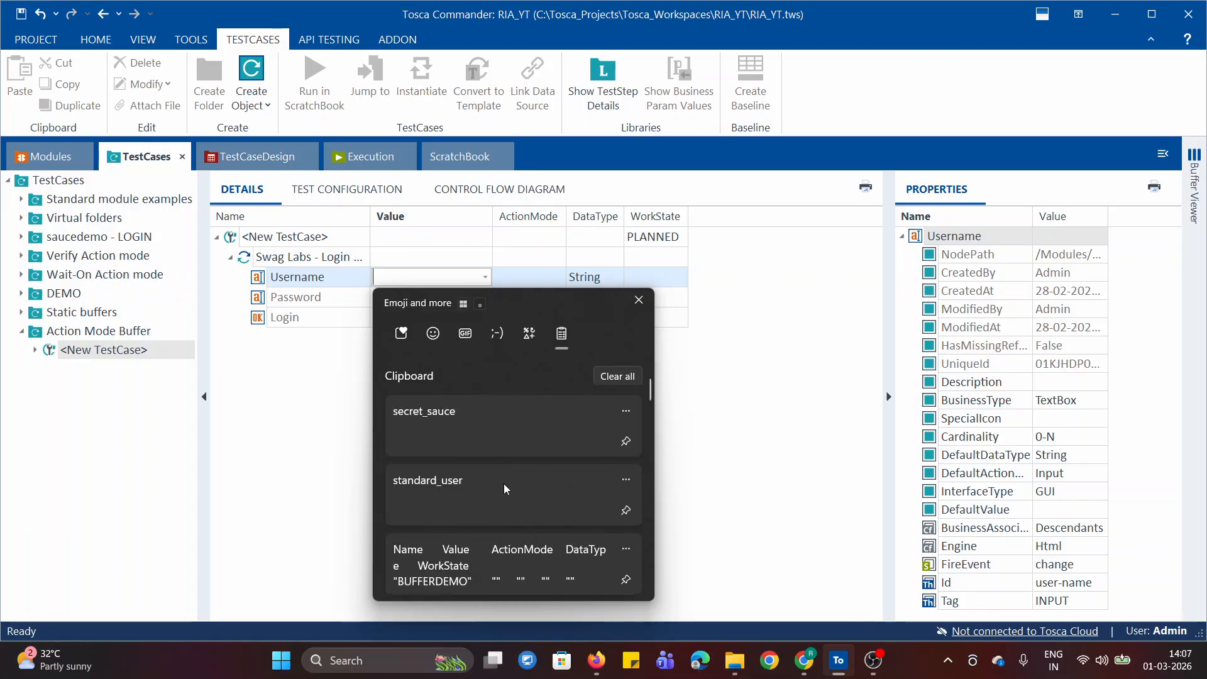
click(431, 488)
click(525, 284)
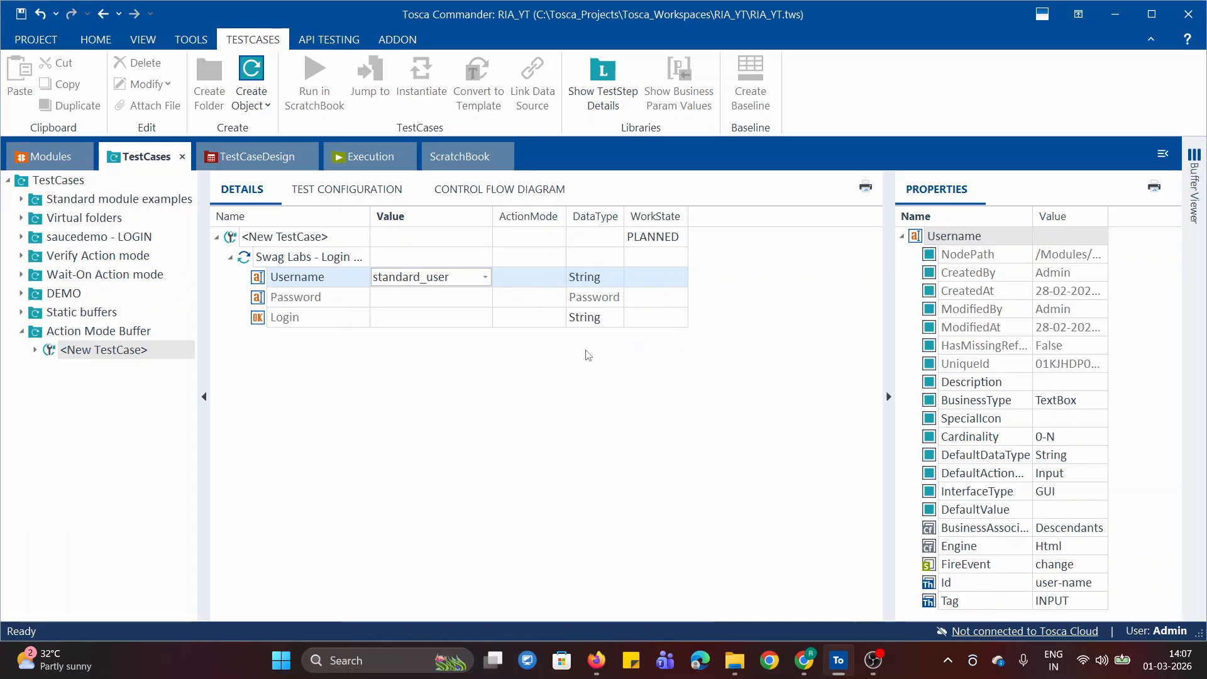
click(585, 356)
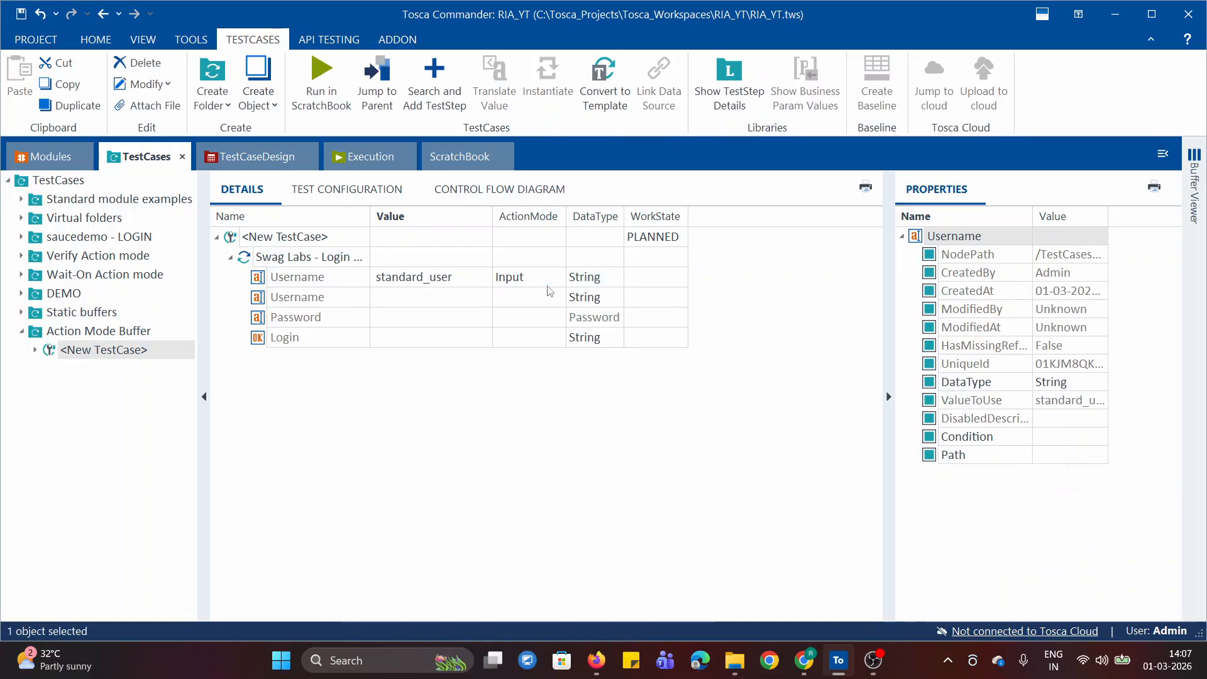
Set the second Username row to the value UserID with the action mode Buffer
click(426, 296)
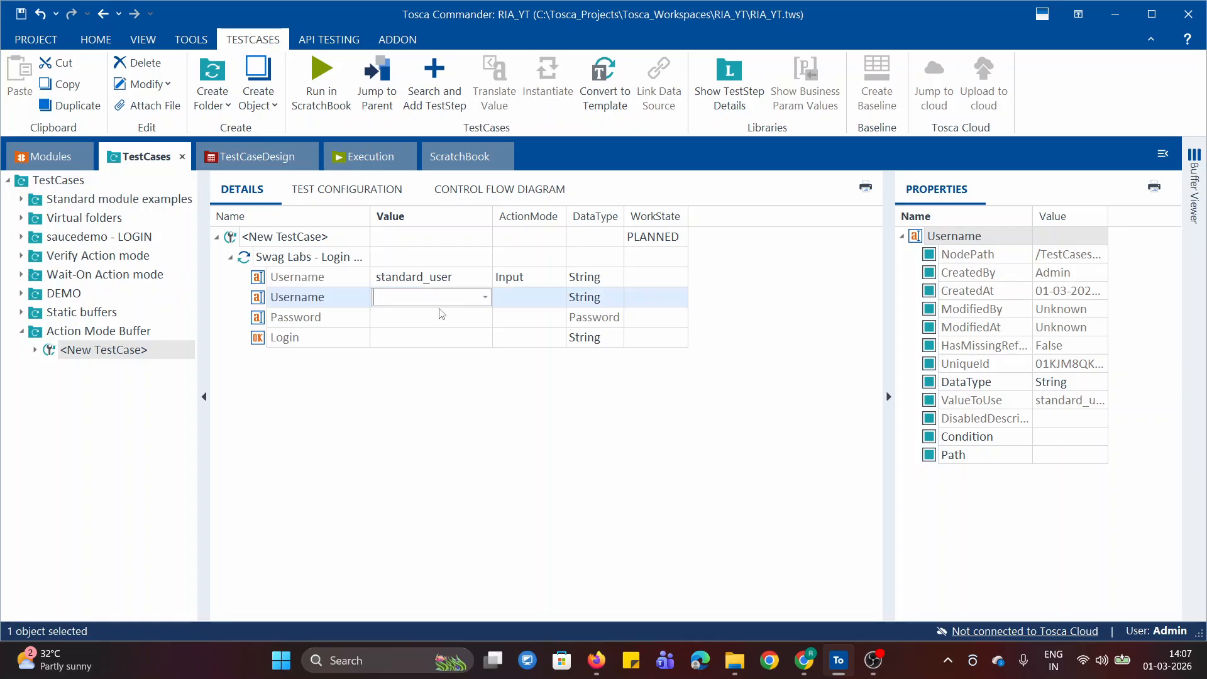
text(User)
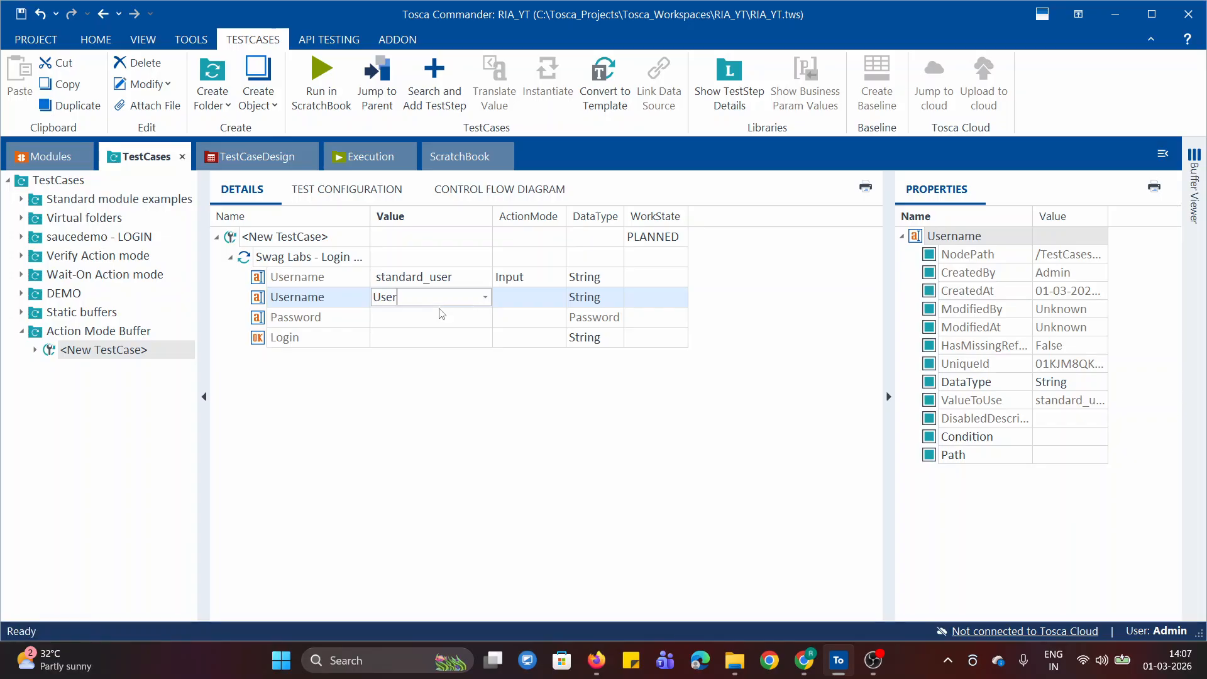
text(ID)
click(553, 296)
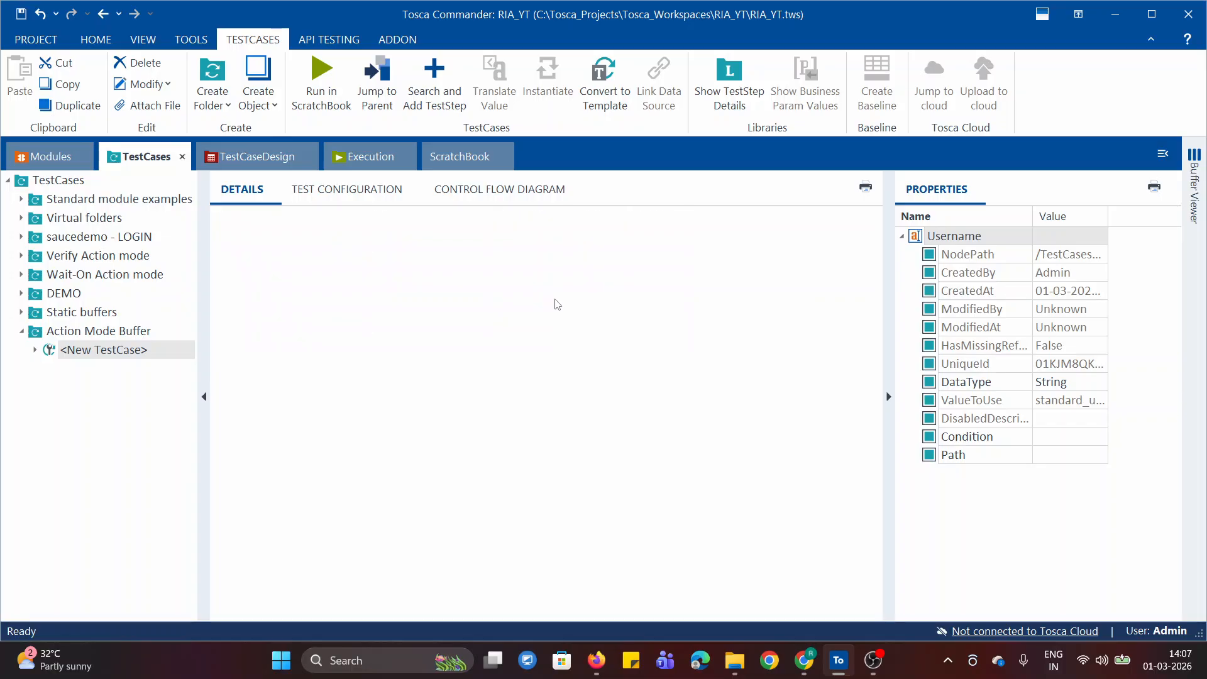
click(560, 298)
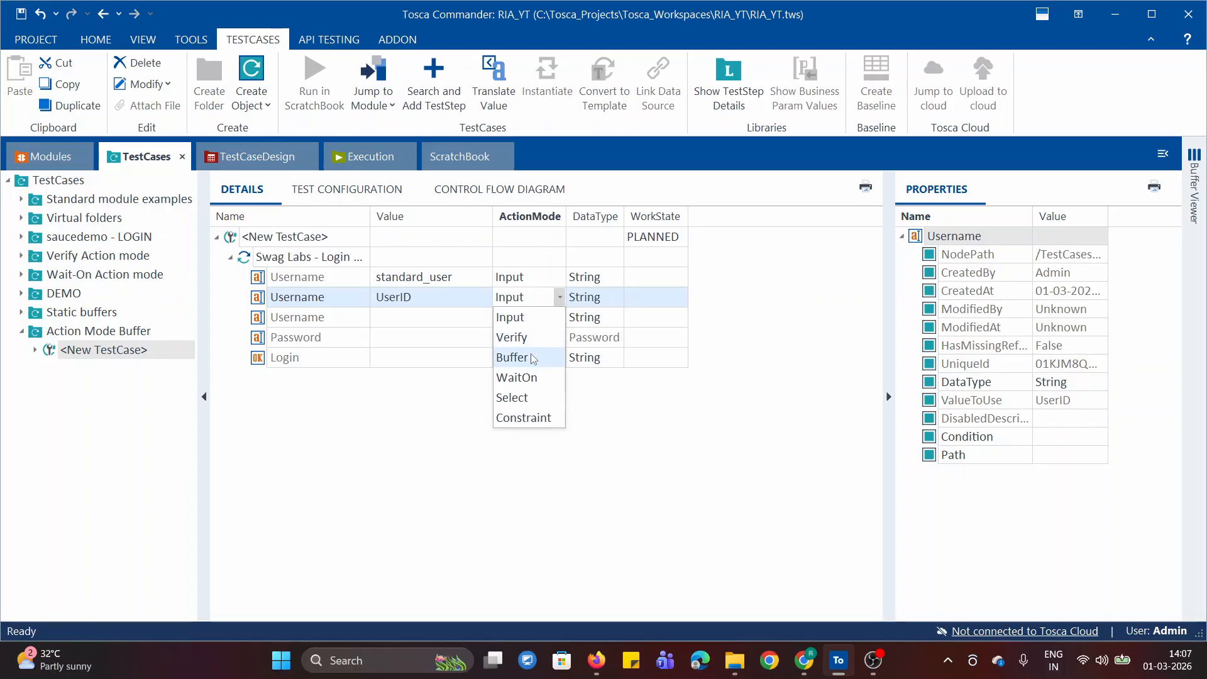
click(534, 357)
Enter the account password as the Password value and set that row's data type to String
click(430, 343)
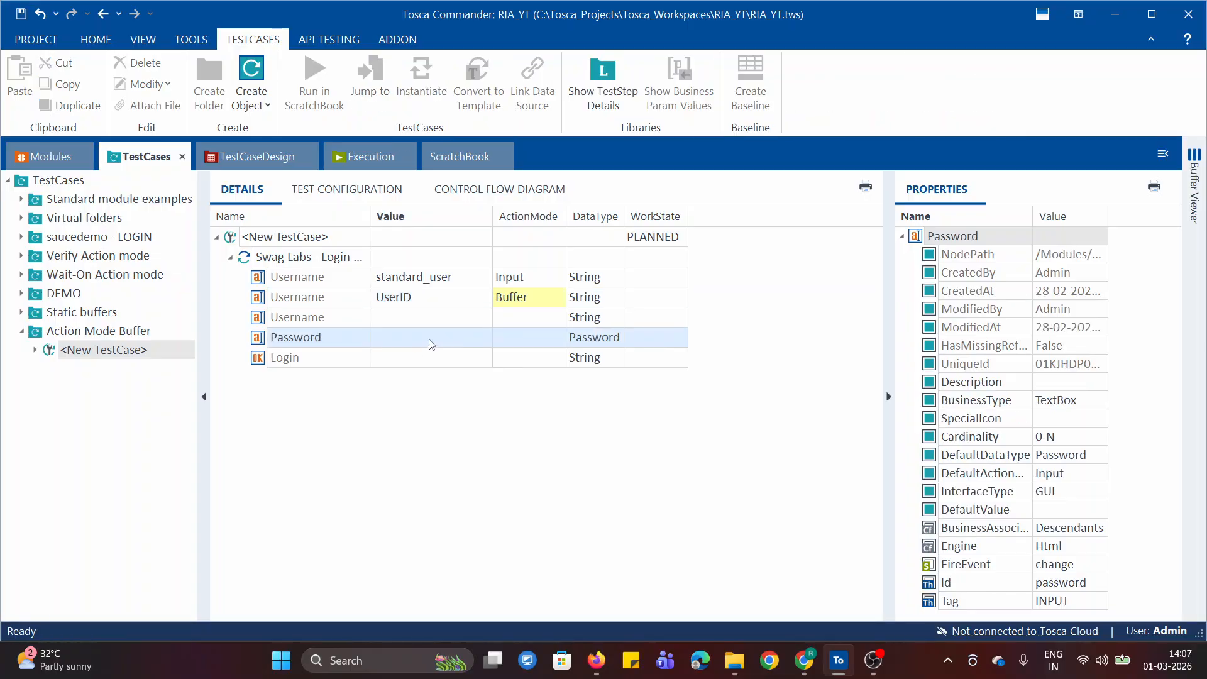
click(402, 339)
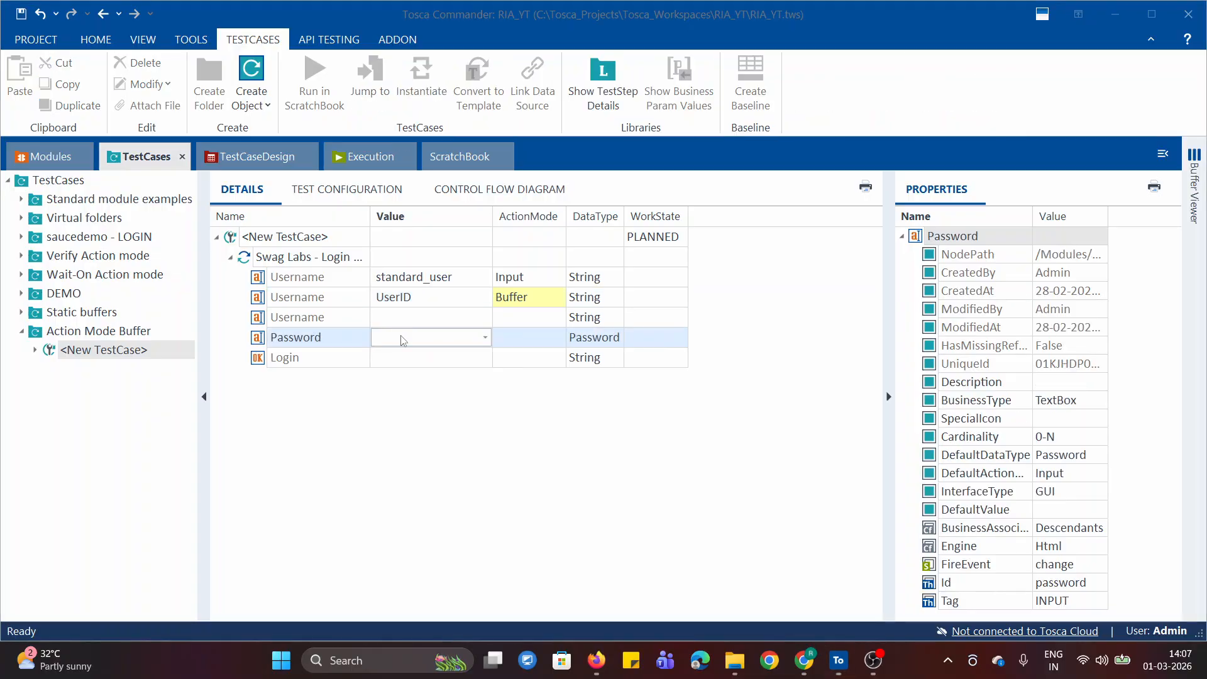
key(super)
key(Escape)
key(super+v)
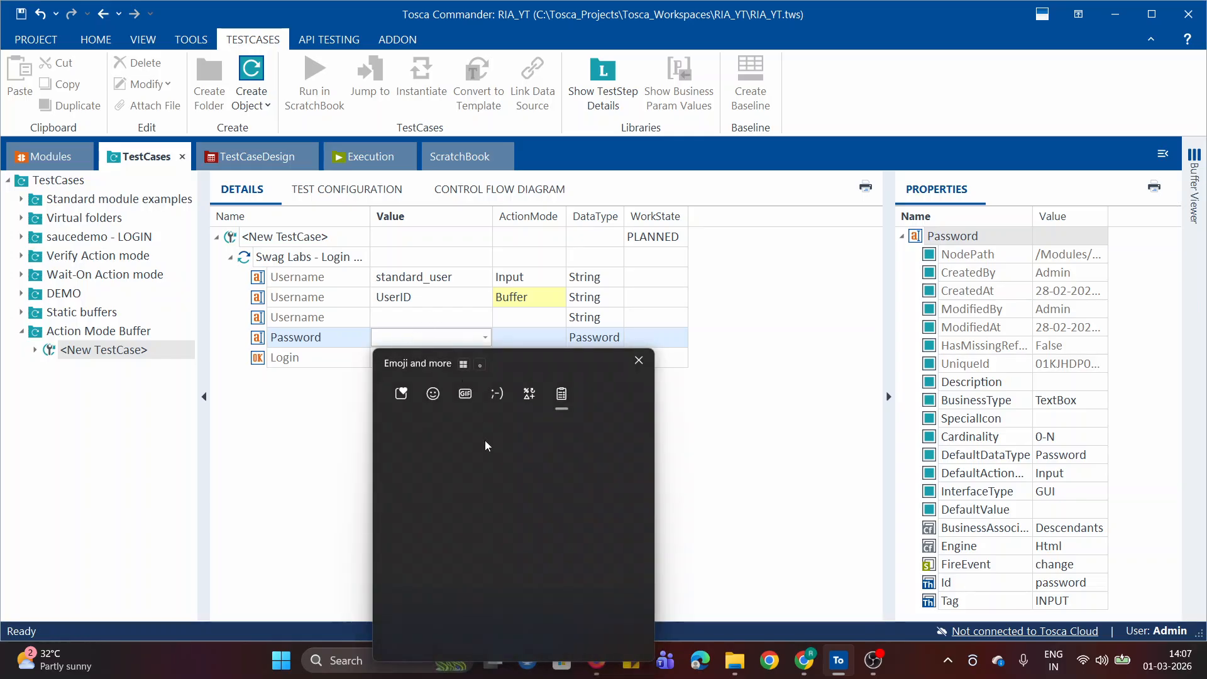
click(470, 487)
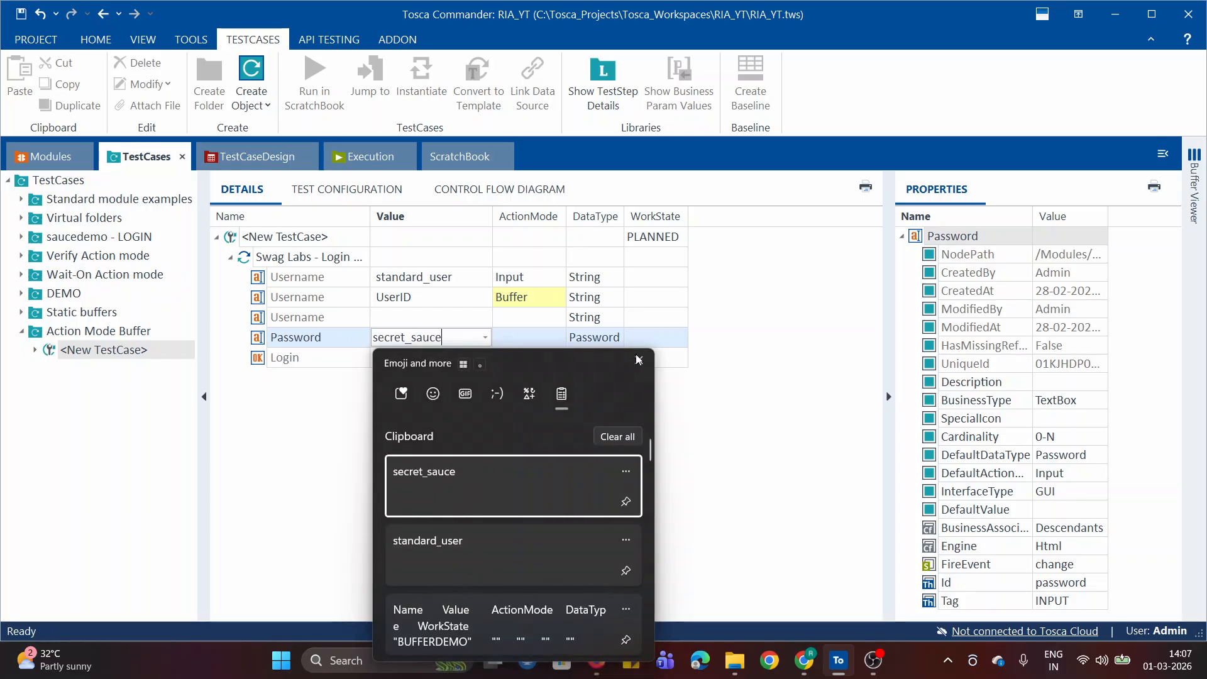
click(556, 345)
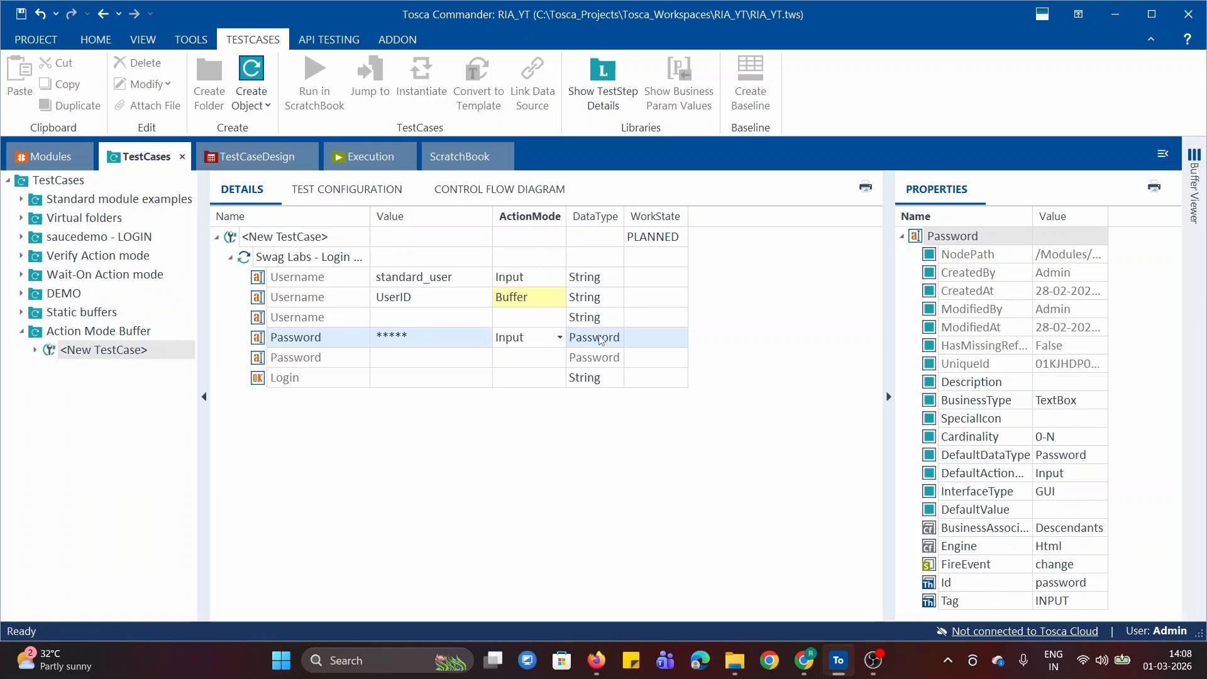
click(619, 336)
click(618, 337)
click(611, 364)
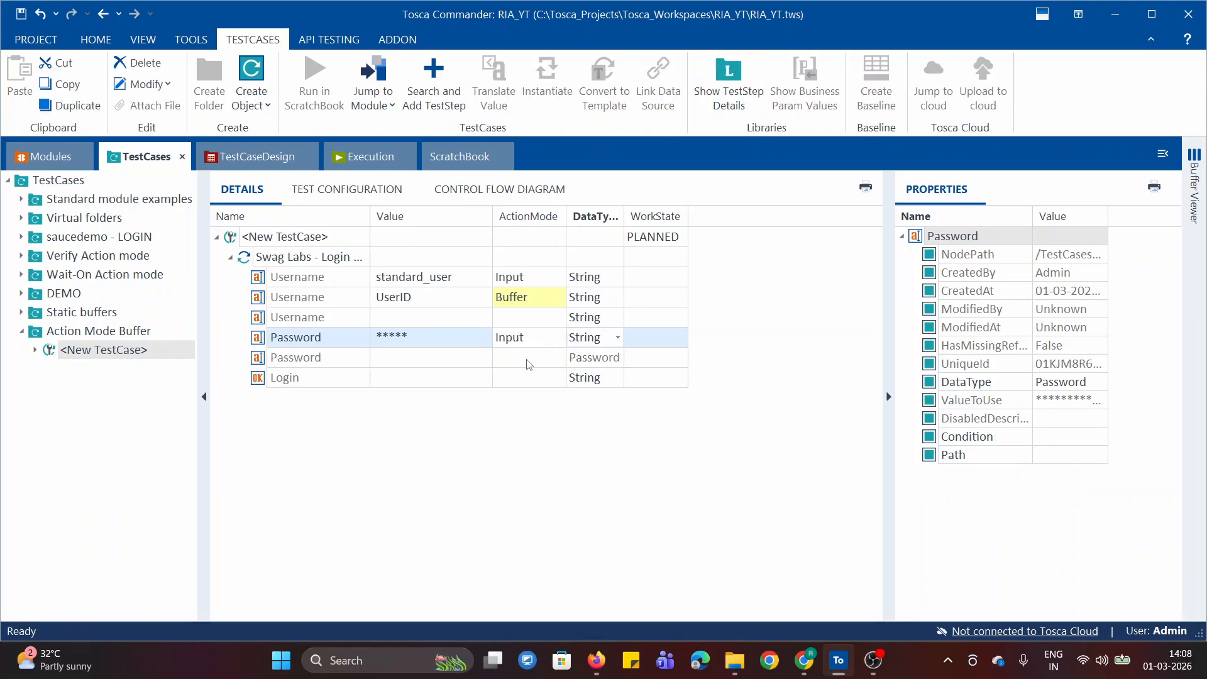
Set the second Password row to the action mode Buffer and the data type String
click(558, 359)
click(558, 358)
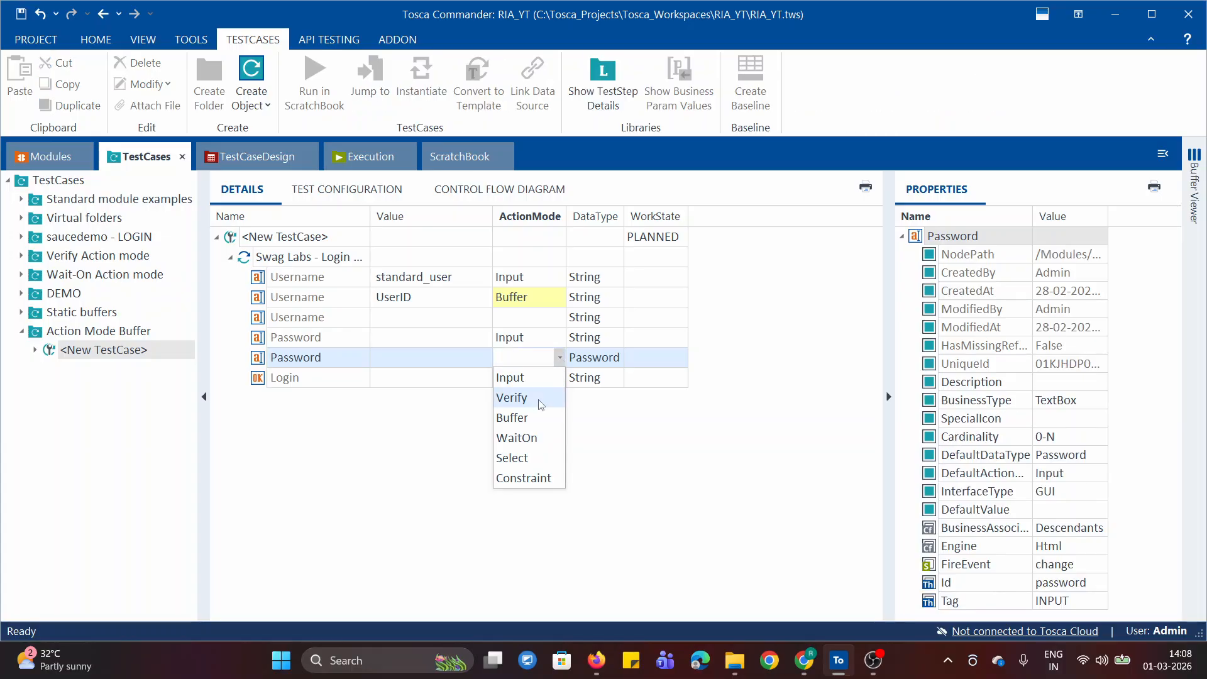
click(558, 361)
click(597, 357)
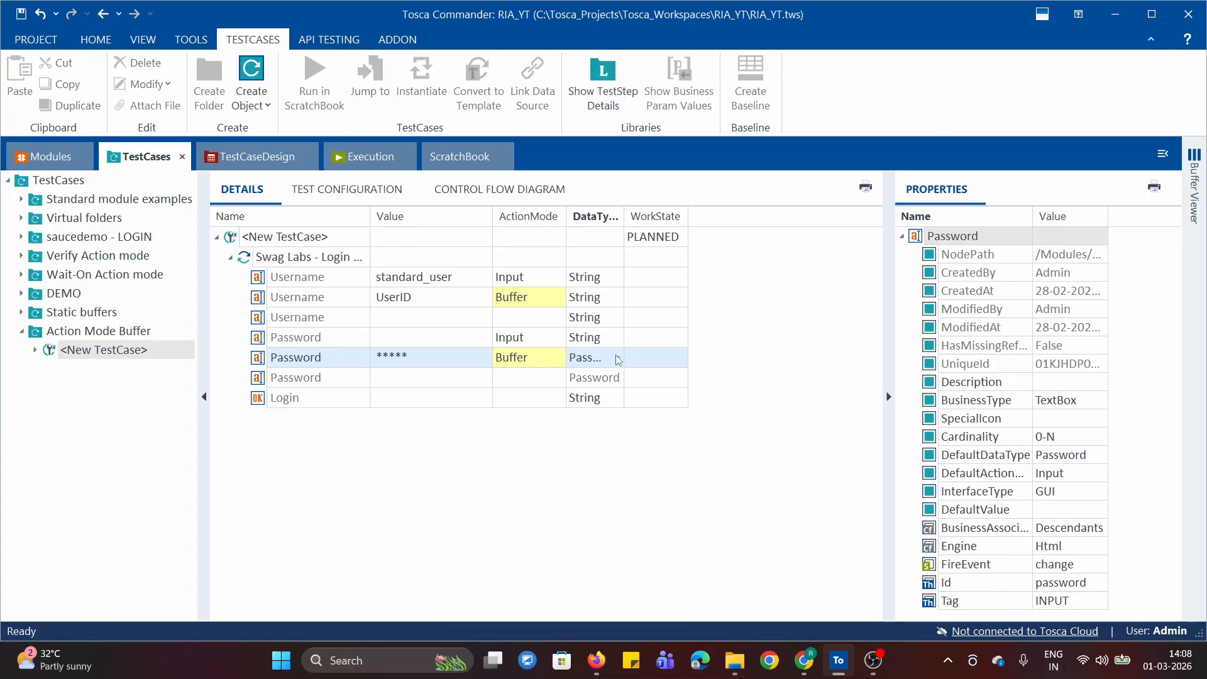
click(617, 357)
click(600, 378)
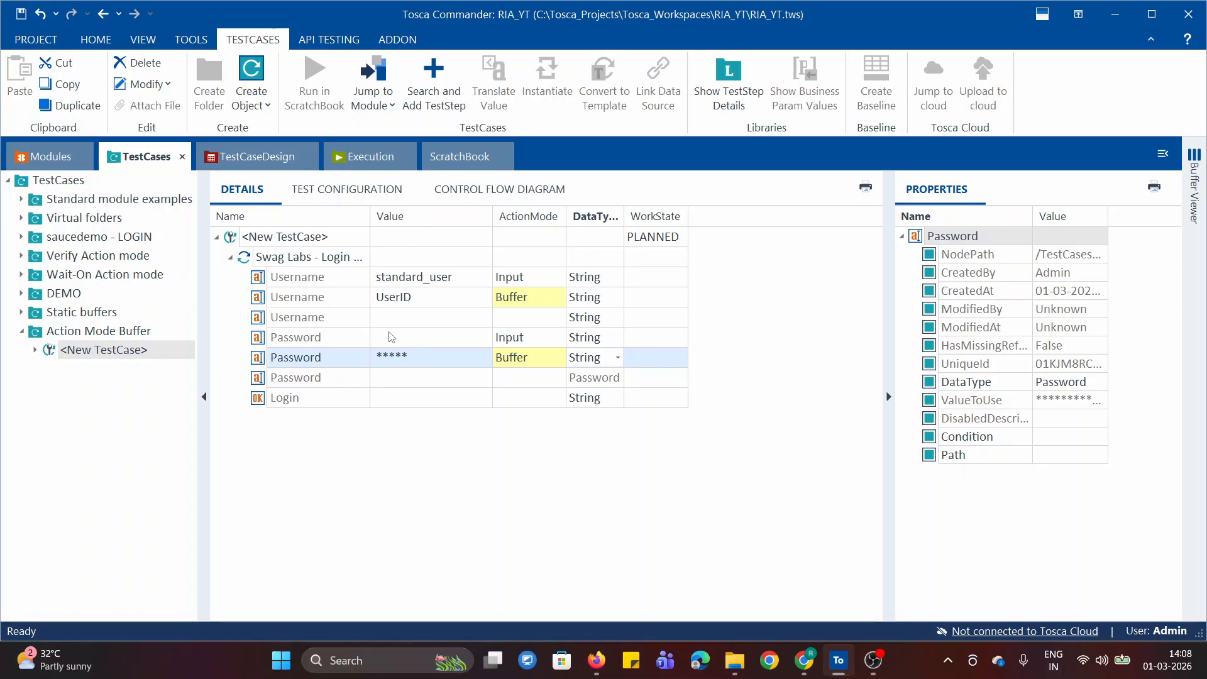
Re-enter the account password in the Password row that uses the action mode Input
click(430, 340)
key(super+v)
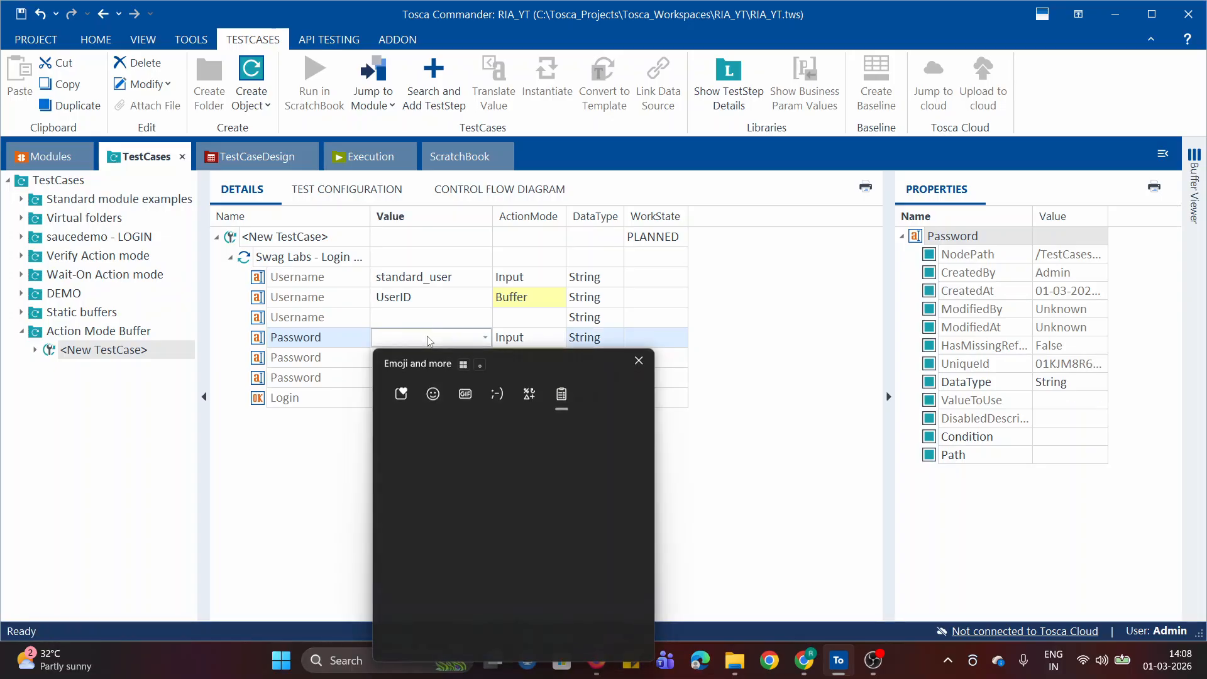
click(470, 481)
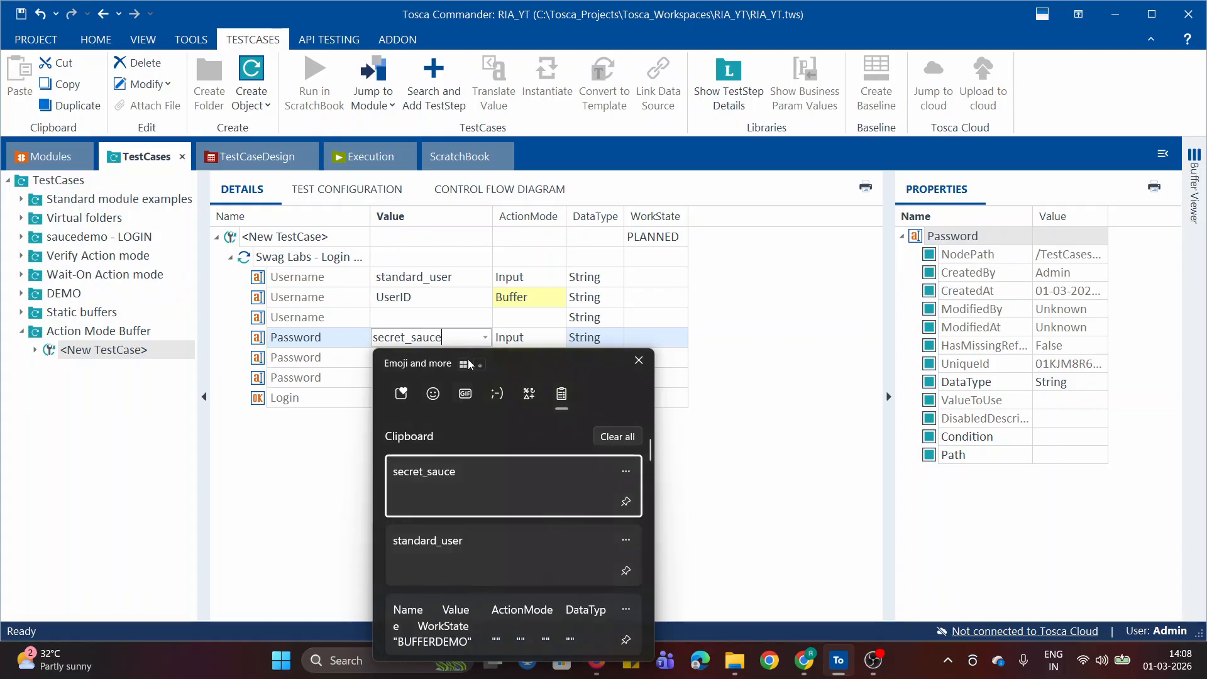
Name the buffer Password in the value of the Password row with the action mode Buffer
click(414, 359)
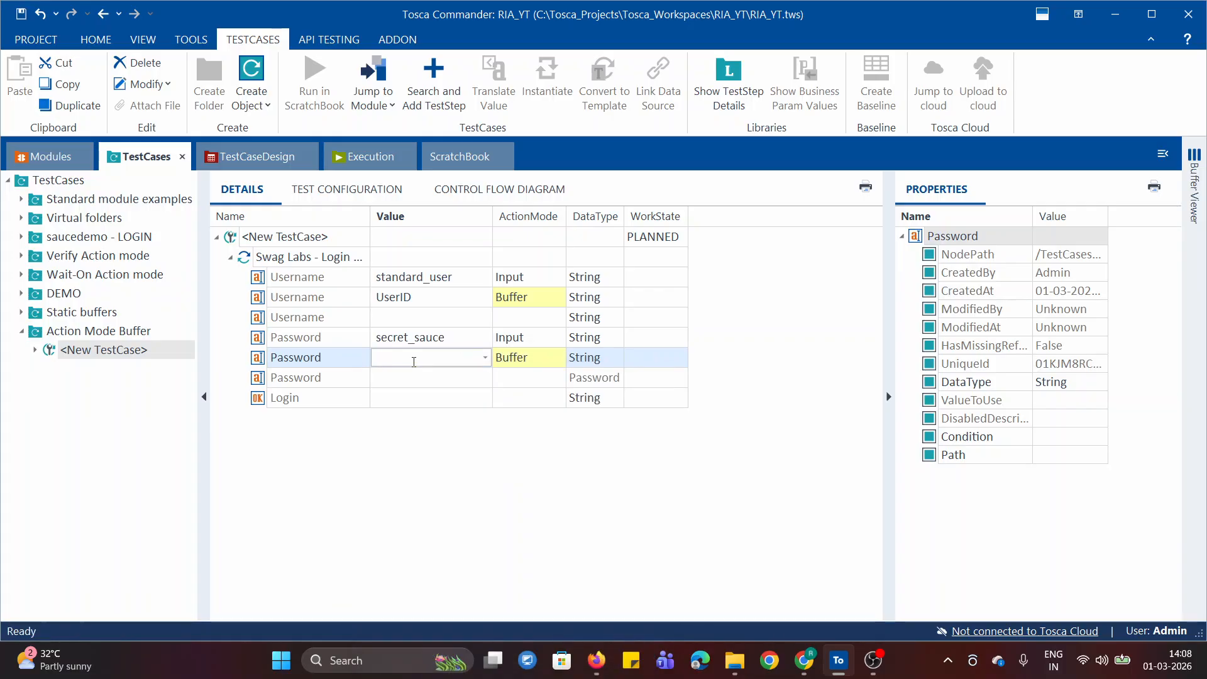
text(Passwr)
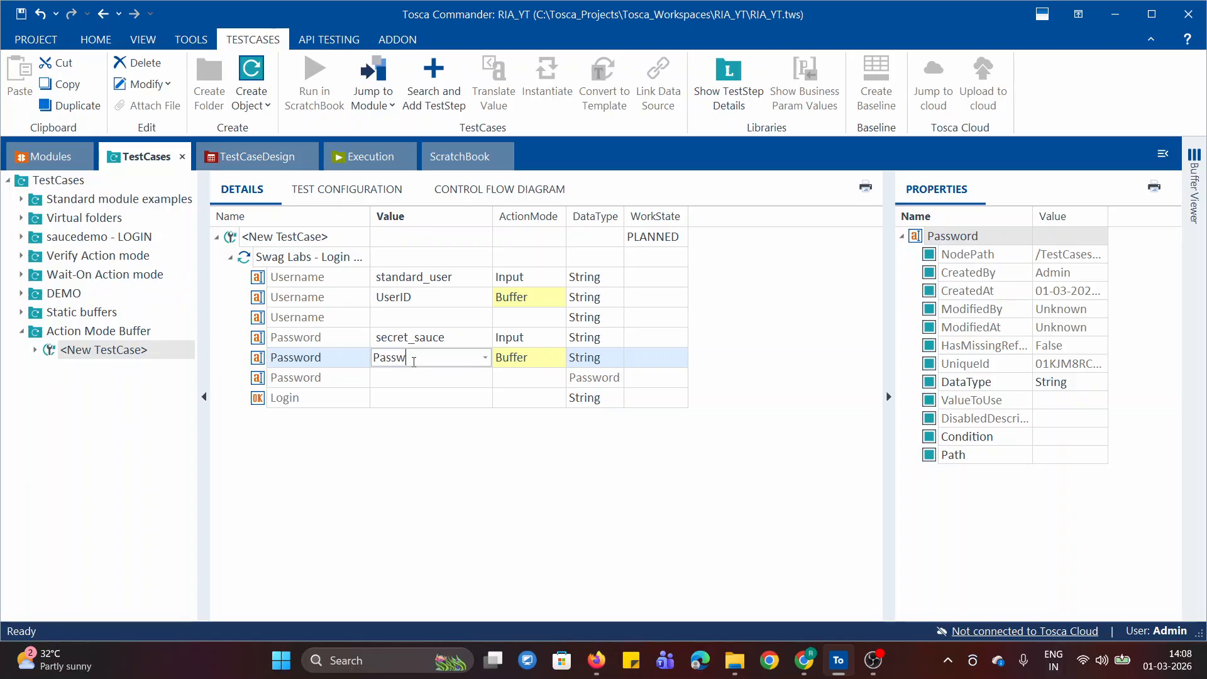
key(BackSpace)
key(BackSpace)
key(BackSpace)
key(BackSpace)
key(BackSpace)
key(BackSpace)
text(Password)
click(446, 500)
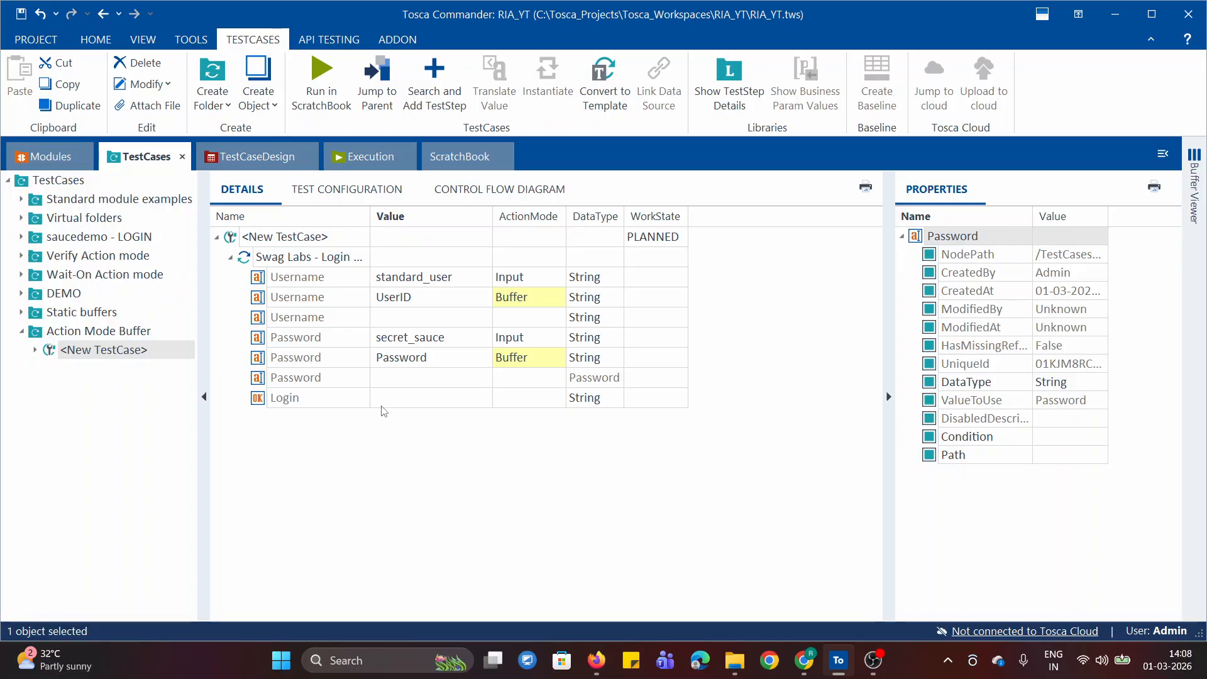
Set the value of the Login button row in the Swag Labs login test step to x
click(407, 400)
text(x)
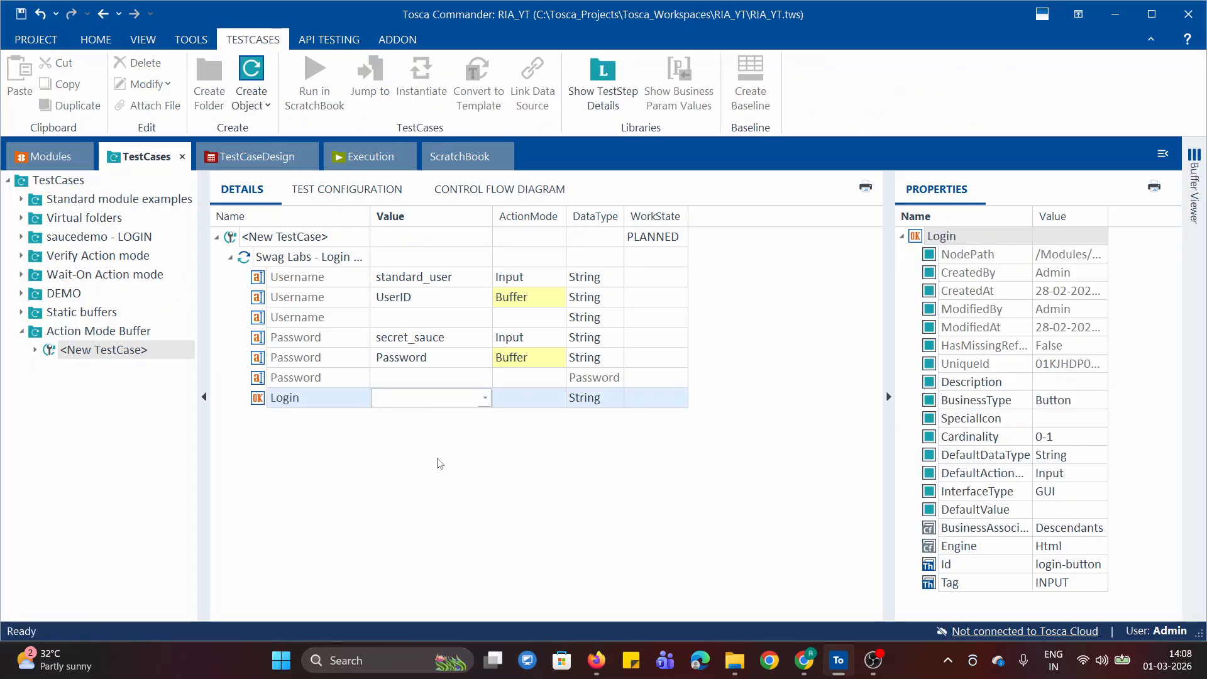
click(440, 463)
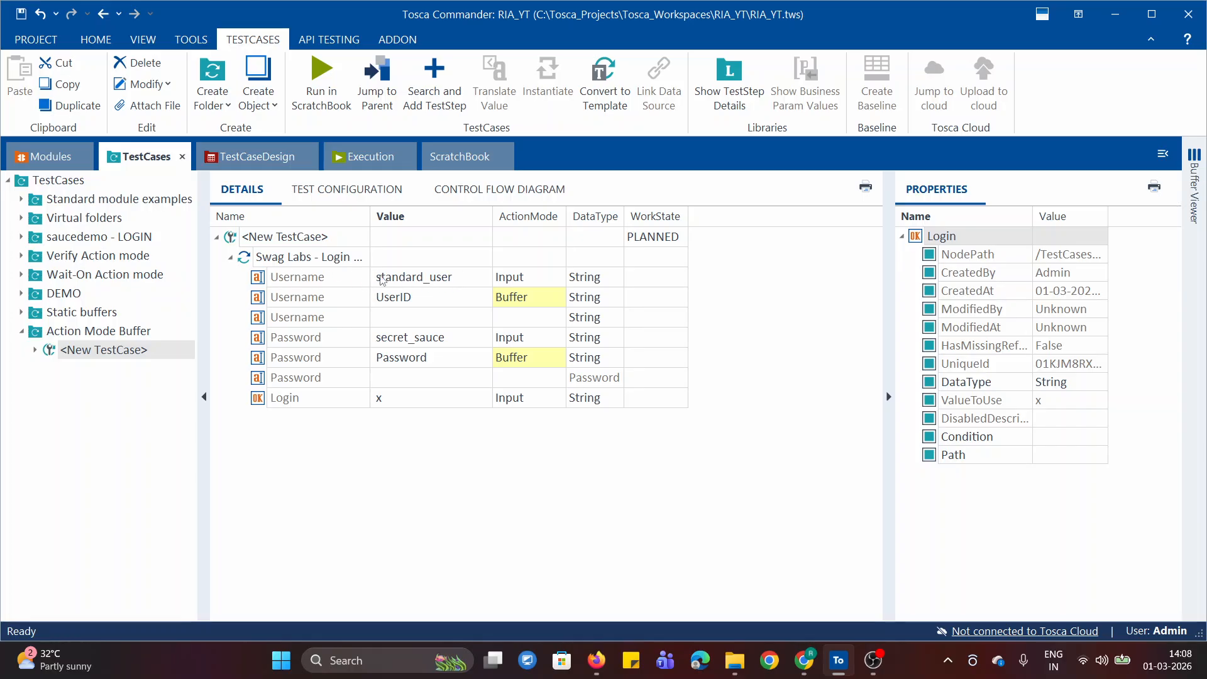
click(415, 281)
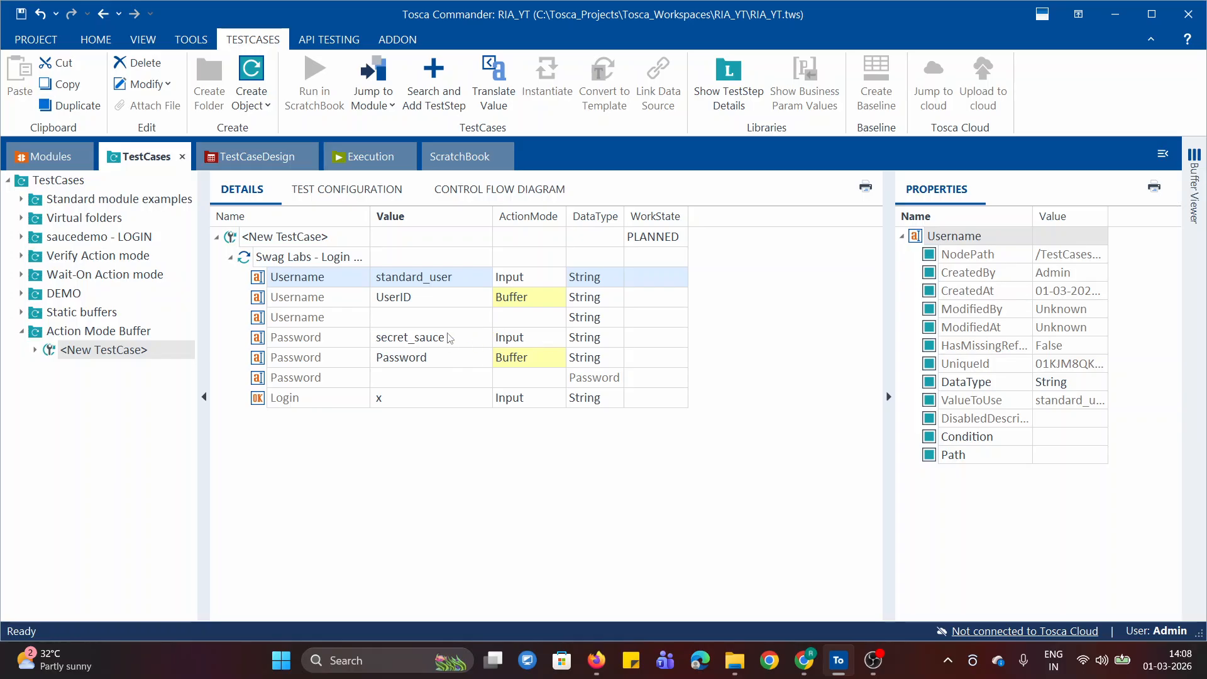
click(503, 475)
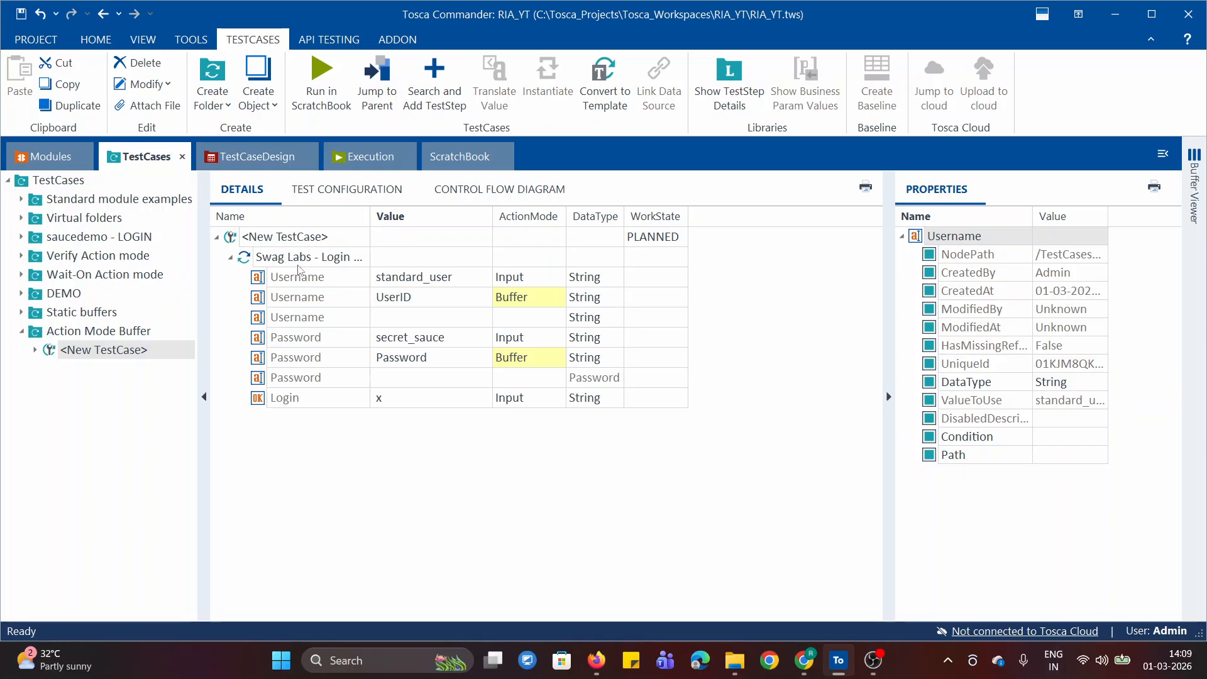
right_click(285, 239)
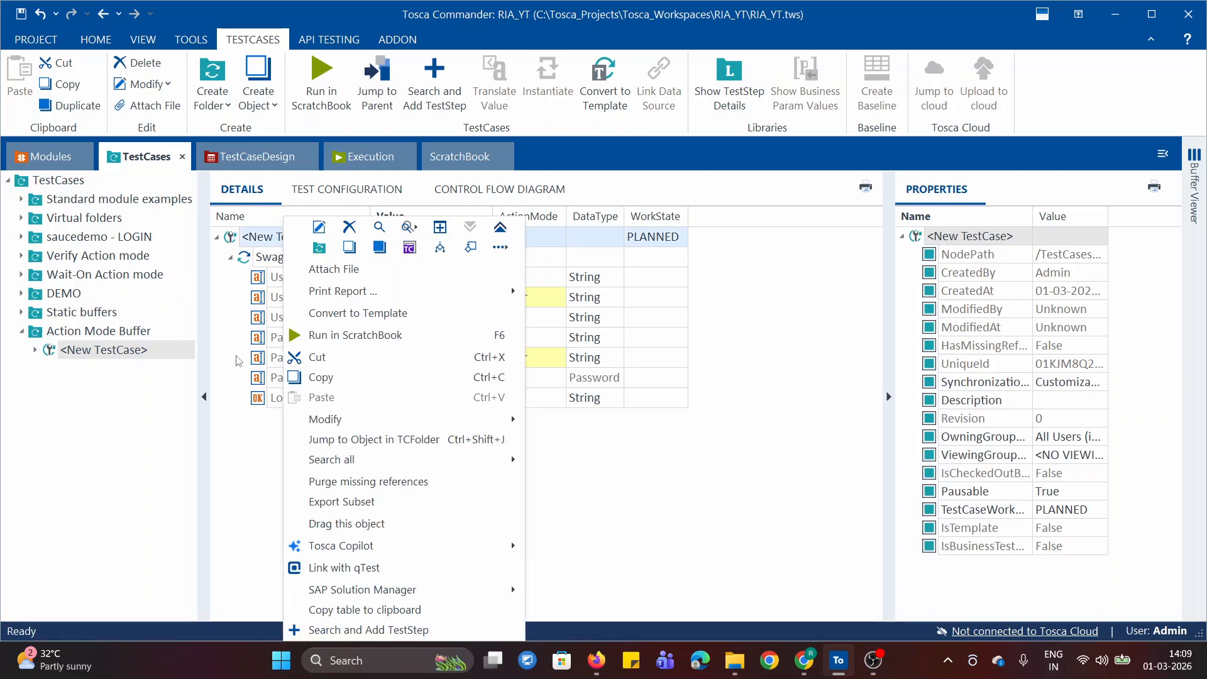
key(Escape)
right_click(299, 263)
key(Escape)
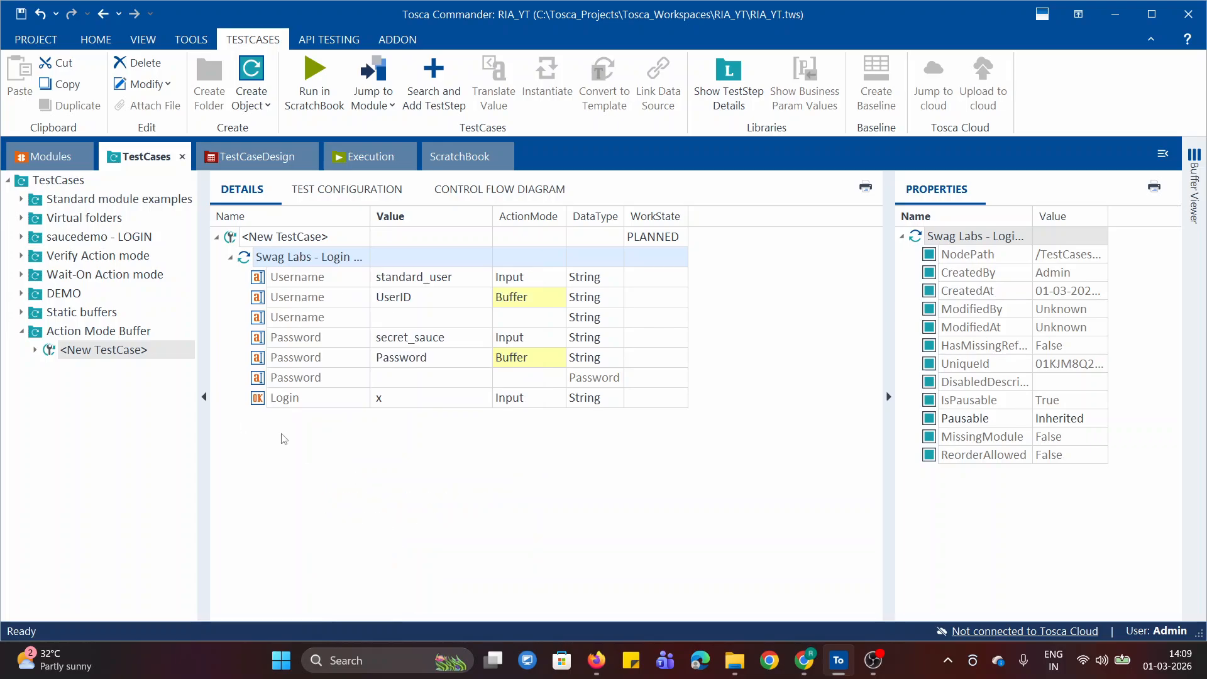
Switch to Chrome and clear the Username and Password fields on the Swag Labs login page
click(805, 659)
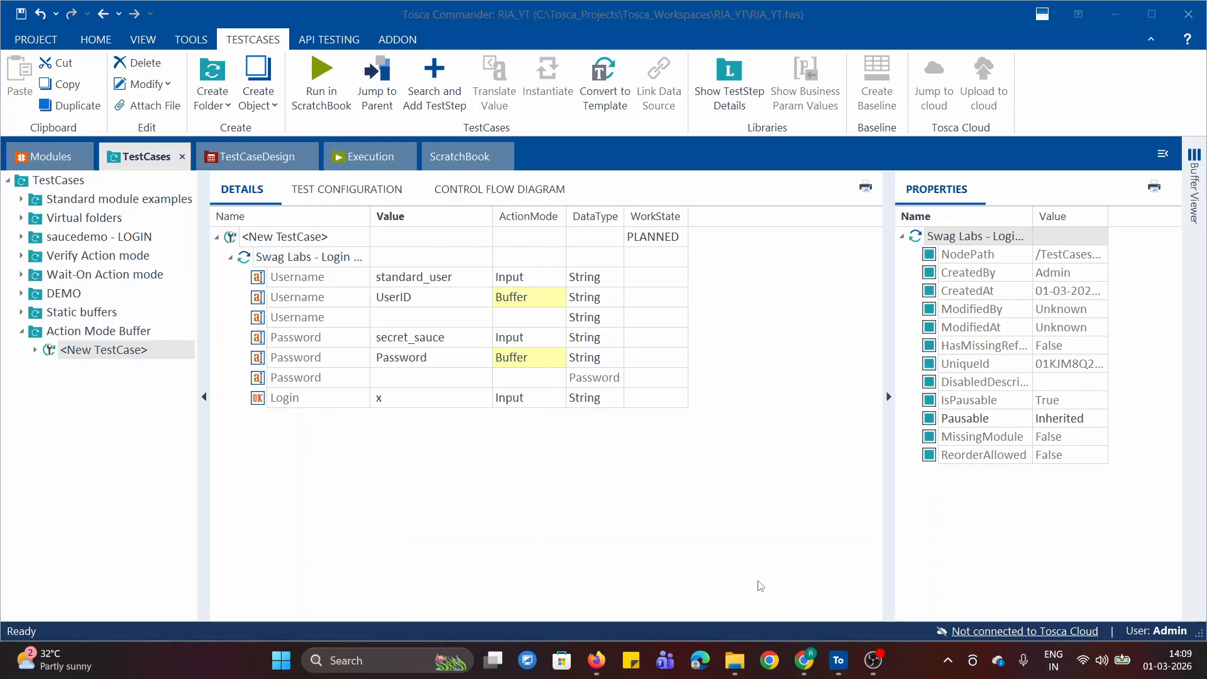
click(1115, 14)
double_click(510, 252)
key(BackSpace)
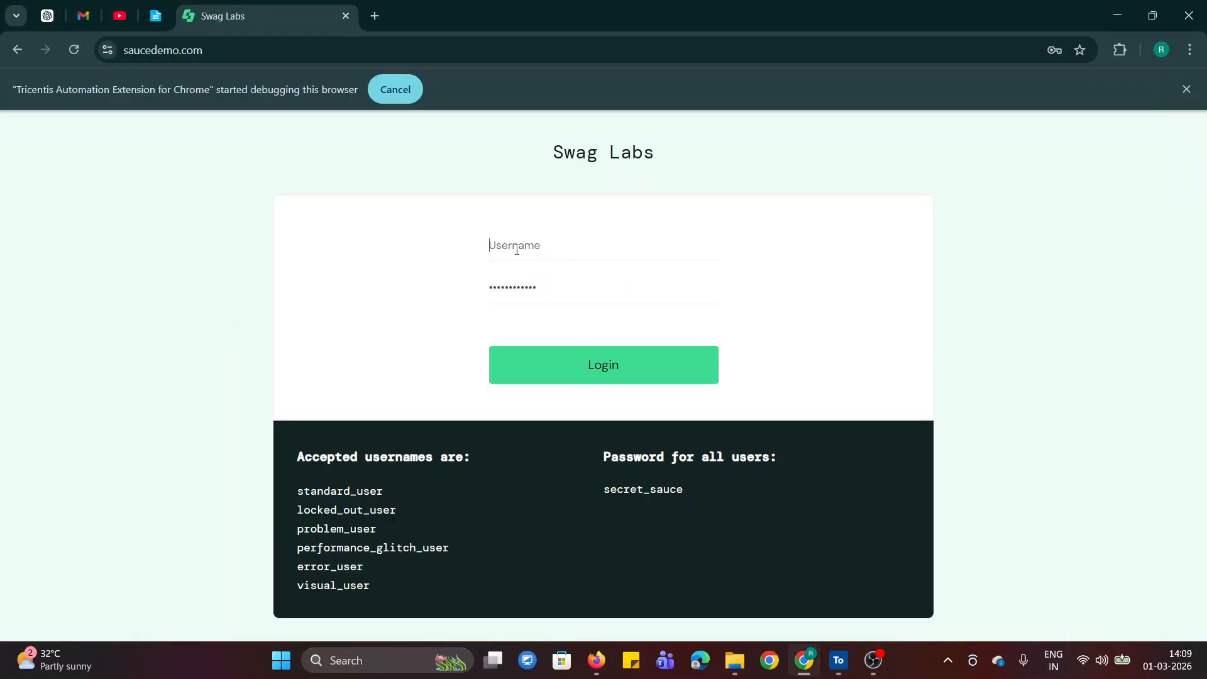
double_click(519, 288)
key(BackSpace)
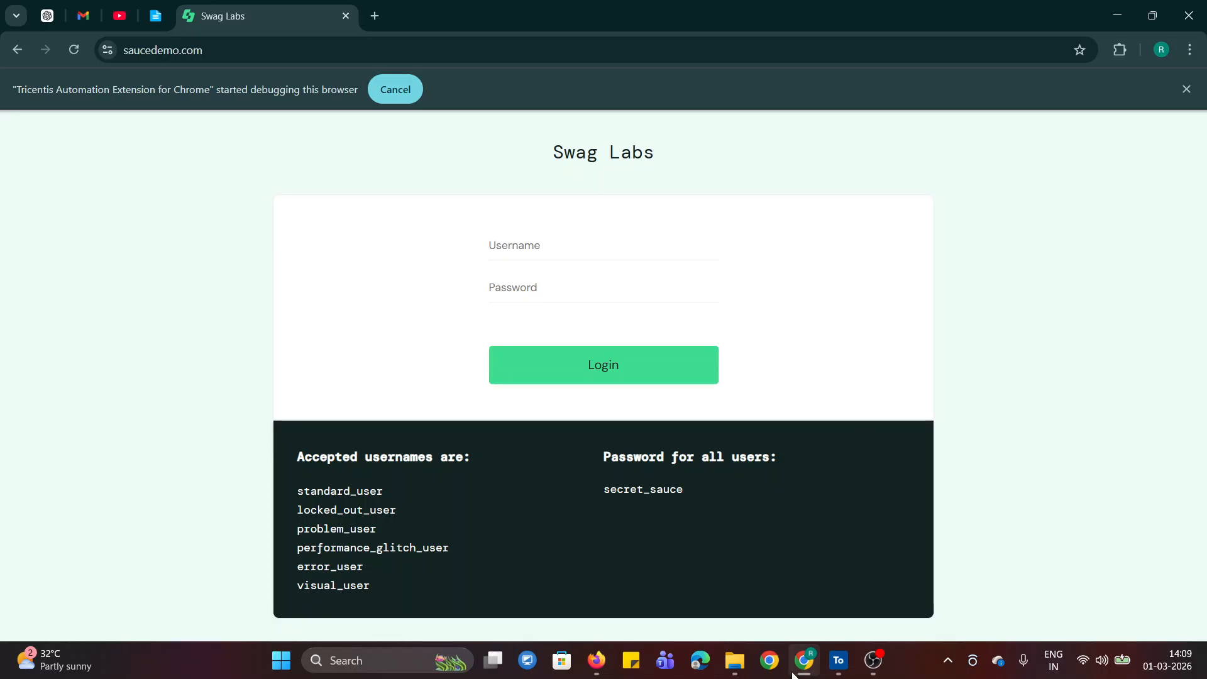
Switch back to Tosca Commander and run the Swag Labs login test step in ScratchBook
click(839, 660)
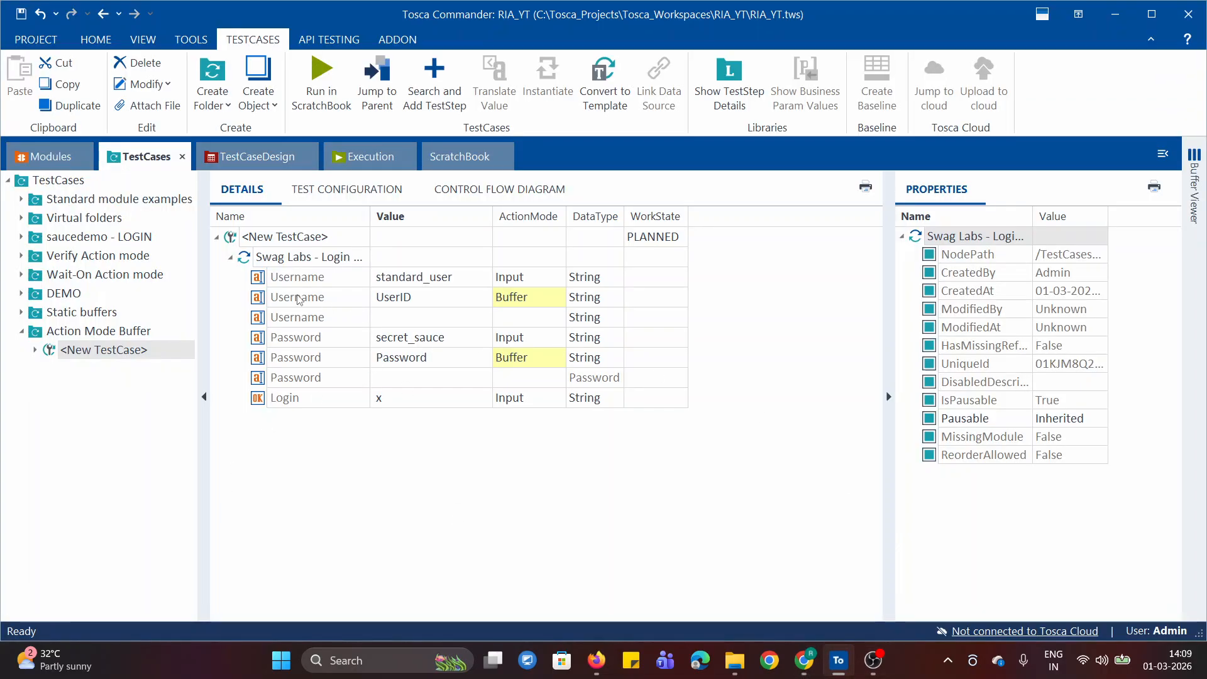
right_click(265, 259)
click(345, 401)
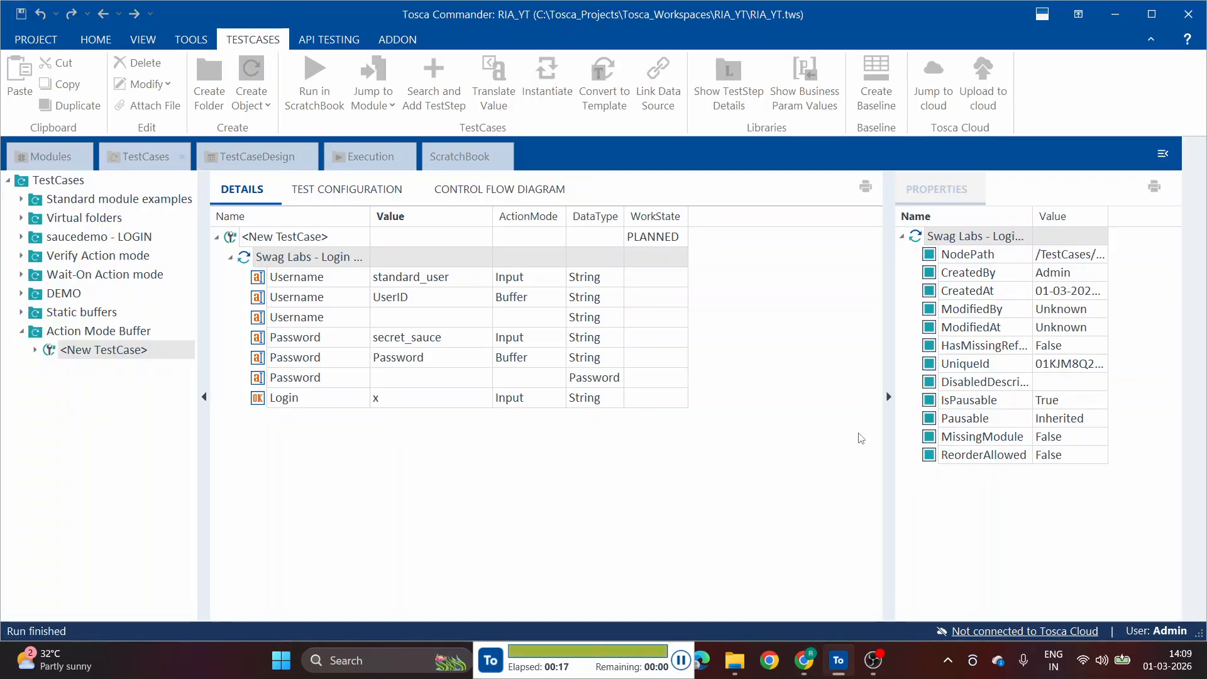
Show the ScratchBook execution results and expand all of their entries
click(463, 157)
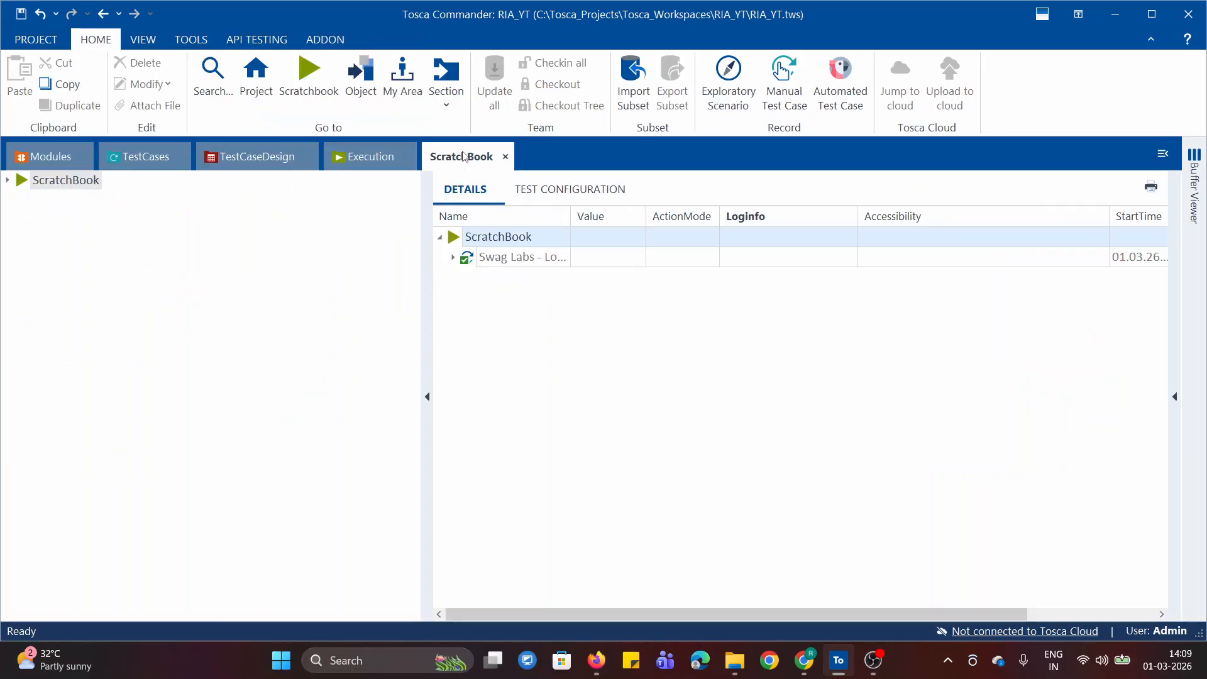
right_click(504, 238)
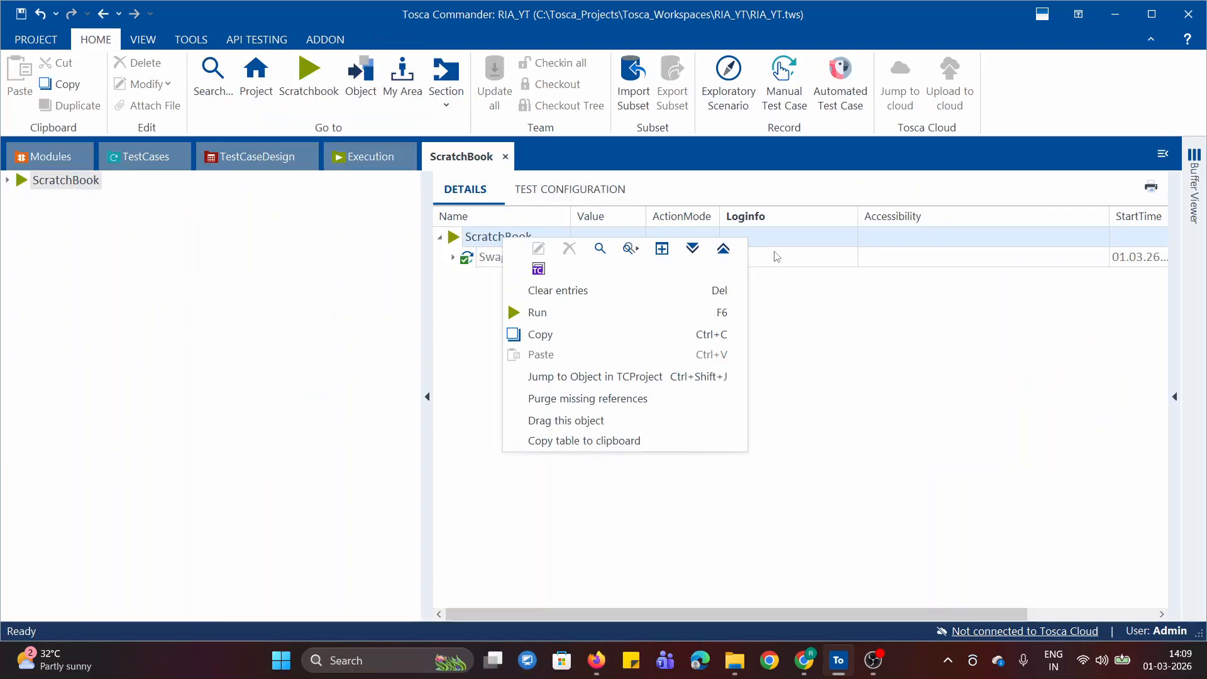
click(693, 247)
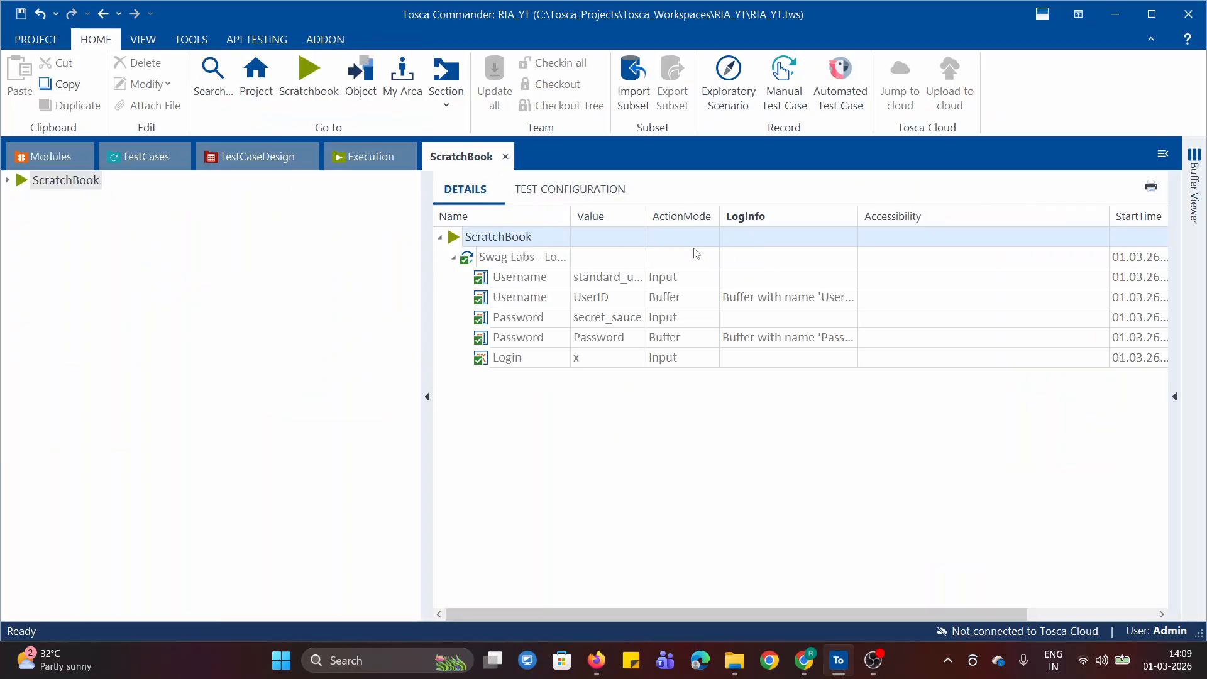
Examine the full Loginfo text of the Username and Password rows that use the action mode Buffer
click(850, 303)
click(852, 297)
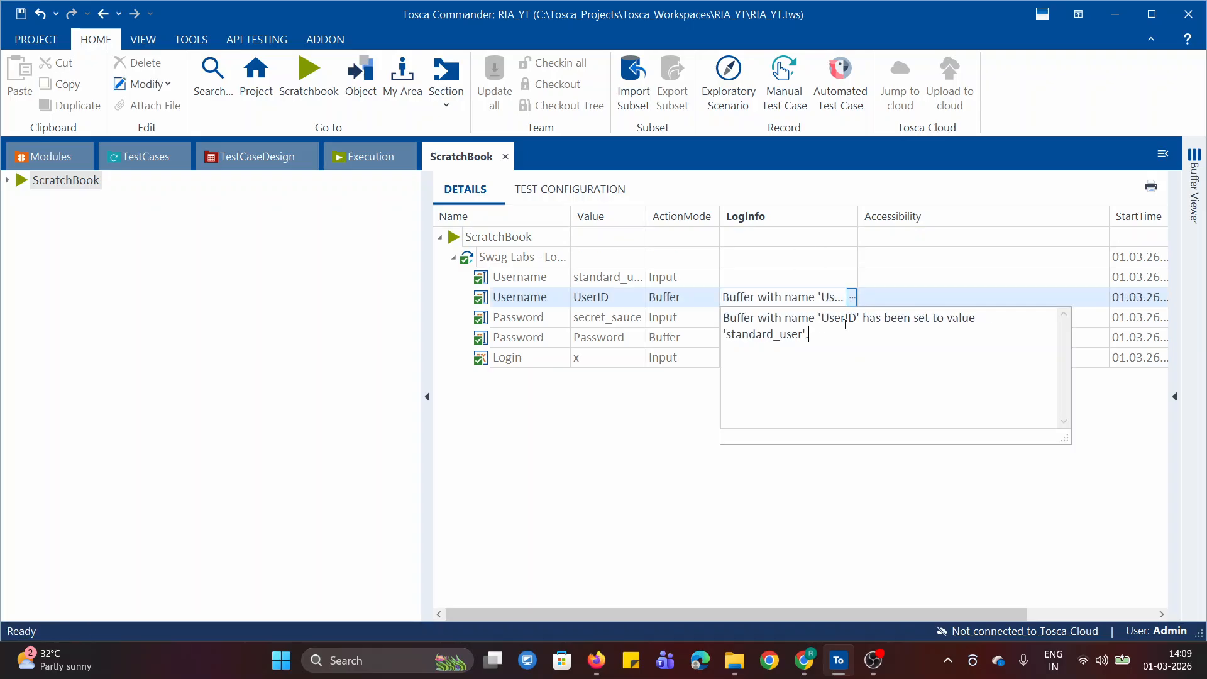
double_click(835, 318)
drag(727, 337, 800, 338)
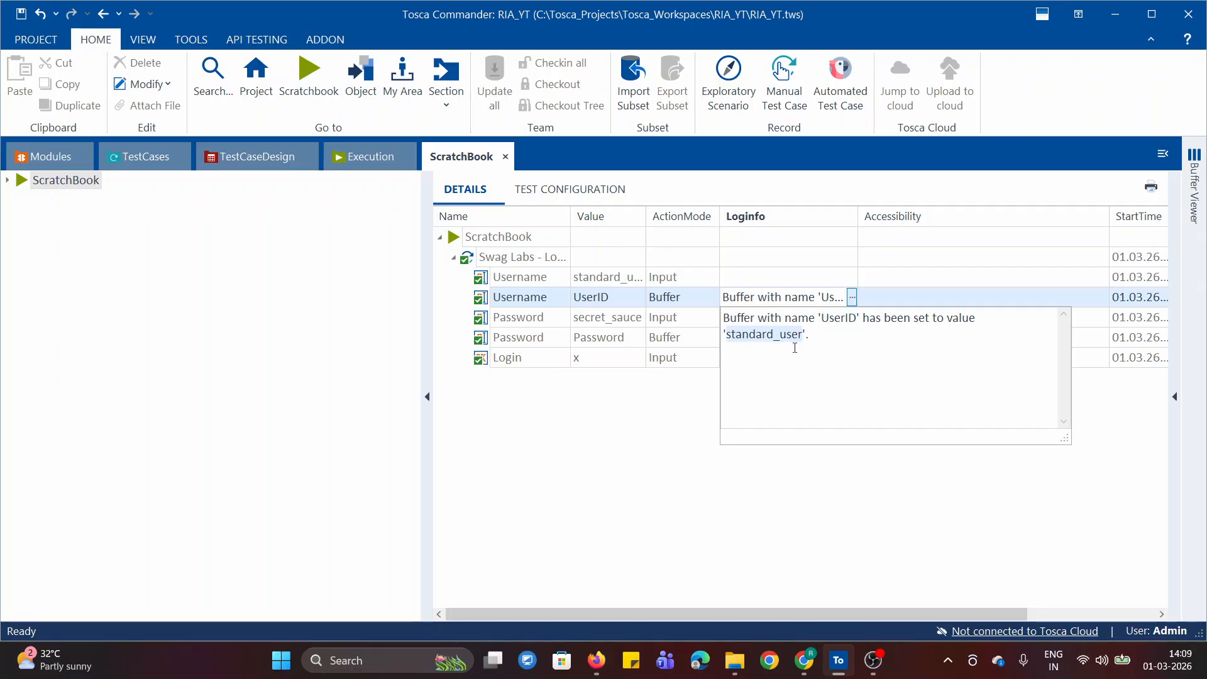
click(661, 428)
click(797, 347)
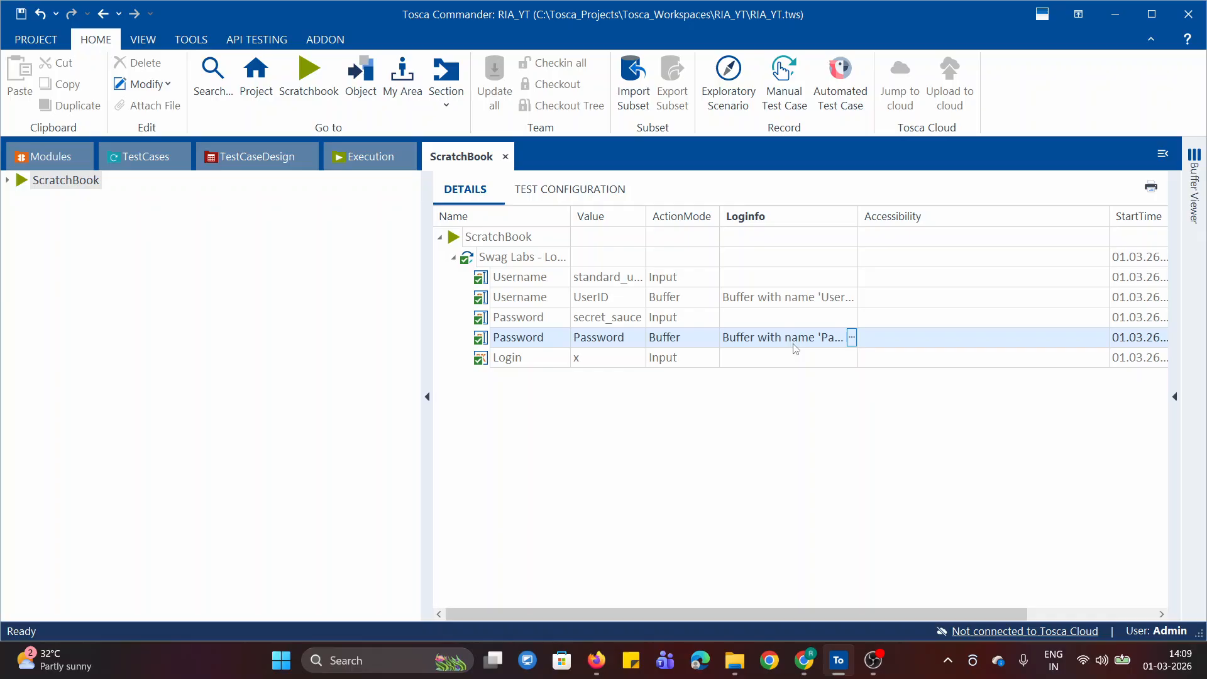
click(852, 337)
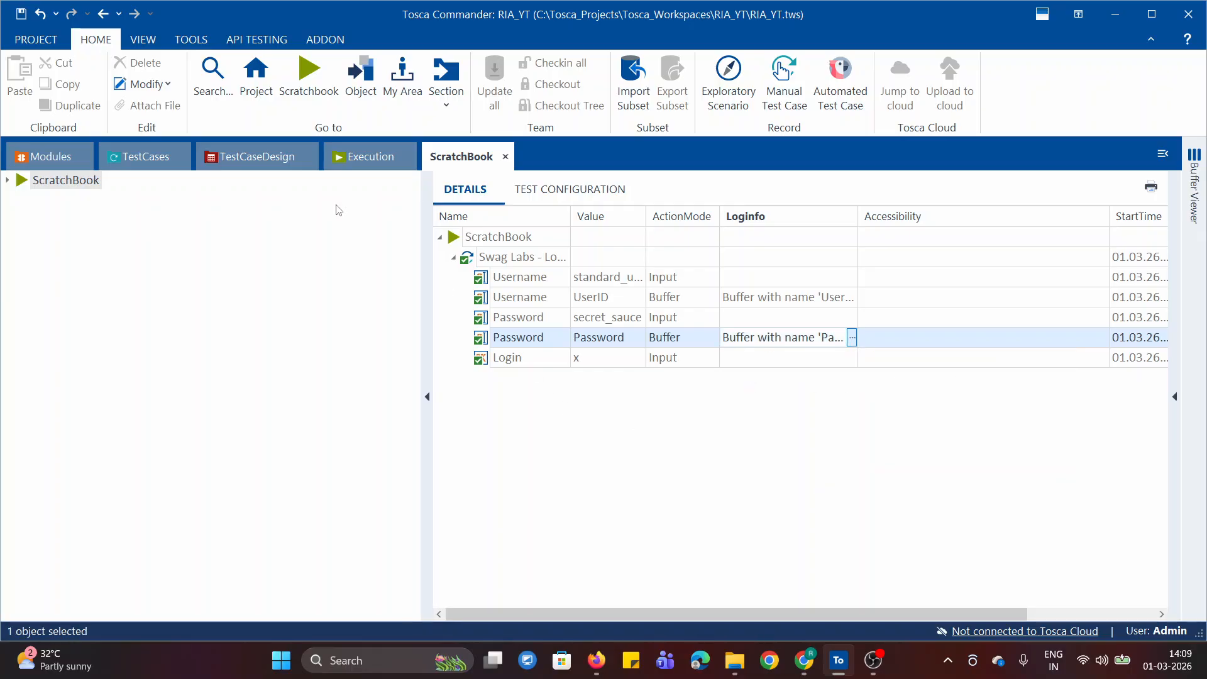
Return to the test cases and check the stored buffers in the Buffer Viewer
click(146, 156)
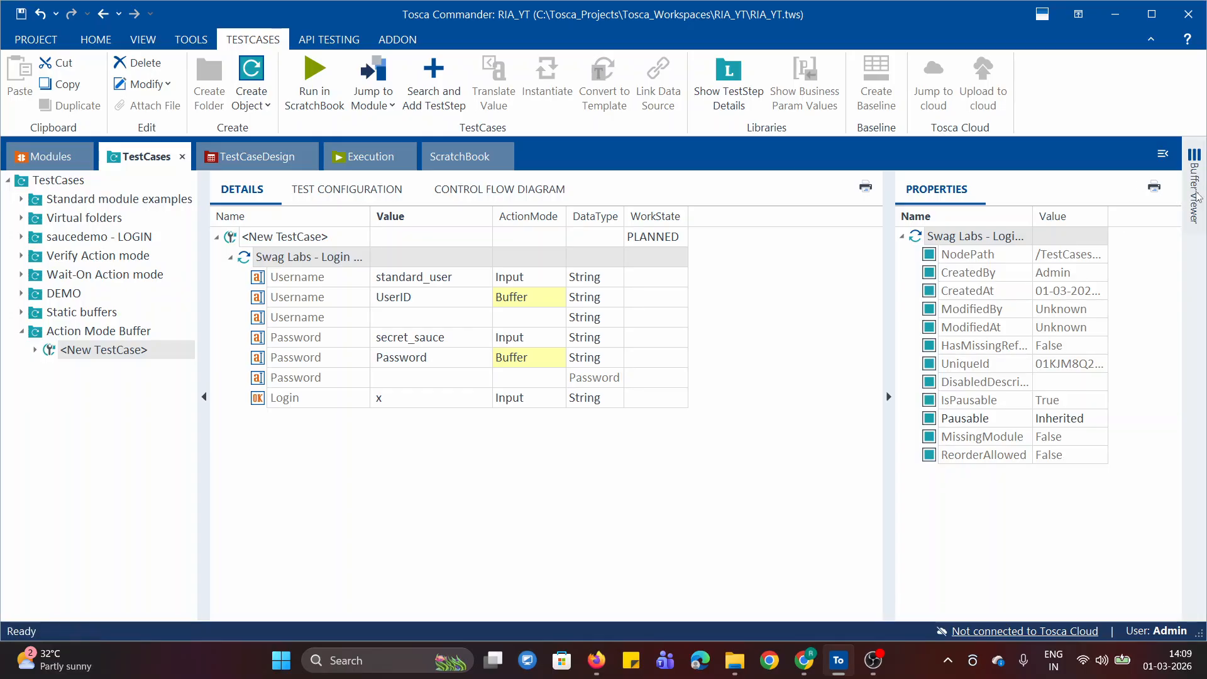
click(1197, 197)
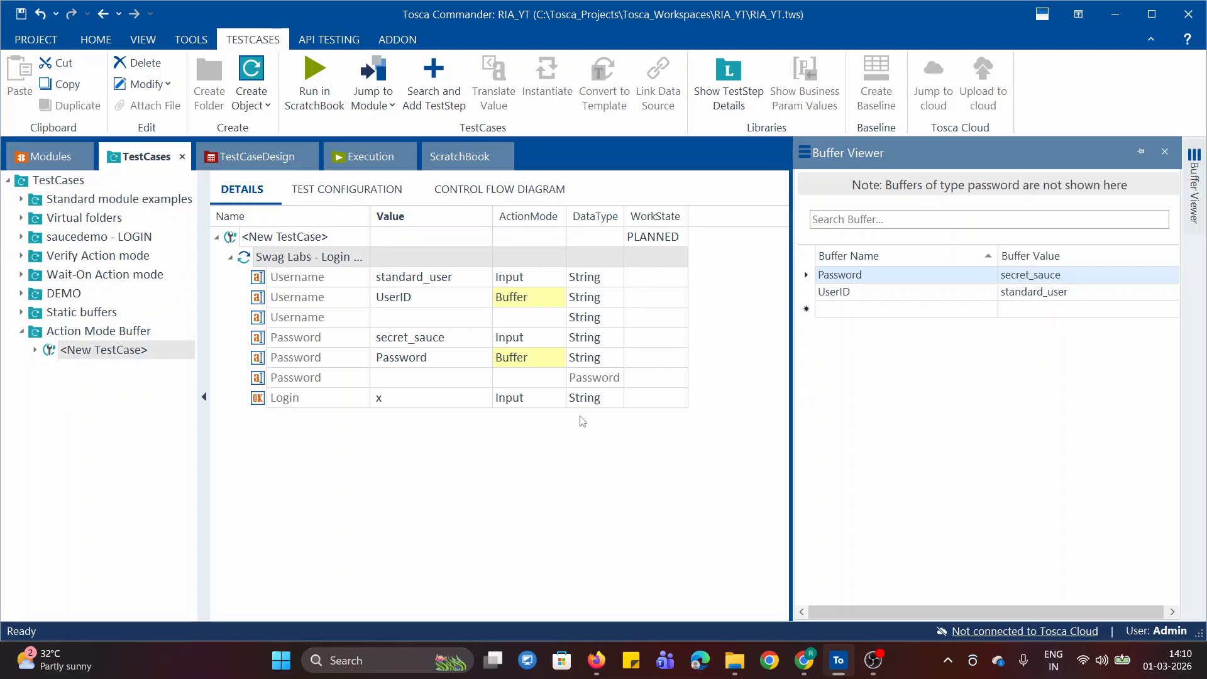
click(1199, 207)
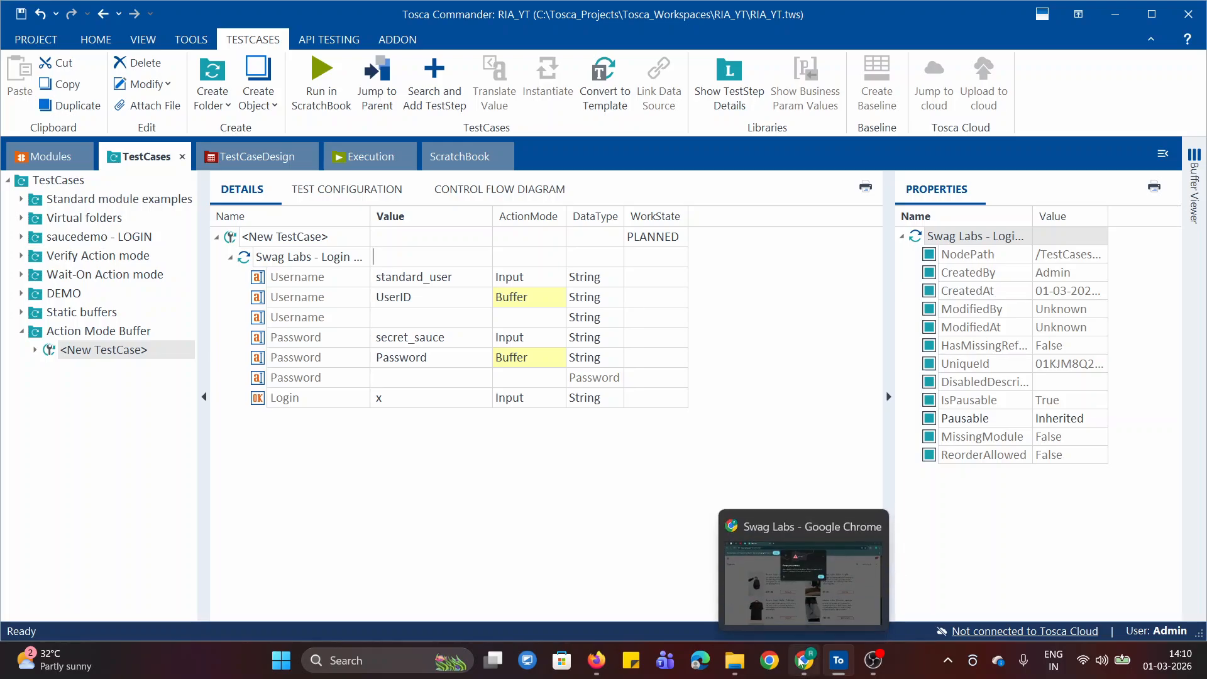
Switch to Chrome, dismiss the password warning and review the static buffer syntax in the online notepad notes
click(809, 672)
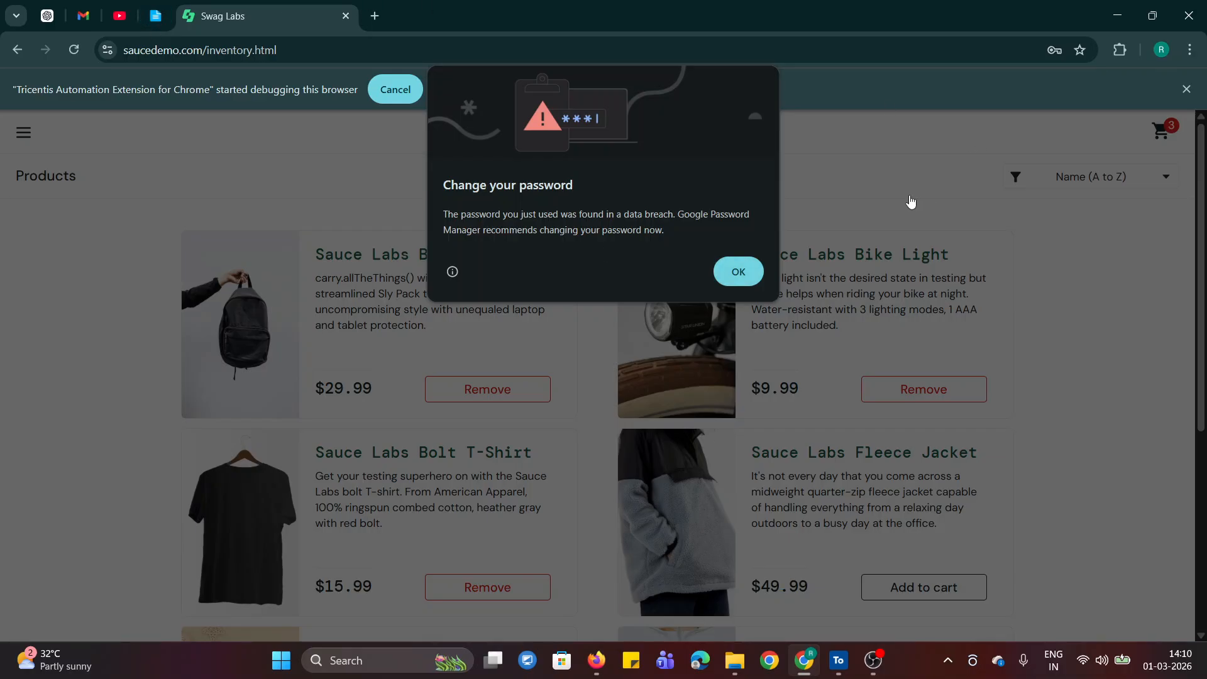
click(732, 269)
click(156, 16)
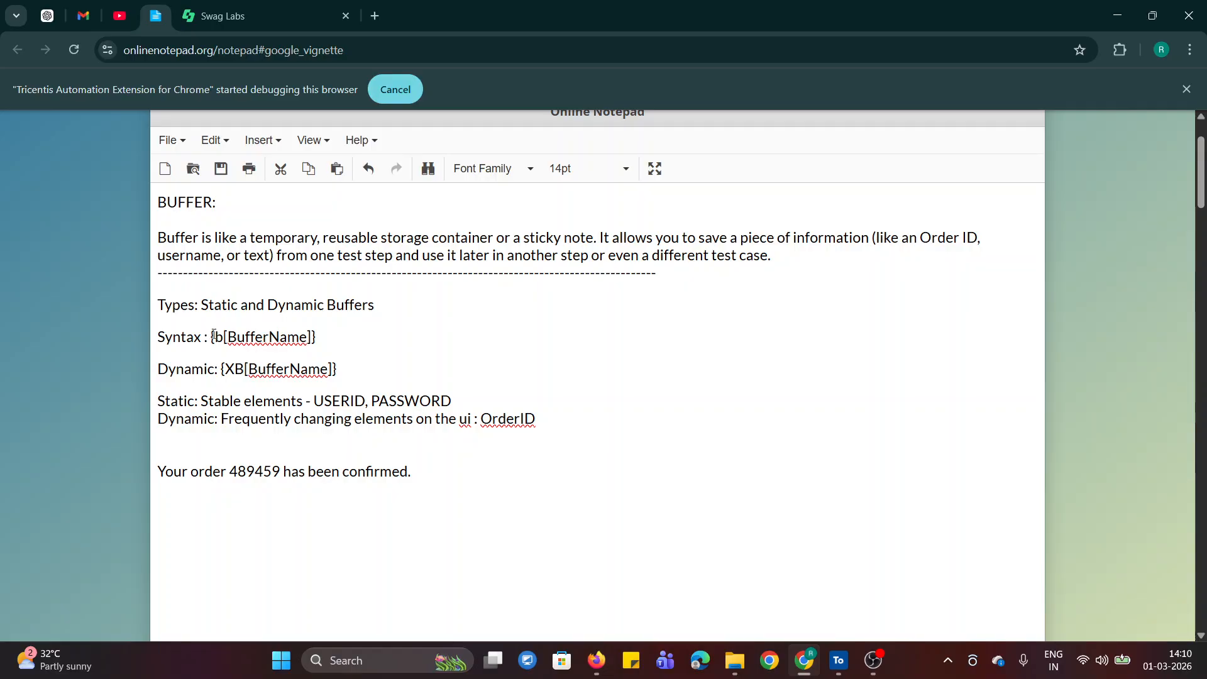
drag(230, 340, 316, 343)
click(634, 392)
Switch back to Tosca Commander and look at the Buffer Viewer again
click(844, 674)
click(1193, 188)
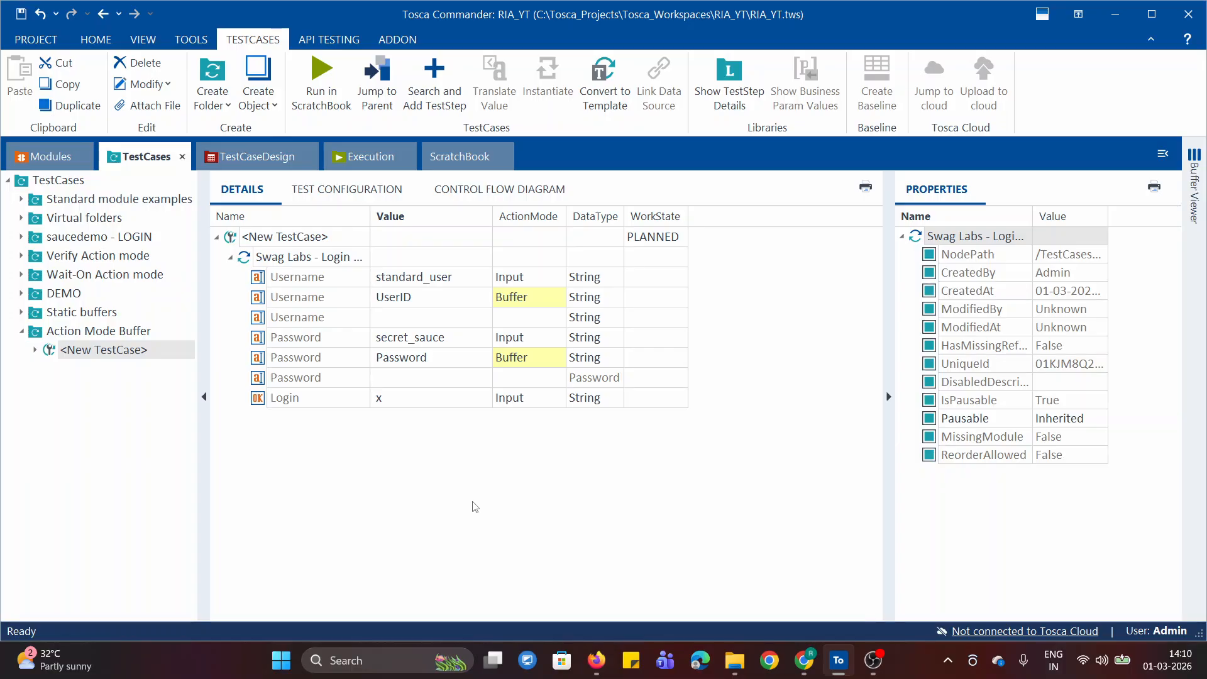
Collapse the Action Mode Buffer folder and create a folder named Dynamic Buffers under TestCases
click(22, 333)
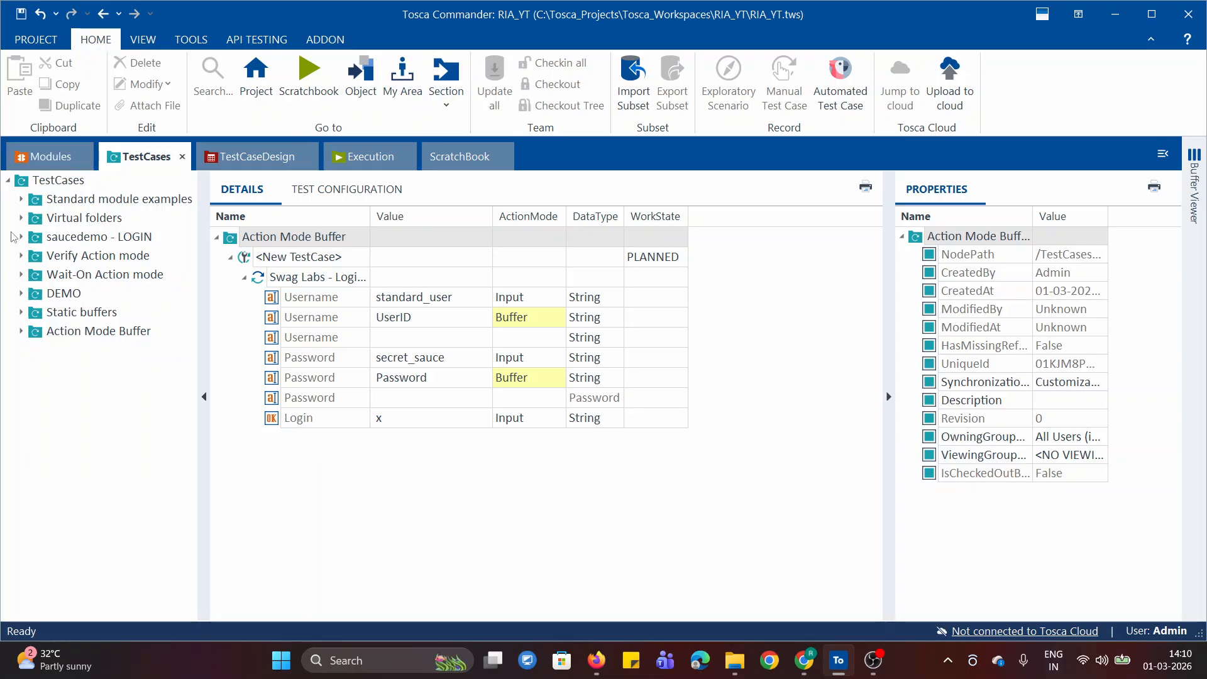
right_click(21, 183)
key(Escape)
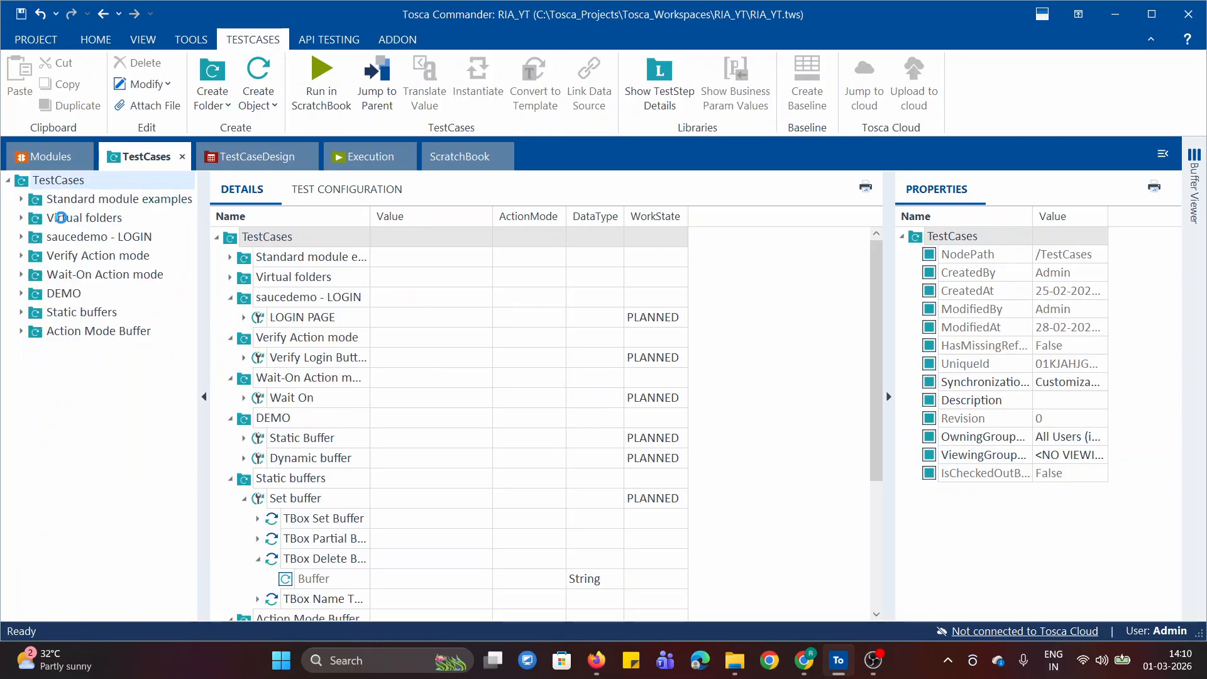
key(ctrl+n)
key(ctrl+f)
text(Dyn)
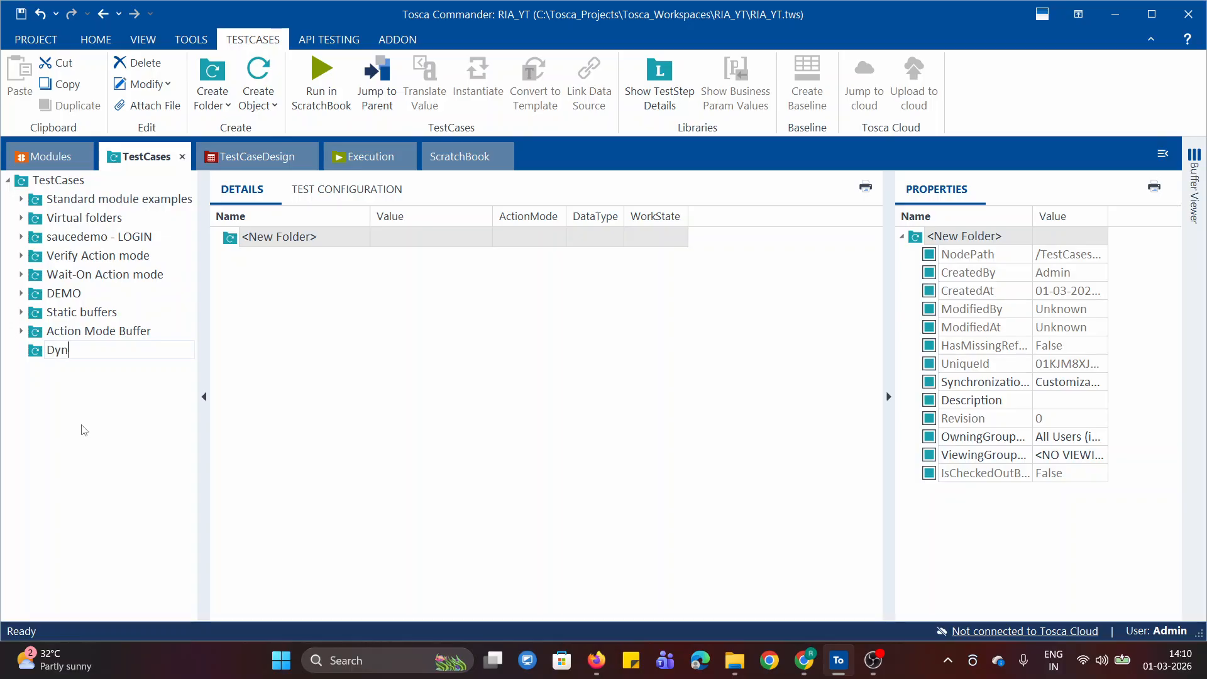
text(amic Buffers)
key(Return)
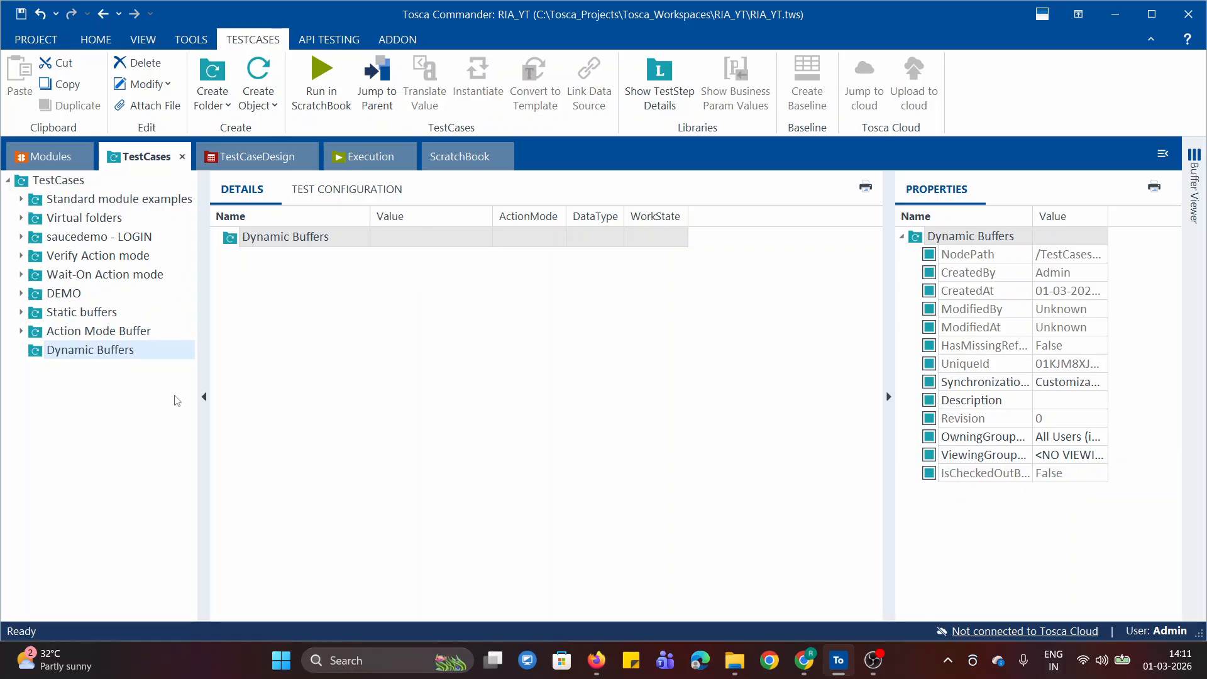
Collapse the Swag Labs - Login Page module and its saucedemo folder in Modules, and return to the test cases
click(49, 165)
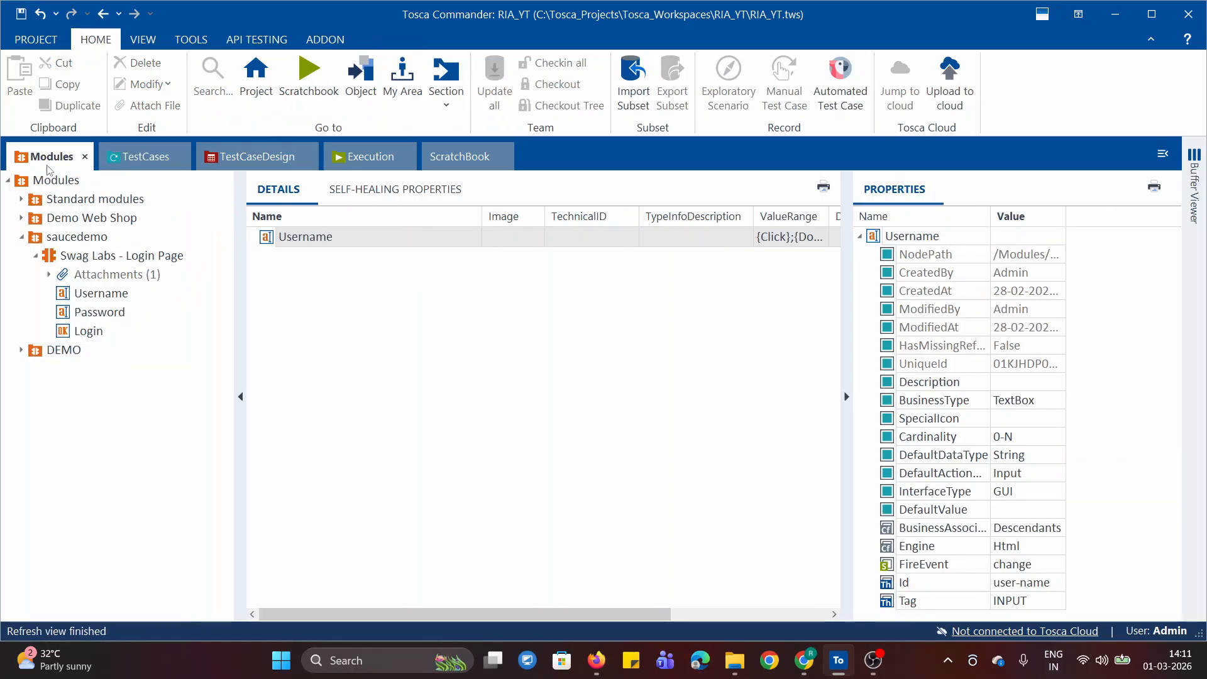
click(36, 256)
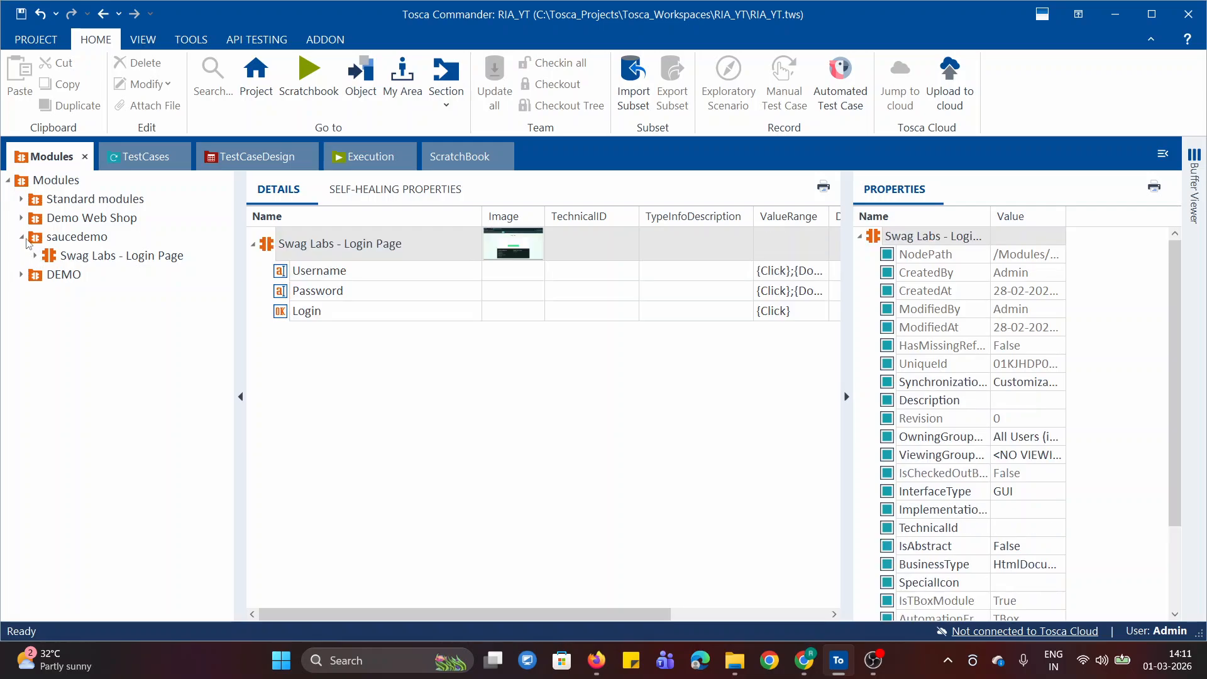
click(22, 237)
click(148, 159)
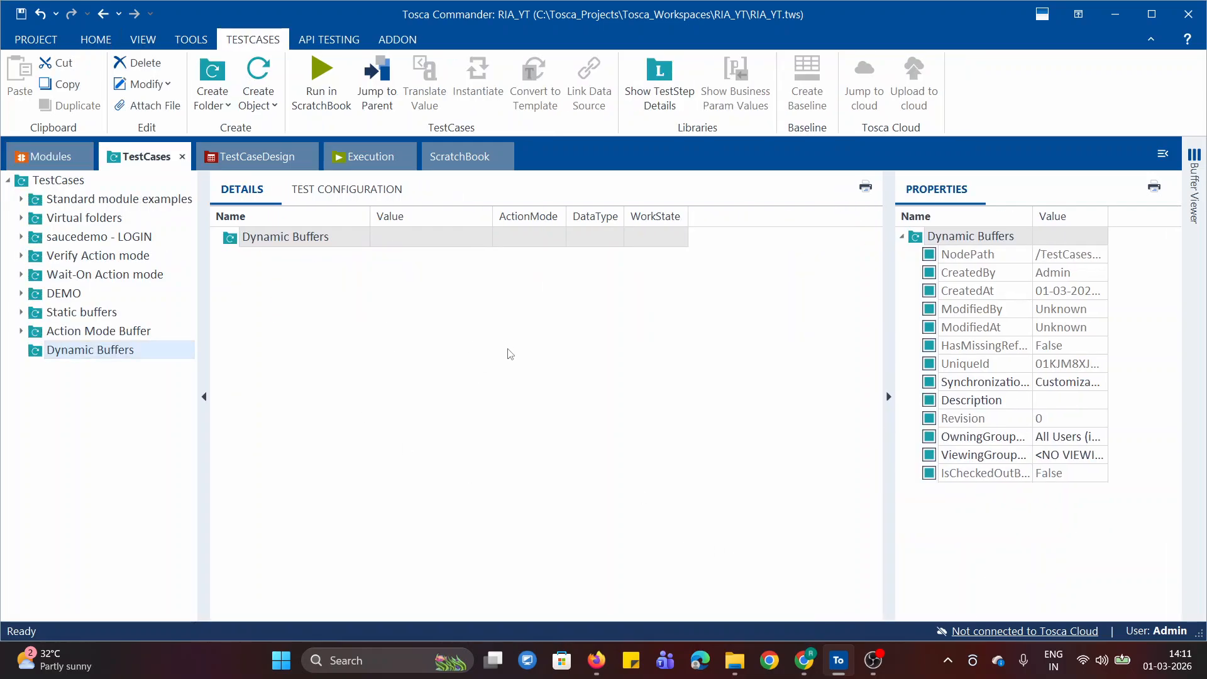
Switch to Chrome and review the notepad's dynamic buffer description and the order number in its sample confirmation message
click(804, 660)
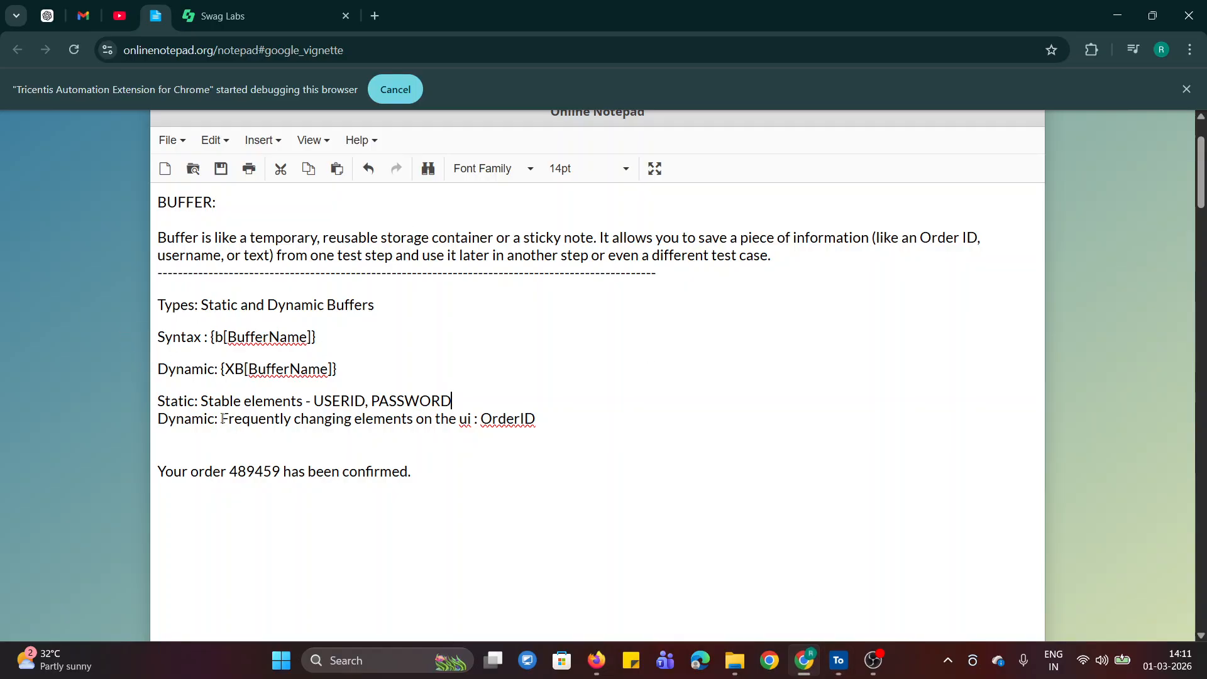
drag(222, 416, 424, 417)
click(515, 475)
drag(162, 467, 423, 488)
click(348, 525)
mouse_move(1202, 178)
mouse_down()
mouse_move(1201, 205)
mouse_move(1201, 179)
mouse_up()
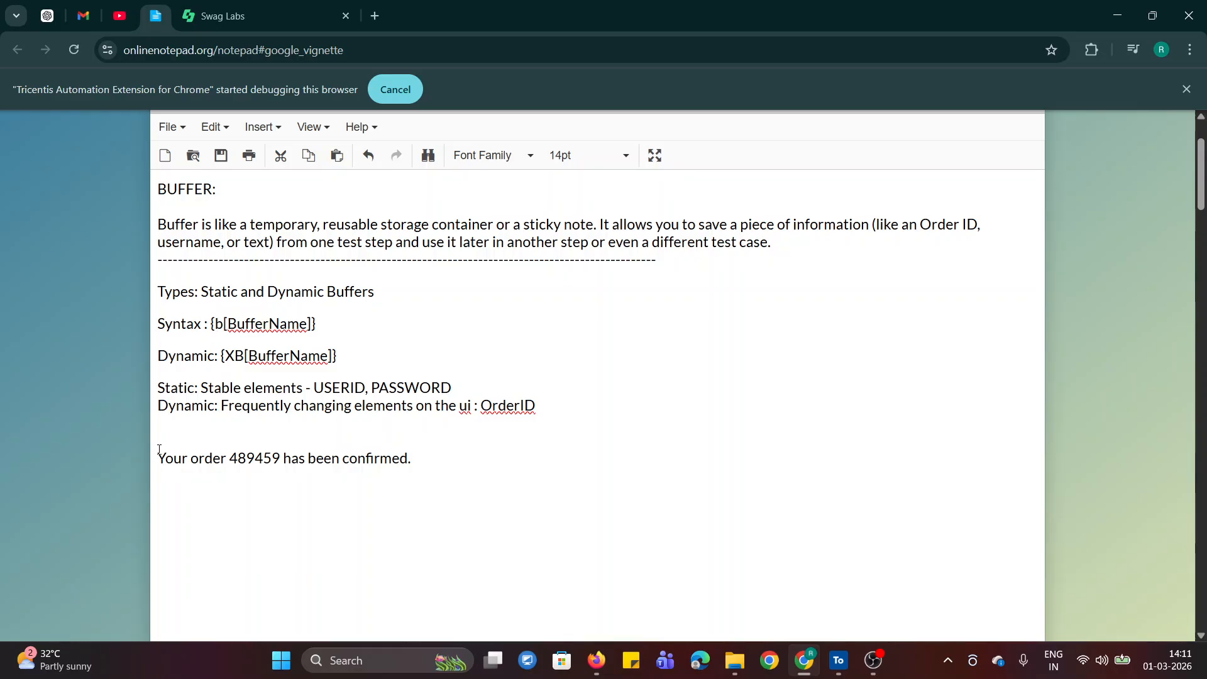
drag(159, 461, 410, 468)
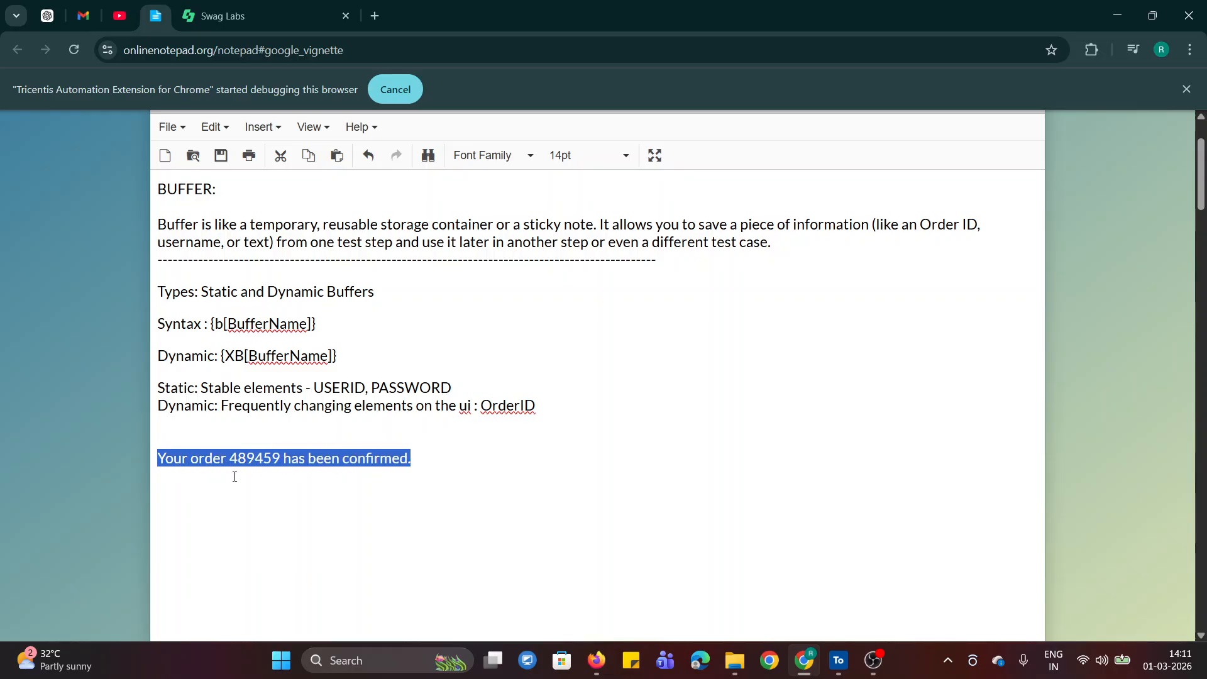
double_click(250, 460)
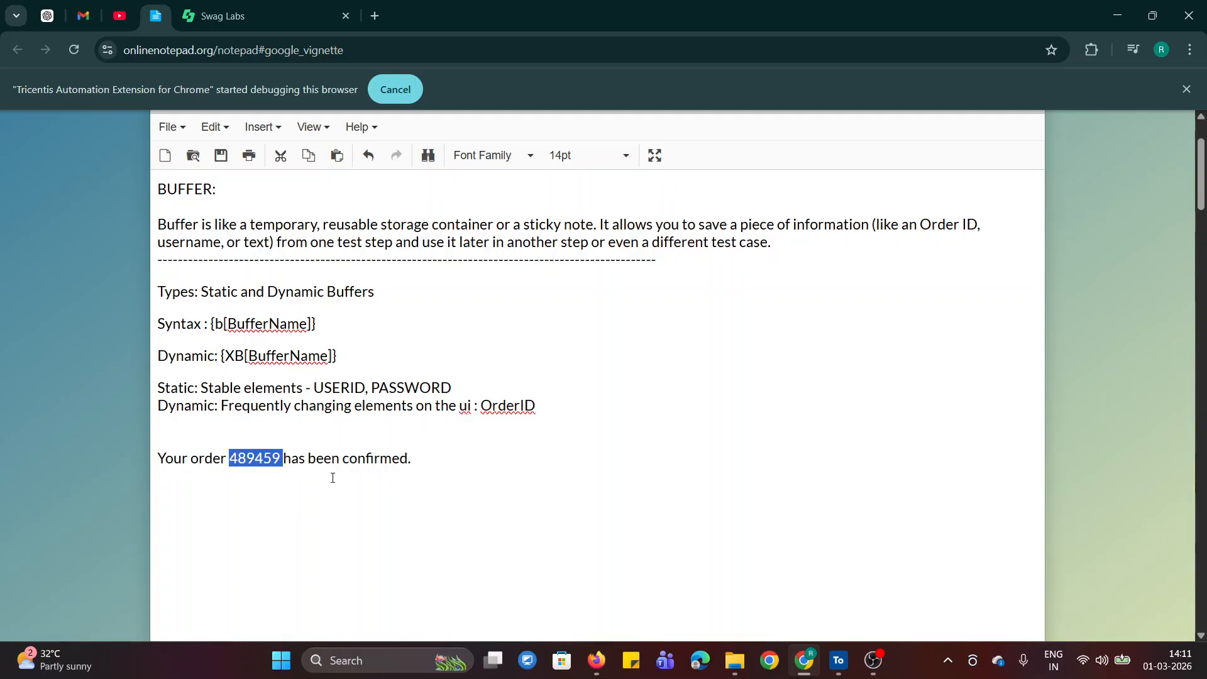
Examine the order number in the notepad's sample confirmation message and the dynamic buffer syntax {XB[BufferName]}
click(517, 466)
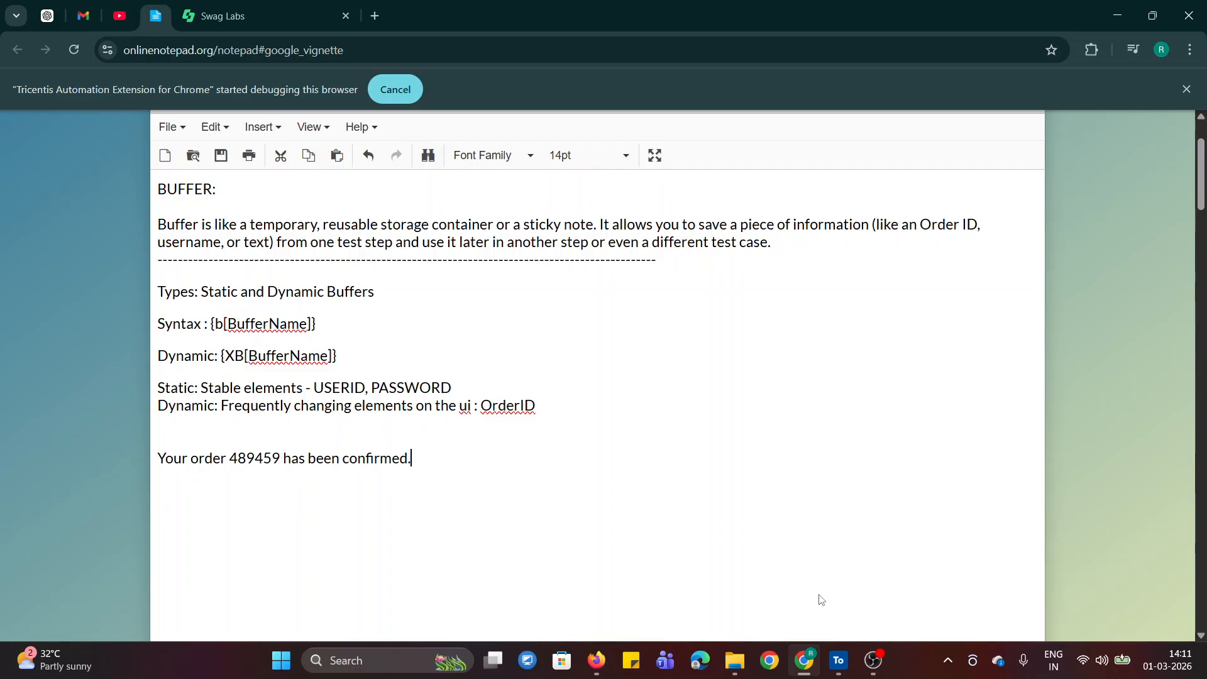
double_click(249, 463)
click(300, 488)
mouse_move(841, 671)
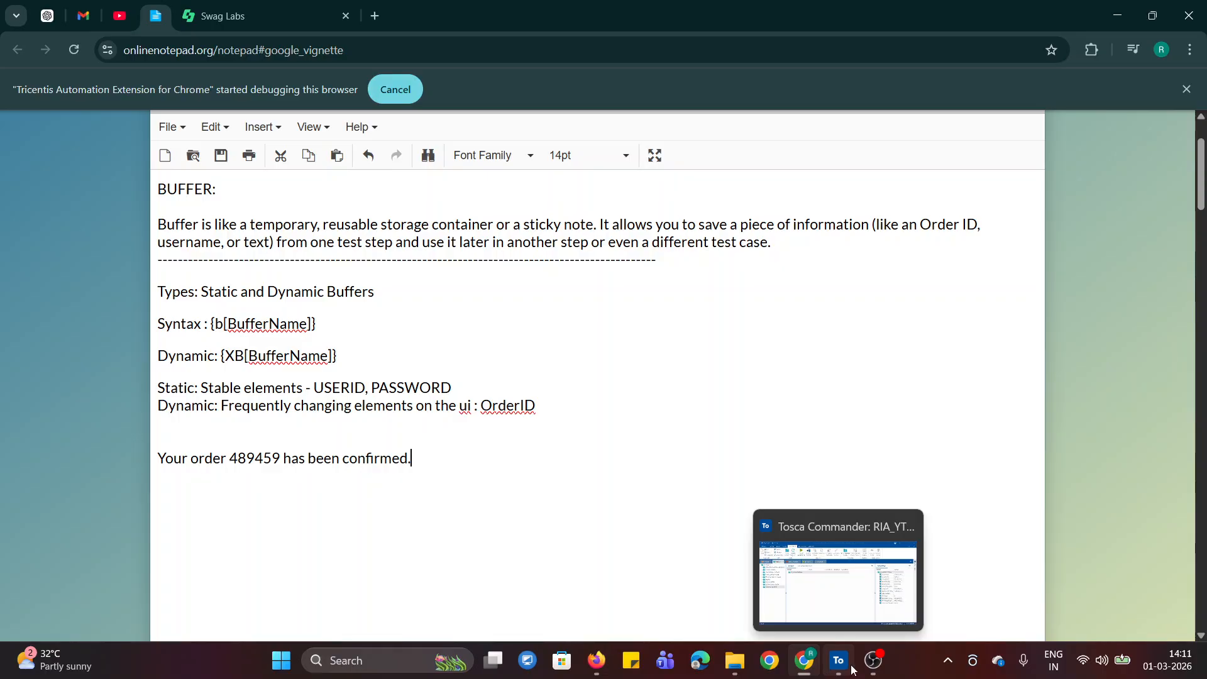
drag(221, 355, 337, 356)
click(590, 535)
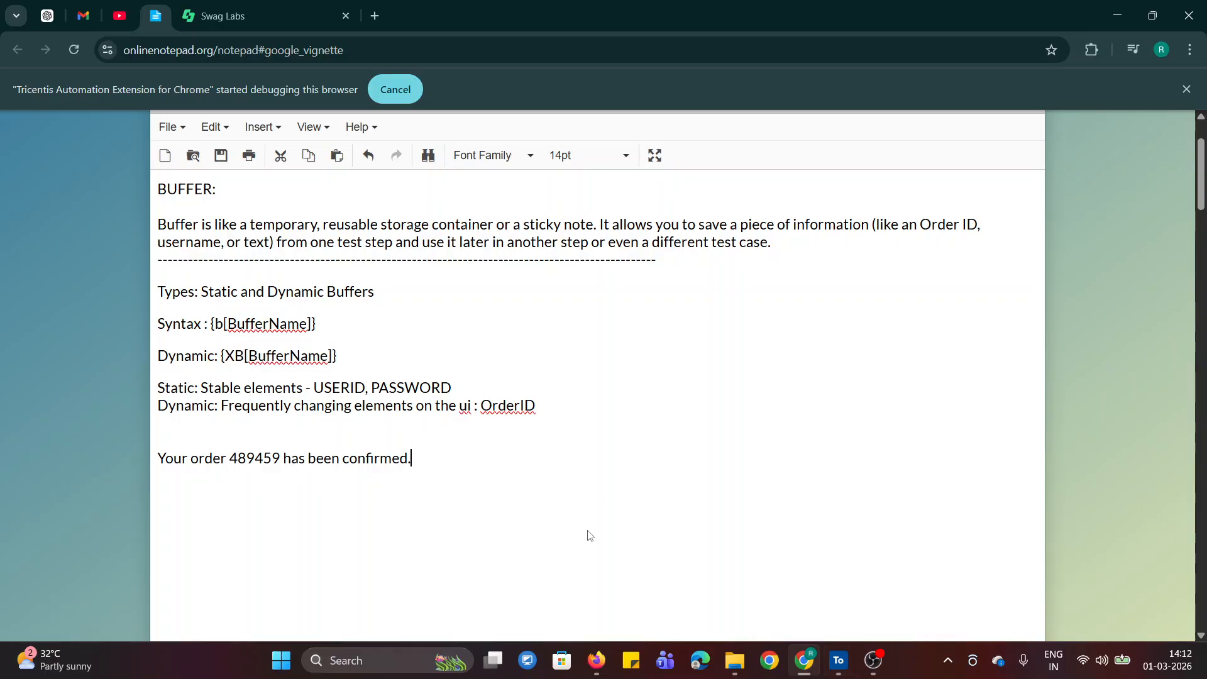
Switch to Tosca Commander, show the Modules root folder's contents, and briefly recheck the notepad's sample message in Chrome before returning
click(841, 661)
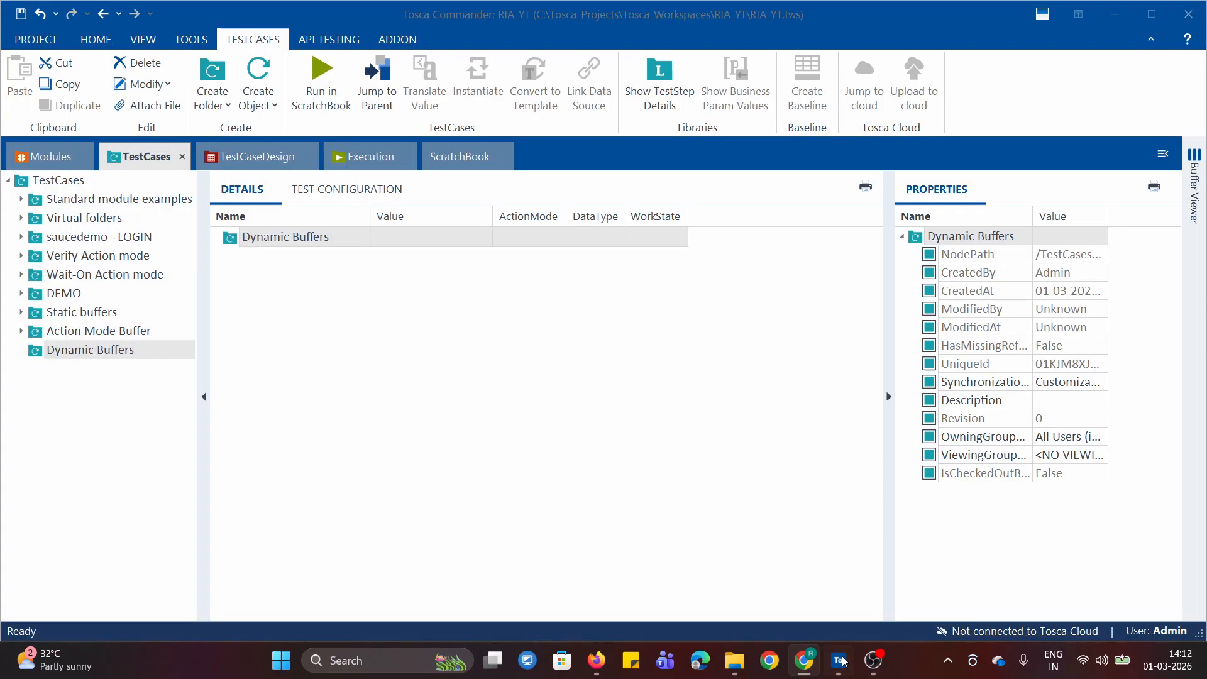
click(25, 159)
click(50, 180)
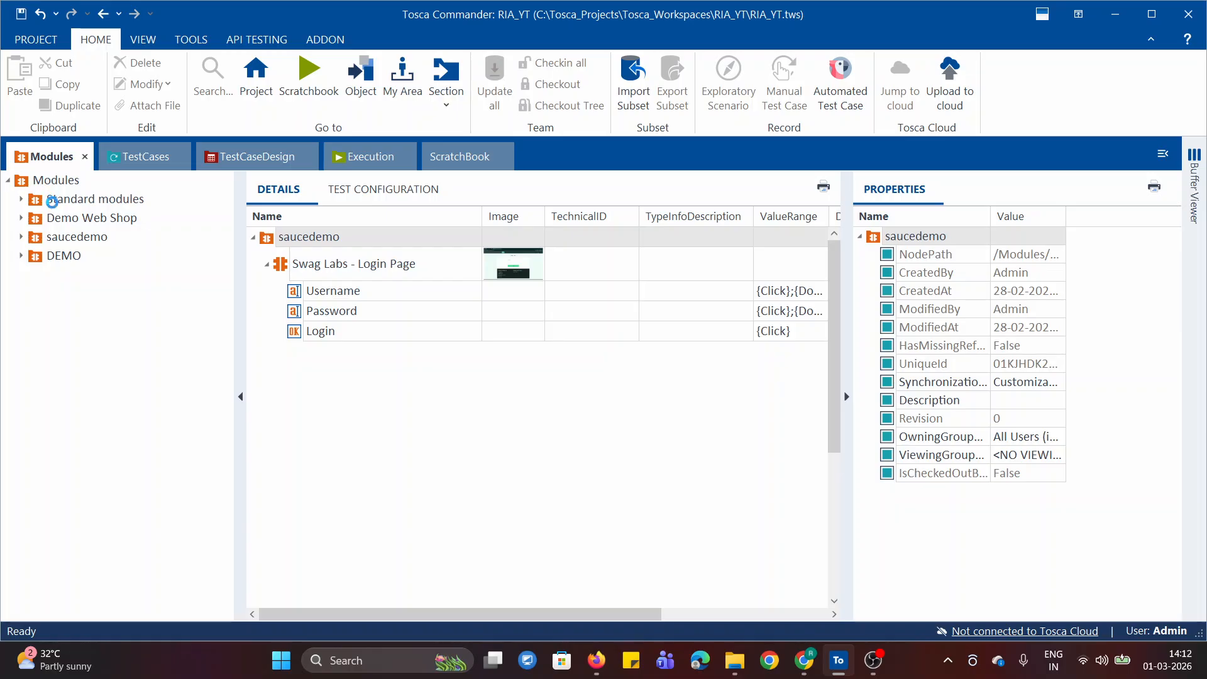
right_click(44, 184)
click(192, 519)
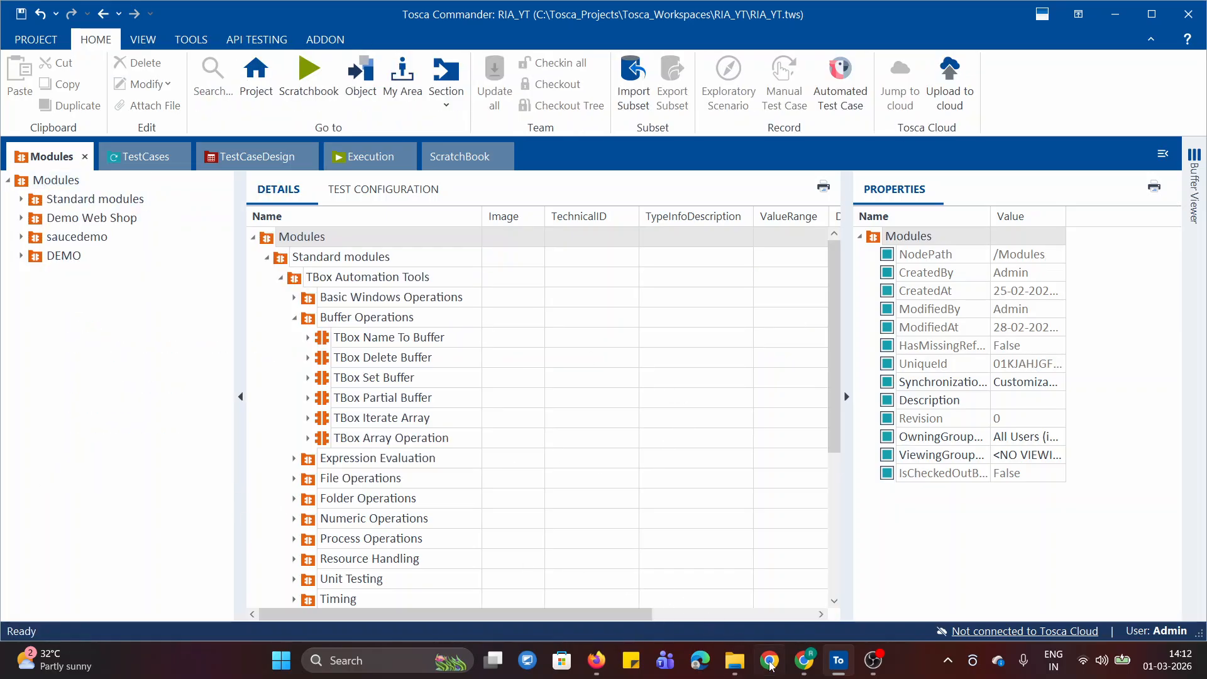
click(800, 666)
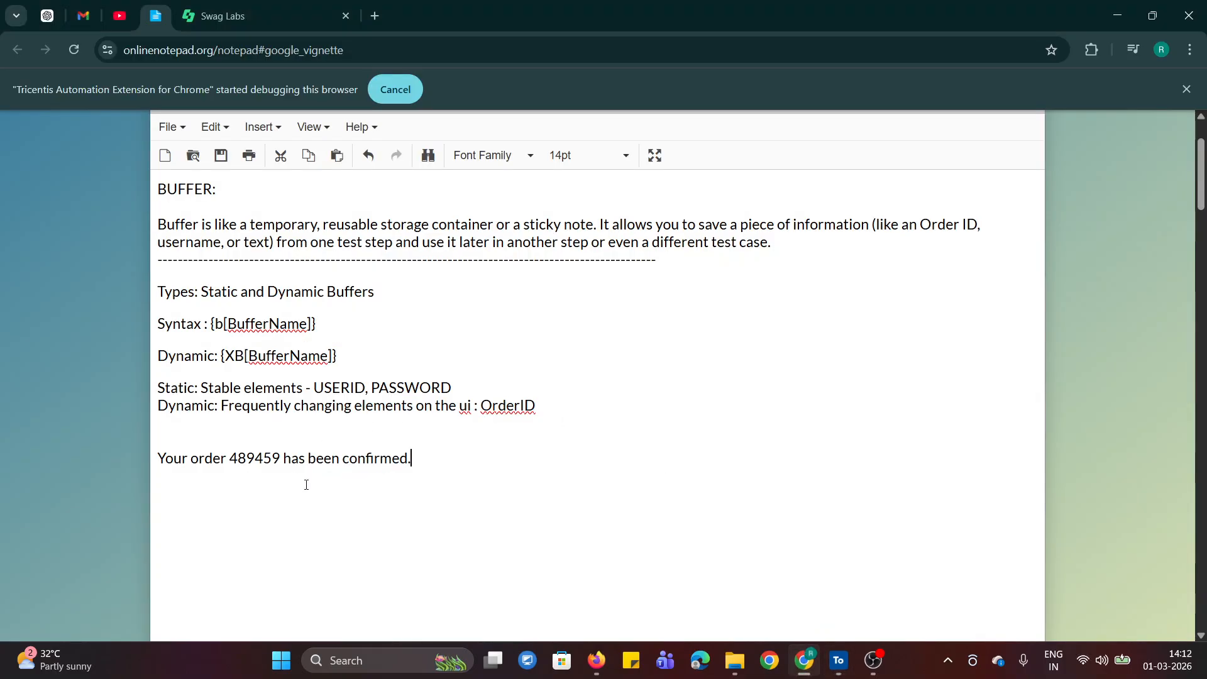
click(839, 663)
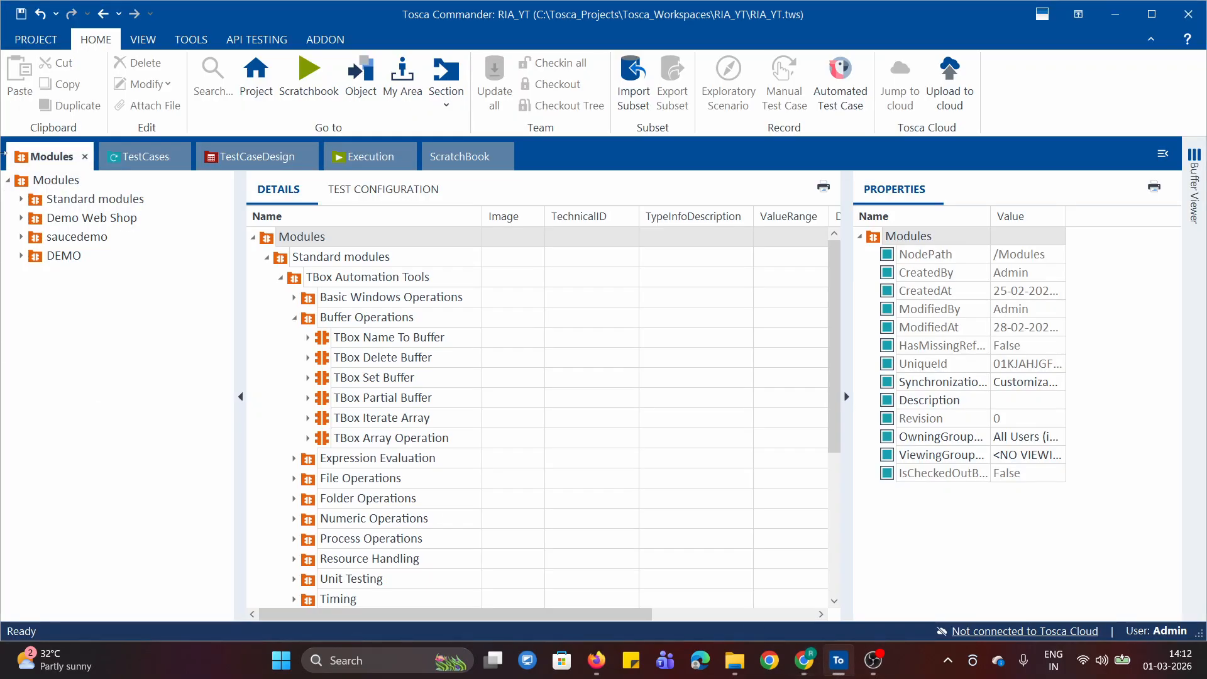
Create a folder named Dynamic Buffer under Modules
right_click(22, 184)
click(54, 192)
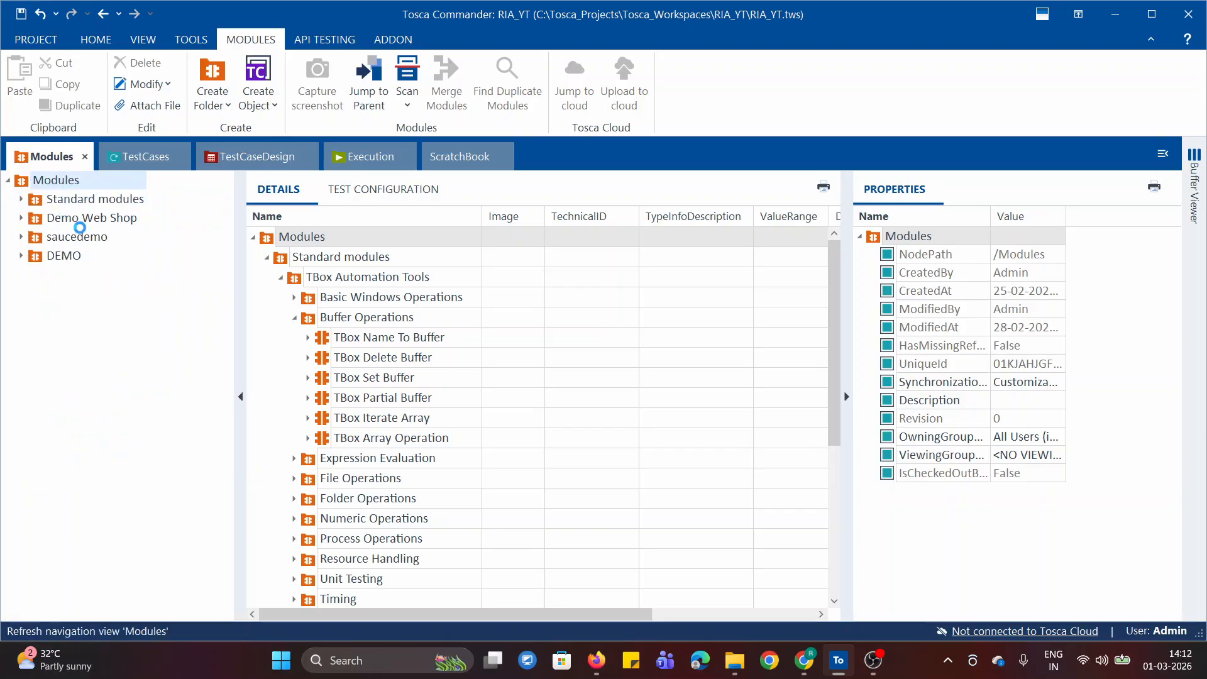
text(Dy)
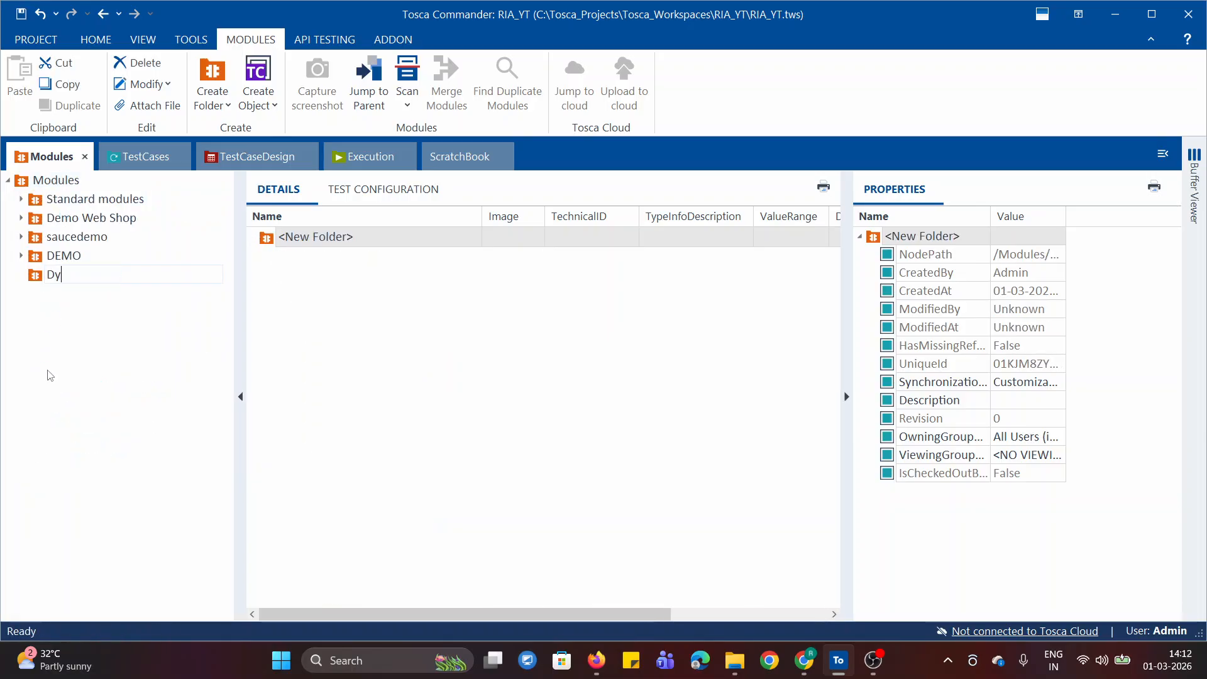
text(namic Buffer)
key(Return)
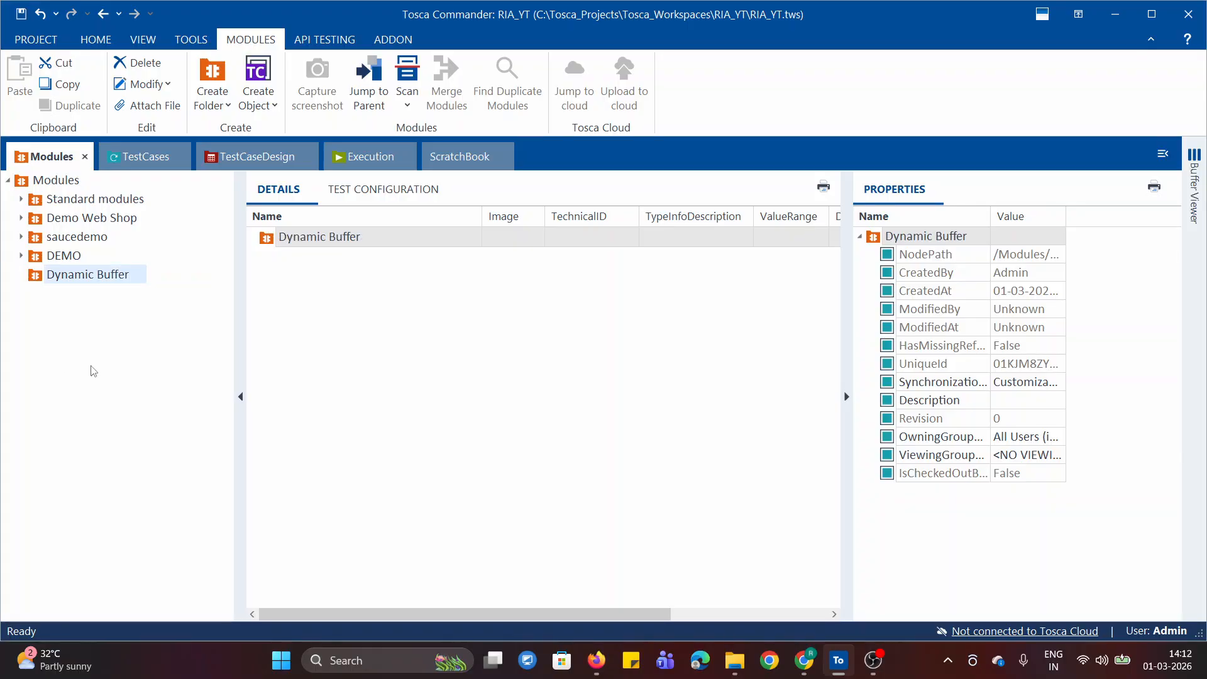
Start an application scan for the Dynamic Buffer module folder
right_click(39, 279)
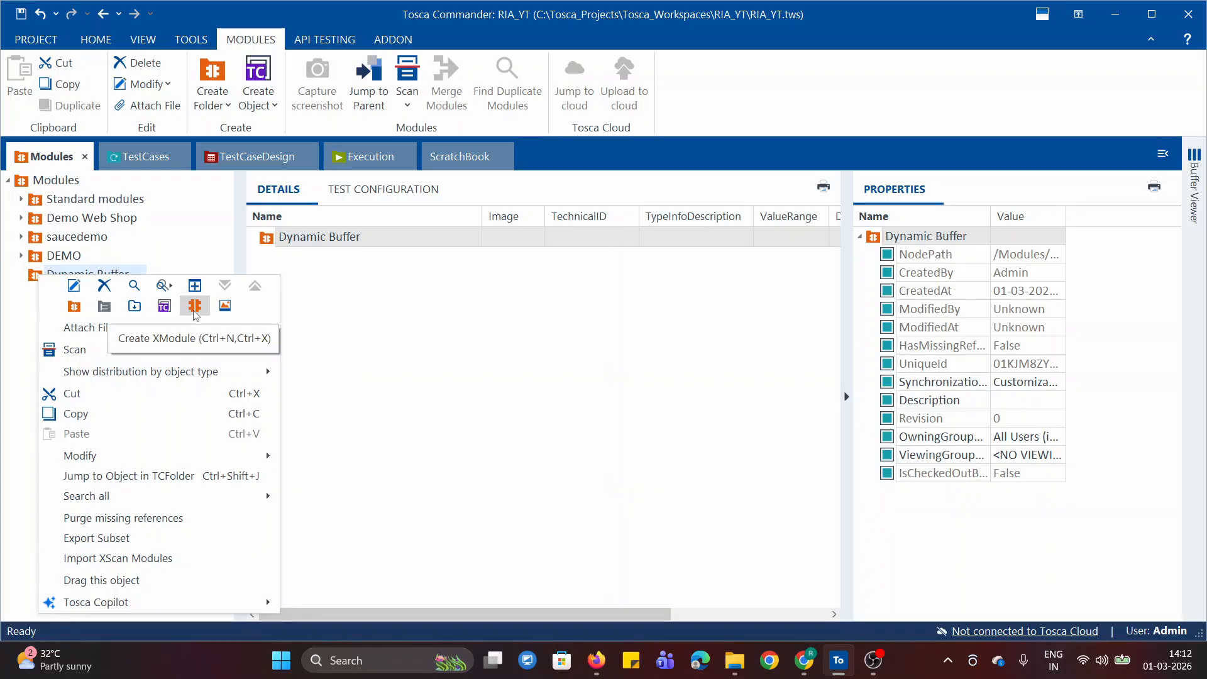
click(457, 424)
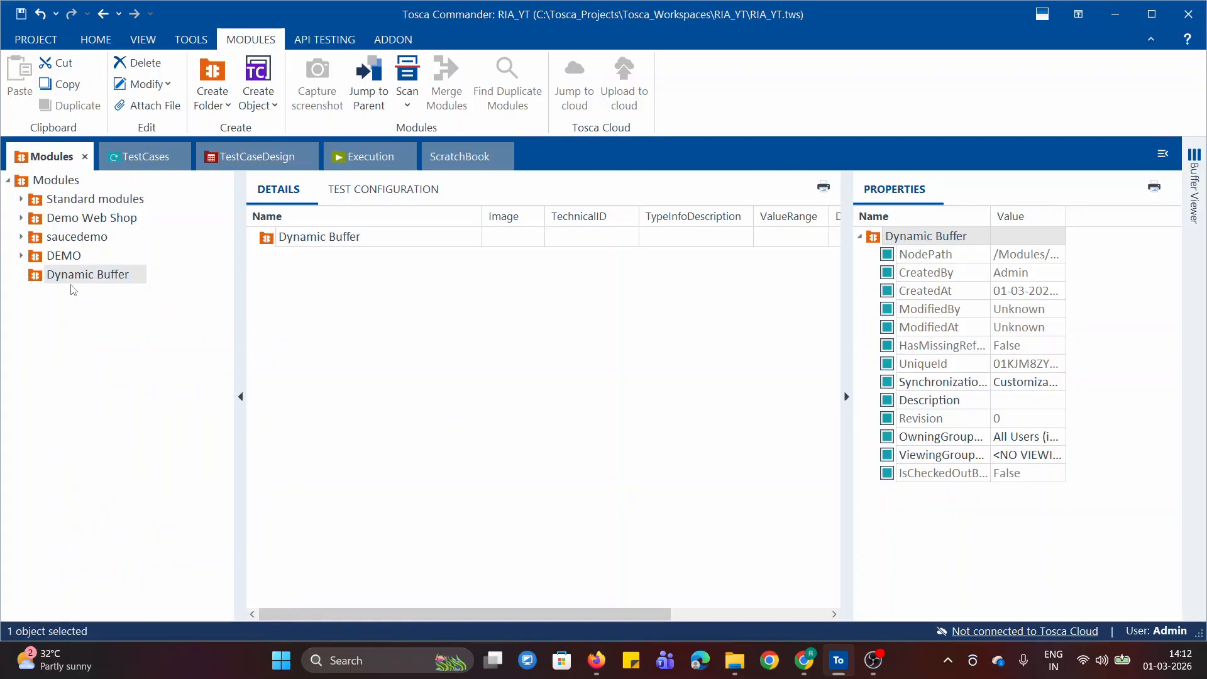
right_click(36, 279)
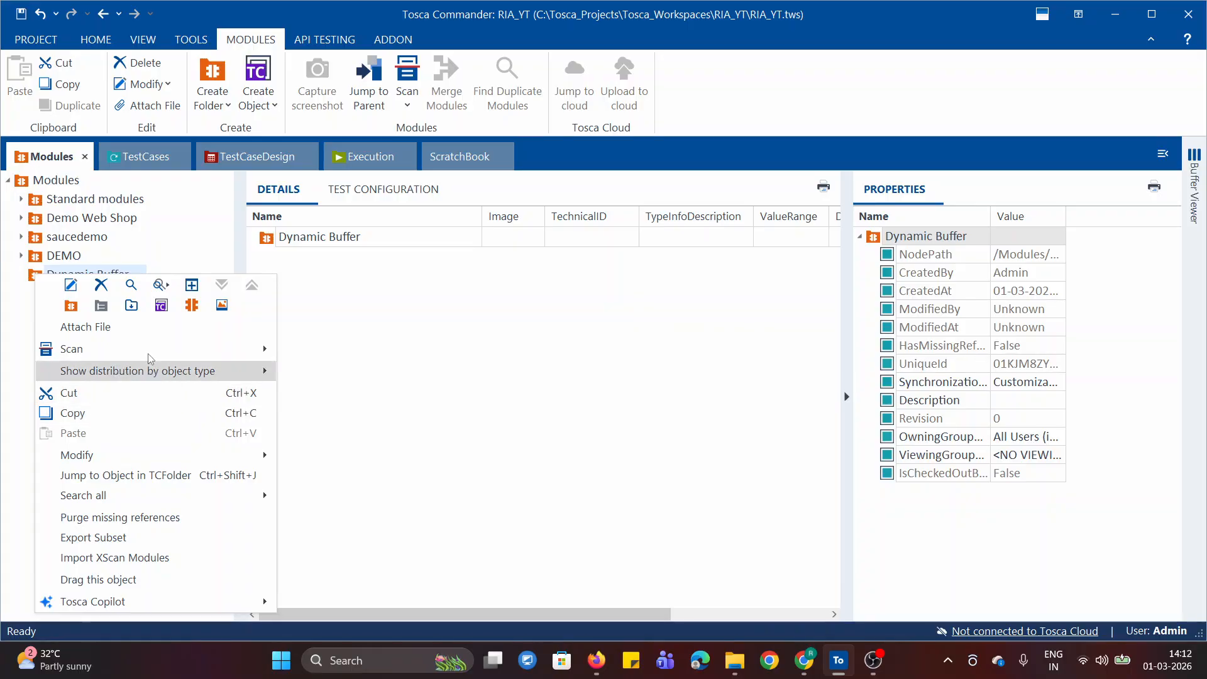
mouse_move(151, 357)
click(356, 348)
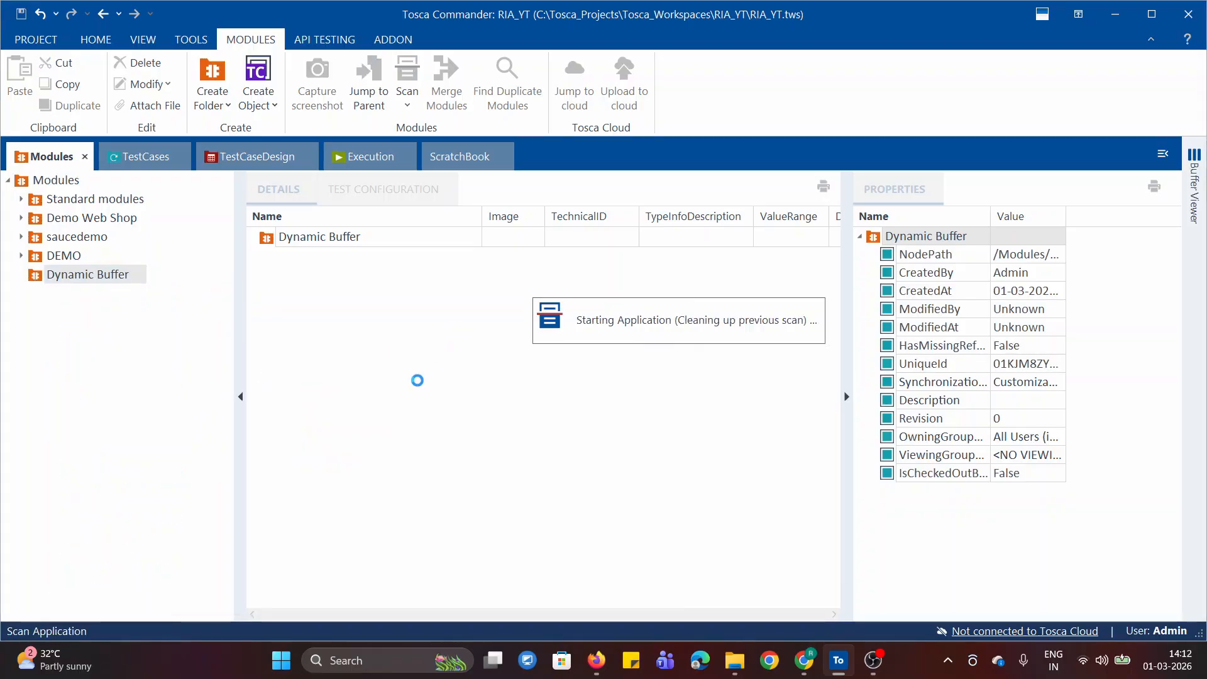
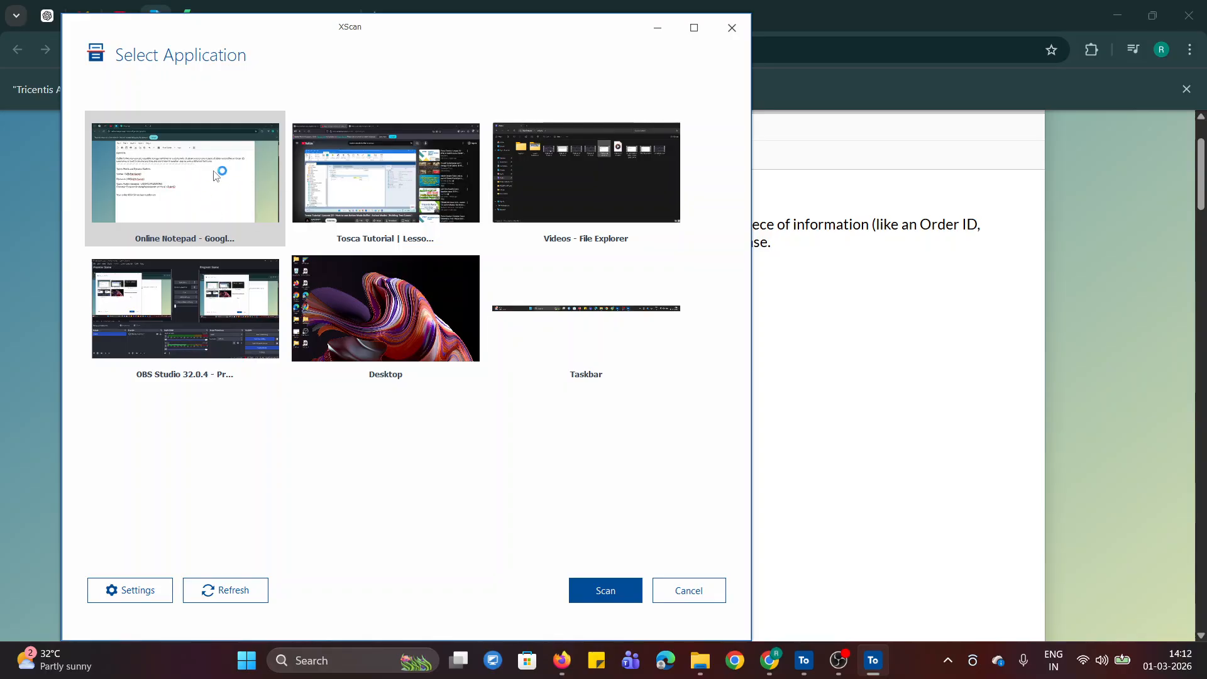
Scan the Online Notepad page and pick the order confirmation sentence on screen as the module's control
click(612, 594)
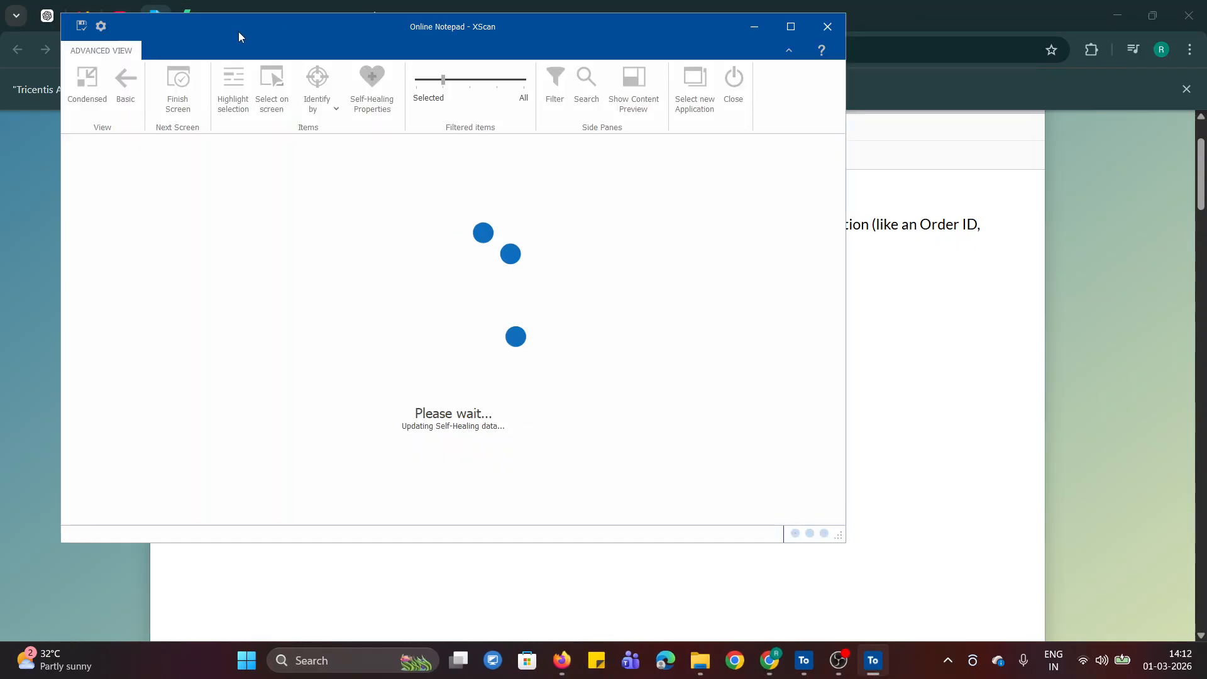
drag(220, 25, 775, 109)
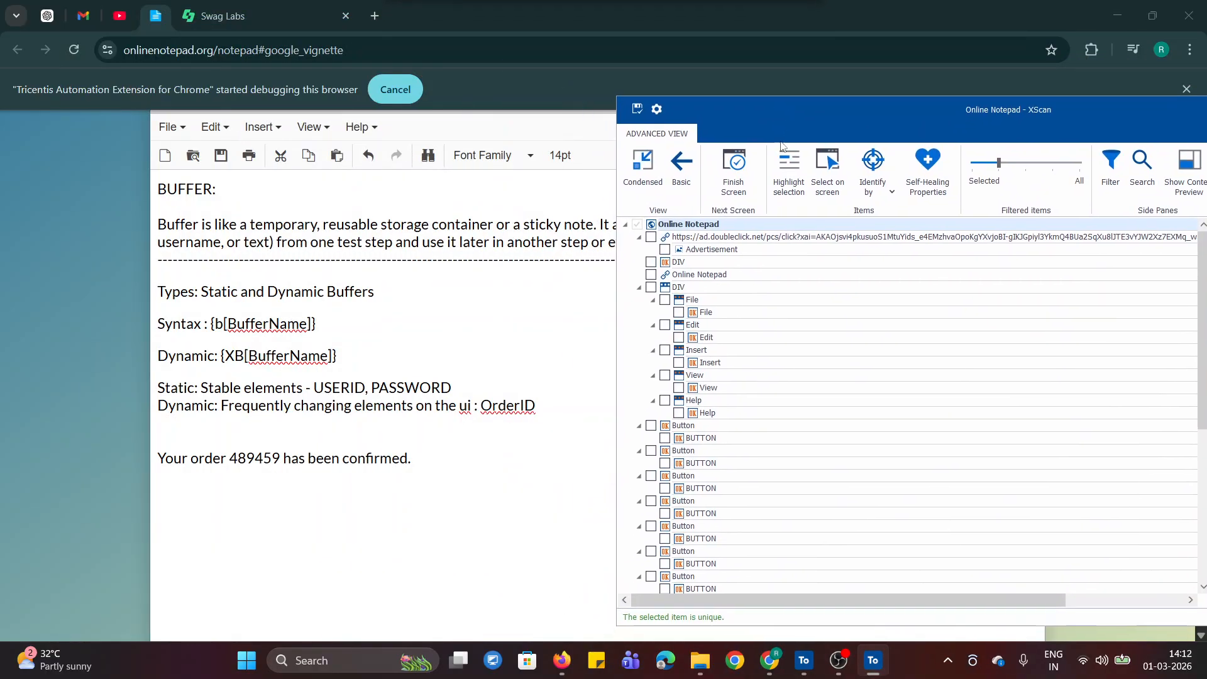
click(827, 171)
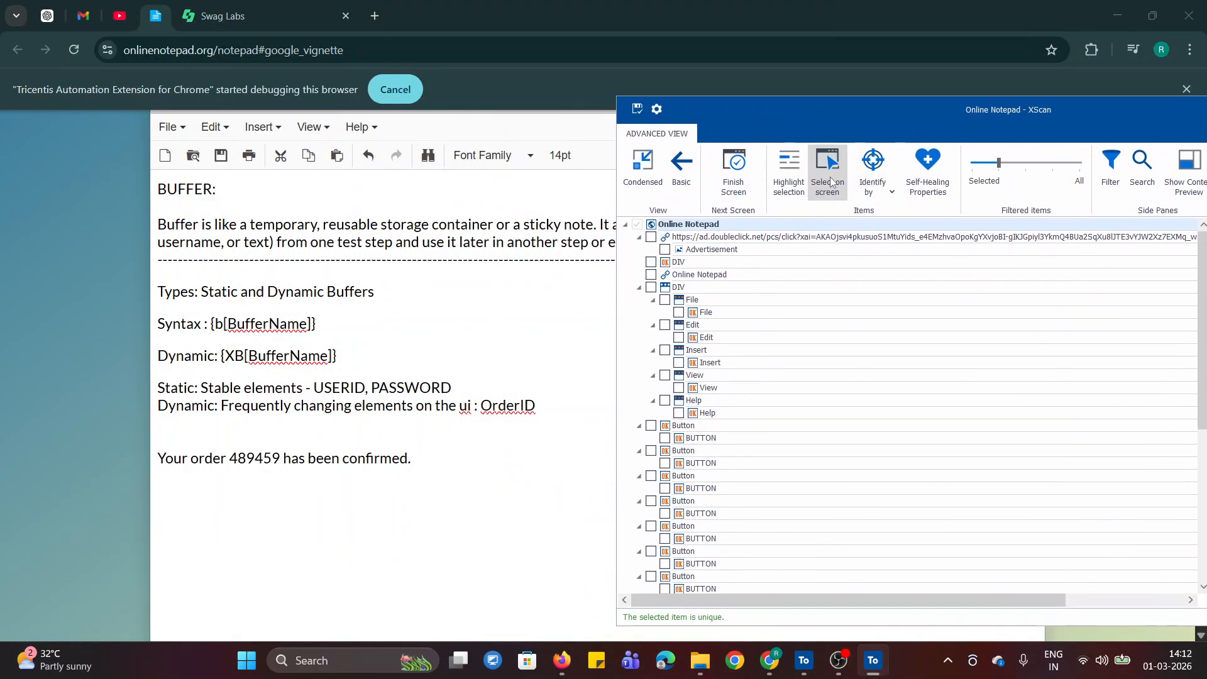
click(216, 459)
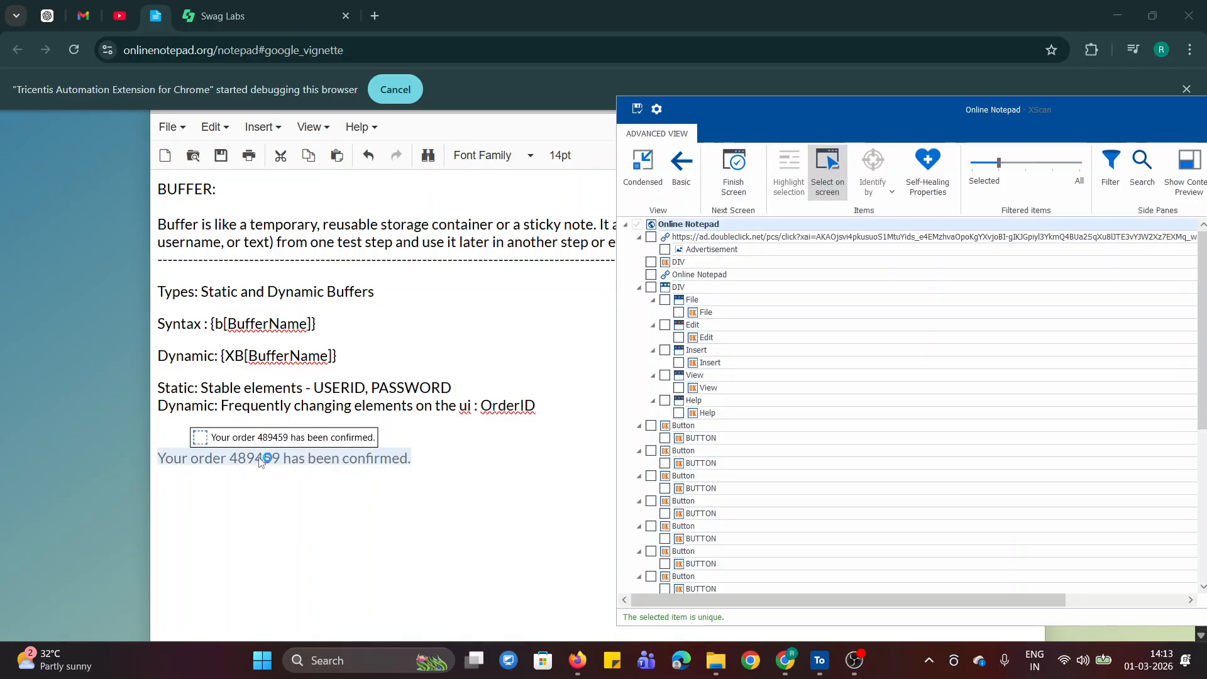
click(219, 462)
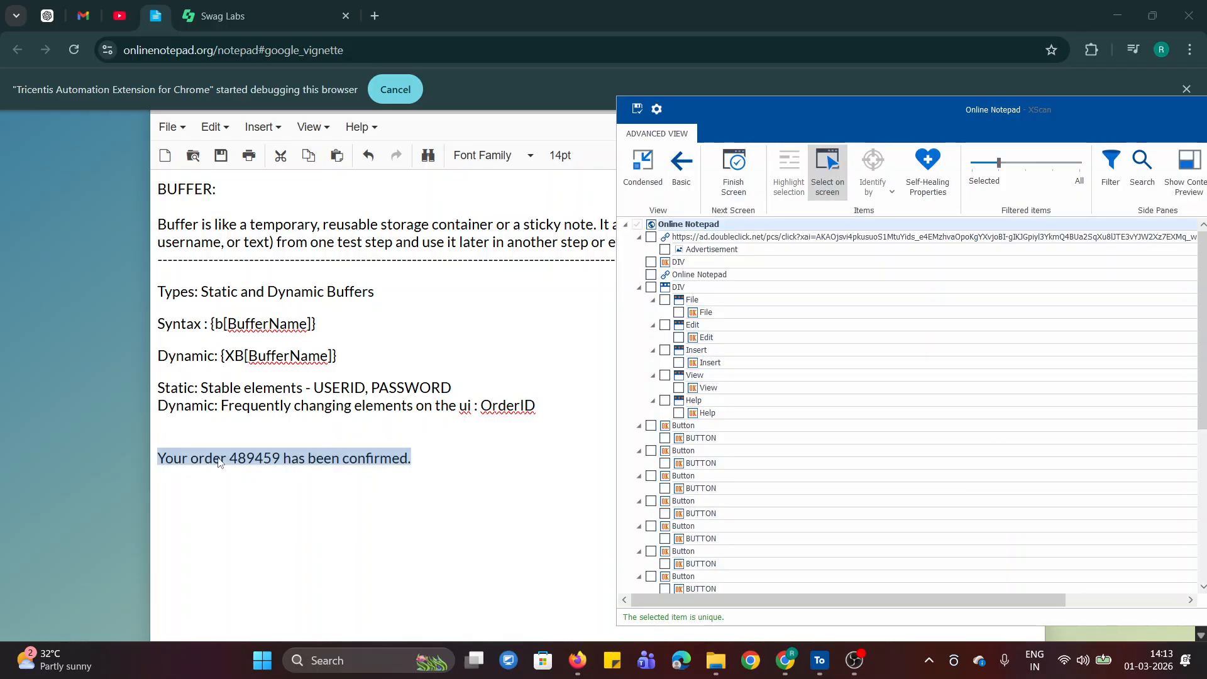
click(827, 173)
Rename the scanned module to Dynamic Order ID, save it and close the scan
drag(999, 111, 611, 113)
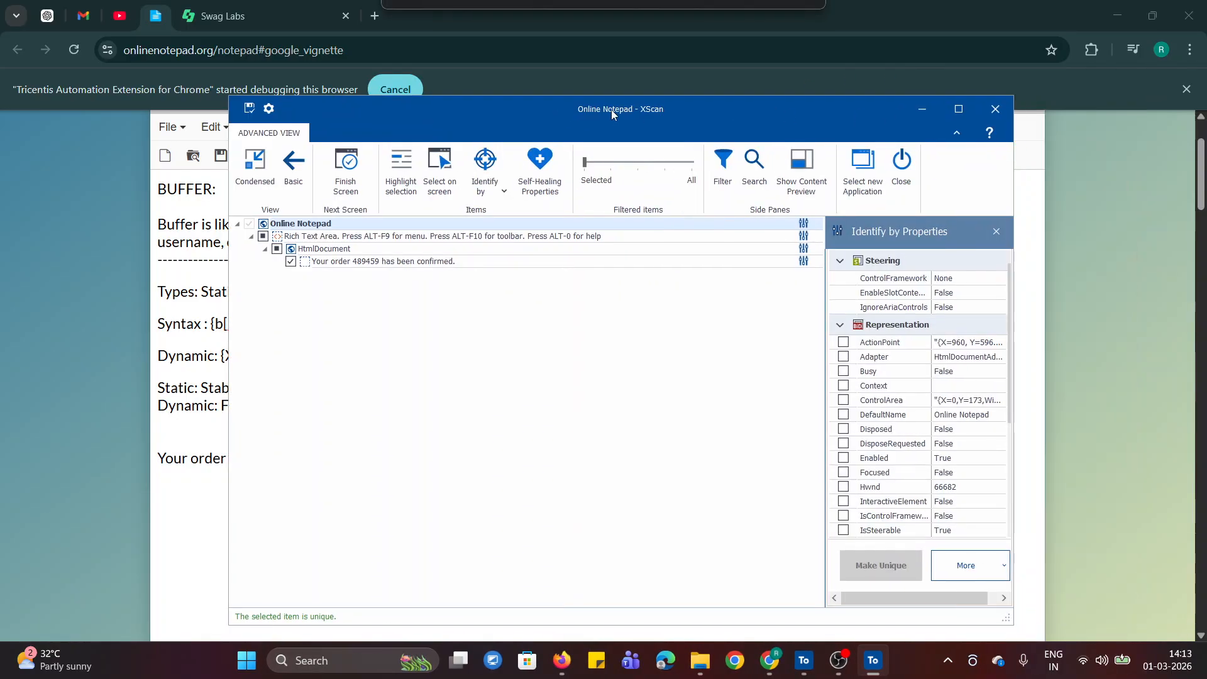
click(957, 109)
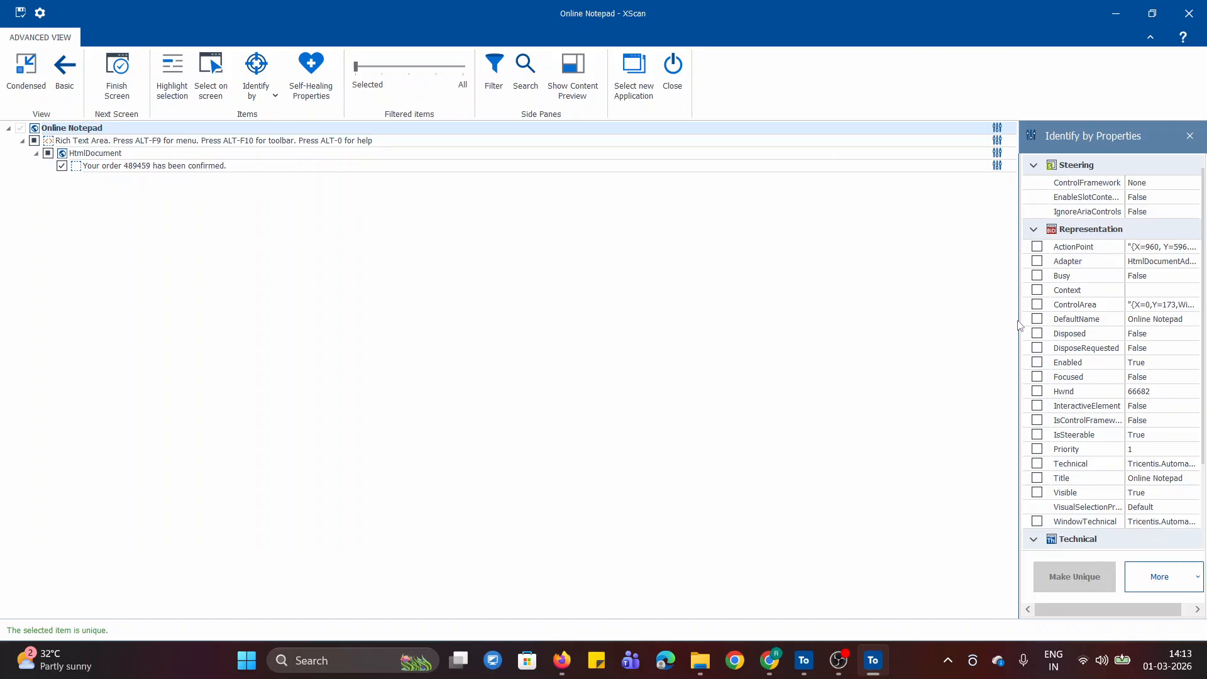
drag(1019, 318, 852, 319)
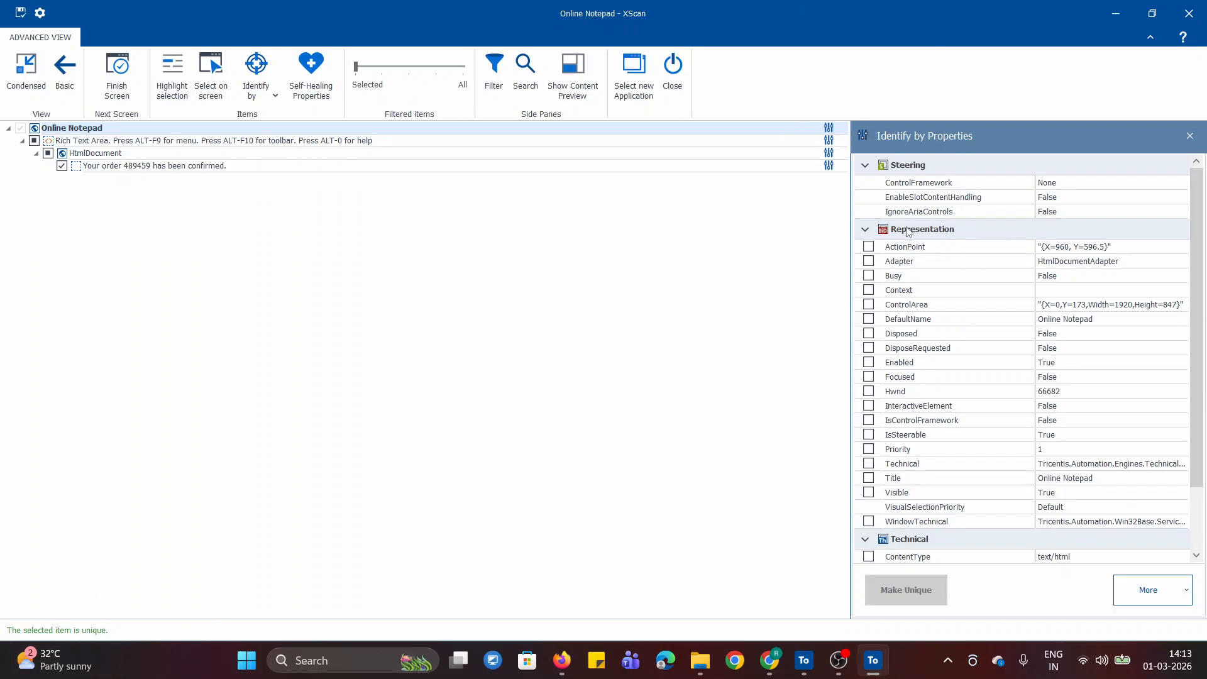
click(83, 130)
text(Dynamic Order ID)
key(Return)
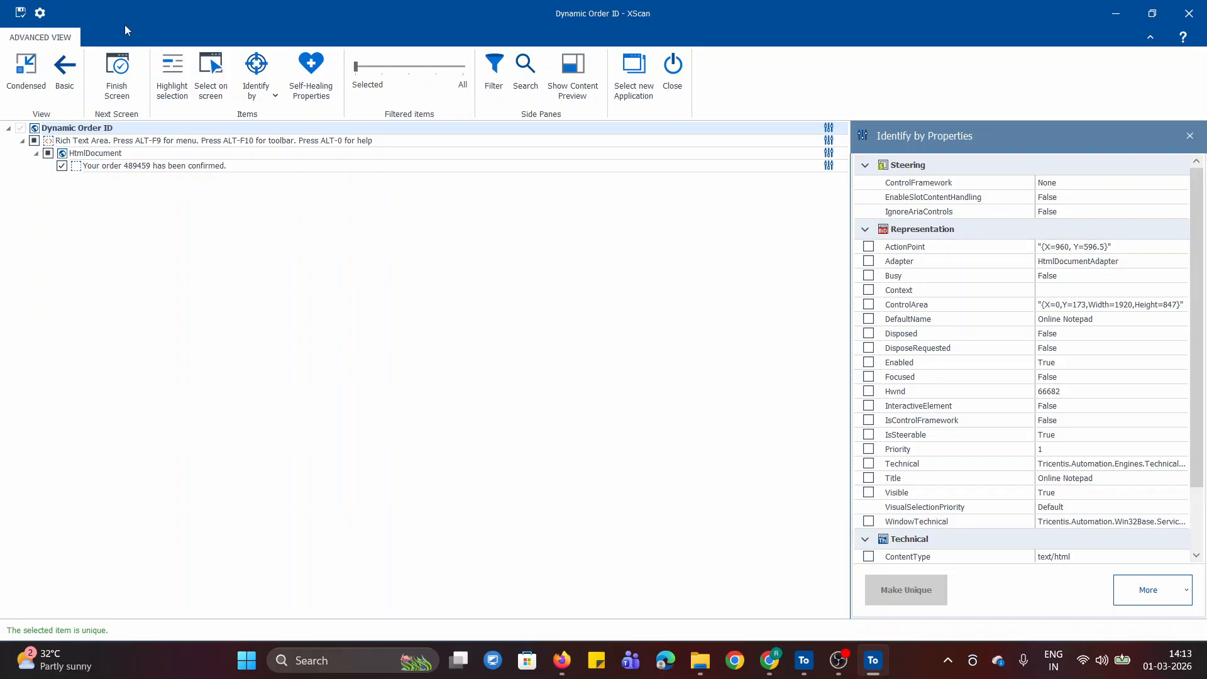
click(20, 12)
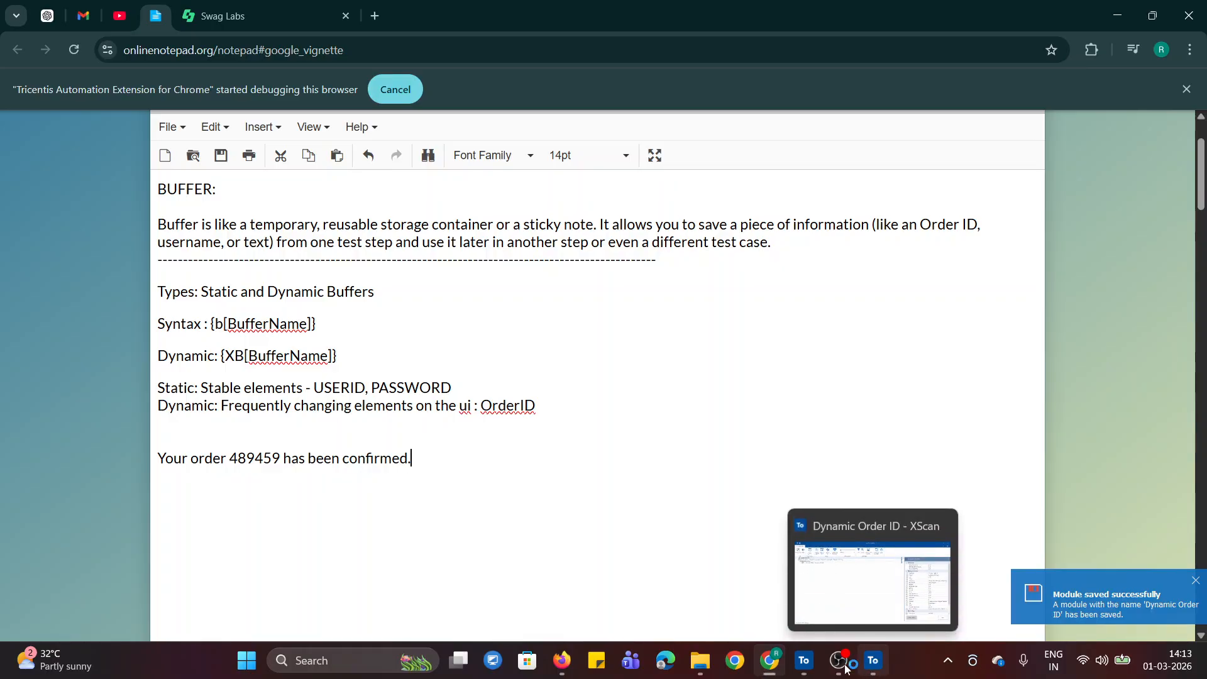
click(804, 665)
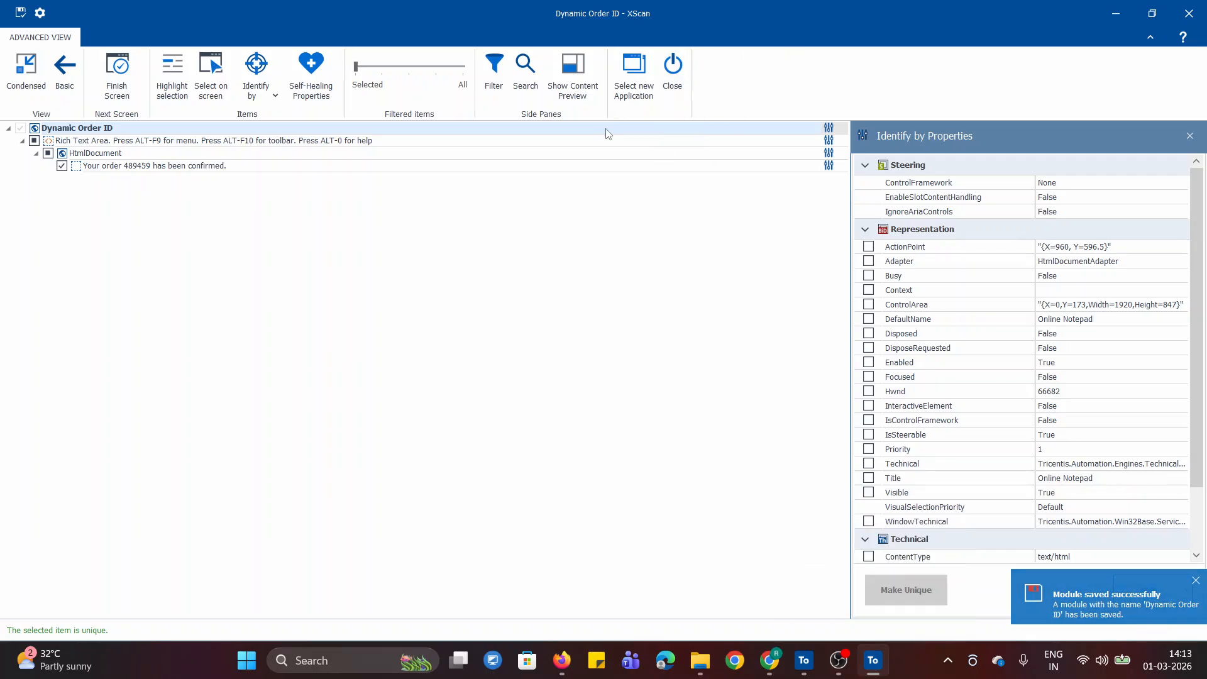
click(672, 66)
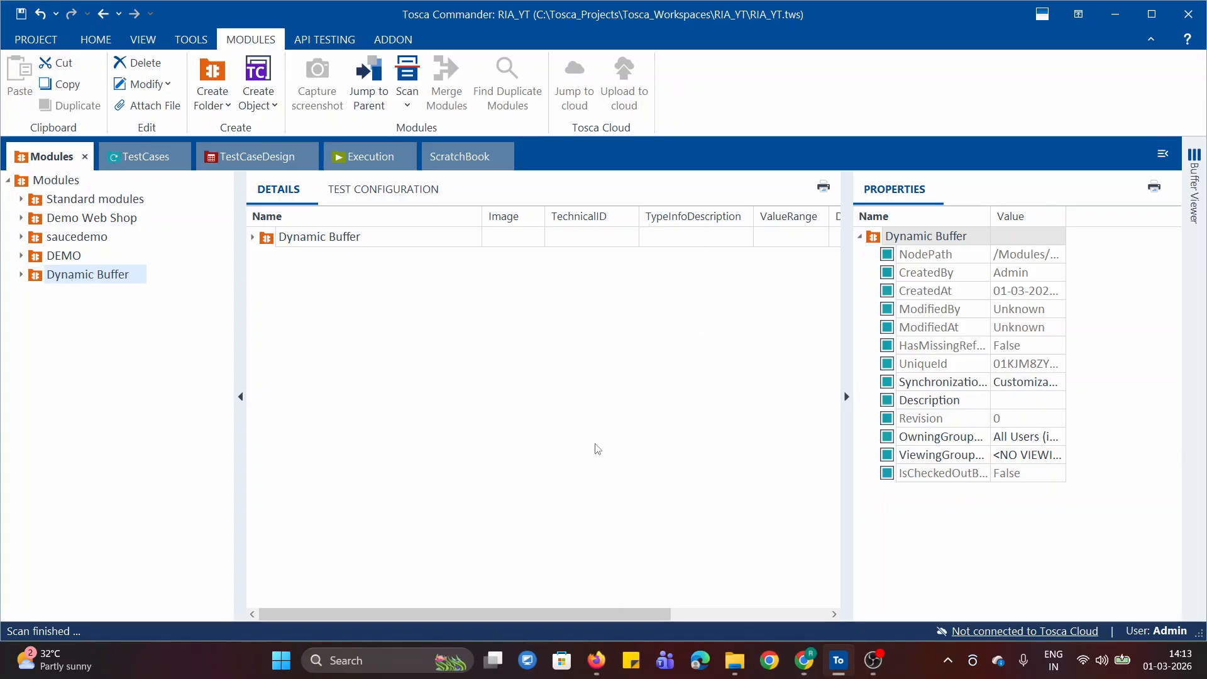
Add the Dynamic Order ID module as a test step to the new test case in the Dynamic Buffers folder
click(21, 274)
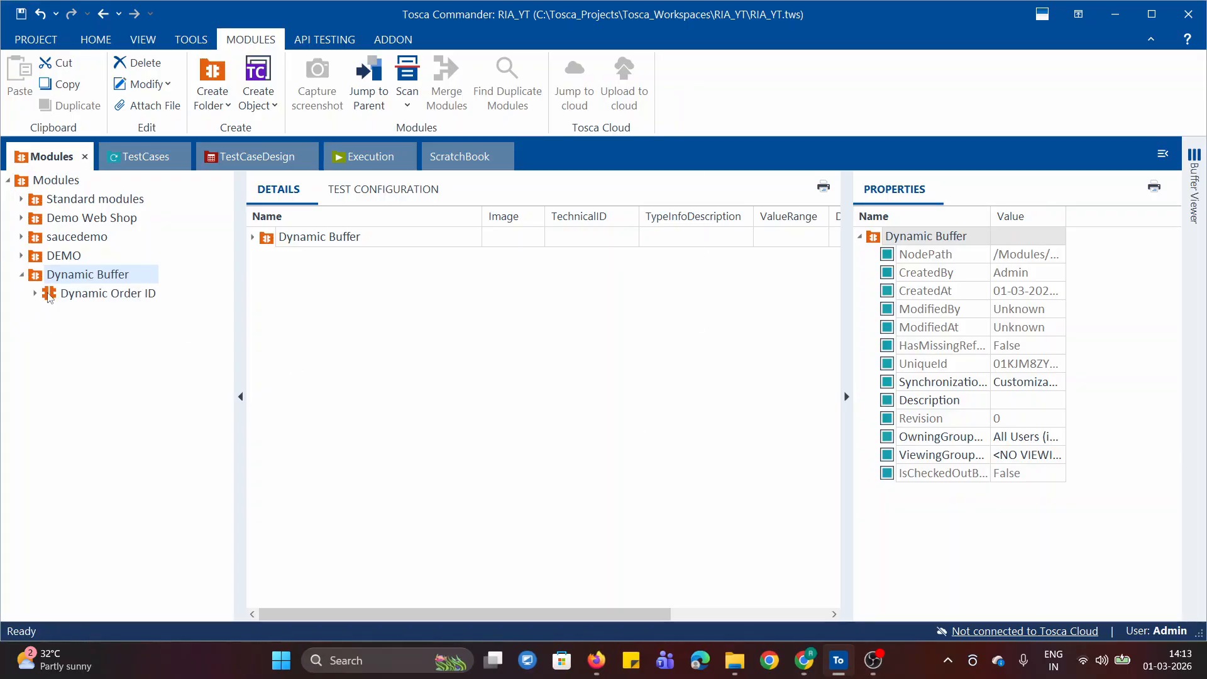
drag(49, 297, 128, 157)
drag(129, 157, 51, 353)
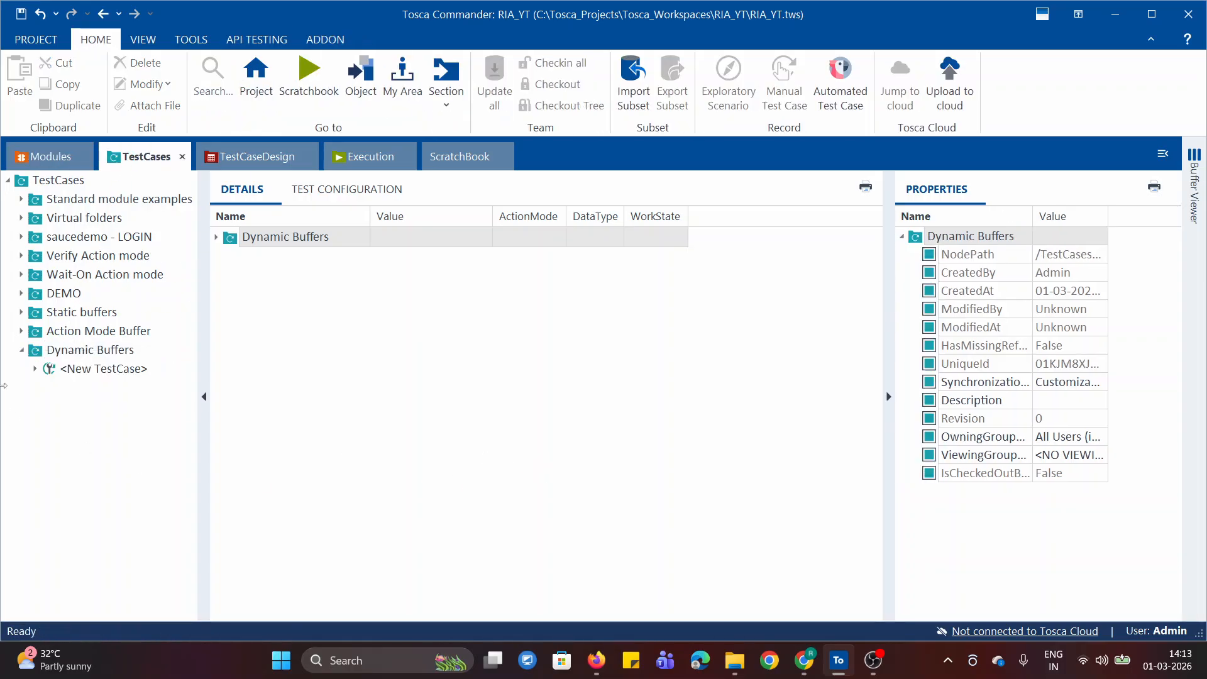
click(91, 369)
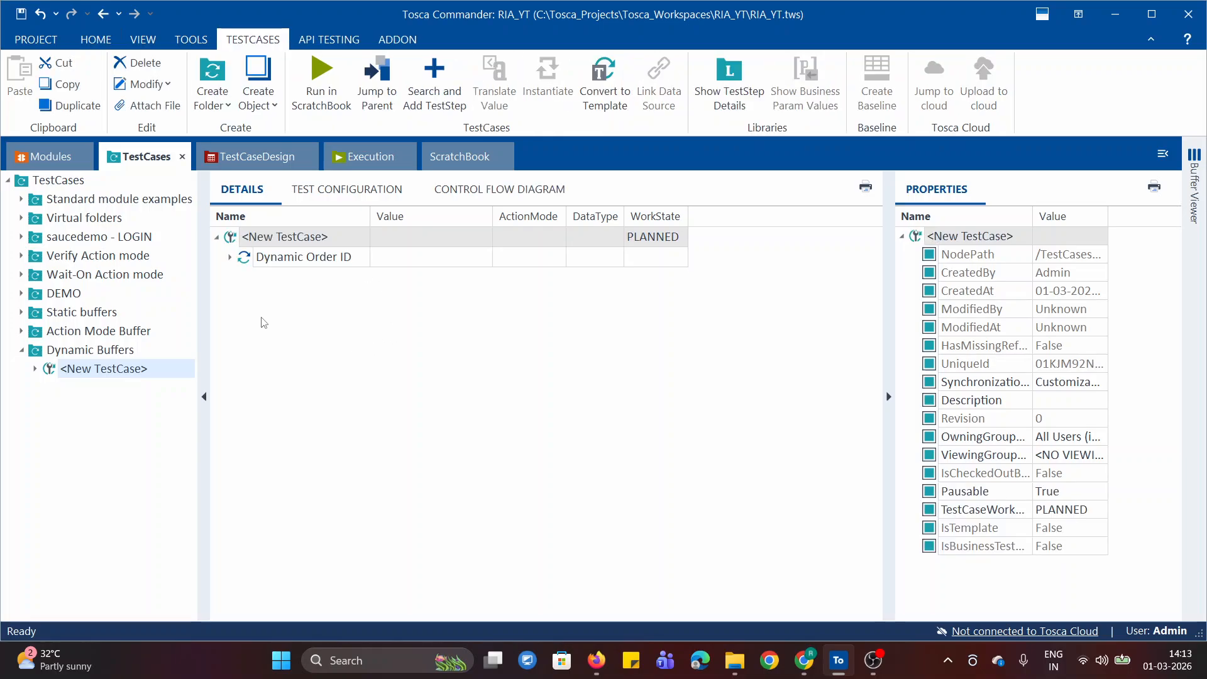
Steer the InnerText property for the order confirmation value in the Dynamic Order ID test step
click(230, 257)
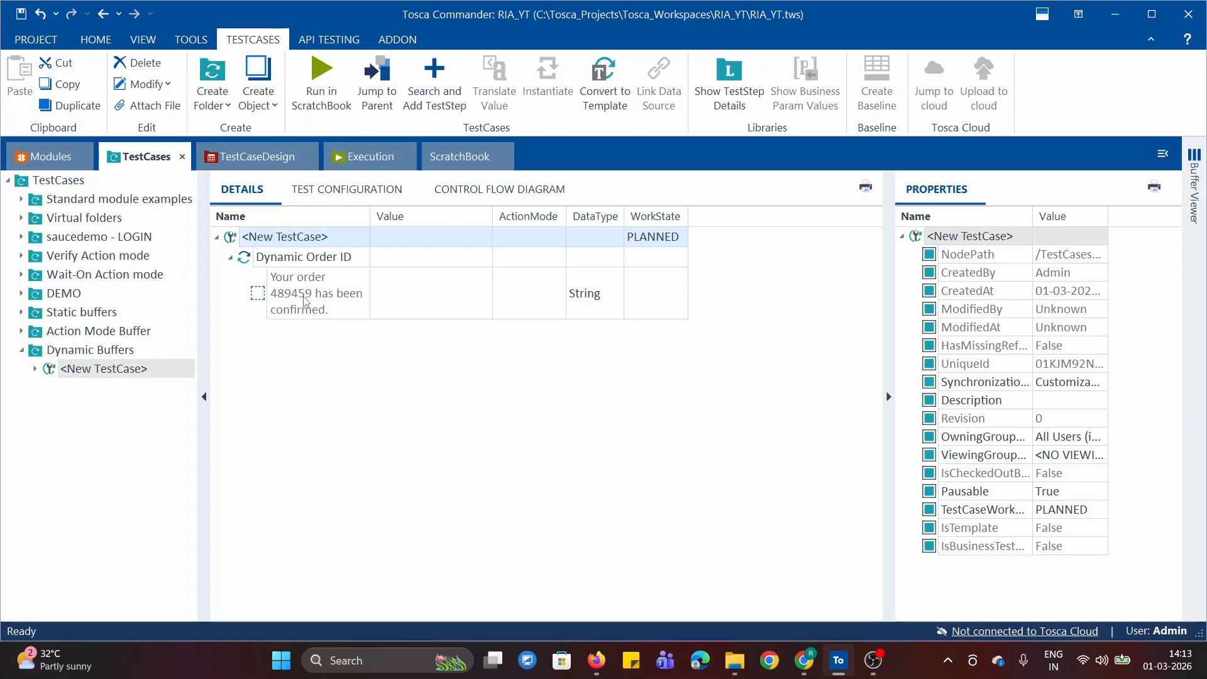
click(465, 301)
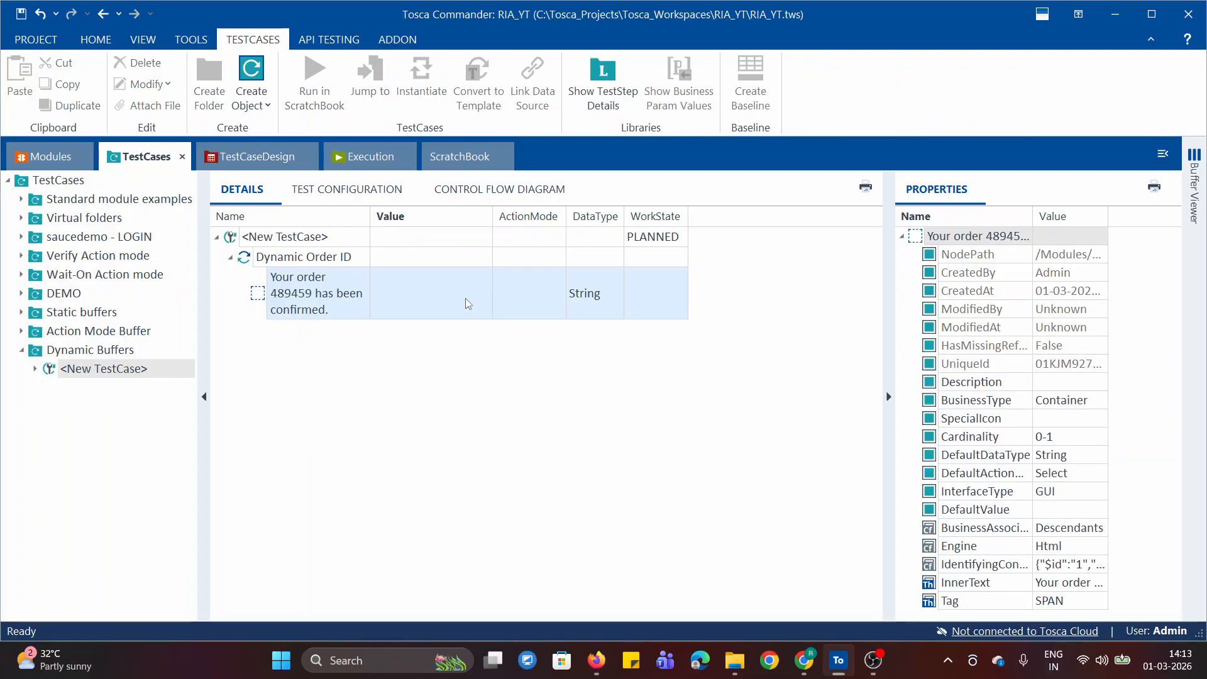
click(465, 303)
click(483, 296)
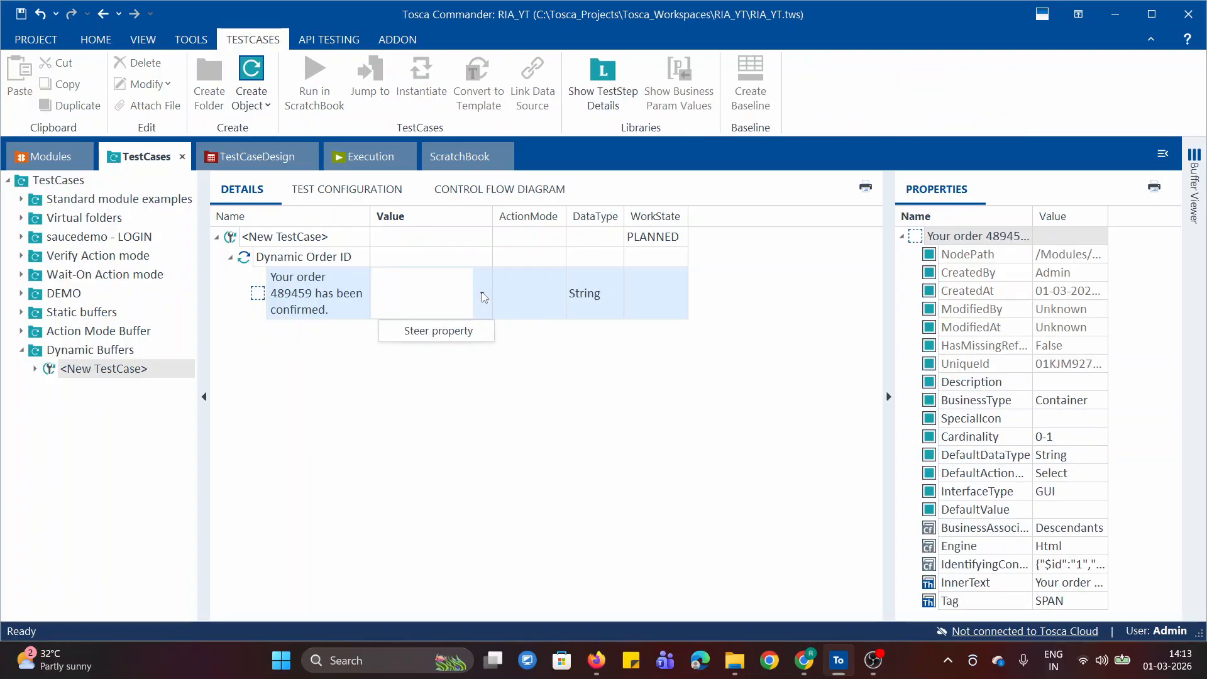
click(457, 334)
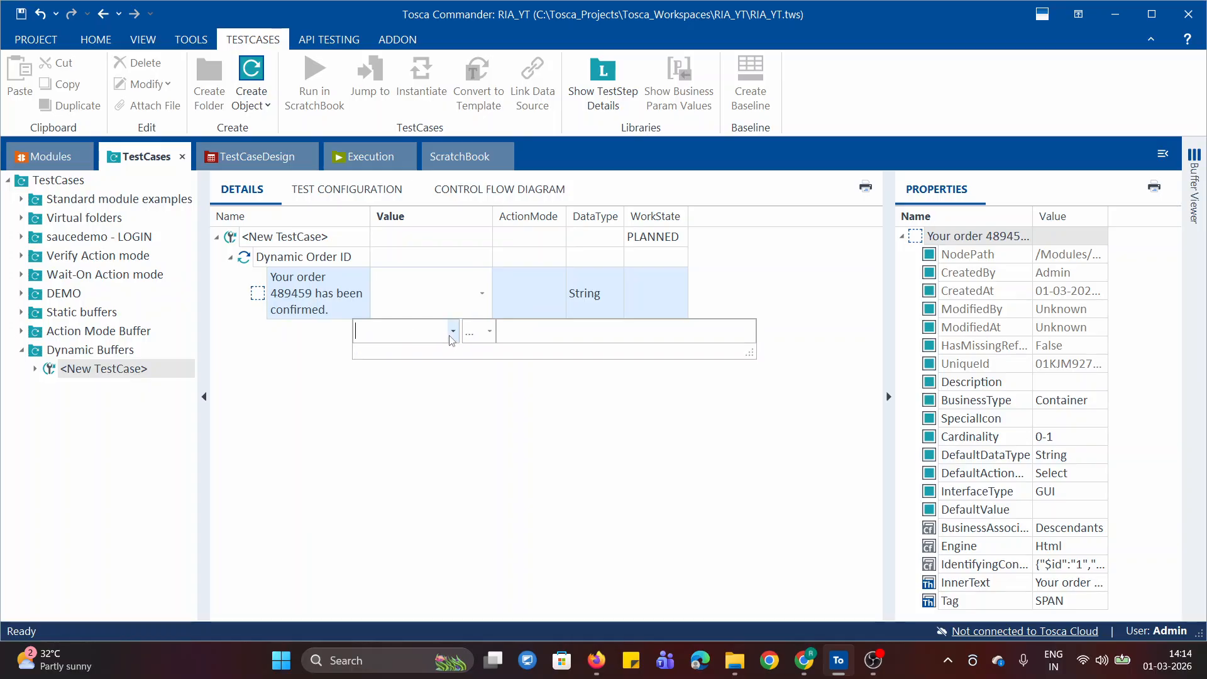
click(452, 332)
click(402, 404)
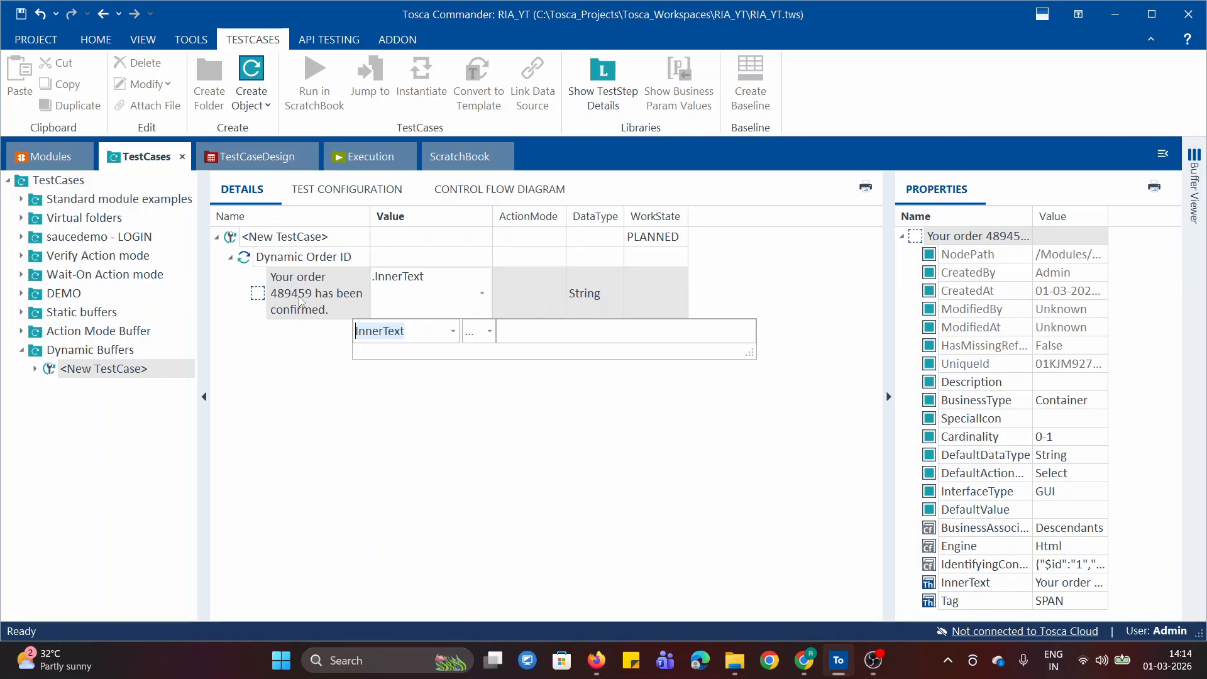
click(532, 333)
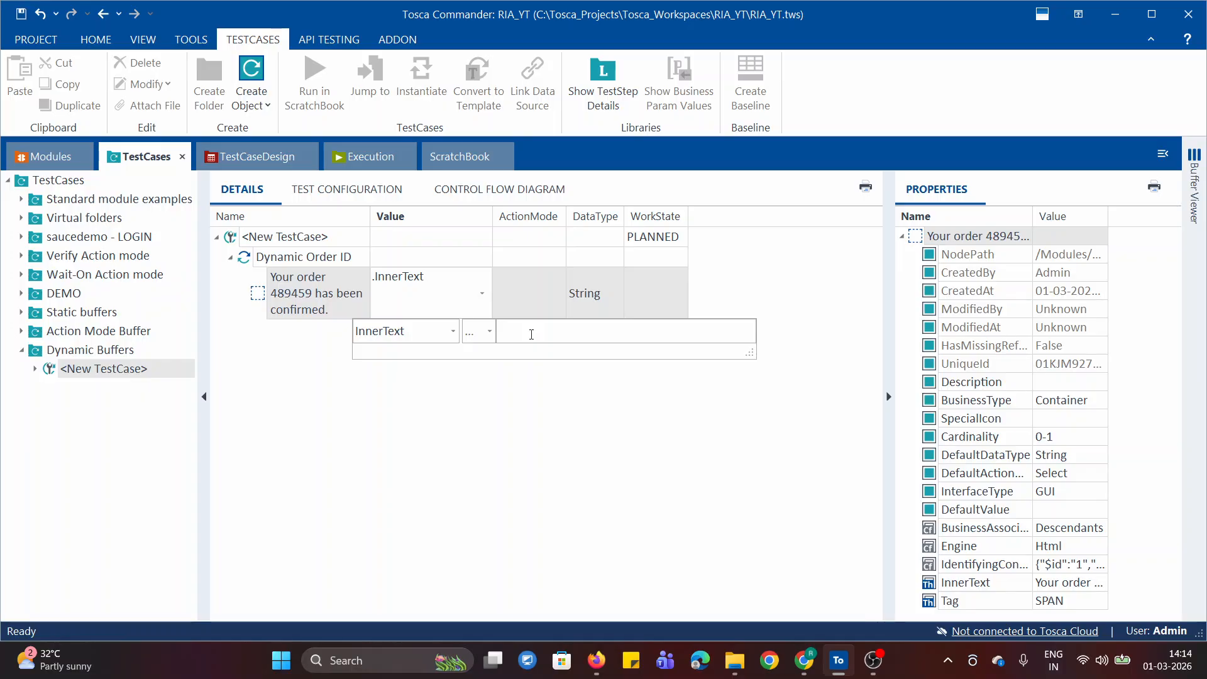
key(super+v)
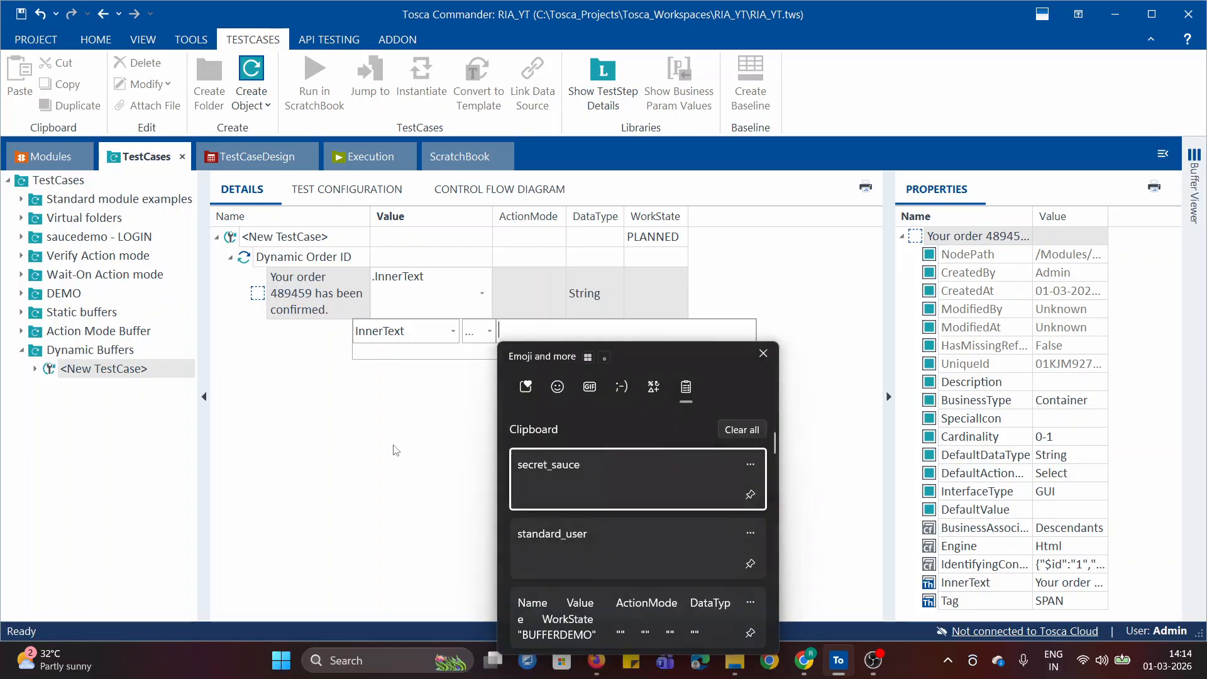
key(Escape)
Copy the order confirmation sentence from the notepad in Chrome into the test step's InnerText value in Tosca Commander
click(804, 660)
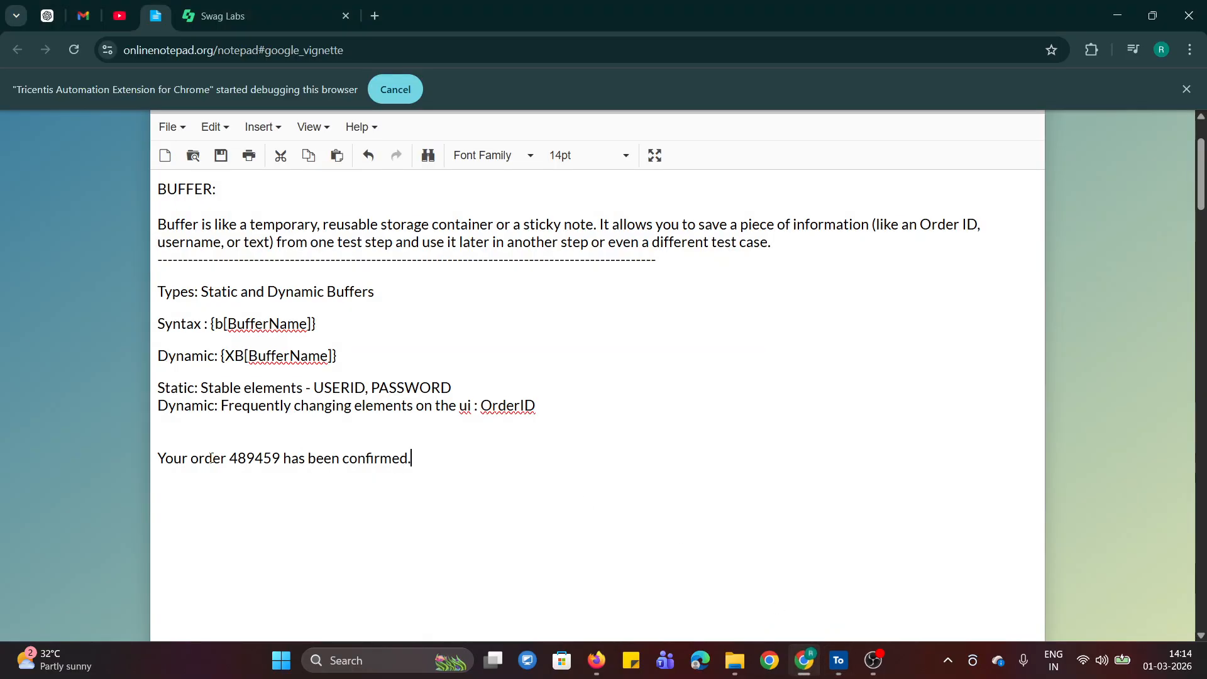
triple_click(212, 458)
key(ctrl+c)
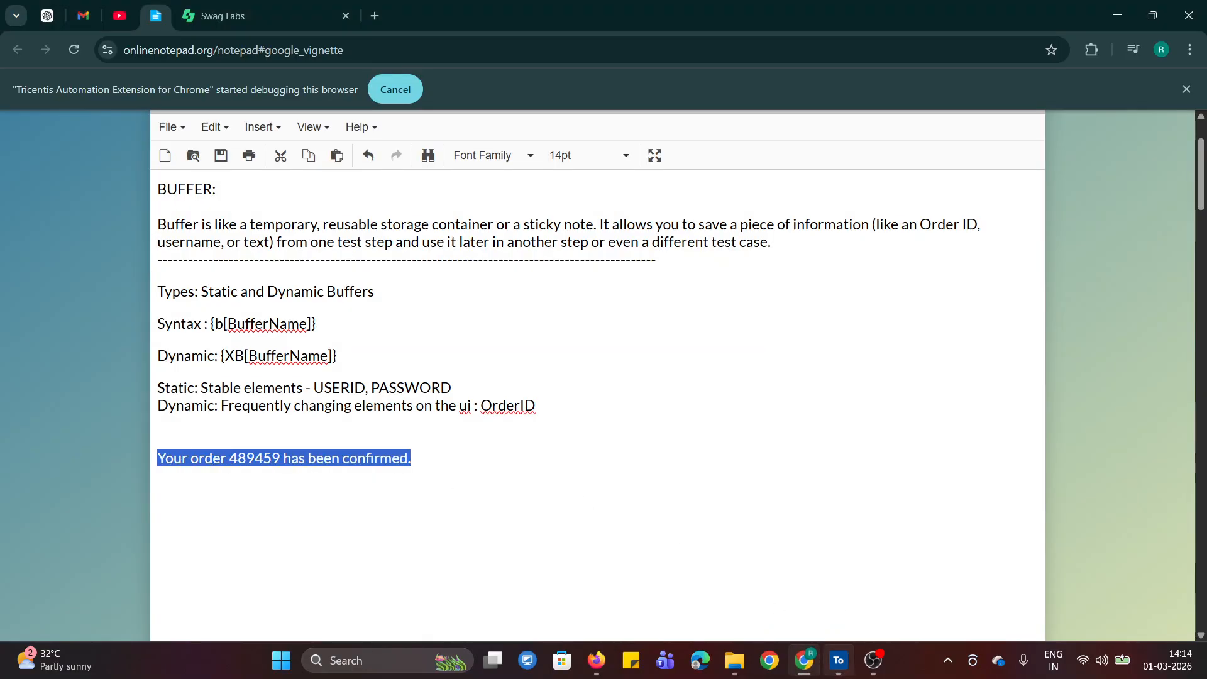
click(838, 660)
click(478, 294)
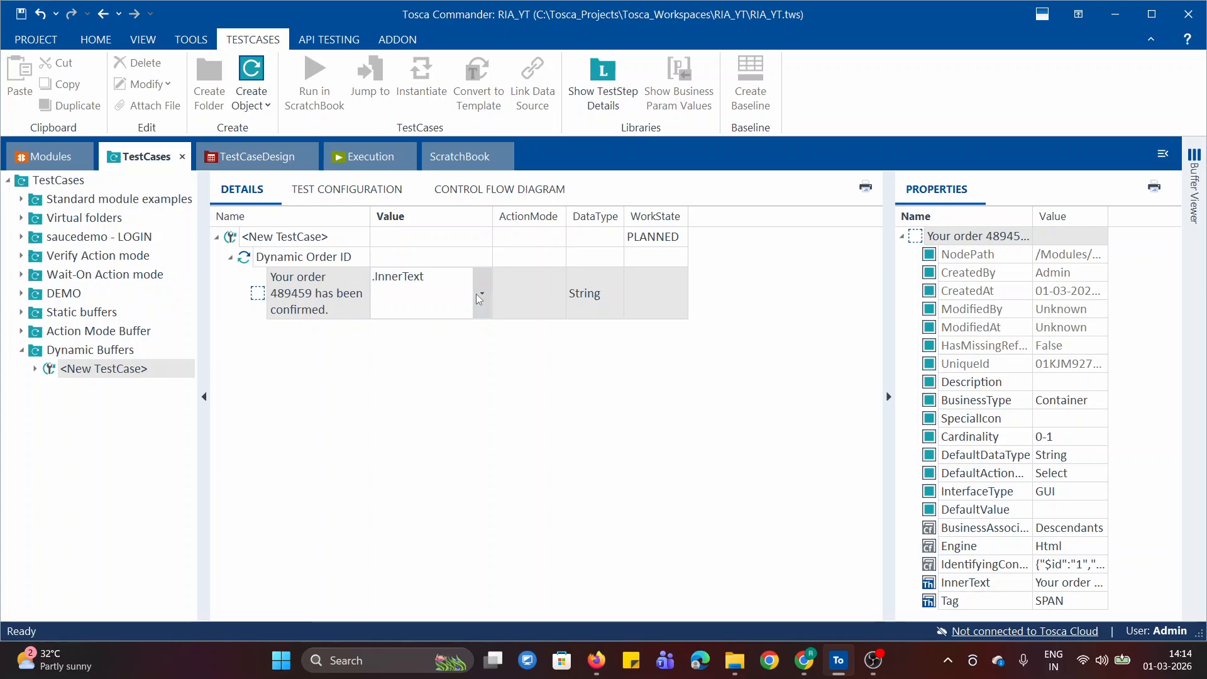
click(434, 330)
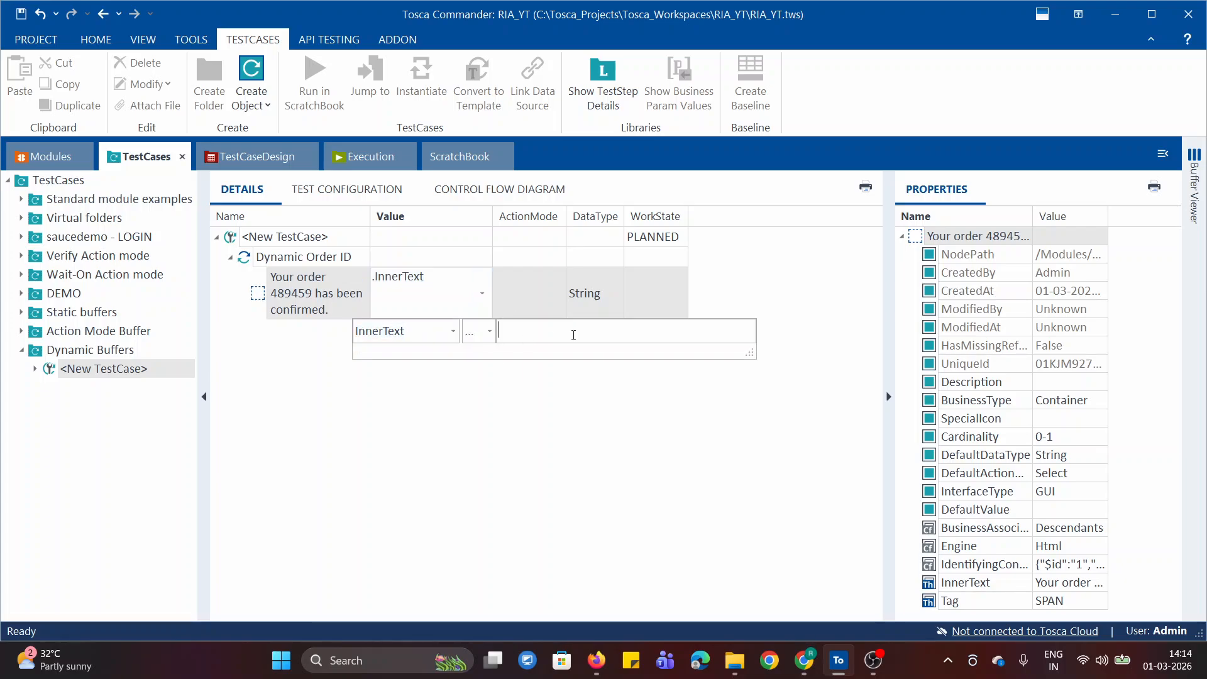
key(ctrl+v)
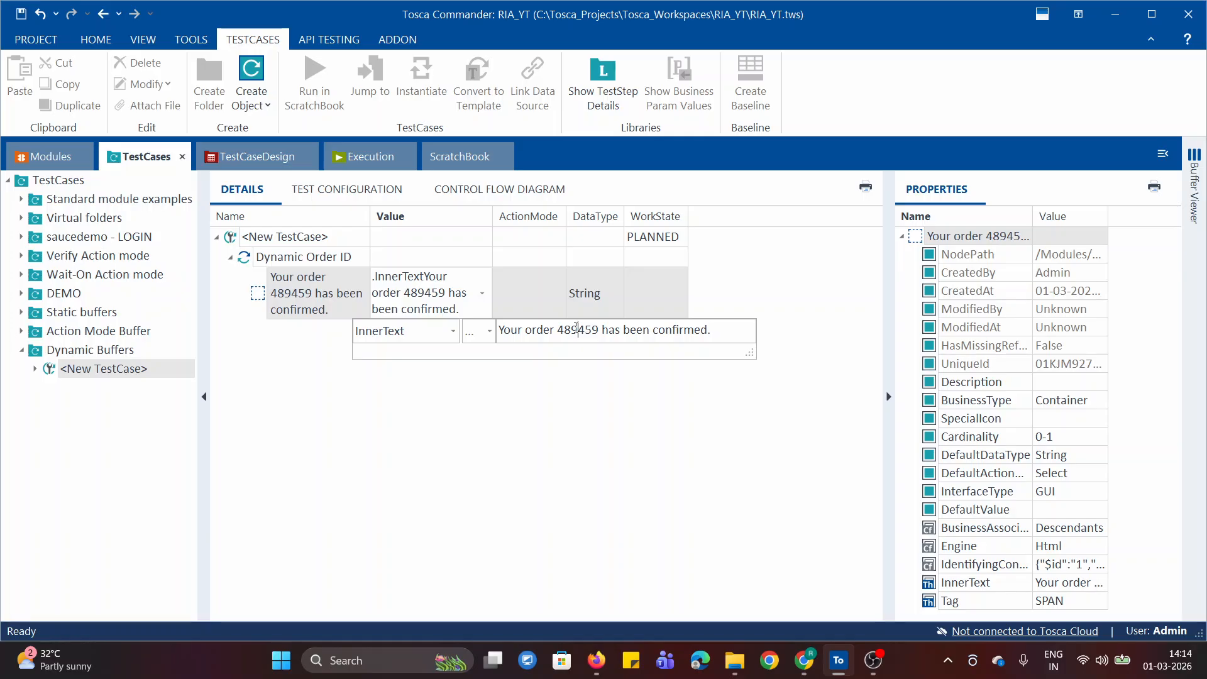
Replace the order number in the InnerText value with {XB[BufferName]} copied from the notepad, keeping the sentence on one line
double_click(576, 328)
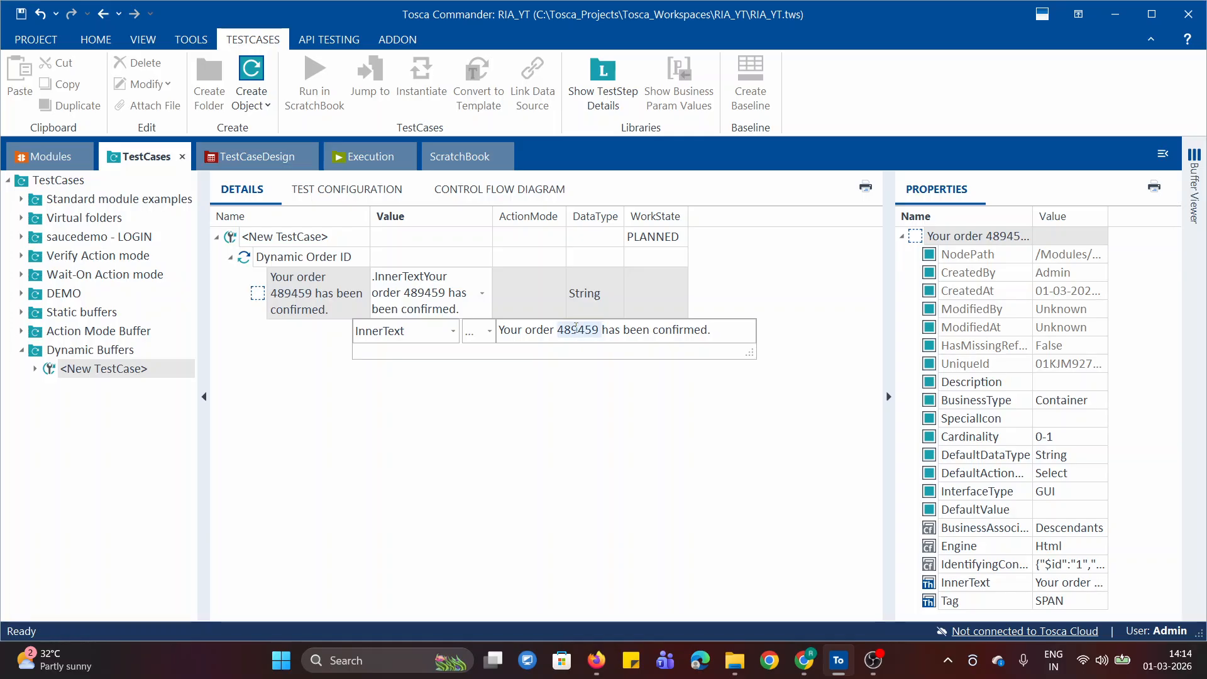
click(800, 633)
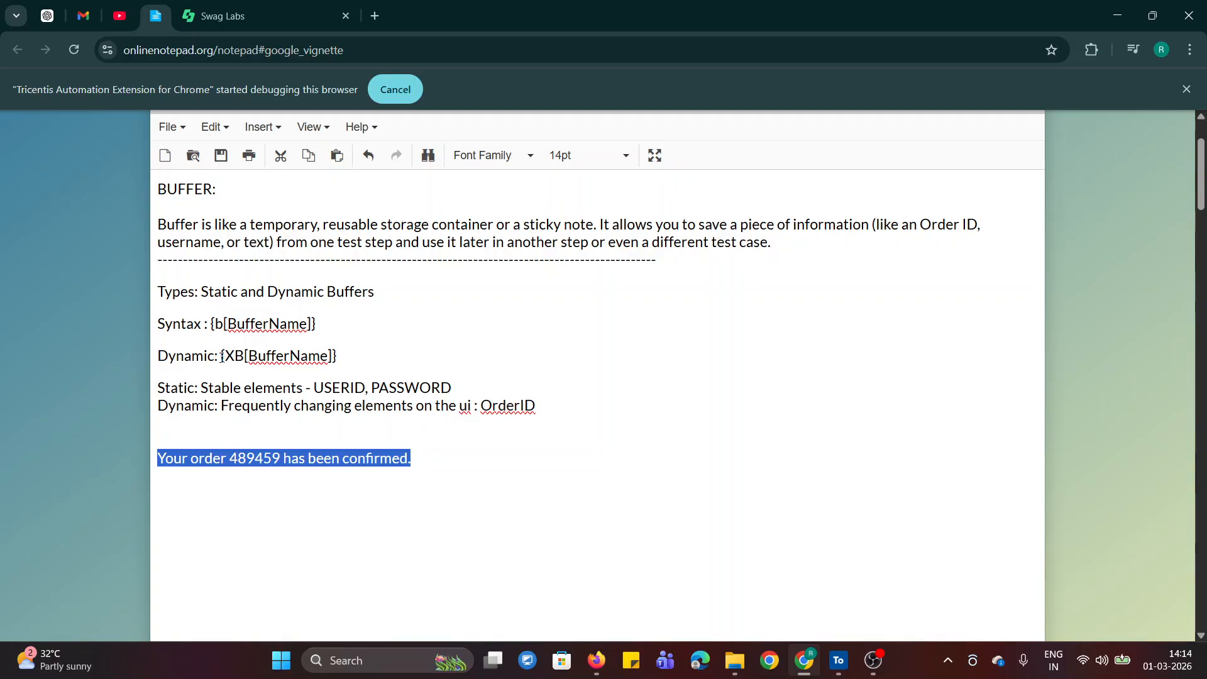
drag(221, 357, 323, 370)
key(ctrl+c)
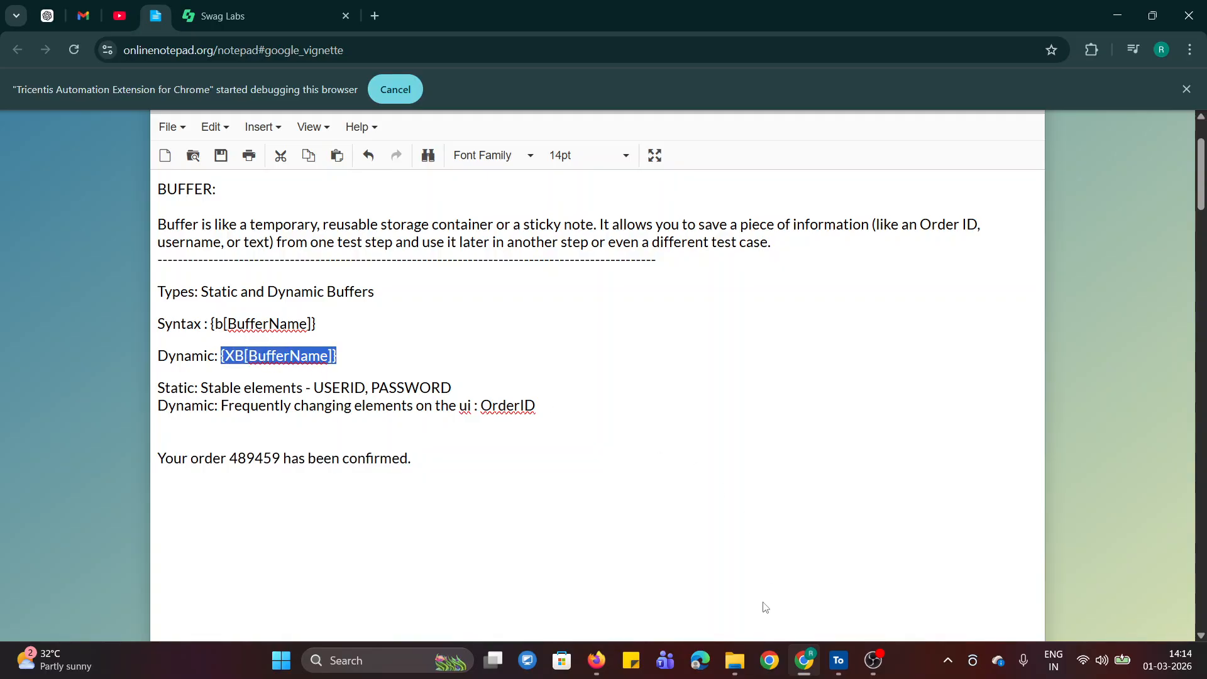
click(839, 660)
click(487, 294)
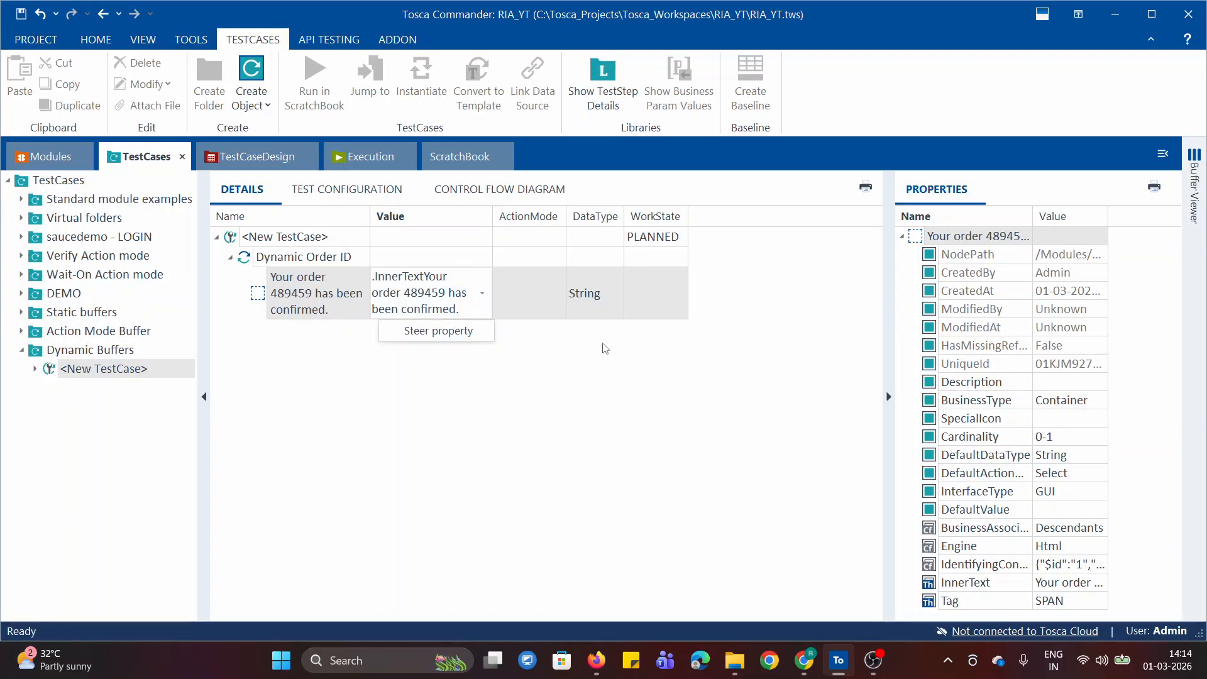
click(490, 329)
double_click(579, 330)
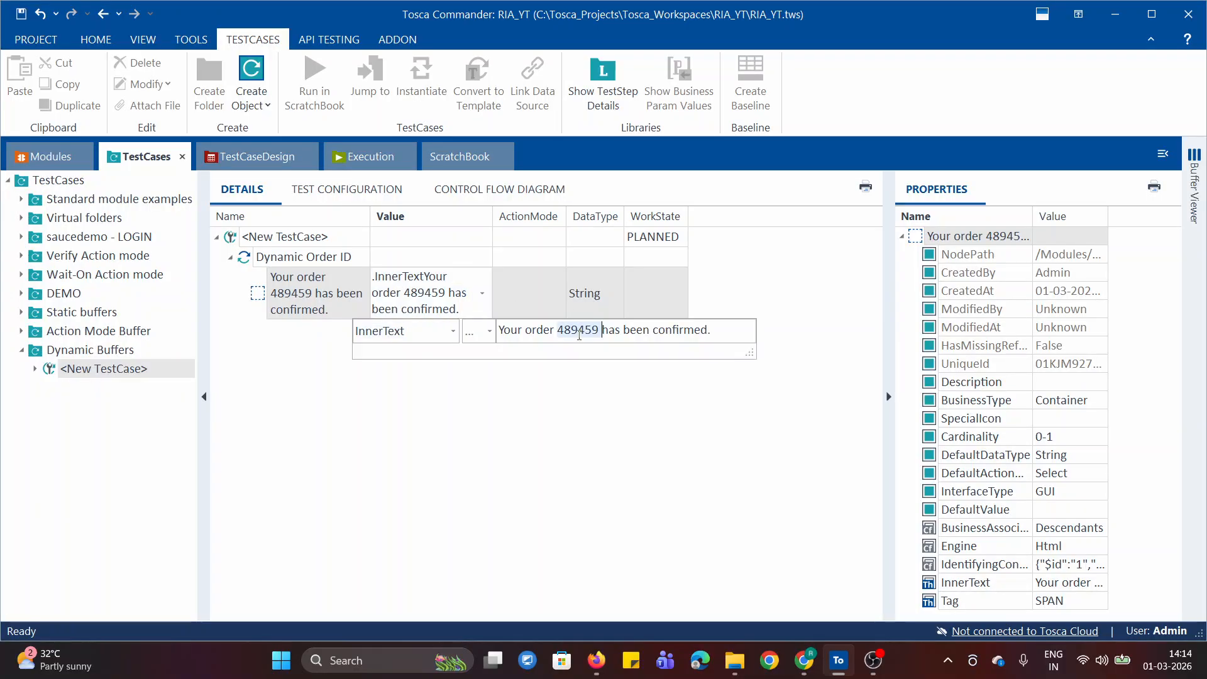
key(ctrl+v)
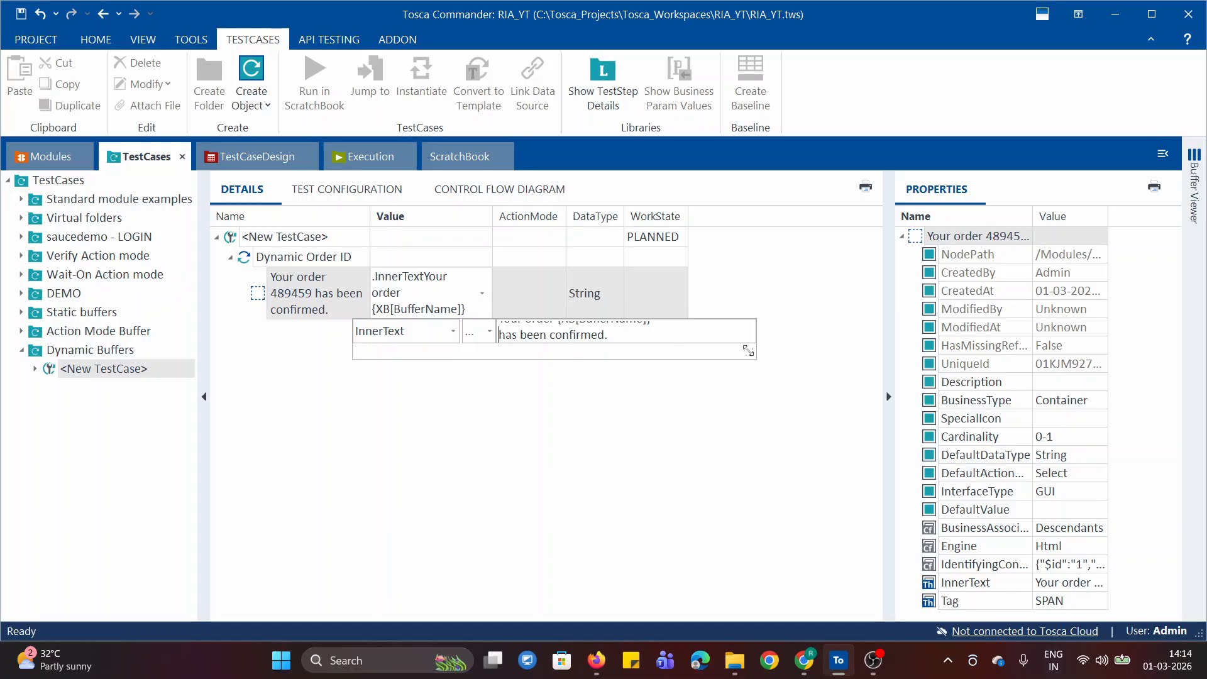
drag(748, 351, 813, 433)
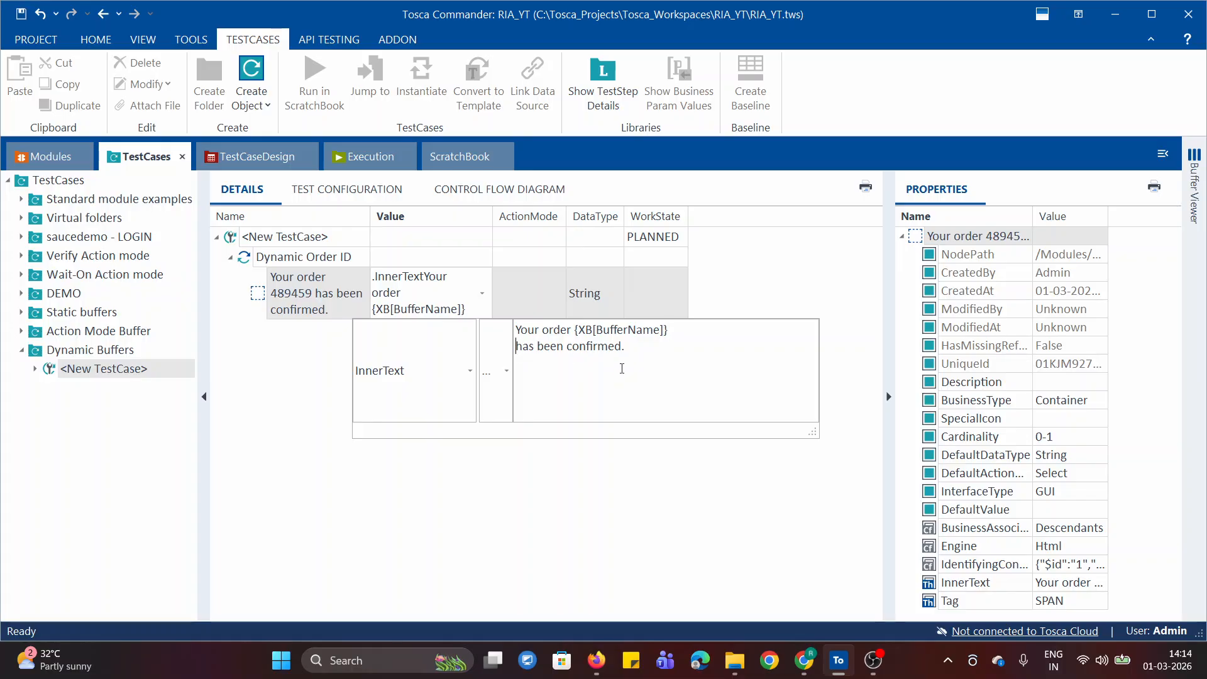
key(BackSpace)
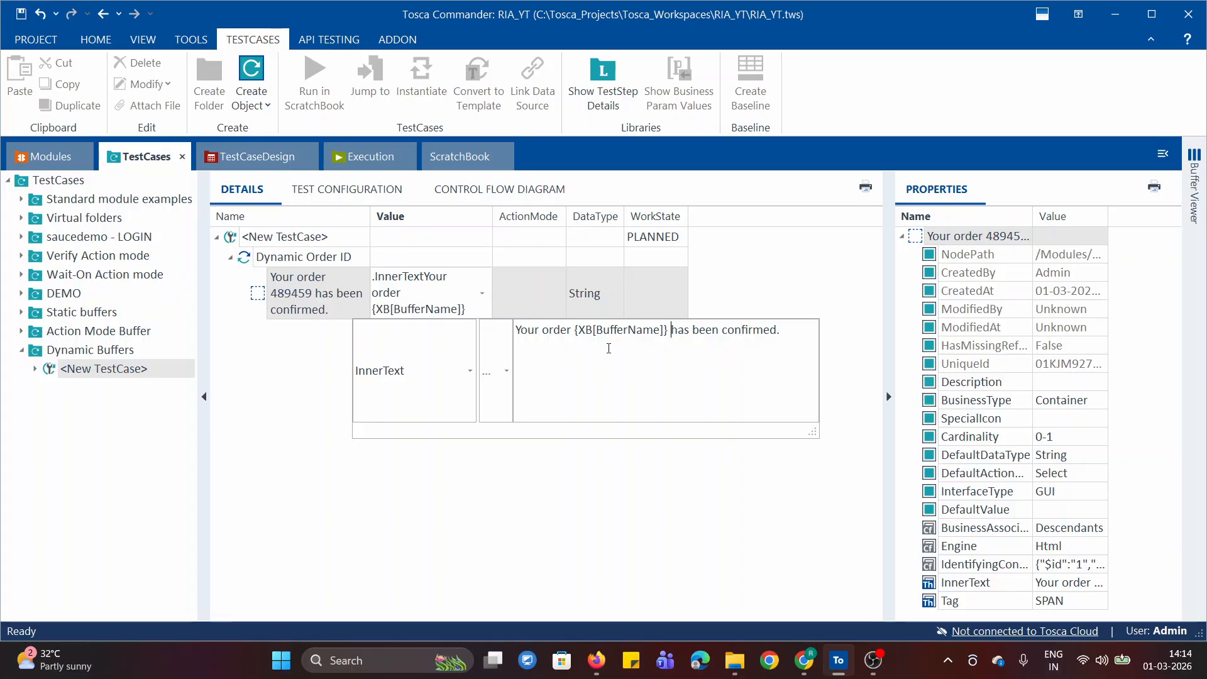
Replace the BufferName placeholder with OrderID in the InnerText value, so the expression reads {XB[OrderID]}
double_click(622, 328)
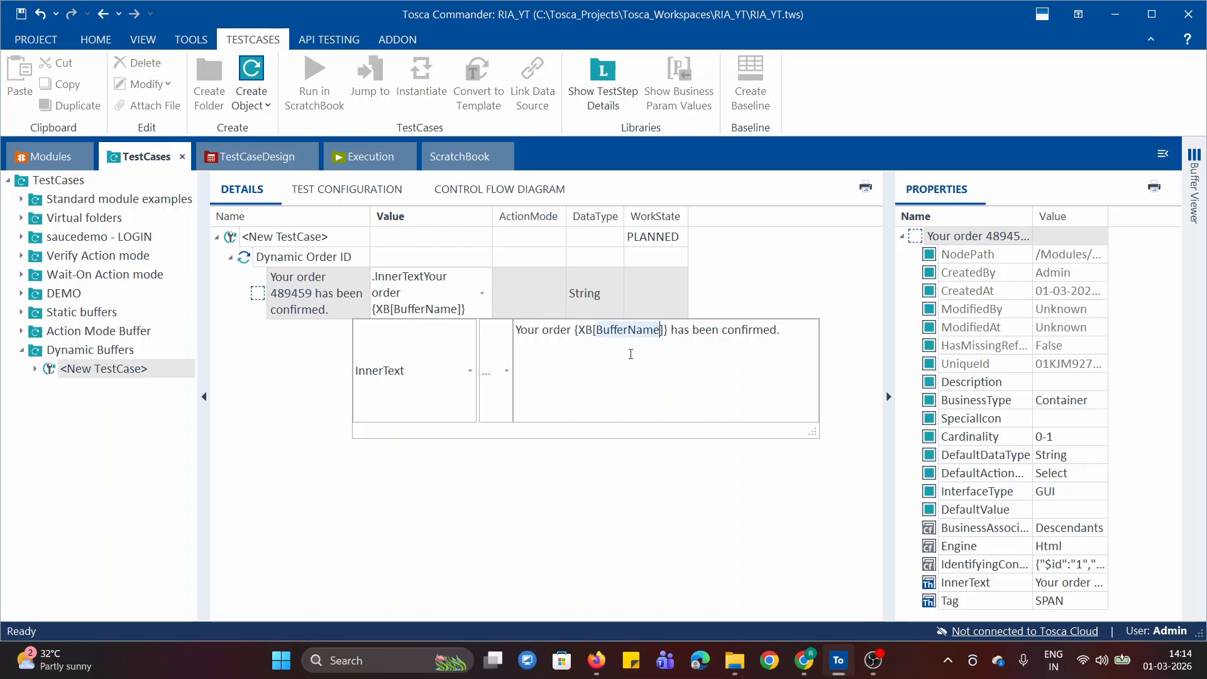
text(OderID)
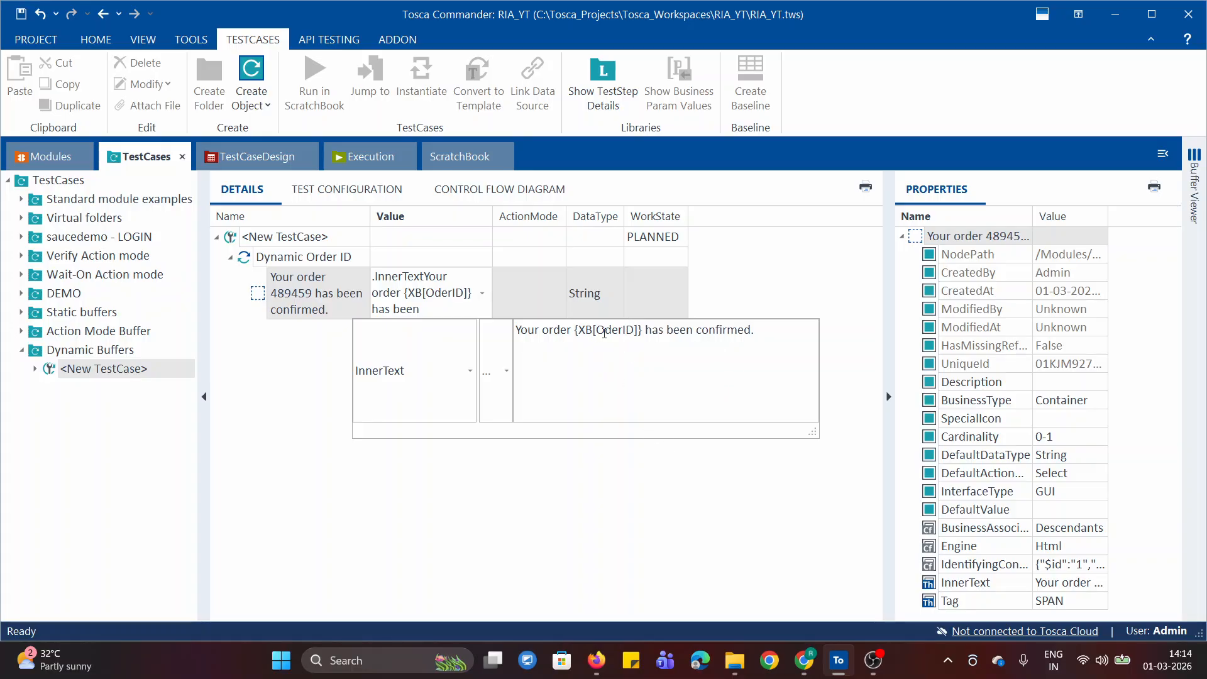
key(Left)
key(Left)
key(Left)
key(Left)
key(Left)
text(r)
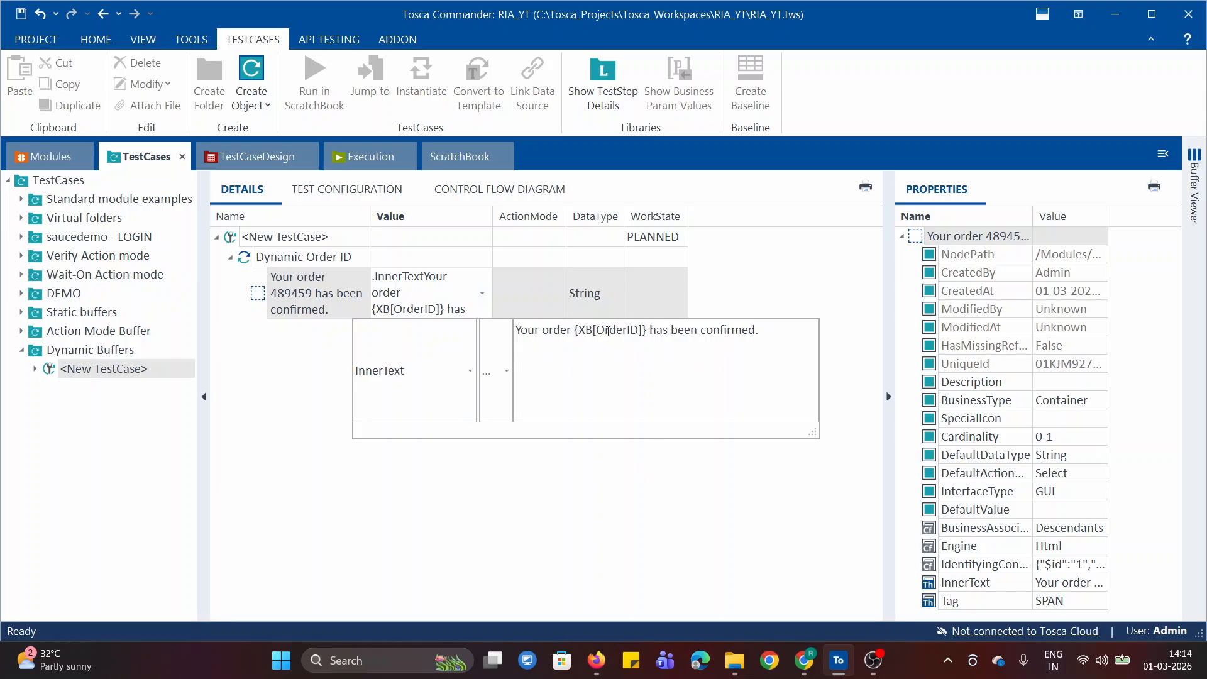
click(706, 485)
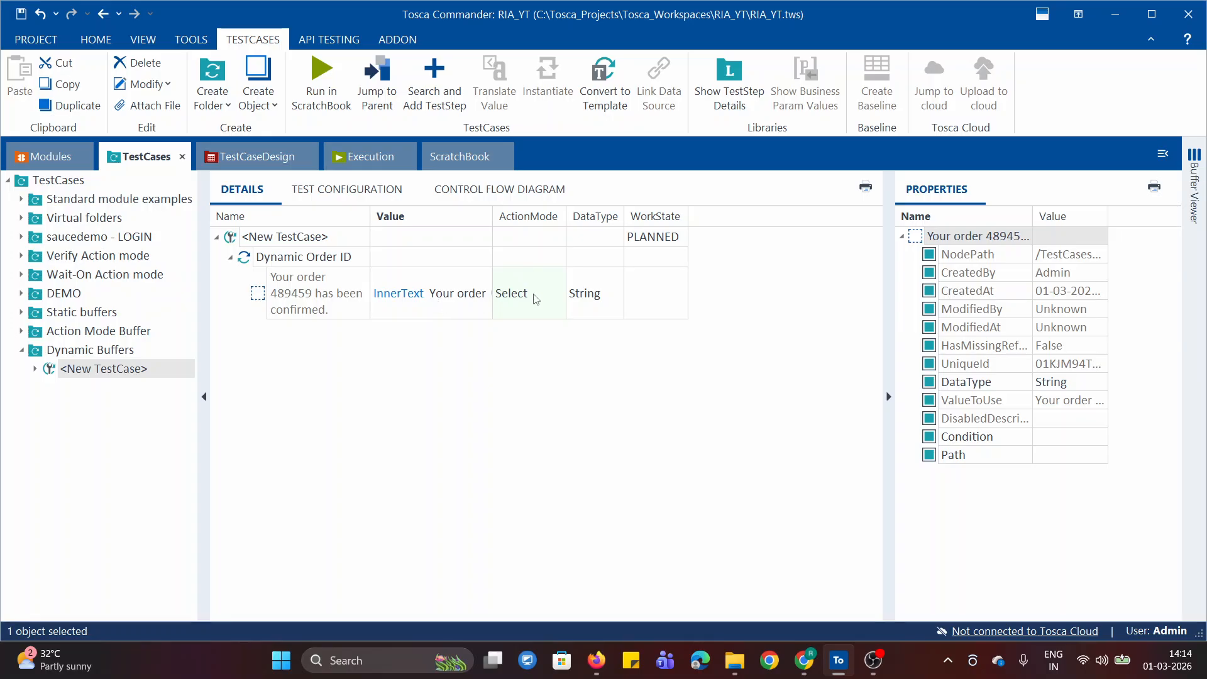
Set the ActionMode of the order confirmation attribute to Verify and review its InnerText expression
click(536, 298)
click(560, 294)
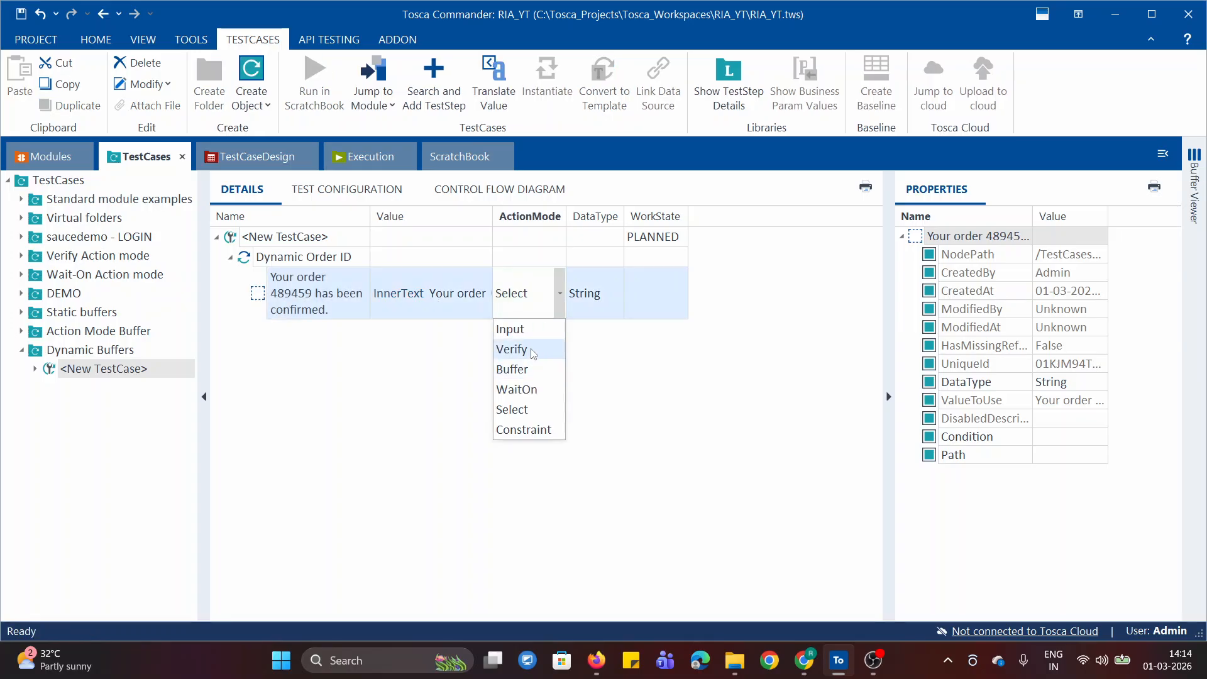
click(533, 350)
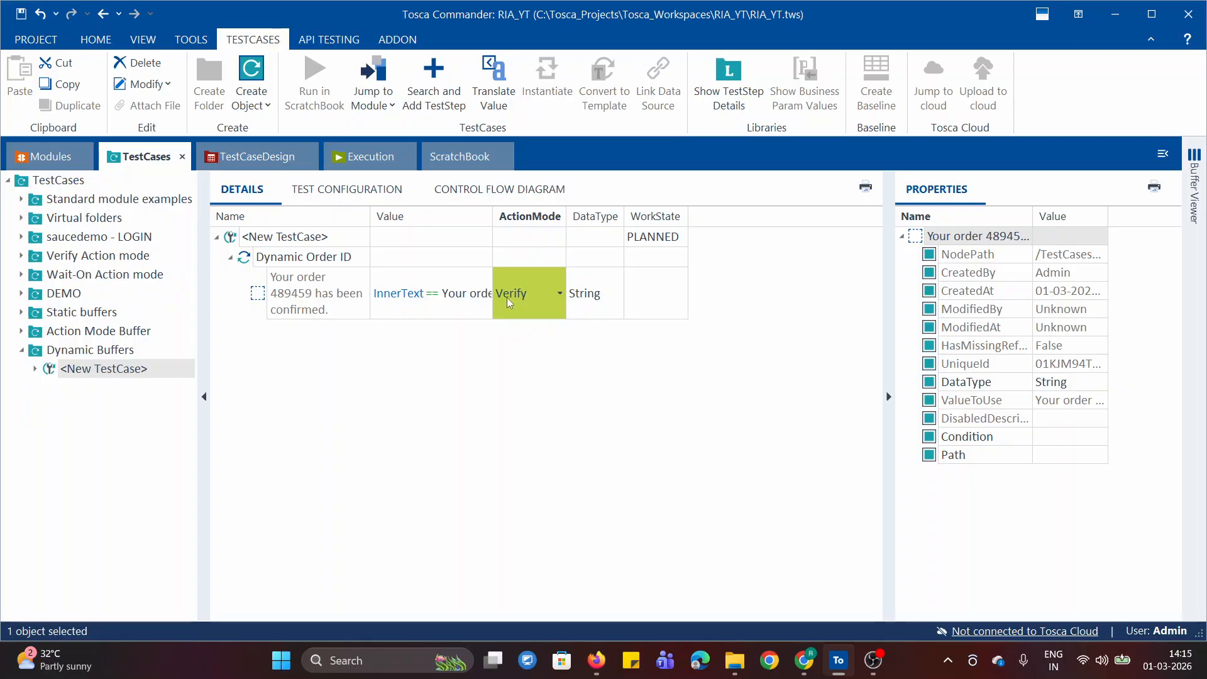
click(465, 306)
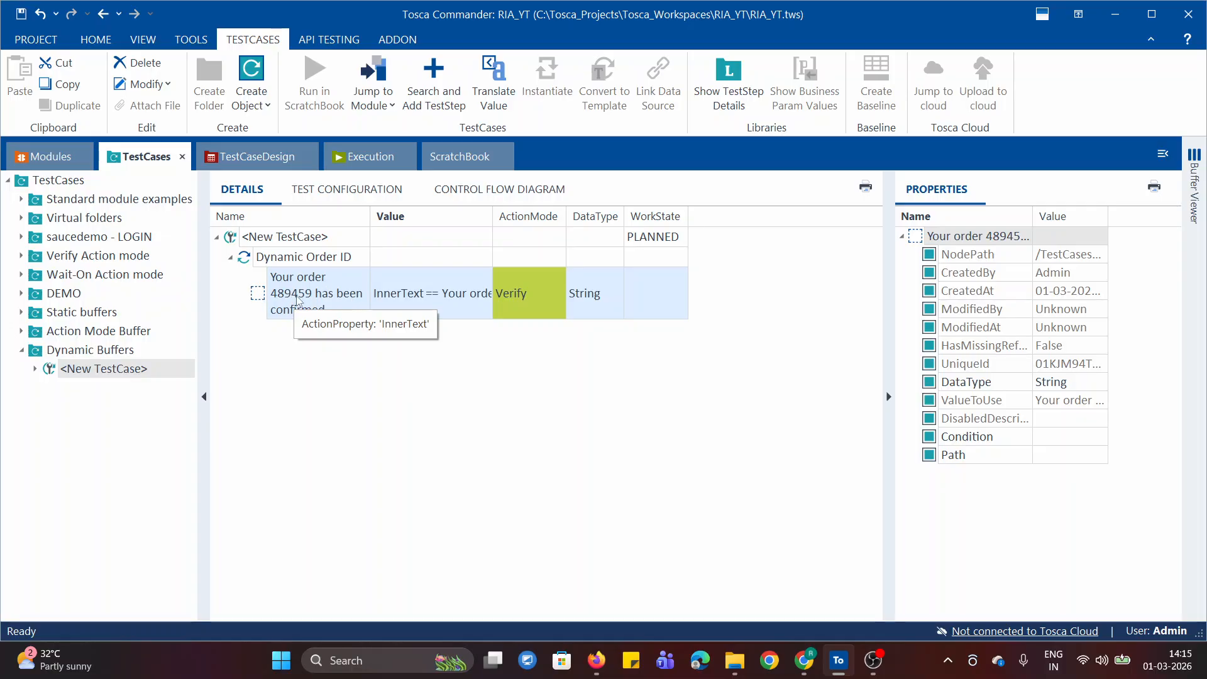
click(436, 315)
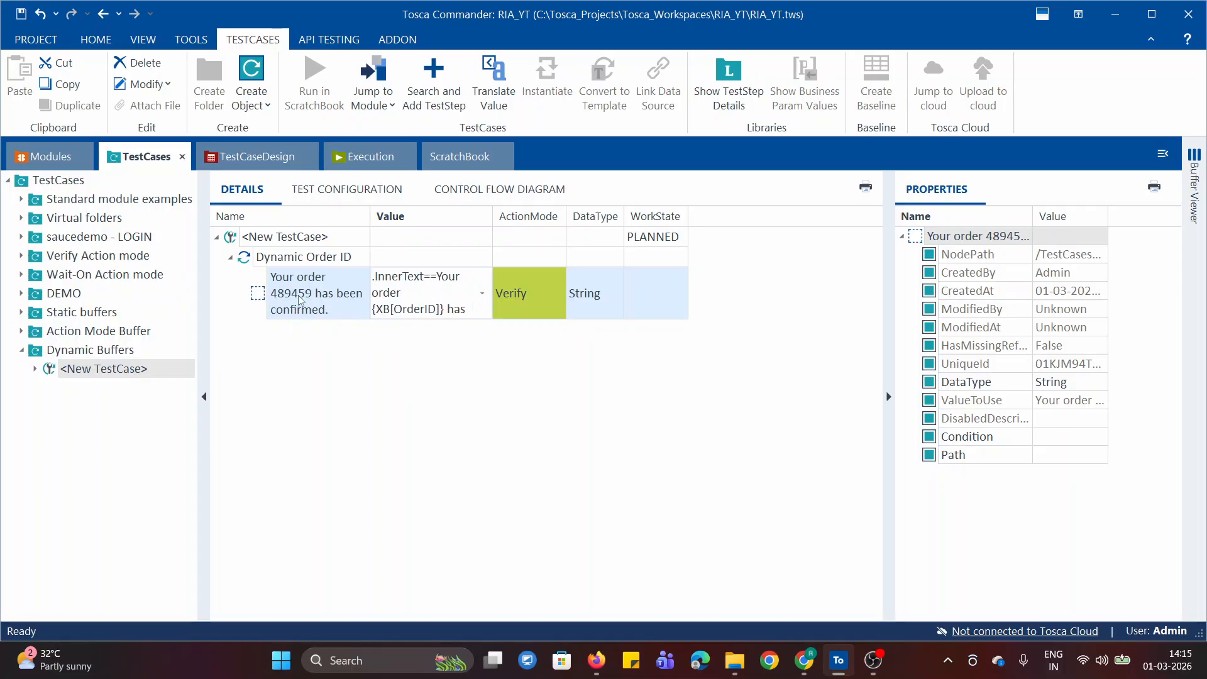
click(457, 433)
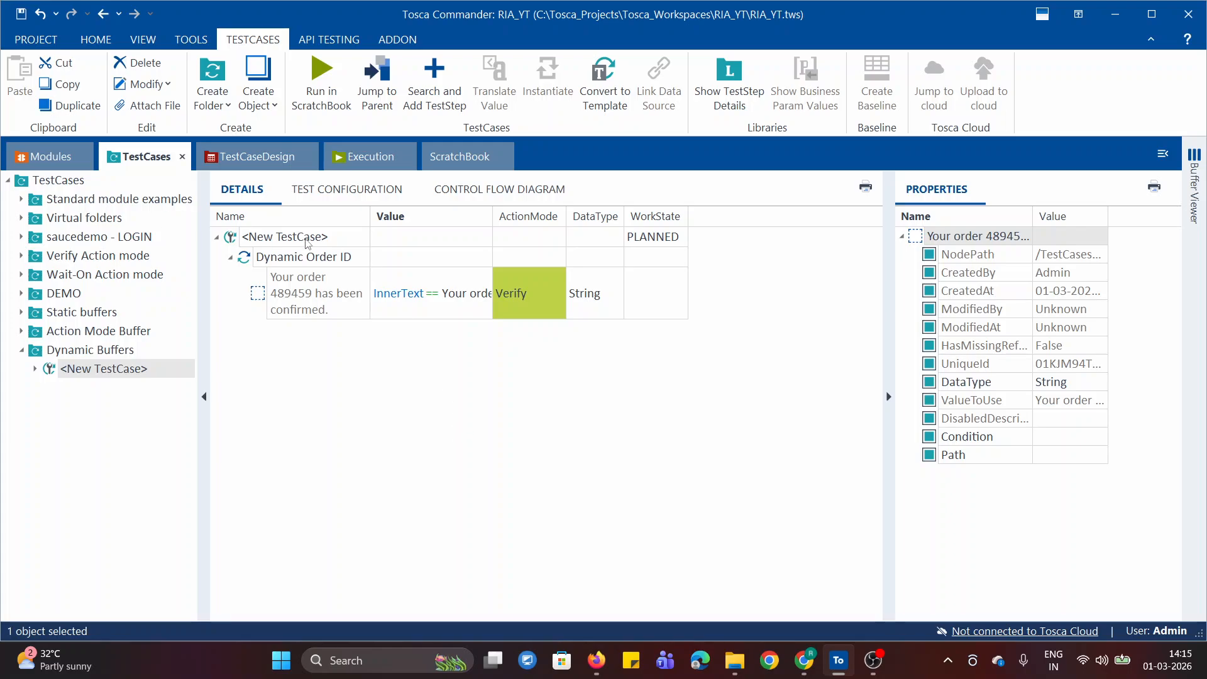
Run the Dynamic Order ID test step in ScratchBook
right_click(276, 238)
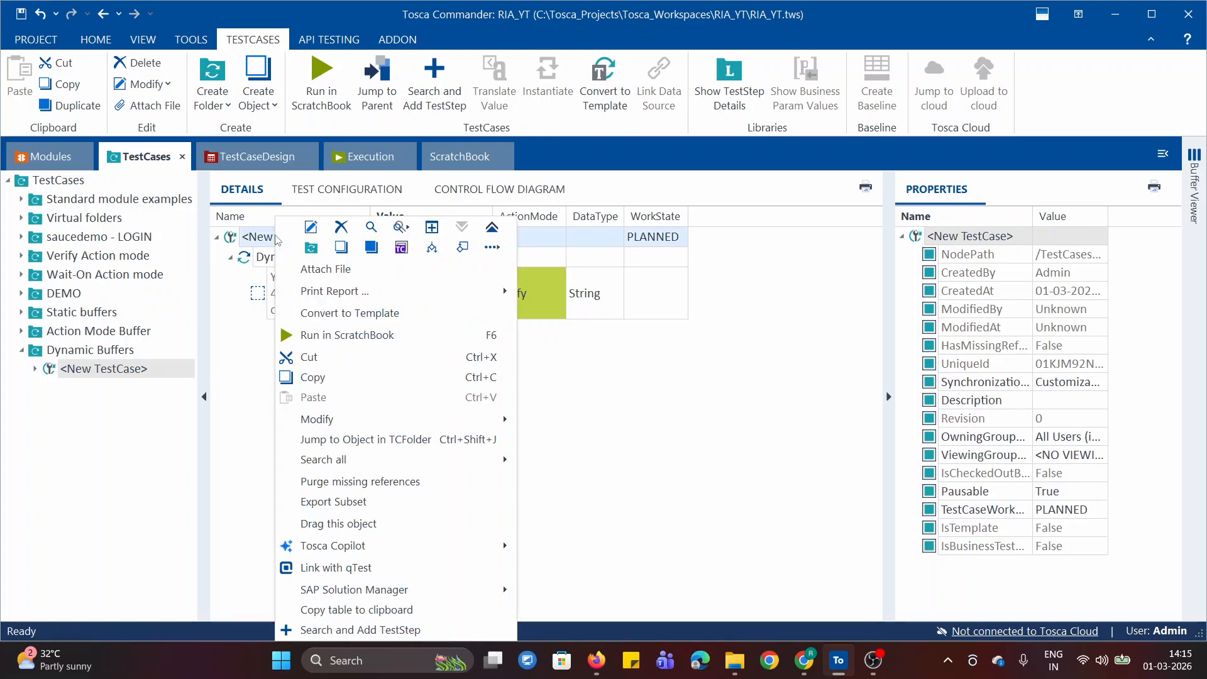
click(222, 368)
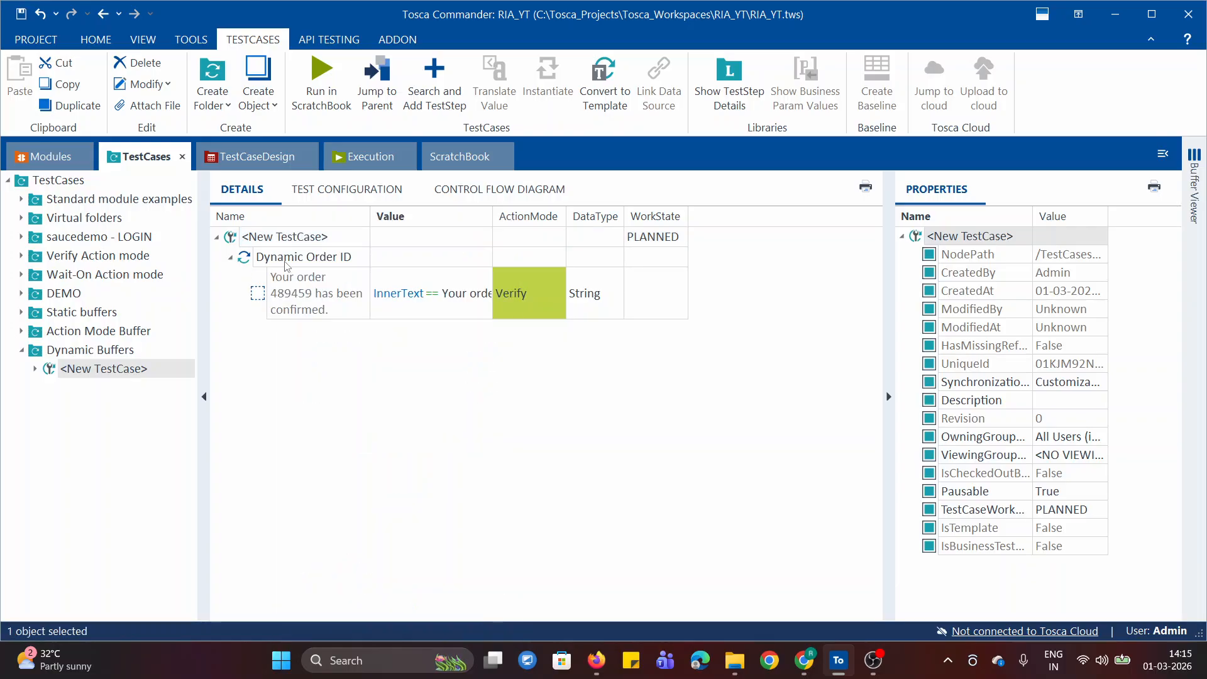
right_click(285, 261)
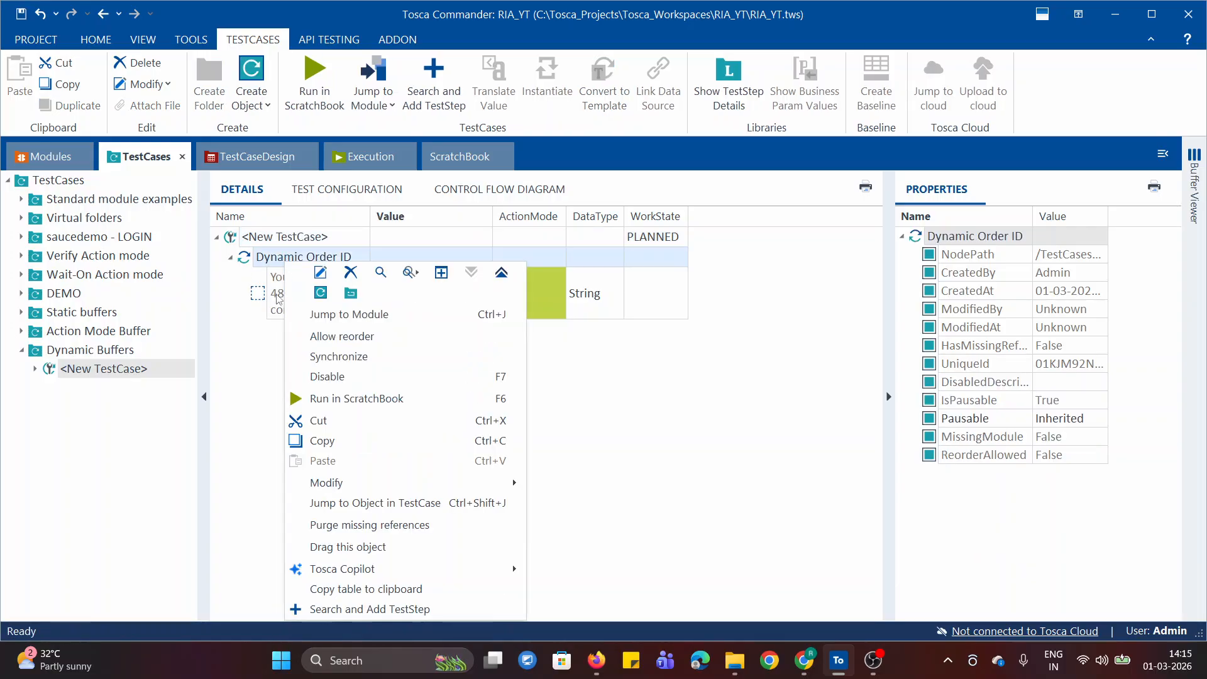
click(362, 398)
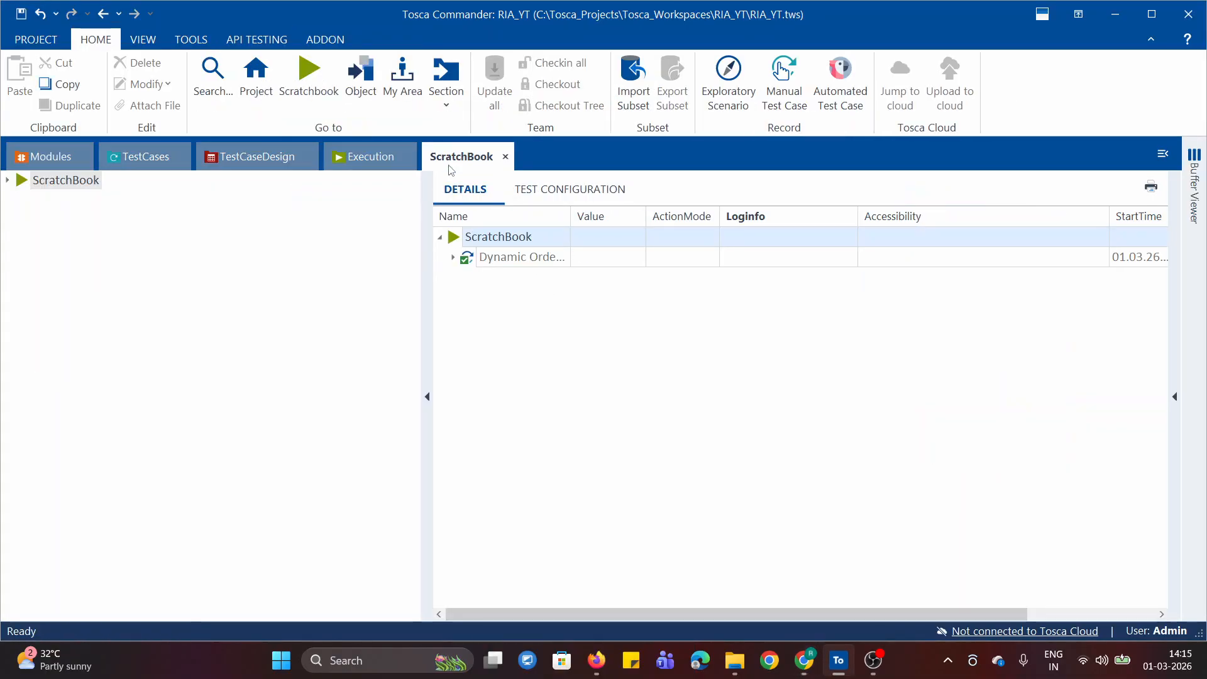
Expand all ScratchBook results and examine the full Loginfo of the order confirmation verification, comparing the expression with the actual value
right_click(523, 235)
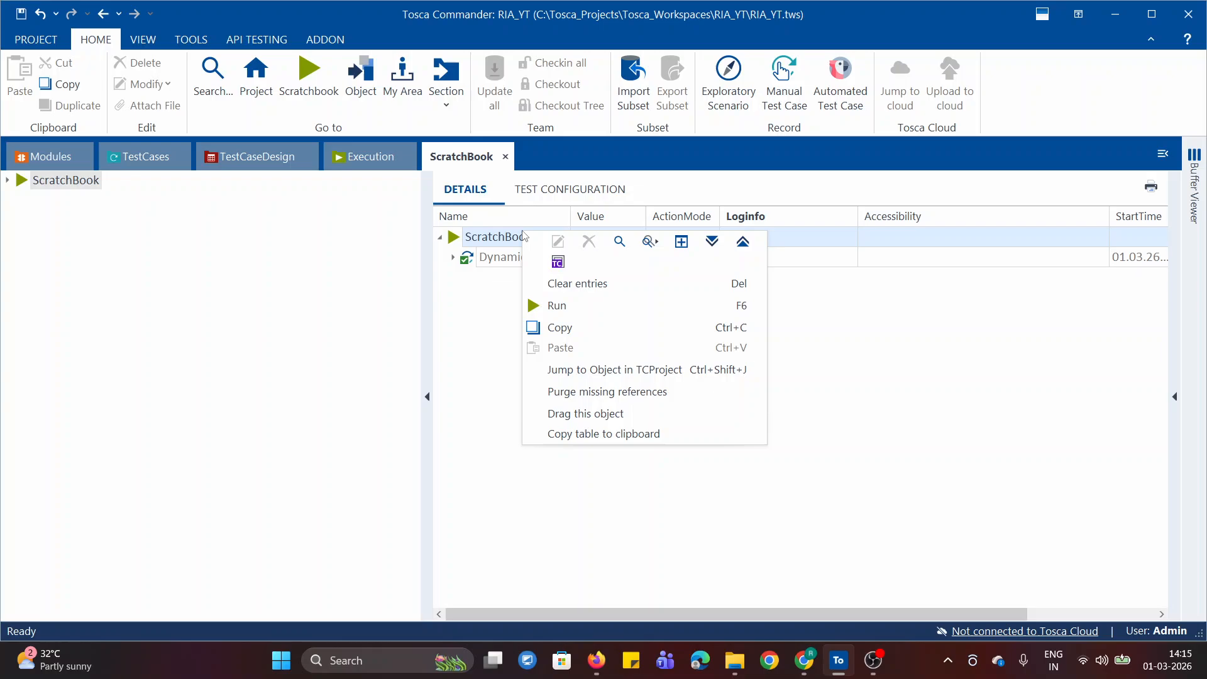
click(712, 243)
click(836, 285)
click(851, 278)
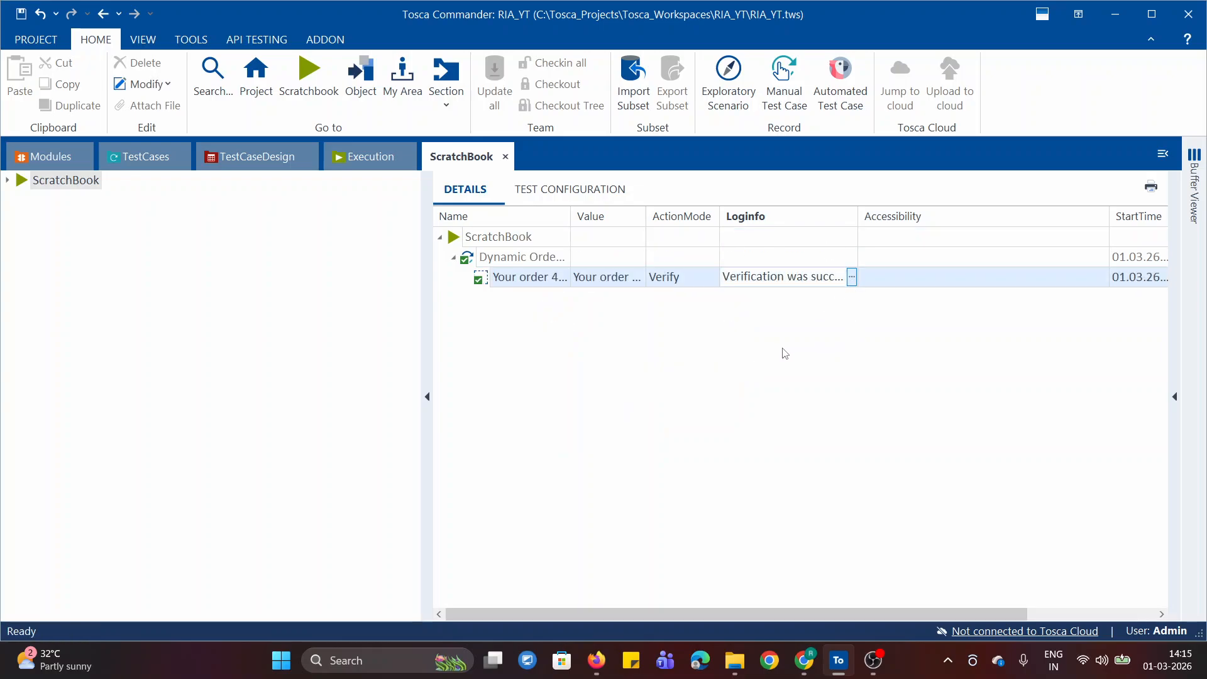
click(851, 277)
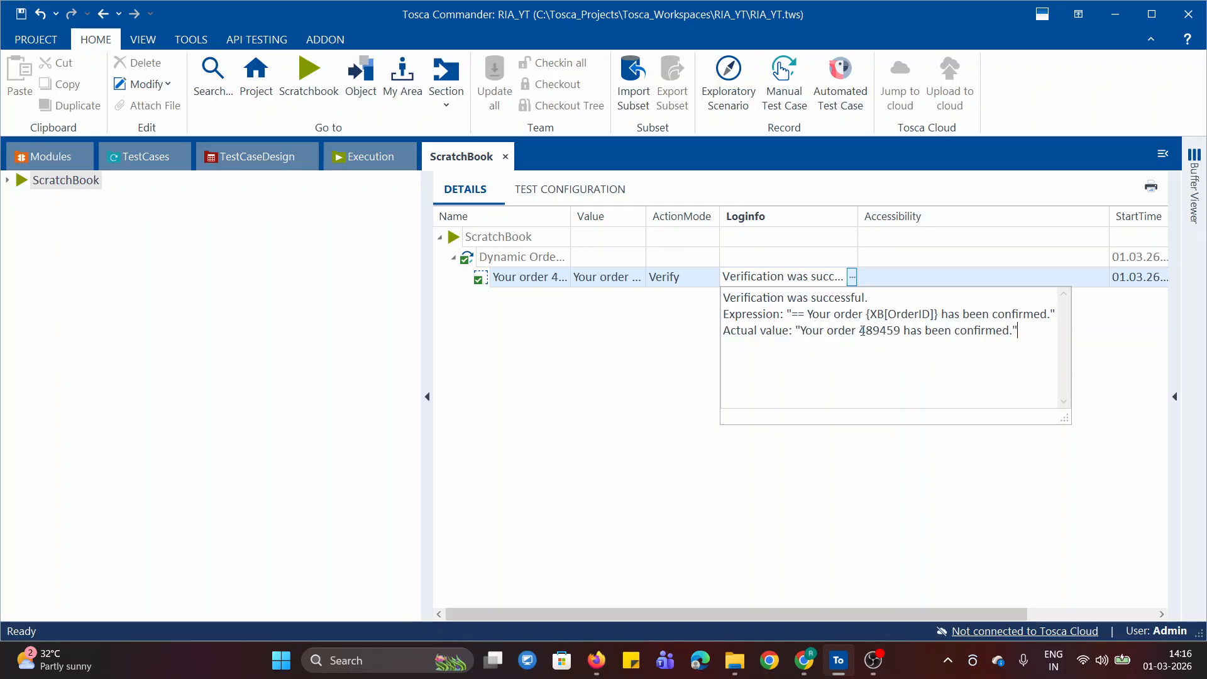
drag(860, 331, 897, 331)
click(644, 396)
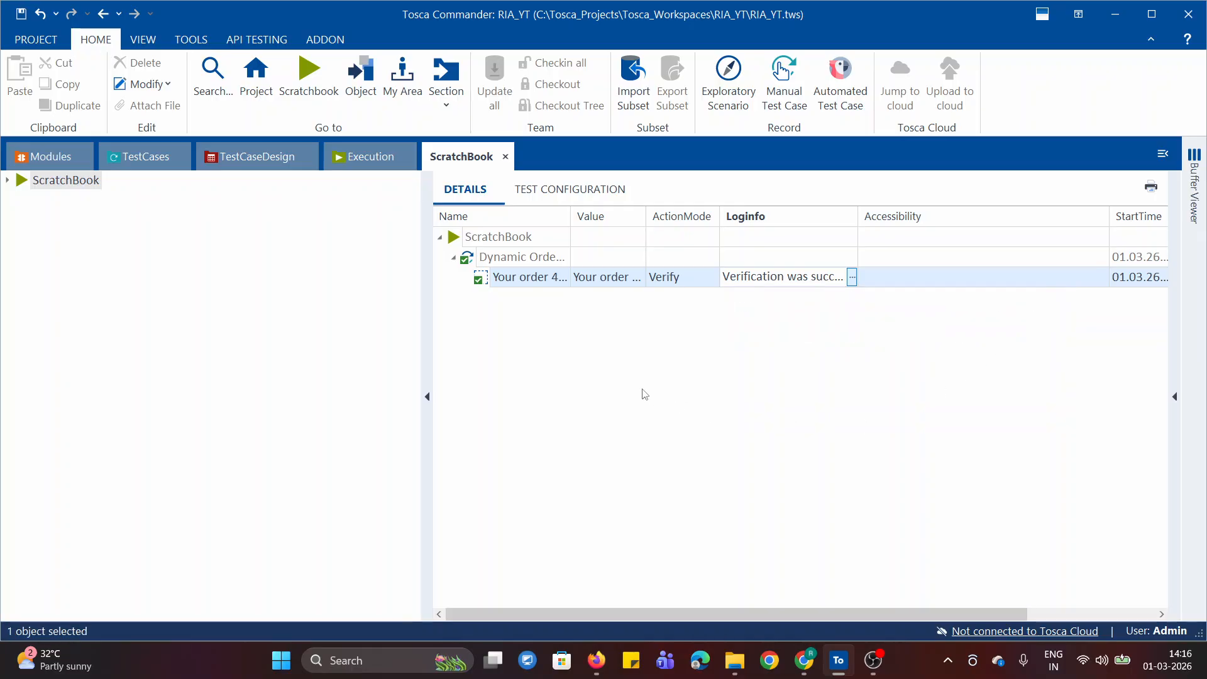
Return to the Dynamic Buffers test case and check the captured OrderID buffer in the Buffer Viewer
click(138, 161)
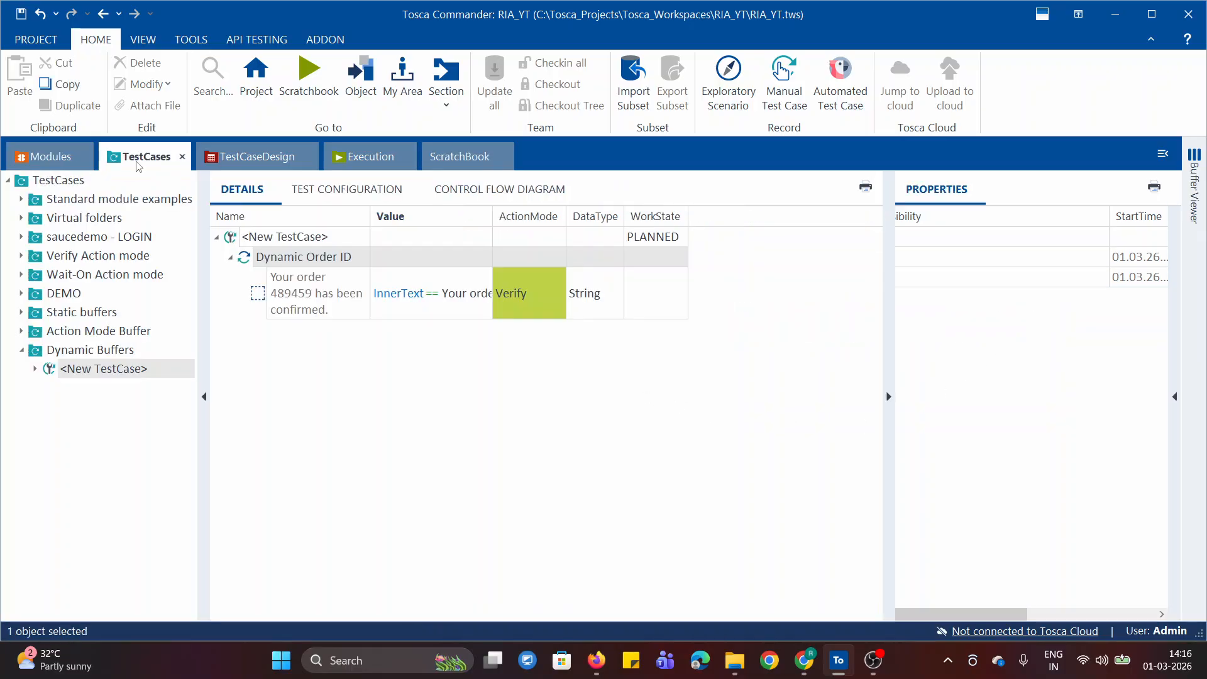
click(1194, 188)
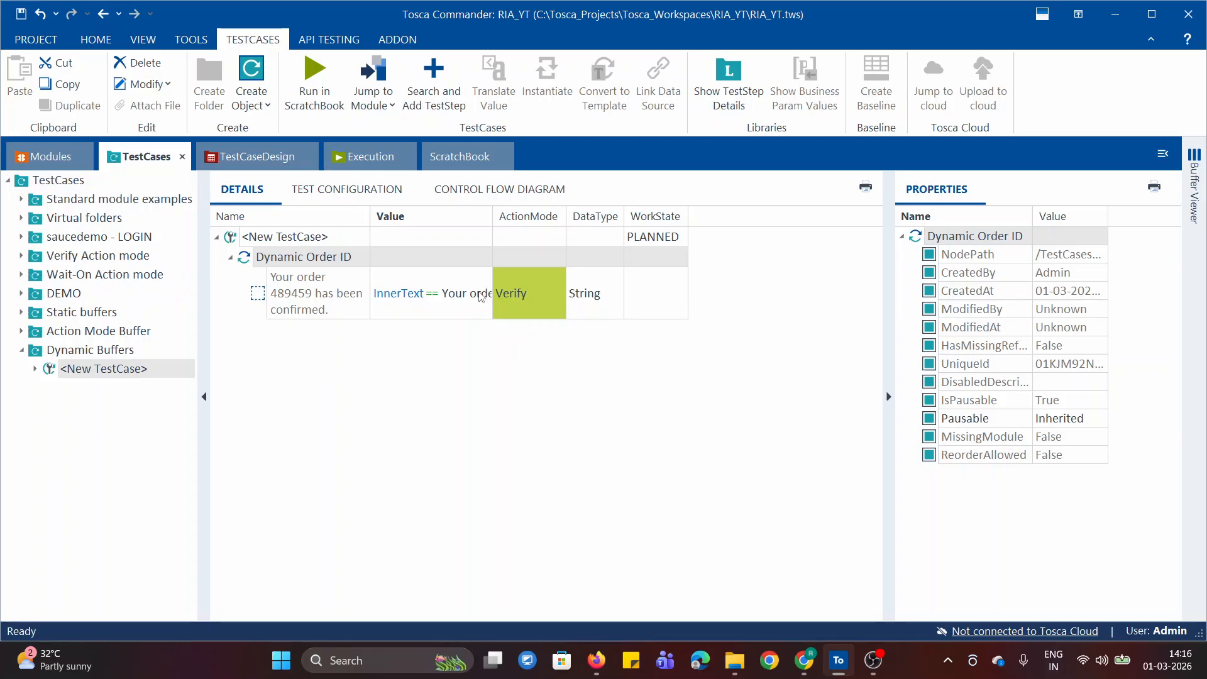
Review the dynamic buffer syntax and confirmation sentence in the Chrome notepad, collapse the Dynamic Buffers folder in Tosca Commander, and return there
click(807, 670)
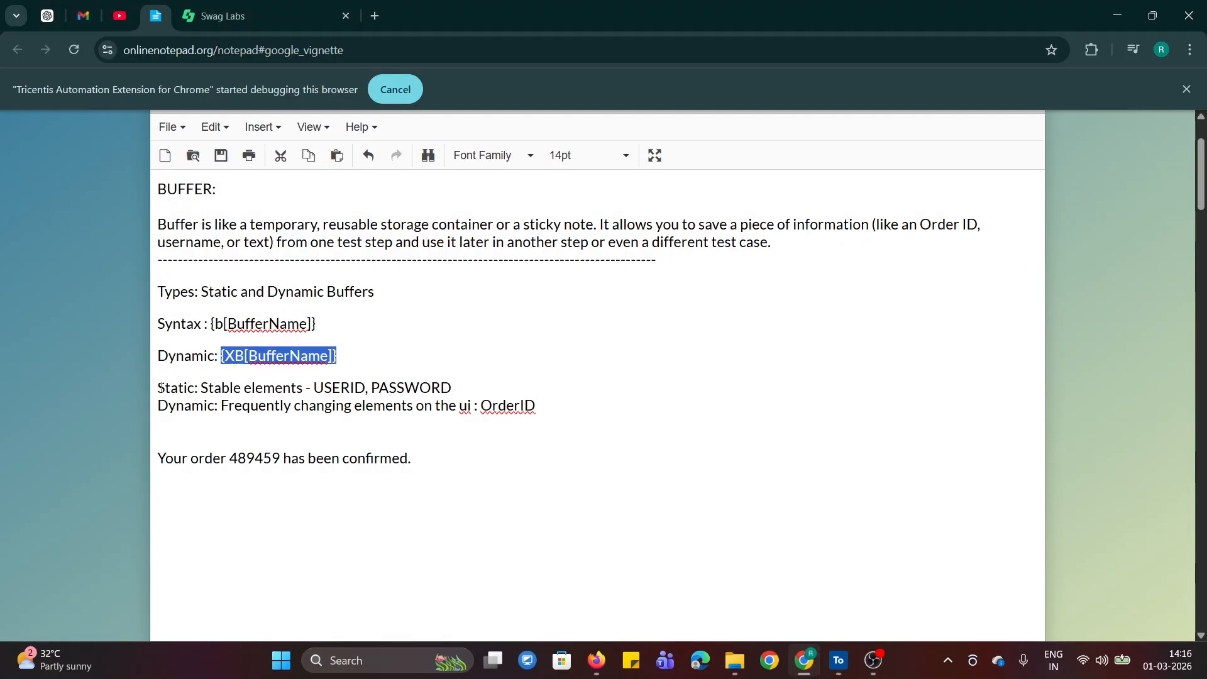
click(353, 353)
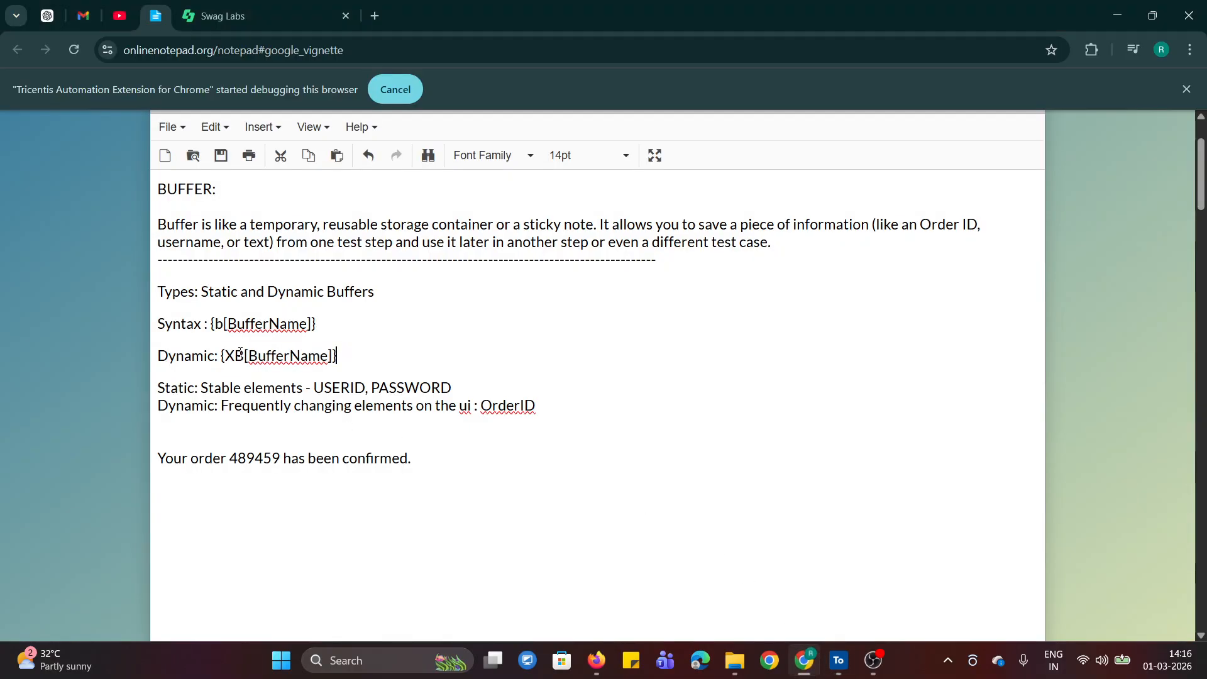
click(839, 670)
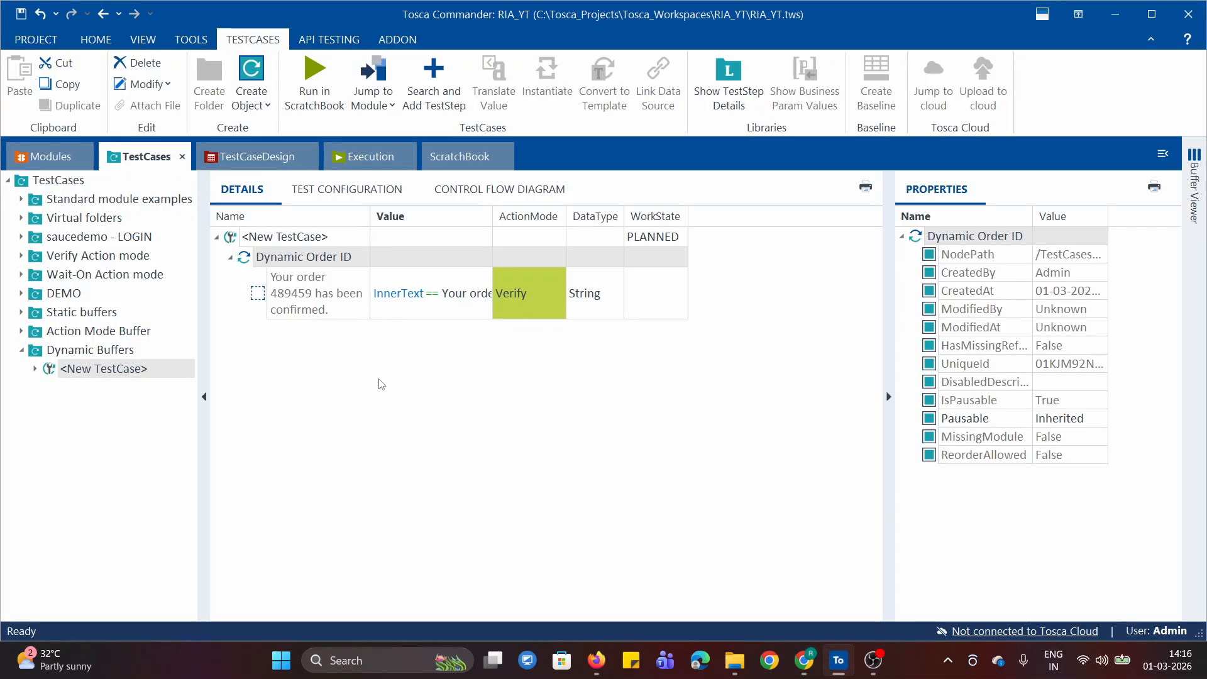
click(21, 351)
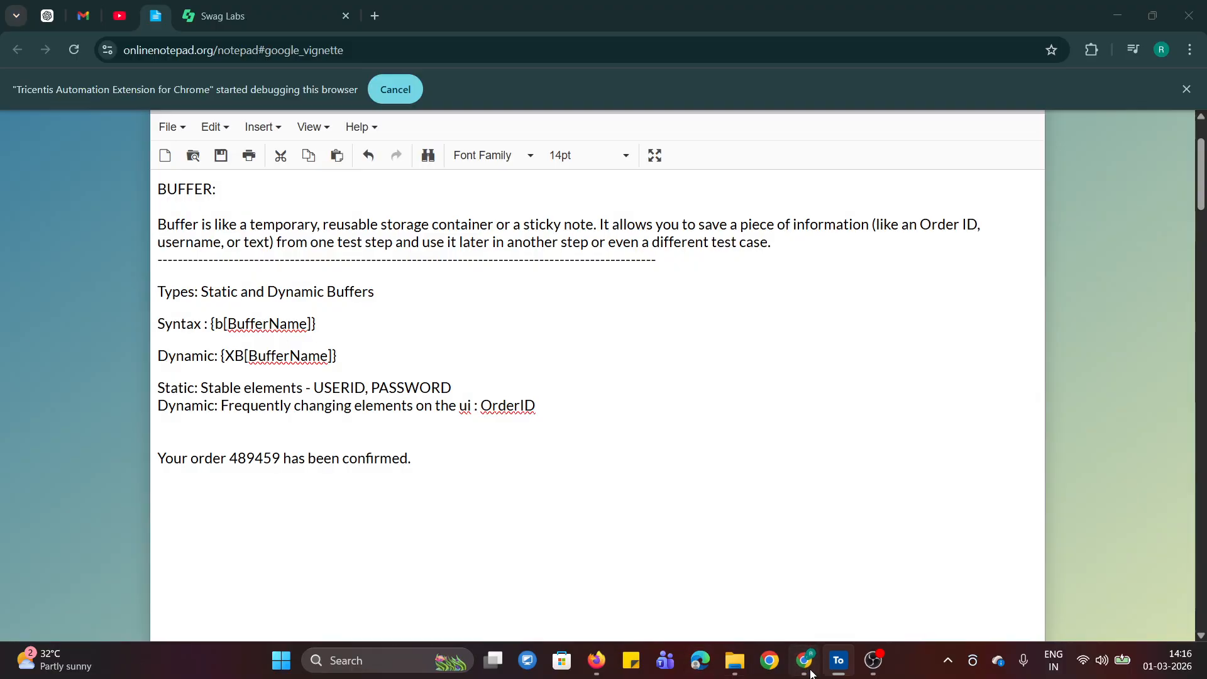
click(804, 660)
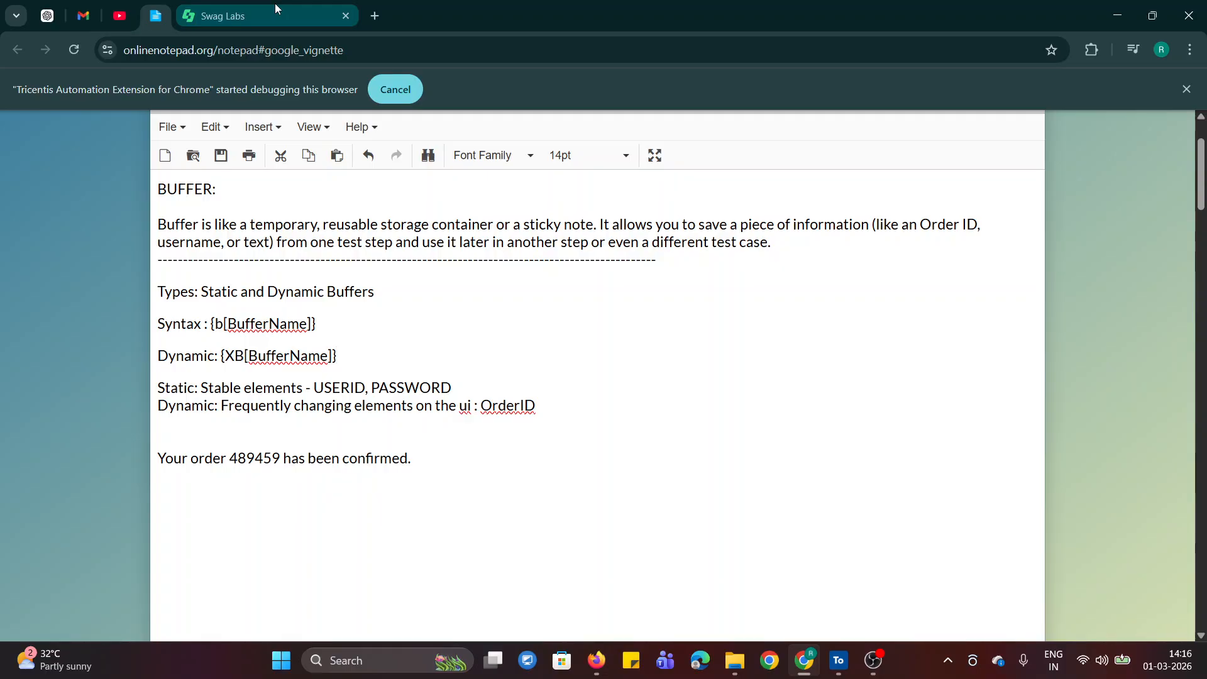
click(847, 673)
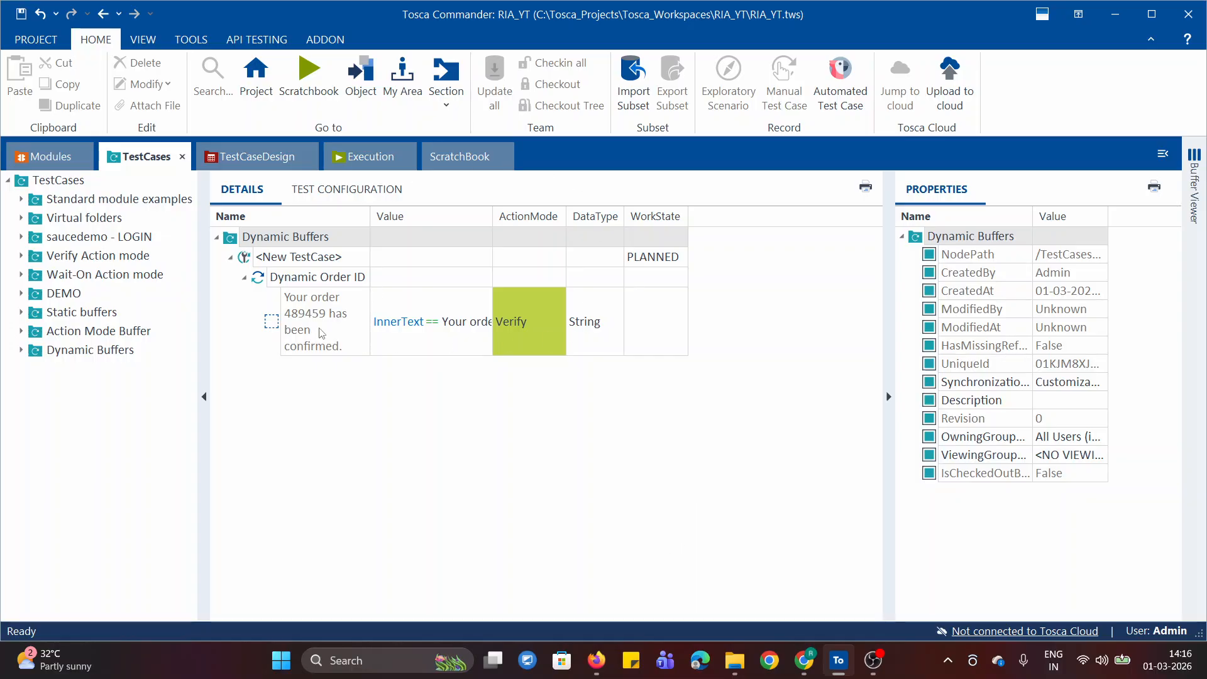
Collapse the Dynamic Order ID test step and look at the stored buffers in the Buffer Viewer
click(245, 278)
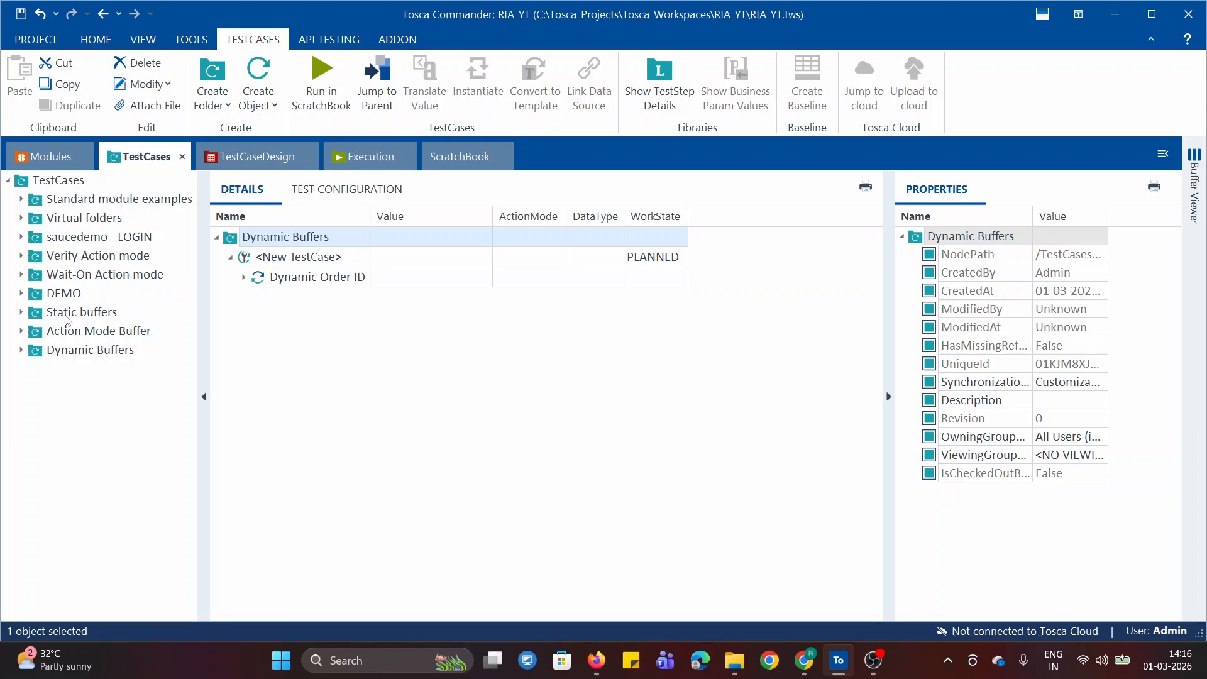
click(1195, 189)
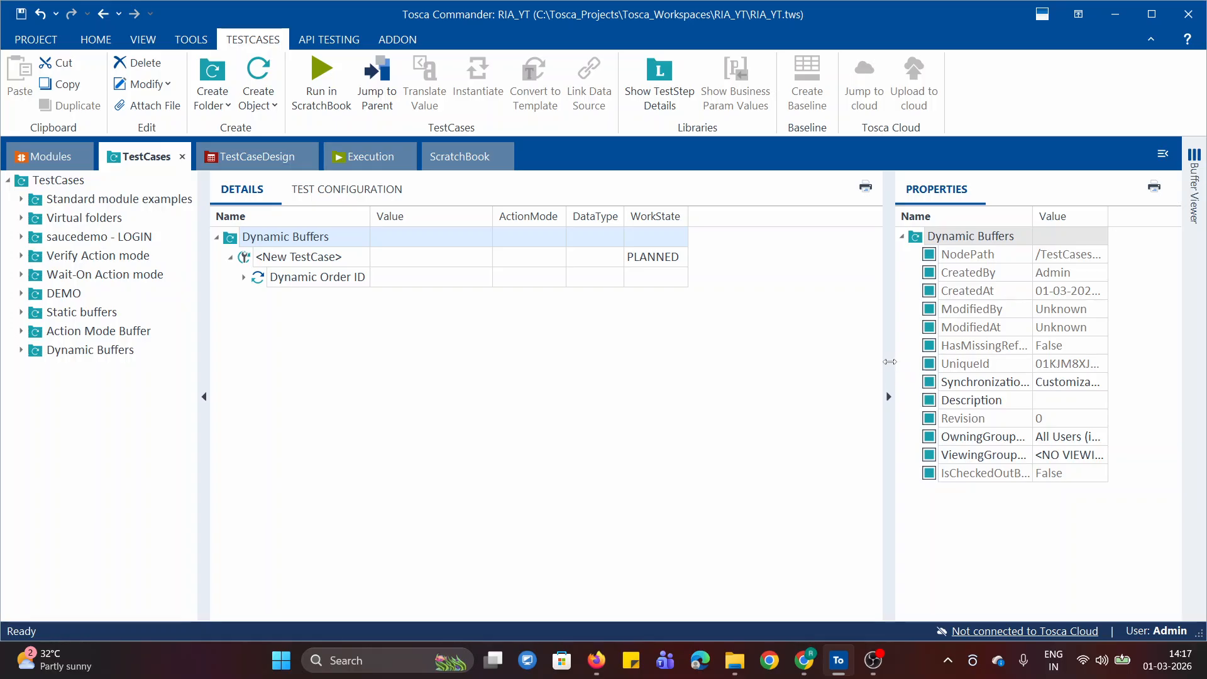
drag(889, 361, 876, 362)
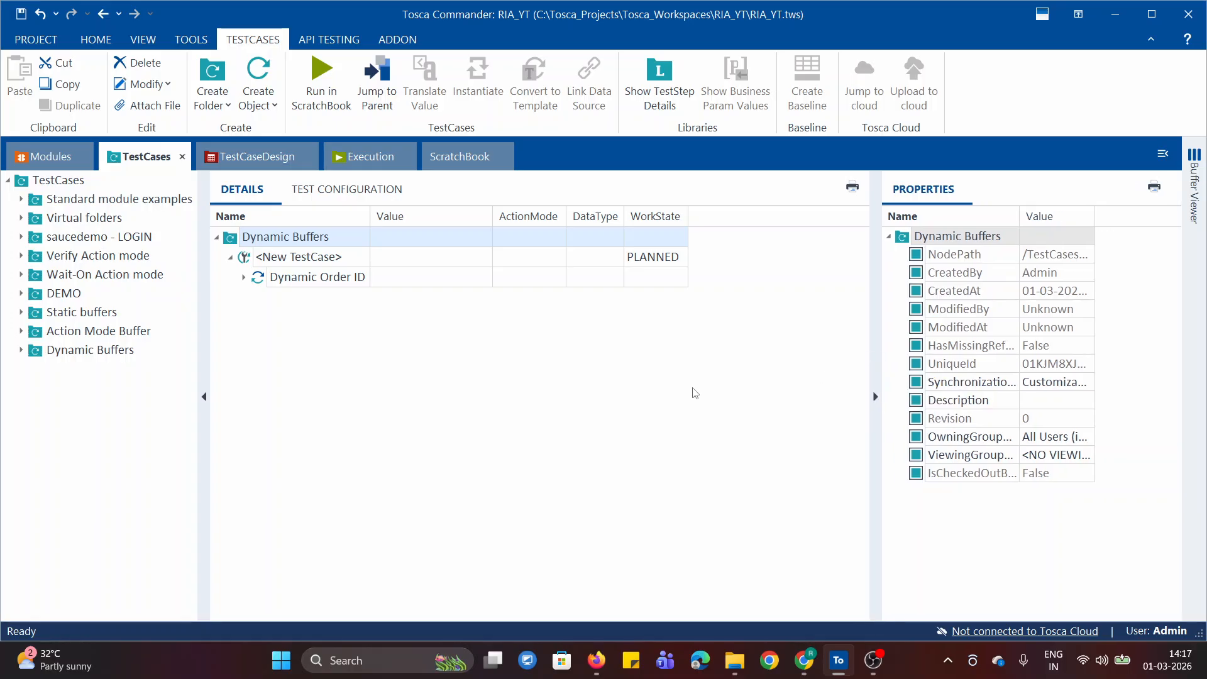